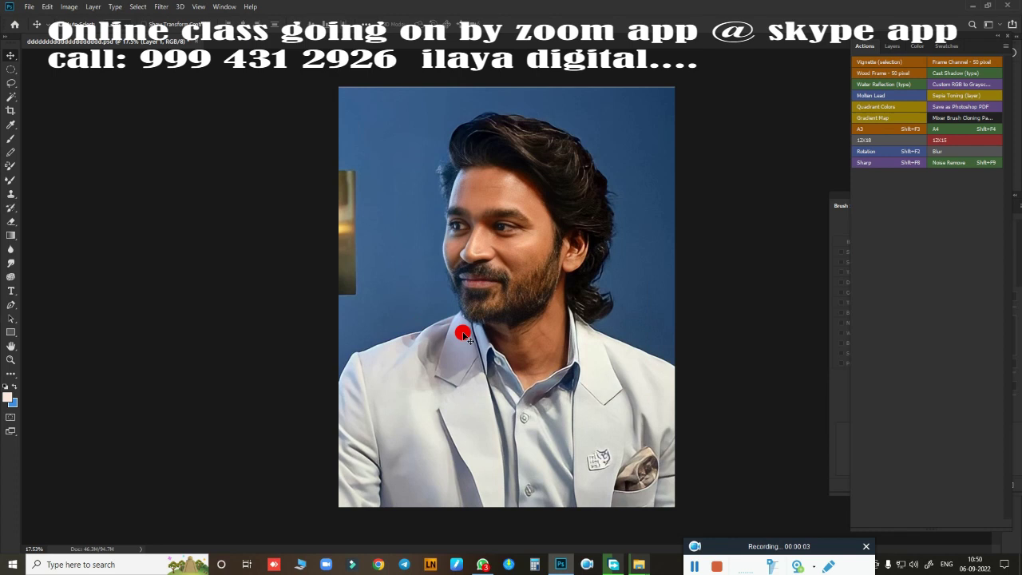
# Step: Start the pen path along the shoulder, collar corner and up the beard edge
pyautogui.scroll(3, 463, 333)
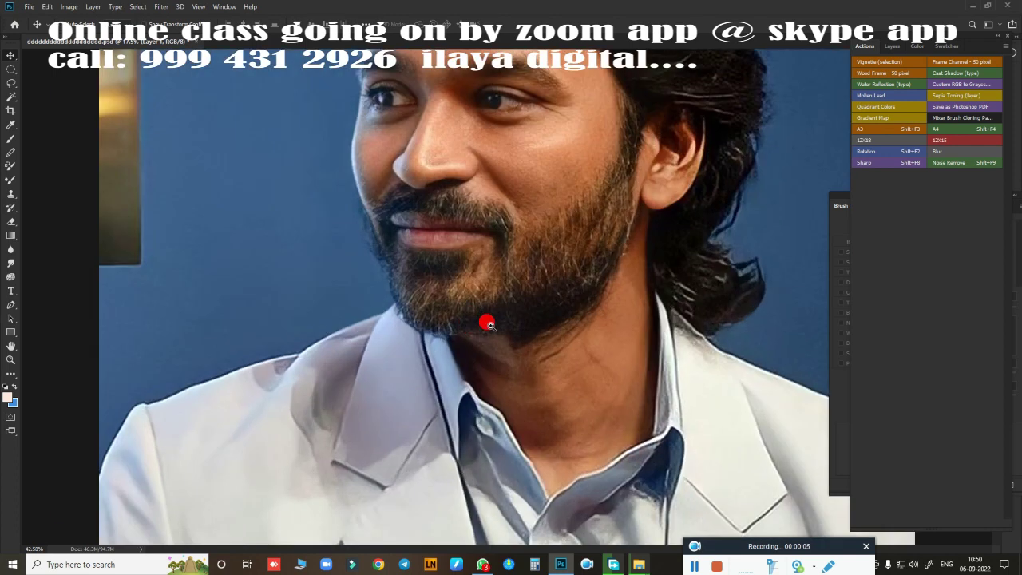
pyautogui.scroll(3, 461, 341)
pyautogui.scroll(-2, 461, 341)
pyautogui.scroll(-2, 413, 327)
pyautogui.scroll(5, 329, 292)
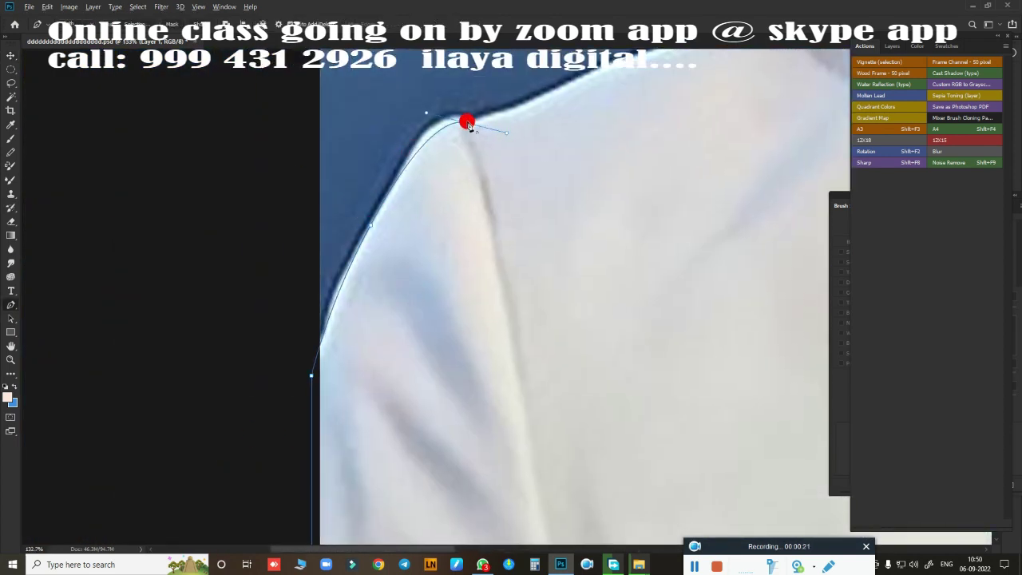
pyautogui.moveTo(466, 123); pyautogui.dragTo(224, 296)
pyautogui.click(702, 137)
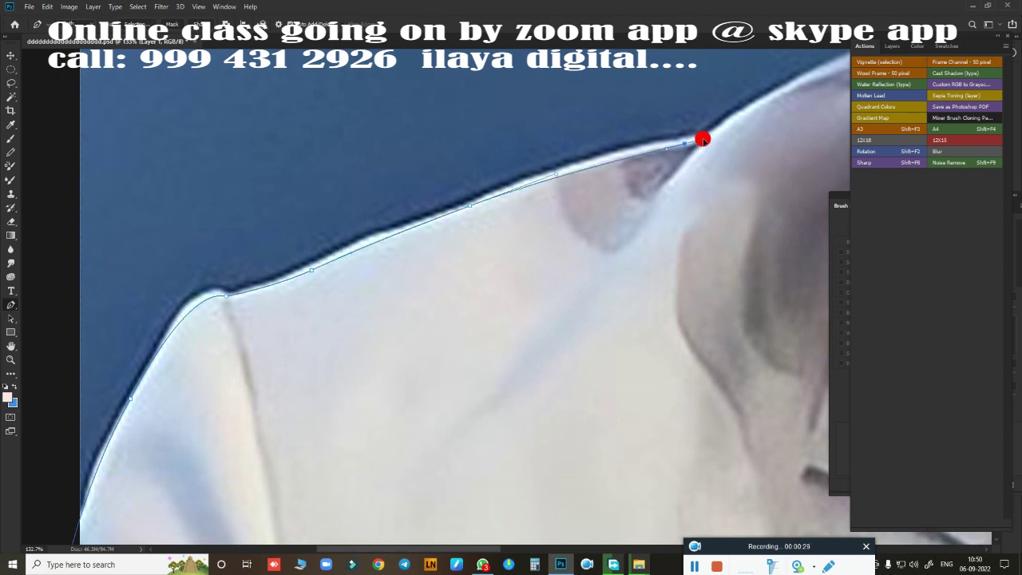
pyautogui.moveTo(703, 137); pyautogui.dragTo(412, 261)
pyautogui.scroll(-3, 613, 175)
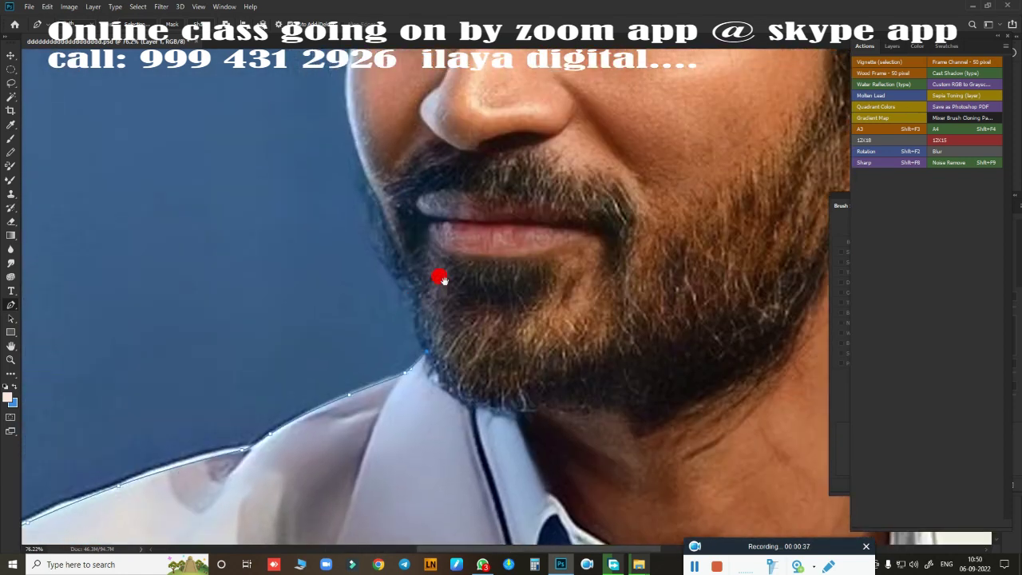
pyautogui.click(403, 261)
# Step: Continue the path over the hair, down past the ear, to the other shoulder
pyautogui.scroll(2, 373, 199)
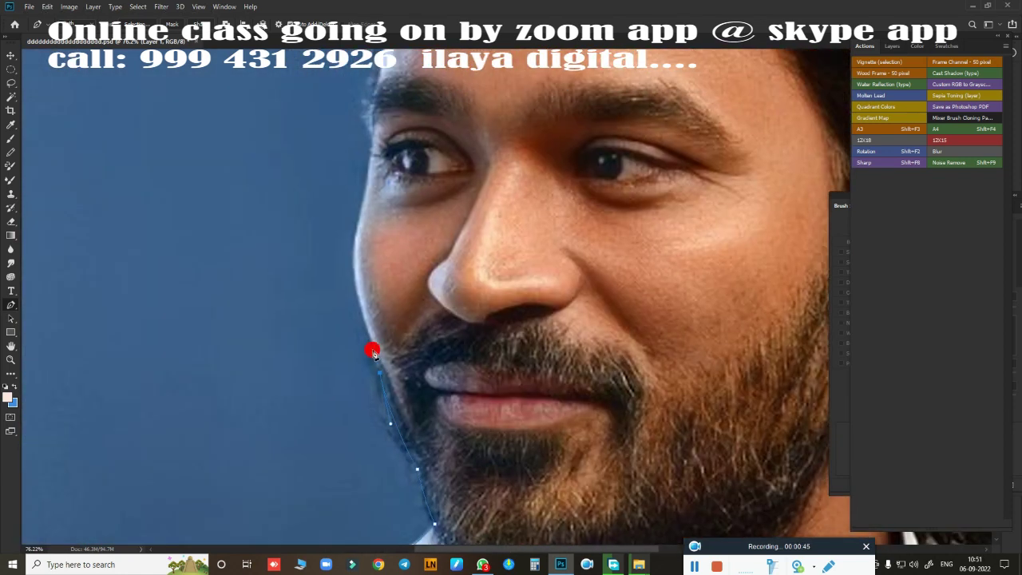
pyautogui.scroll(2, 311, 256)
pyautogui.scroll(3, 326, 334)
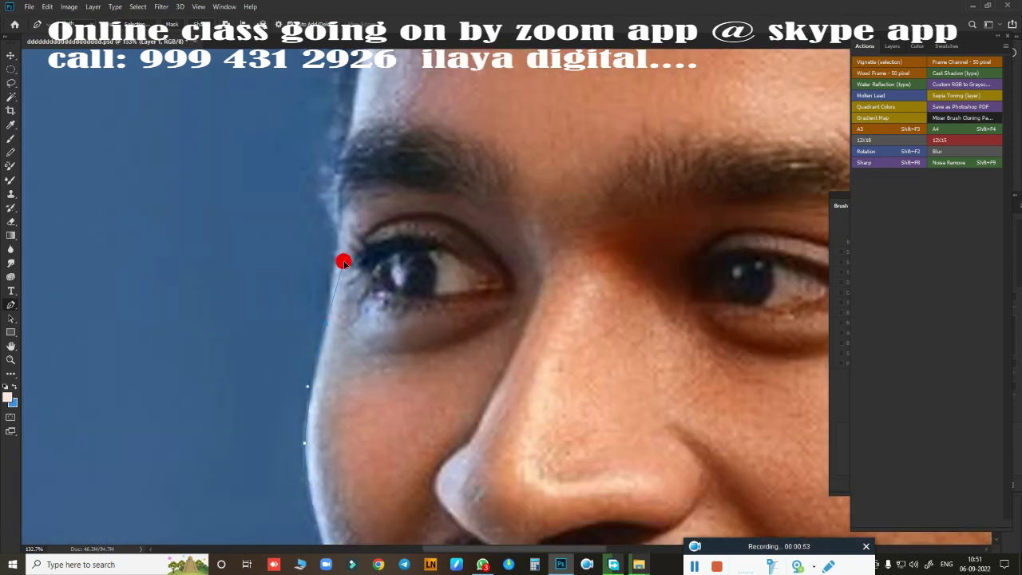
pyautogui.scroll(3, 338, 209)
pyautogui.scroll(-2, 326, 294)
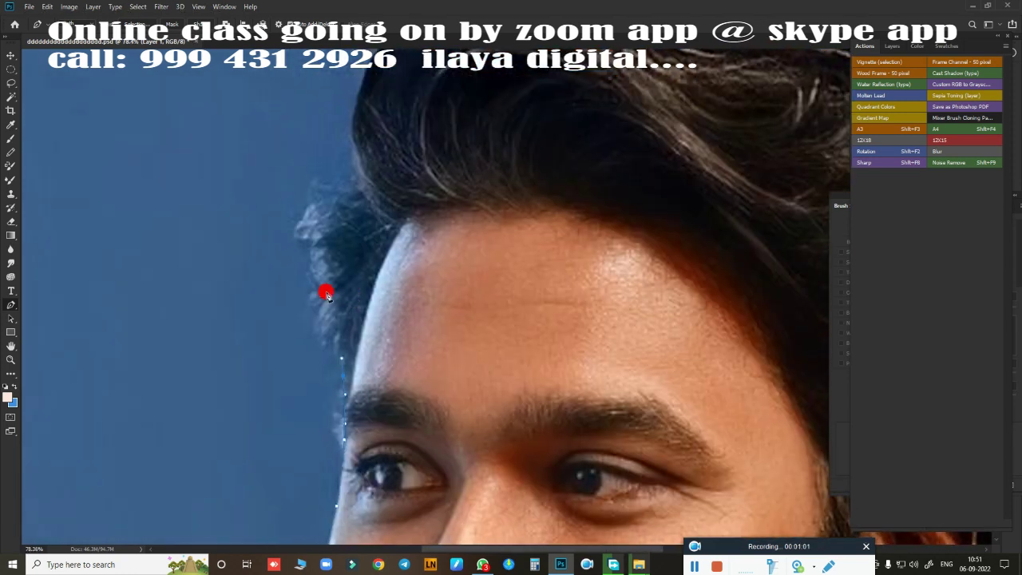
pyautogui.scroll(3, 353, 169)
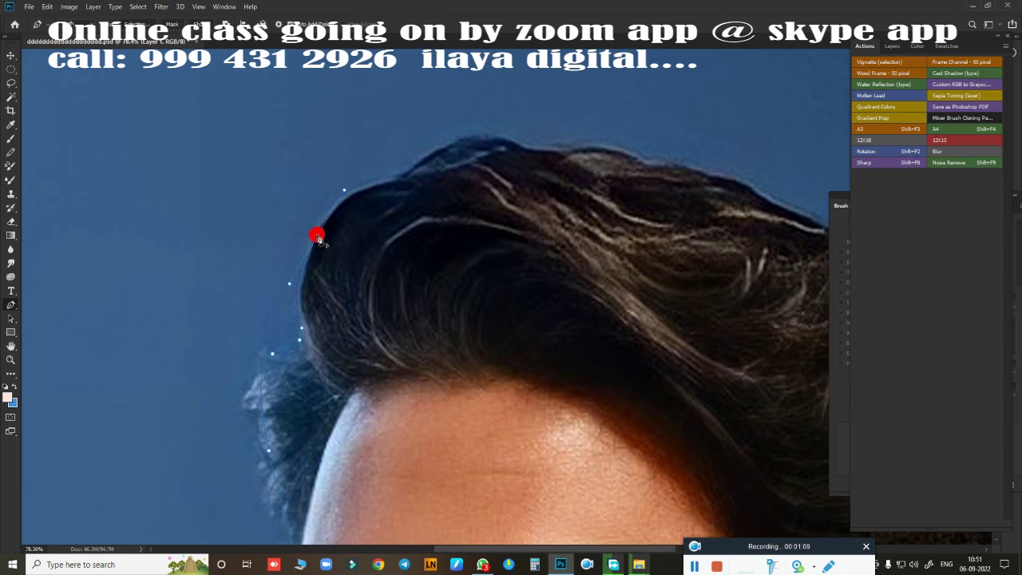
pyautogui.hscroll(3, 551, 154)
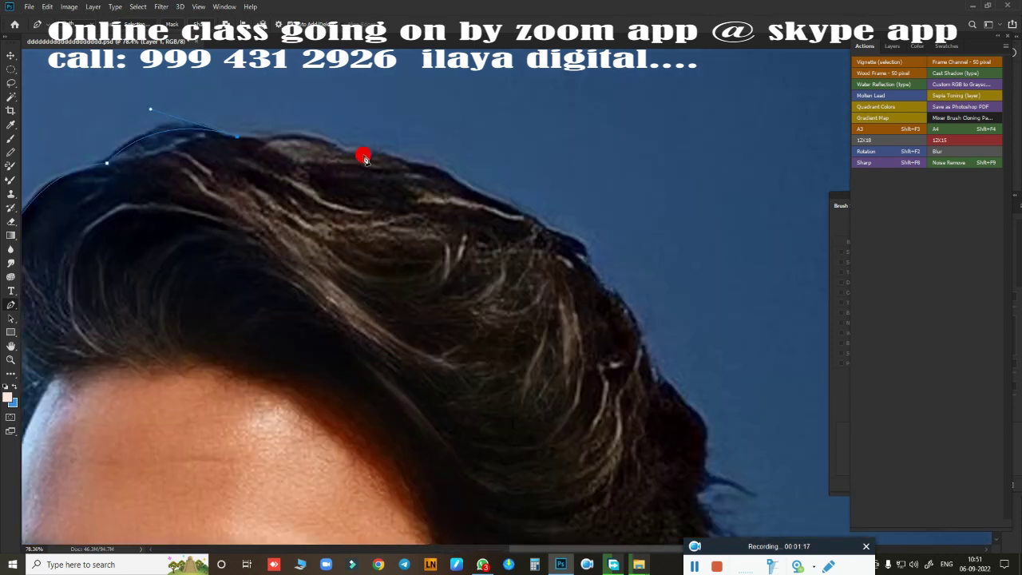
pyautogui.scroll(-3, 527, 230)
pyautogui.moveTo(508, 250); pyautogui.dragTo(543, 338)
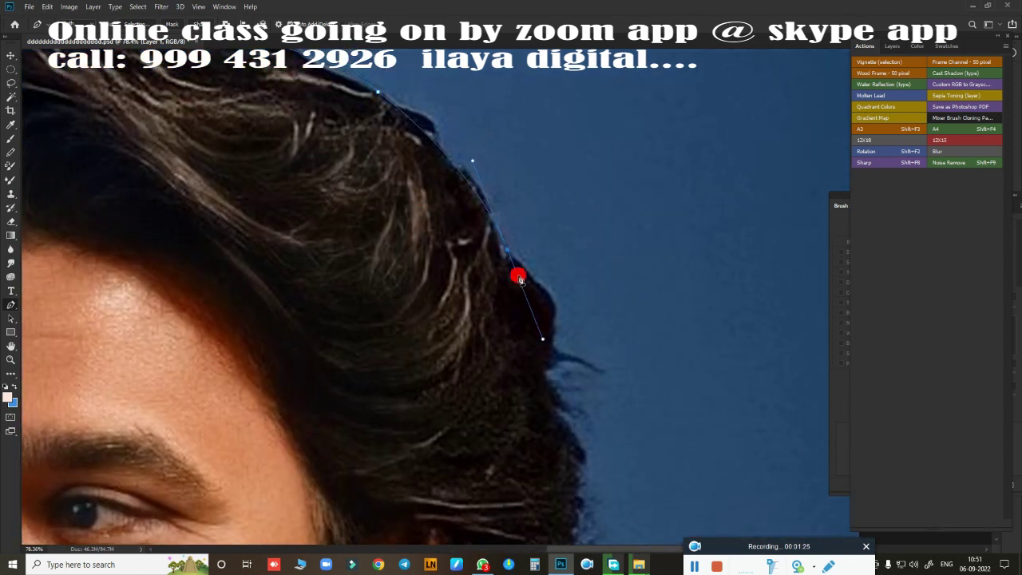
pyautogui.scroll(-3, 584, 415)
pyautogui.scroll(-3, 562, 358)
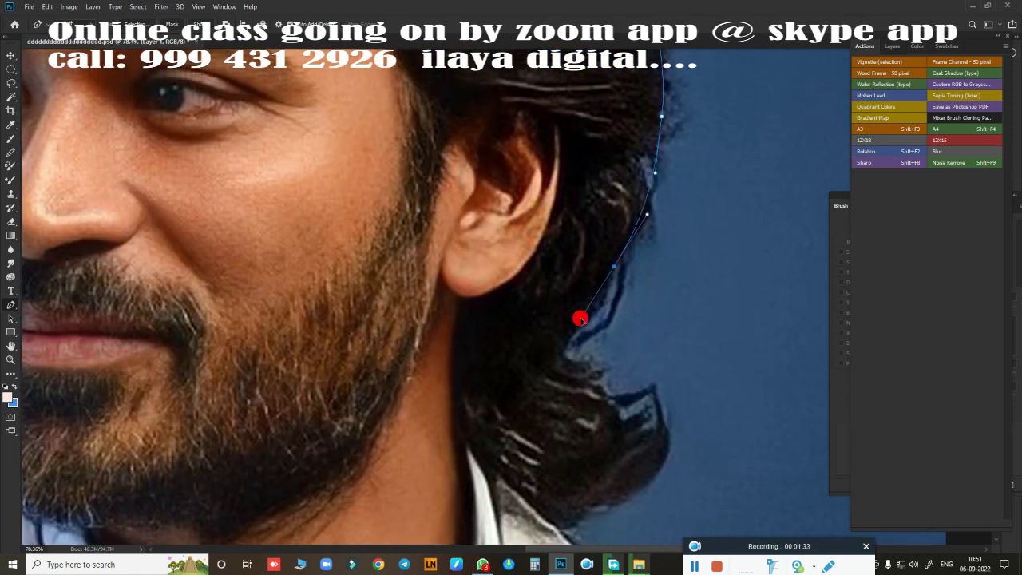
pyautogui.scroll(-3, 591, 372)
pyautogui.moveTo(628, 272); pyautogui.dragTo(577, 319)
pyautogui.scroll(-3, 540, 306)
pyautogui.hscroll(3, 541, 306)
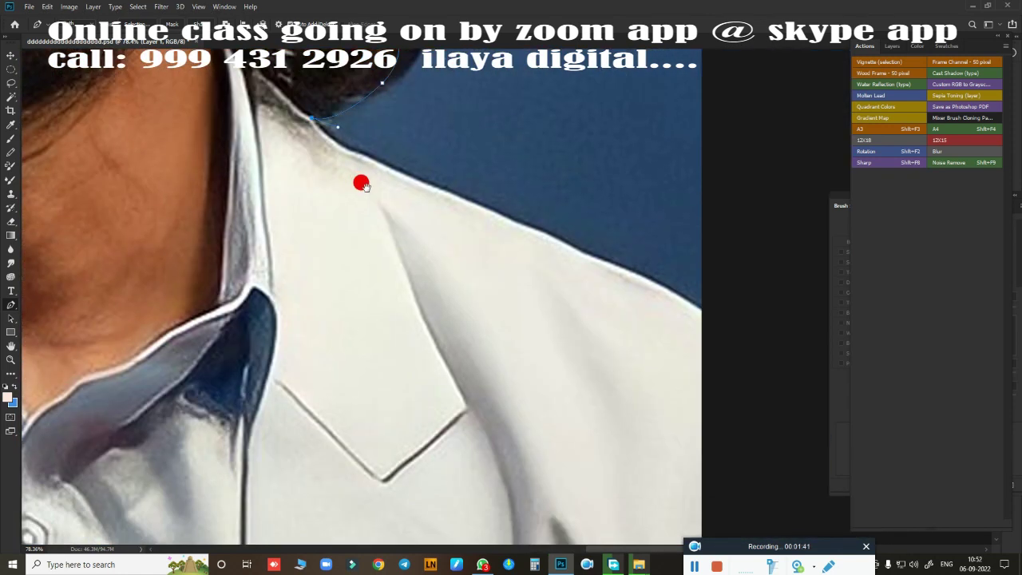
pyautogui.moveTo(353, 149); pyautogui.dragTo(391, 162)
# Step: Feather the path selection by 30 px, copy it to Layer 2, move Layer 1 below Layer 0, then select Layer 0
pyautogui.scroll(-5, 707, 317)
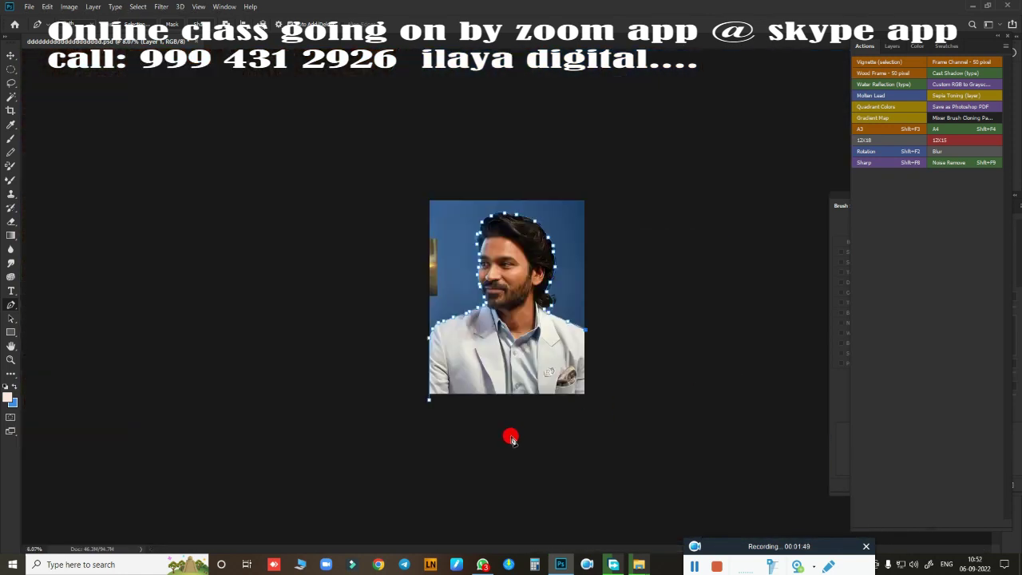
pyautogui.hotkey('shift', 'F6')
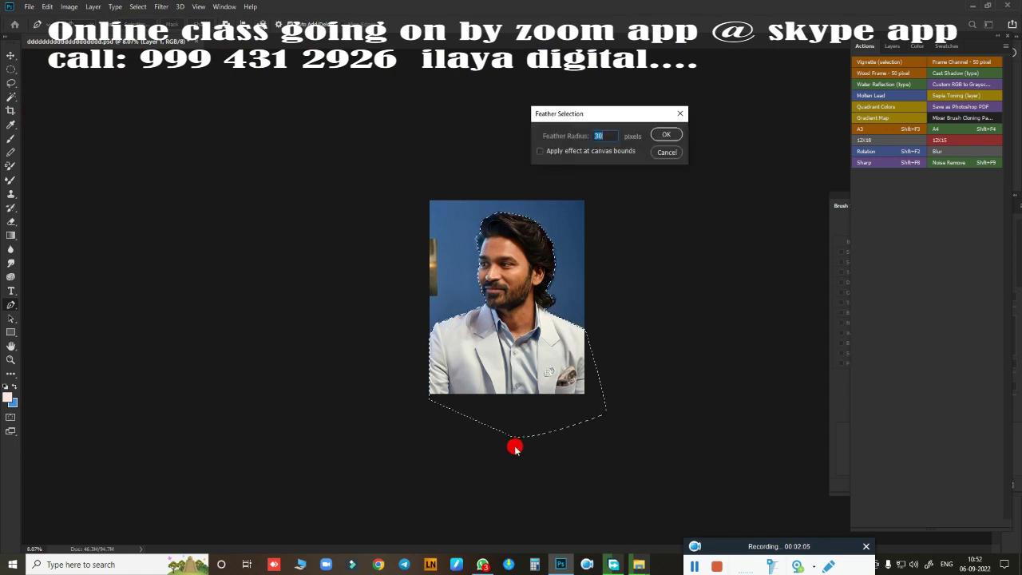
pyautogui.press('Return')
pyautogui.hotkey('ctrl', 'j')
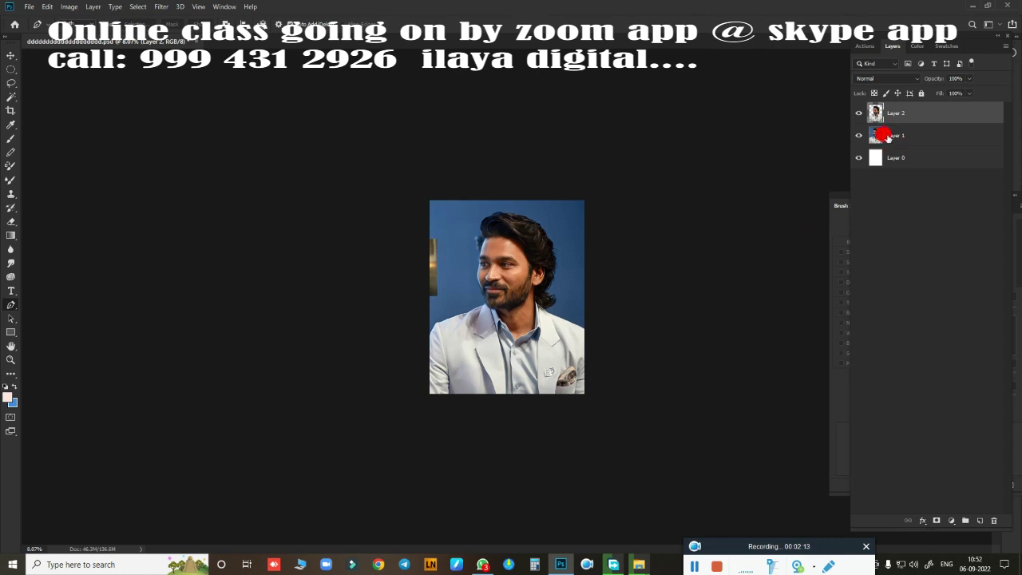
pyautogui.moveTo(888, 138); pyautogui.dragTo(888, 164)
pyautogui.scroll(3, 605, 269)
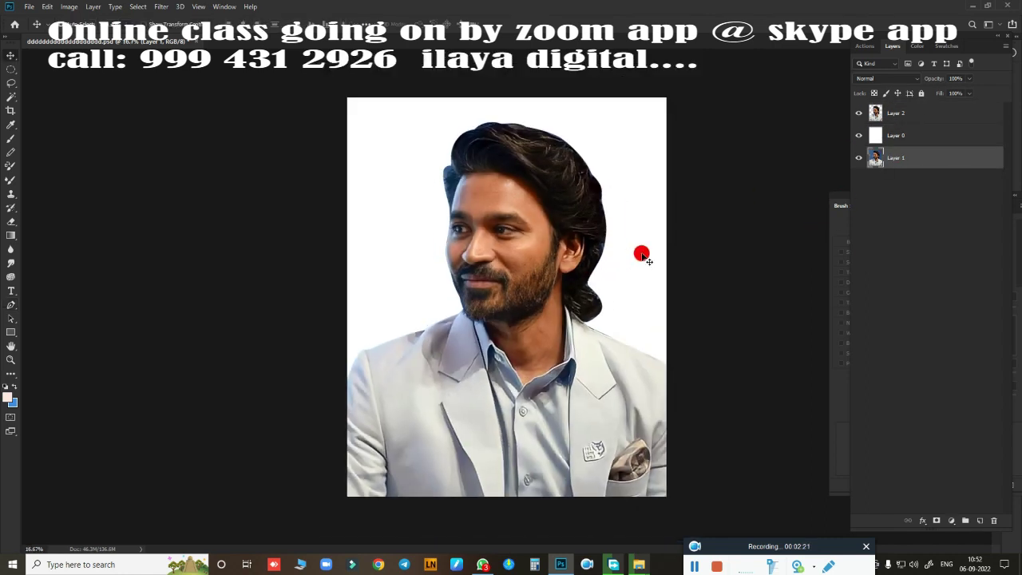
pyautogui.click(882, 137)
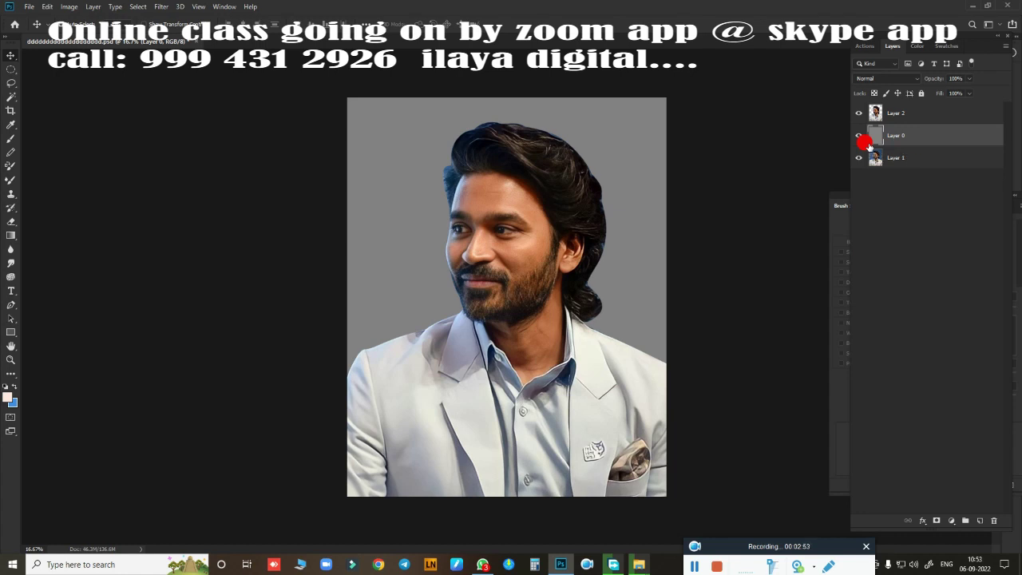
# Step: Duplicate the cut-out Layer 2 and add a new empty Layer 3 on top
pyautogui.scroll(1, 869, 143)
pyautogui.click(895, 113)
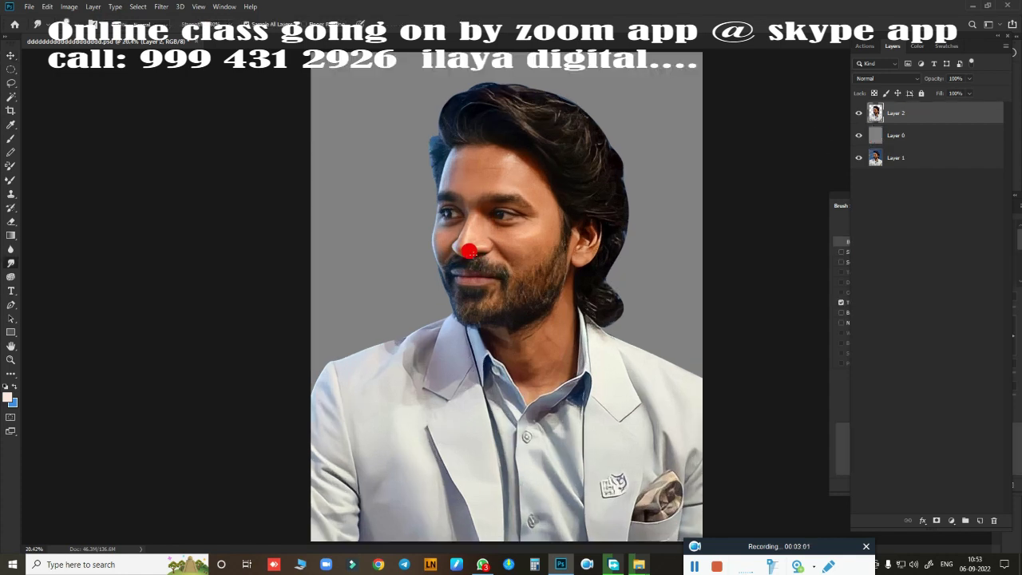
pyautogui.scroll(6, 478, 278)
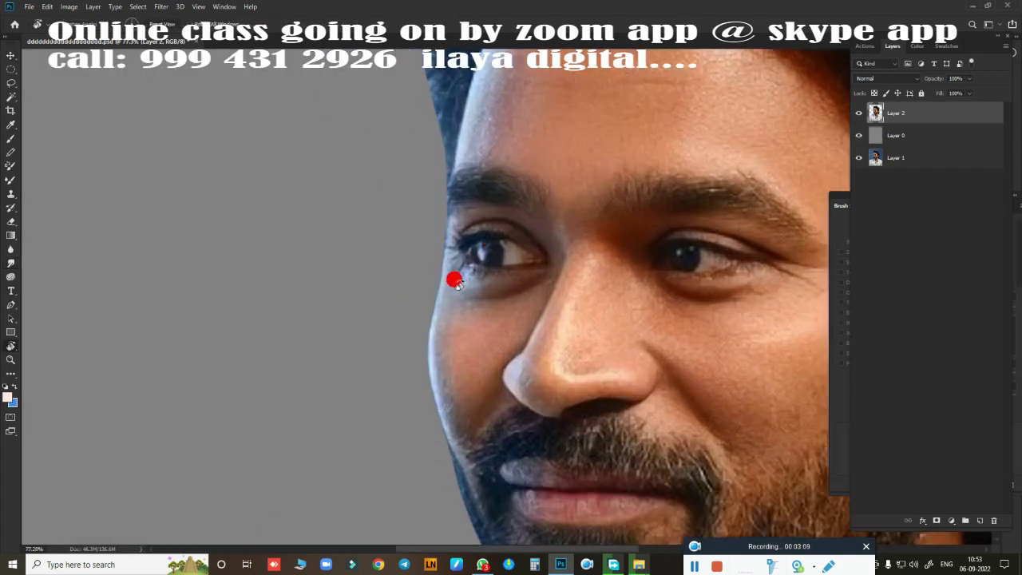
pyautogui.hotkey('ctrl', 'j')
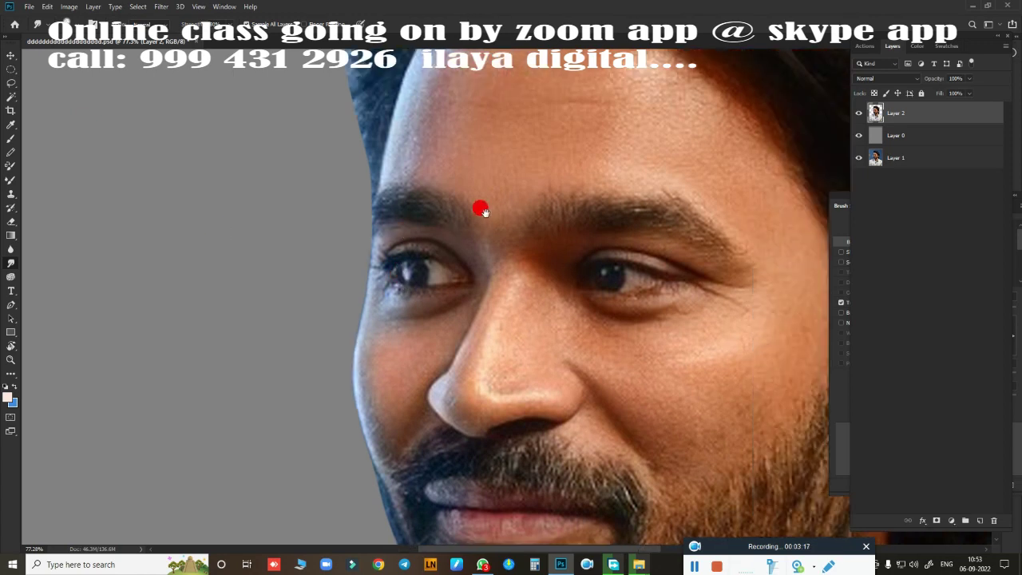
pyautogui.scroll(1, 584, 194)
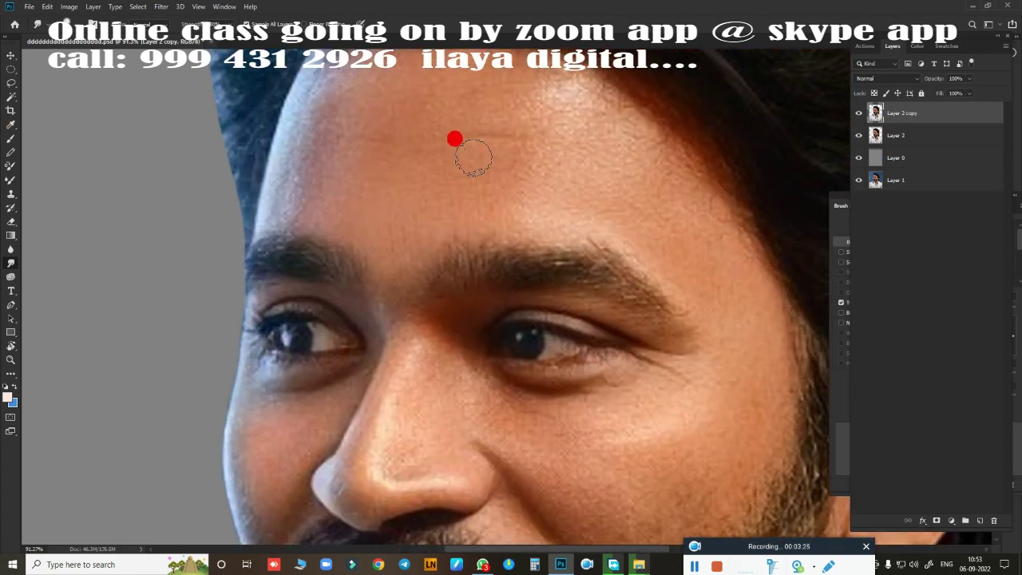
pyautogui.click(979, 517)
# Step: Choose a soft brush preset and set the foreground colour to deep red
pyautogui.press('b')
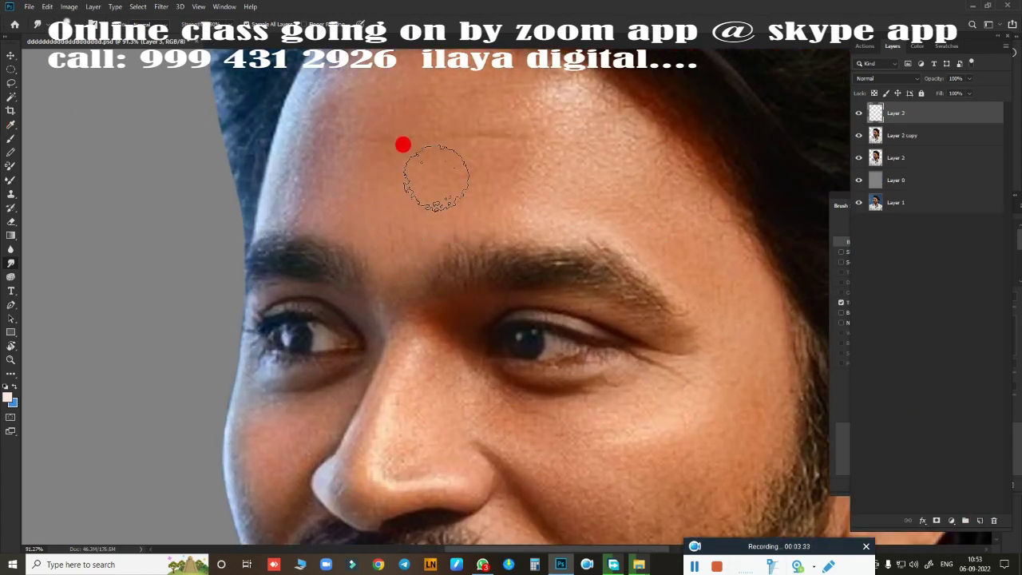
pyautogui.rightClick(503, 163)
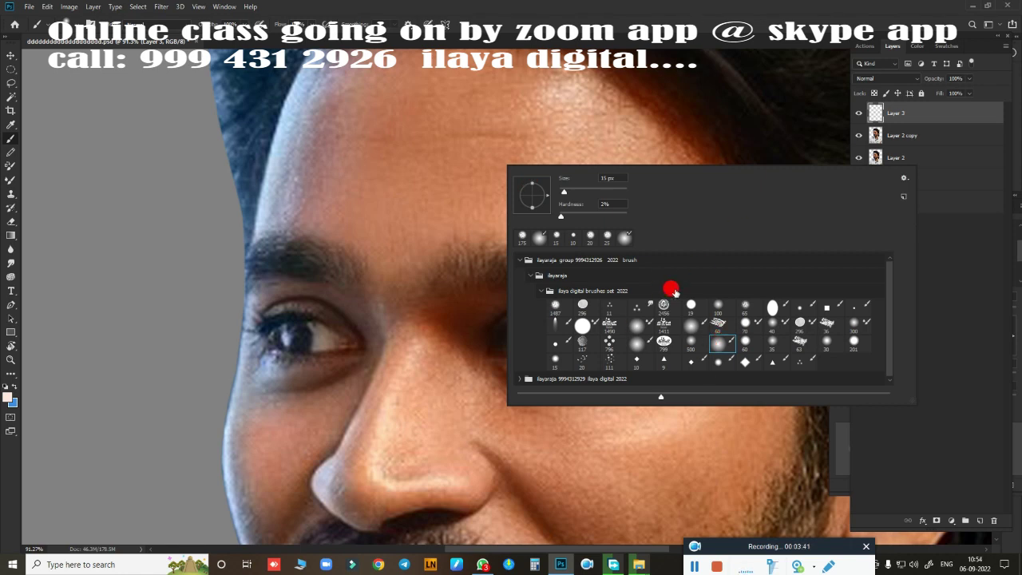
pyautogui.press('F5')
pyautogui.click(7, 397)
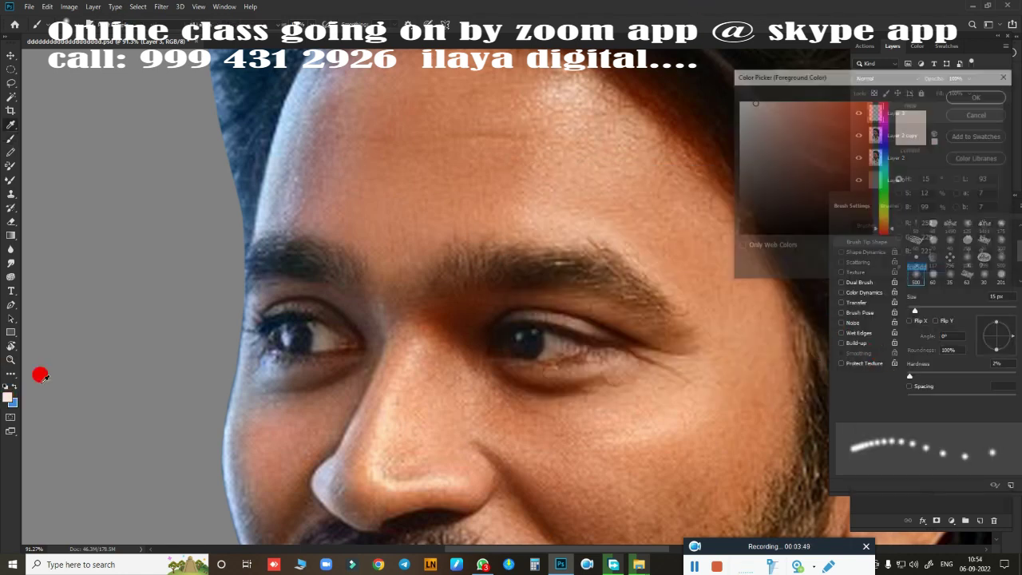
pyautogui.click(743, 231)
pyautogui.click(978, 96)
pyautogui.press('x')
pyautogui.click(8, 397)
pyautogui.click(884, 120)
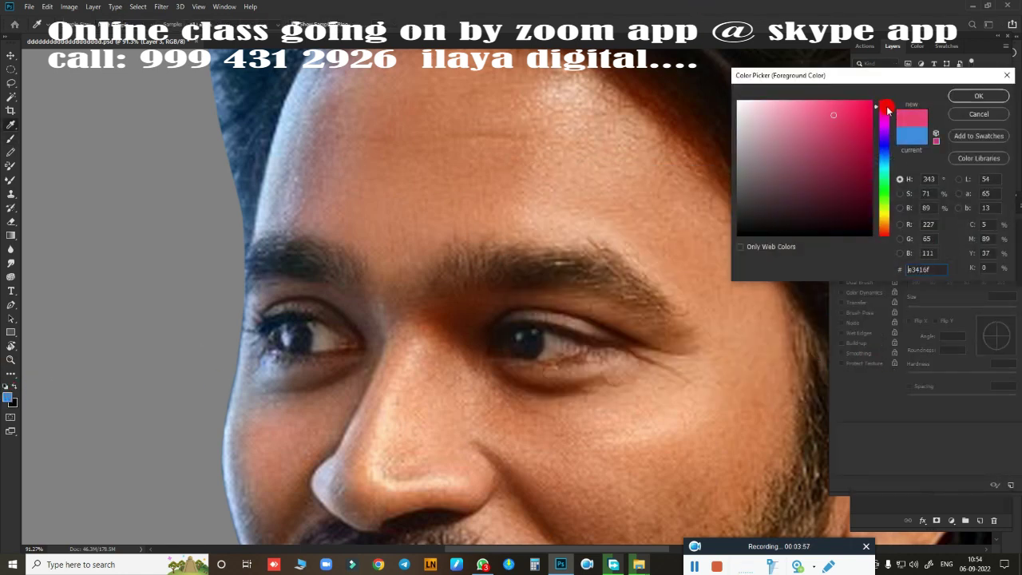
pyautogui.click(867, 136)
pyautogui.click(978, 96)
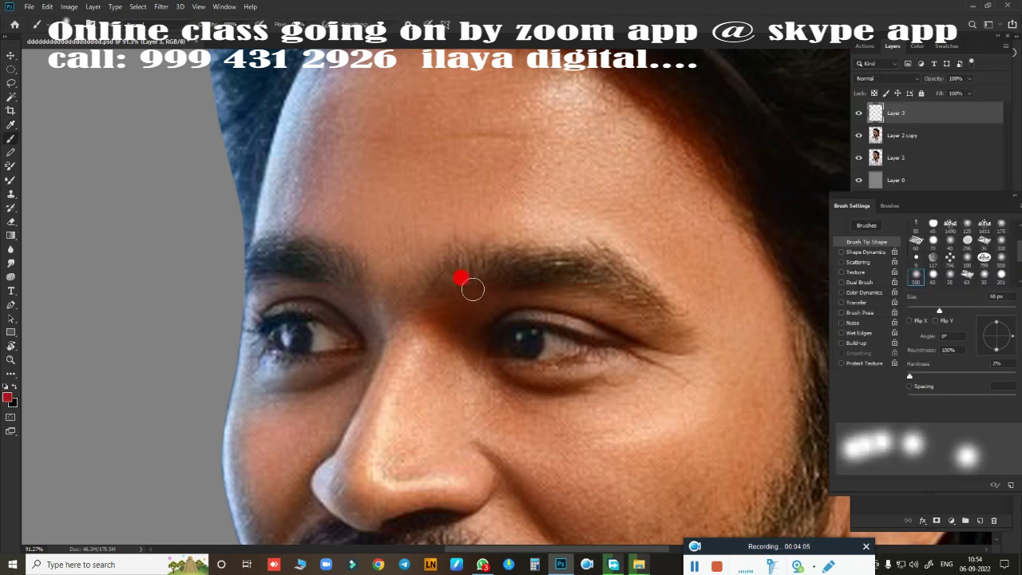
# Step: Paint red test strokes on the forehead, then undo them
pyautogui.moveTo(395, 194)
pyautogui.mouseDown()
pyautogui.moveTo(423, 183)
pyautogui.moveTo(540, 207)
pyautogui.mouseUp()
pyautogui.hotkey('ctrl', 'z')
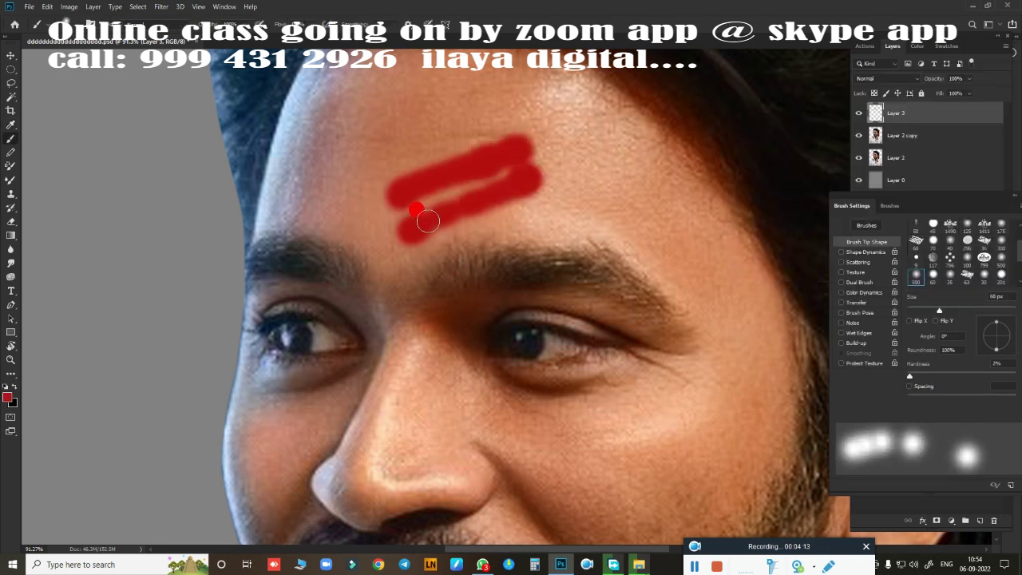
pyautogui.hotkey('ctrl', 'z')
pyautogui.moveTo(431, 210); pyautogui.dragTo(460, 191)
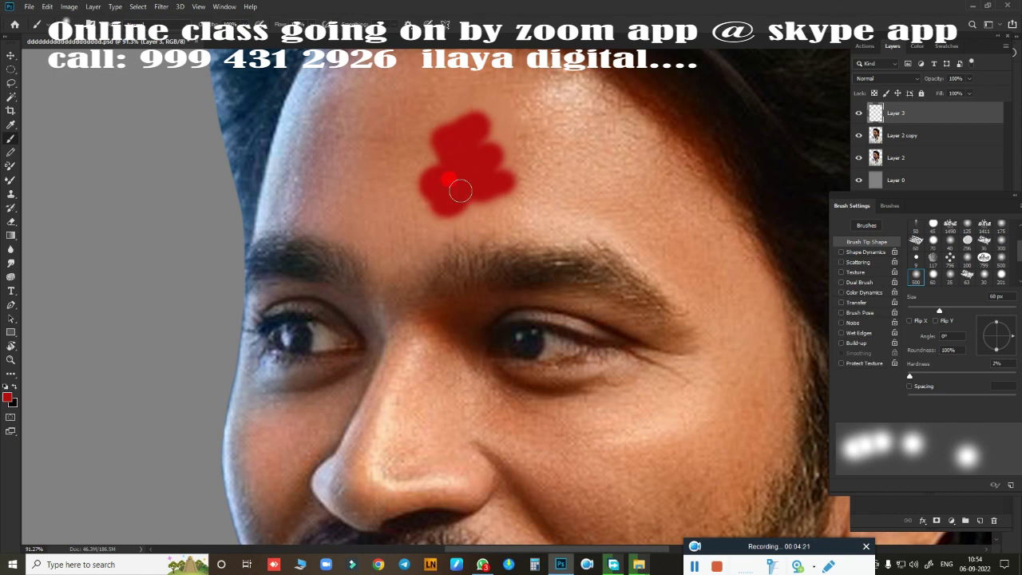
pyautogui.hotkey('ctrl', 'z')
pyautogui.hotkey('ctrl', 'z')
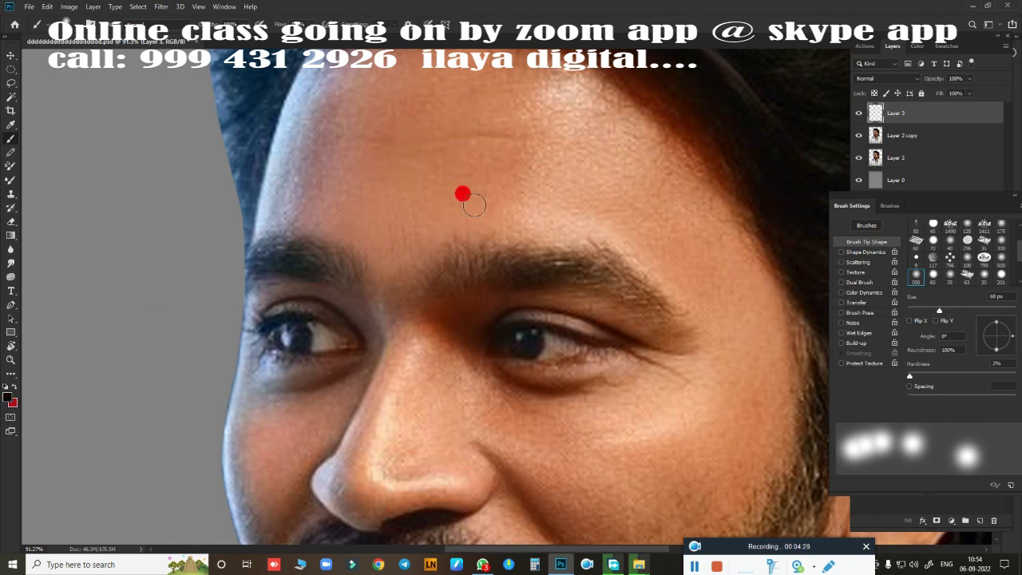
# Step: Switch to the Mixer Brush and pick a soft round preset at 125 px
pyautogui.click(20, 74)
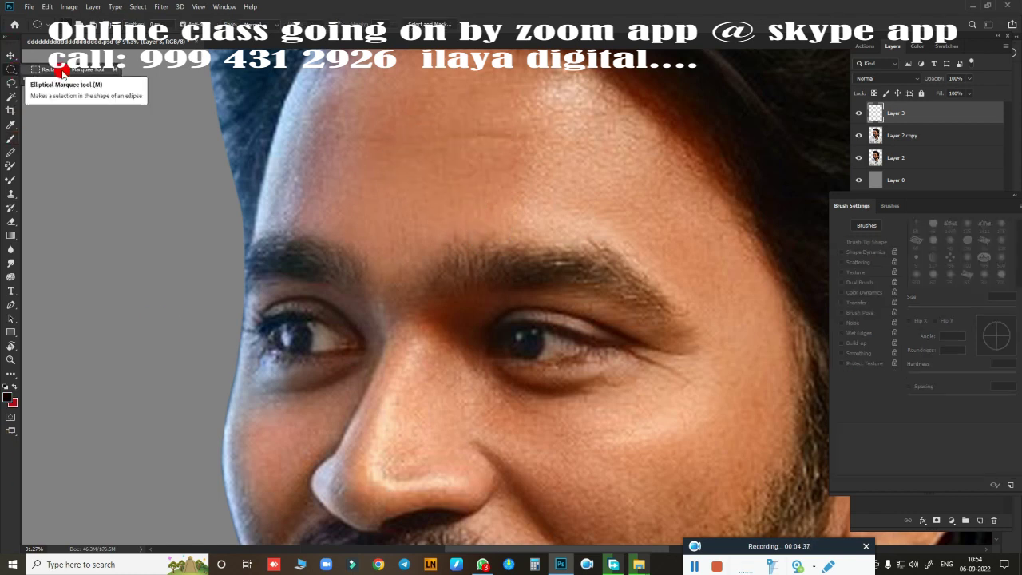
pyautogui.rightClick(11, 304)
pyautogui.click(11, 137)
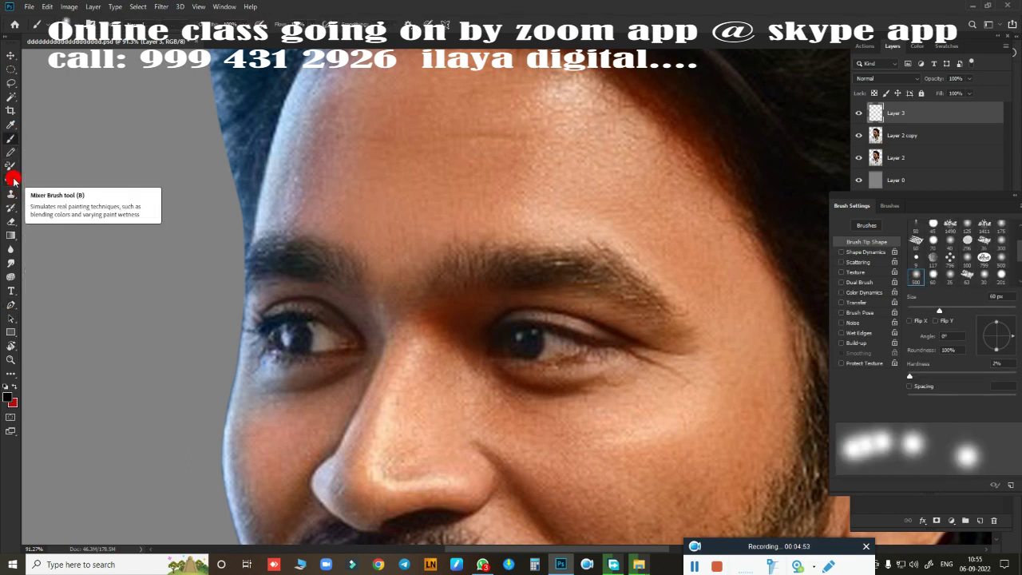
pyautogui.click(10, 166)
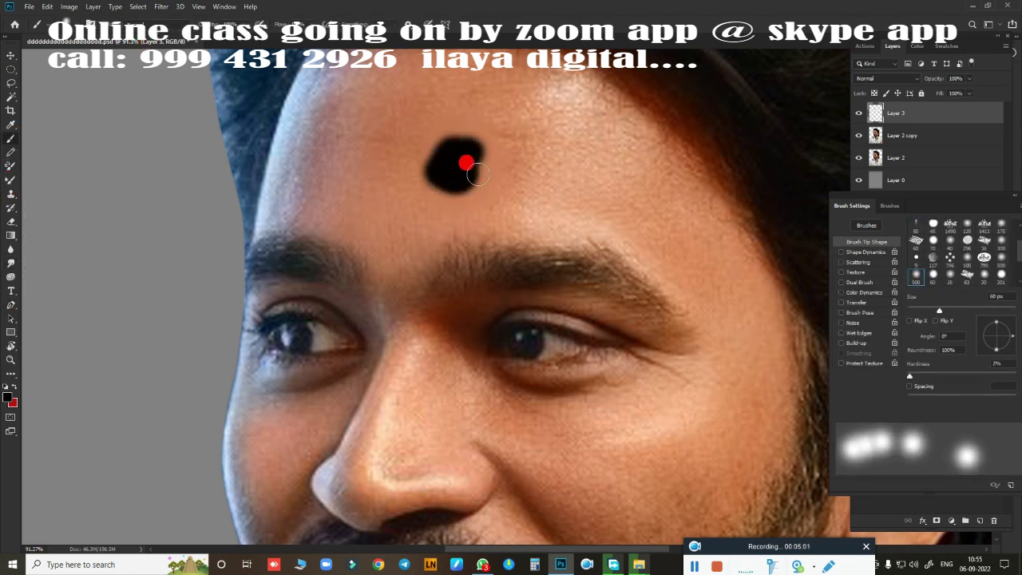
pyautogui.click(10, 178)
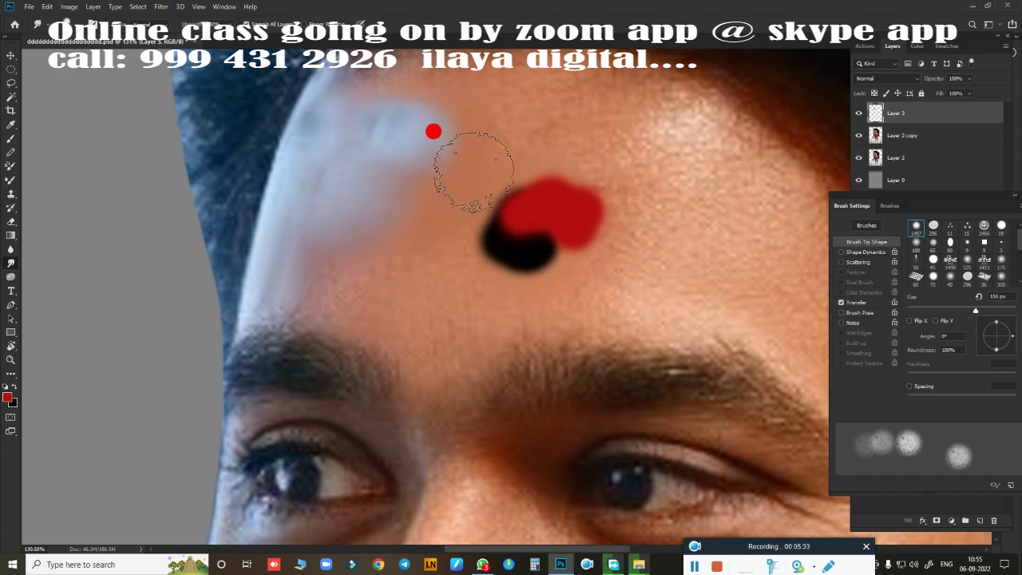
pyautogui.rightClick(426, 181)
pyautogui.click(554, 324)
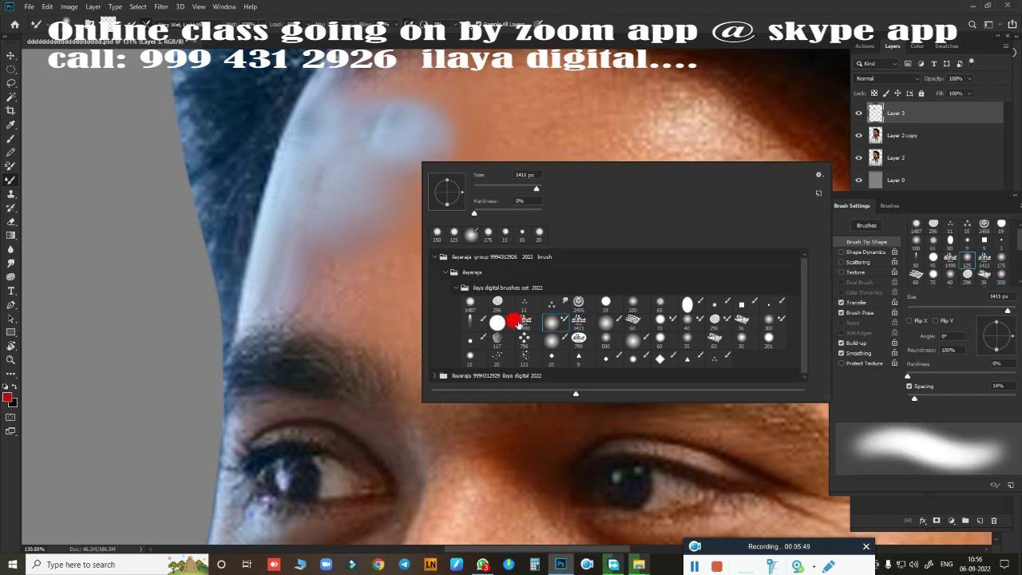
pyautogui.press('Return')
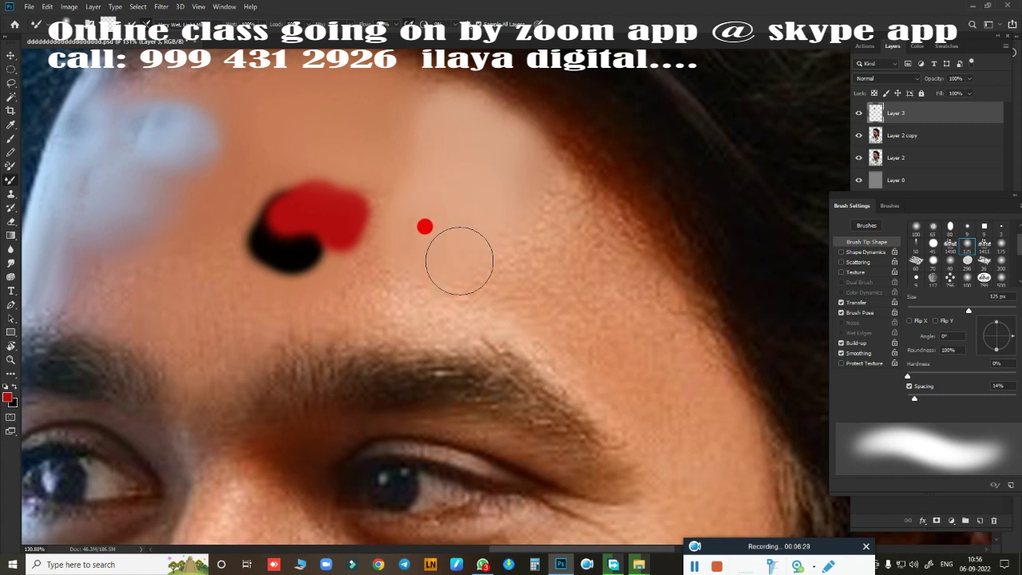
# Step: Set the foreground to blue and paint a soft blue patch on the forehead
pyautogui.click(7, 397)
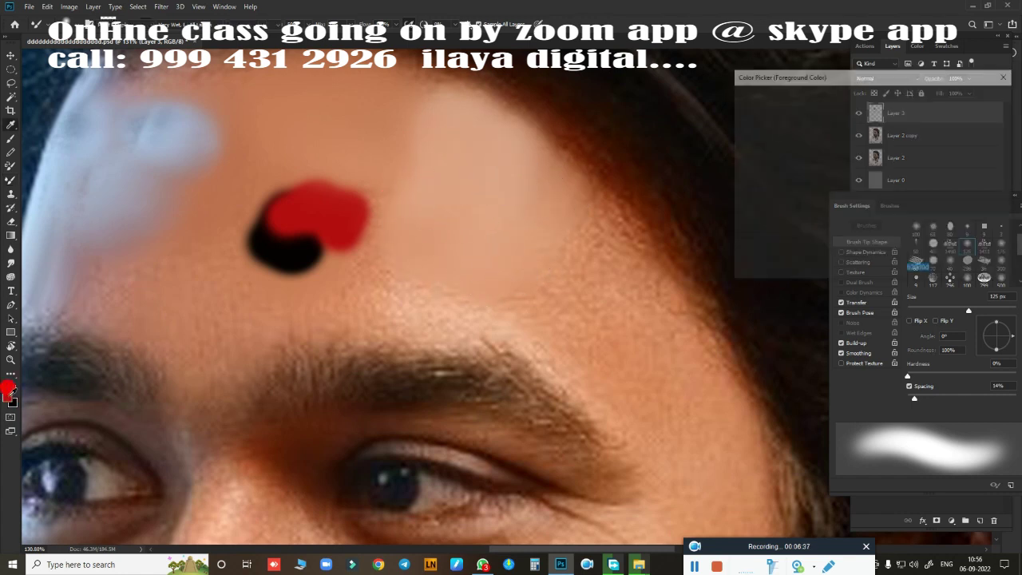
pyautogui.click(890, 145)
pyautogui.click(978, 96)
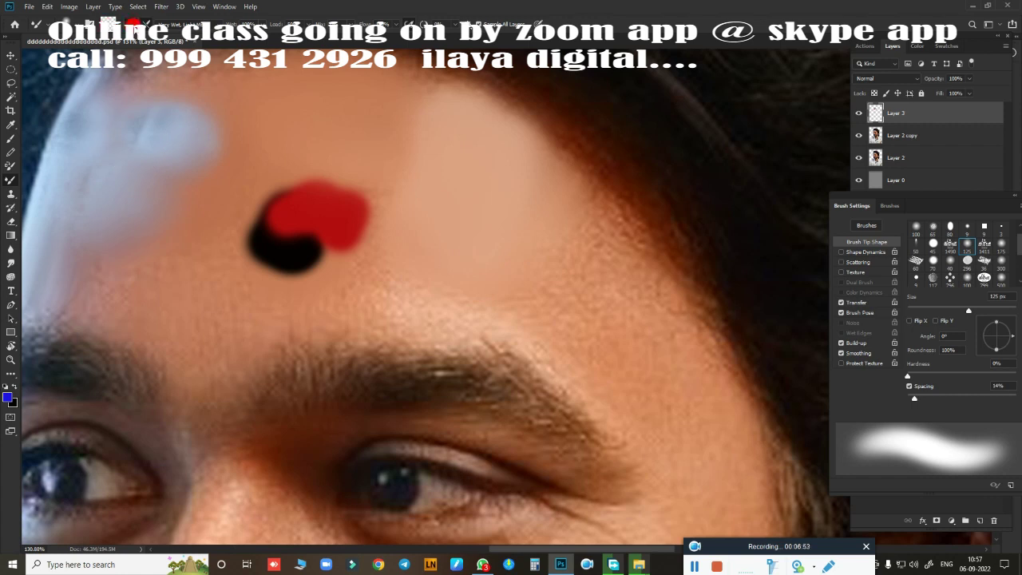
pyautogui.moveTo(455, 137)
pyautogui.mouseDown()
pyautogui.moveTo(487, 194)
pyautogui.moveTo(467, 205)
pyautogui.moveTo(504, 263)
pyautogui.mouseUp()
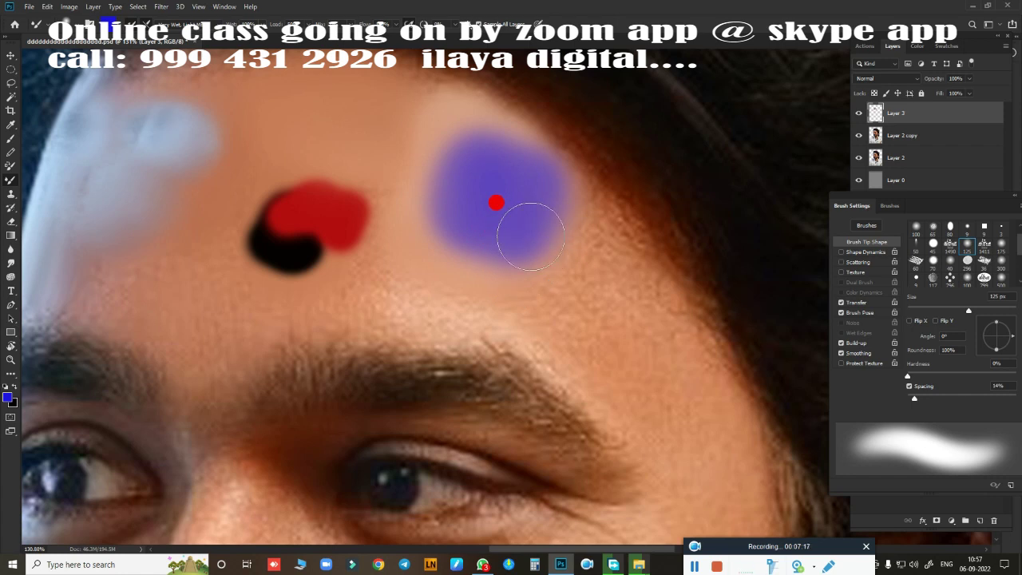
pyautogui.moveTo(381, 259)
pyautogui.mouseDown()
pyautogui.moveTo(445, 75)
pyautogui.moveTo(631, 200)
pyautogui.moveTo(408, 251)
pyautogui.mouseUp()
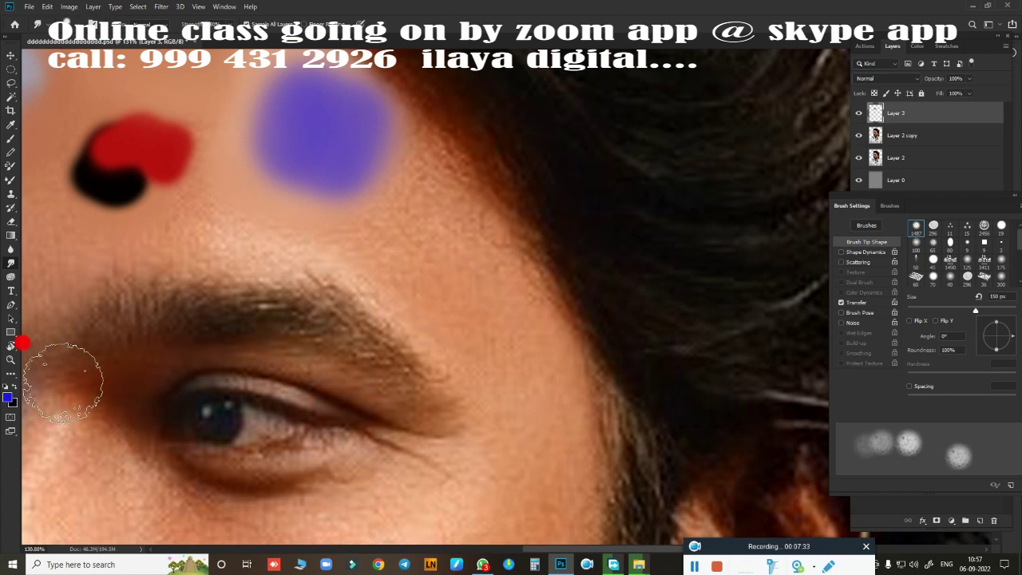
# Step: Sample a skin tone from the face and paint a soft stroke over the temple
pyautogui.click(8, 397)
pyautogui.click(479, 327)
pyautogui.press('Return')
pyautogui.press('b')
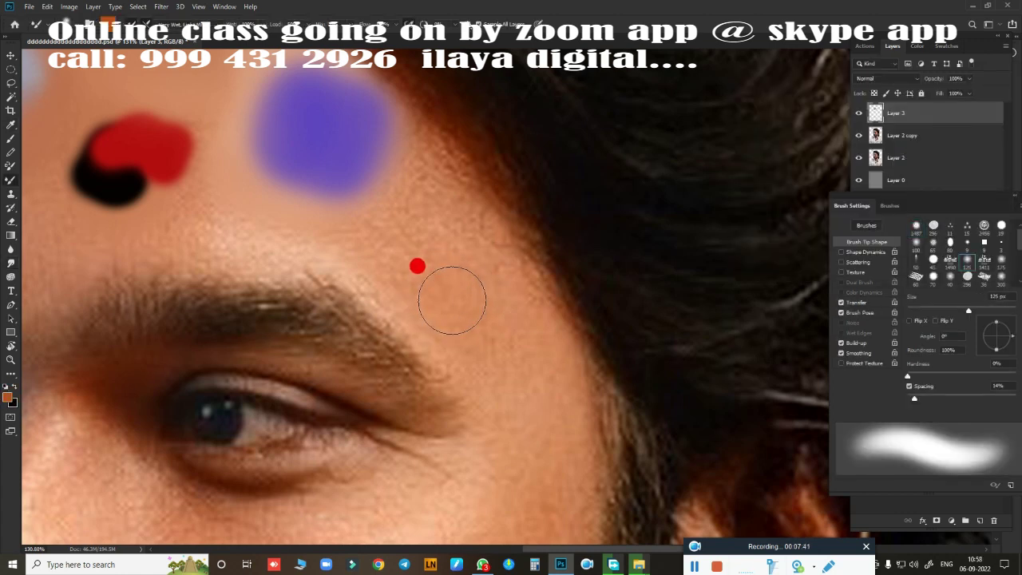
pyautogui.moveTo(448, 306)
pyautogui.mouseDown()
pyautogui.moveTo(467, 255)
pyautogui.moveTo(491, 354)
pyautogui.moveTo(548, 373)
pyautogui.mouseUp()
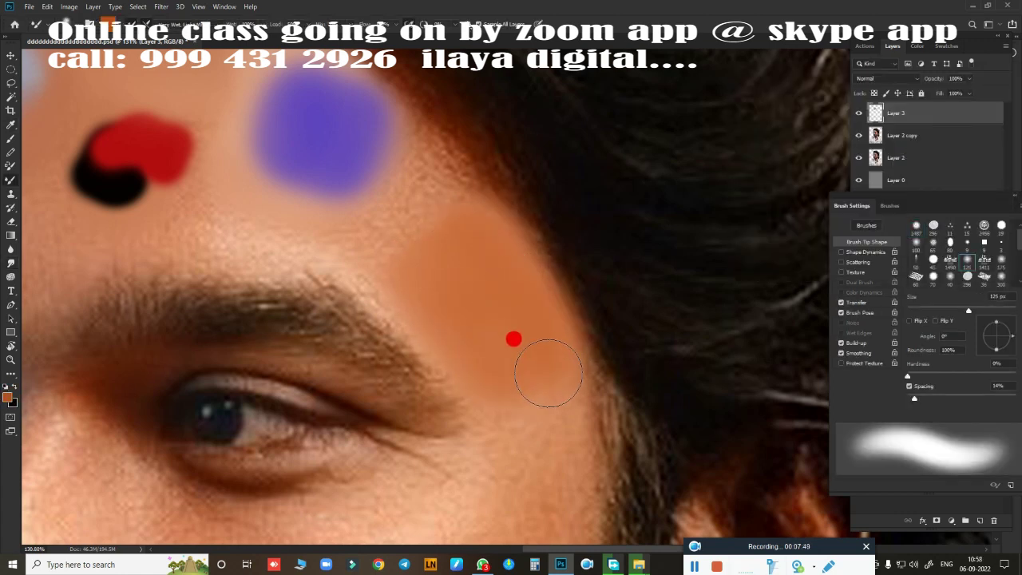
pyautogui.scroll(-3, 383, 294)
pyautogui.scroll(-3, 627, 226)
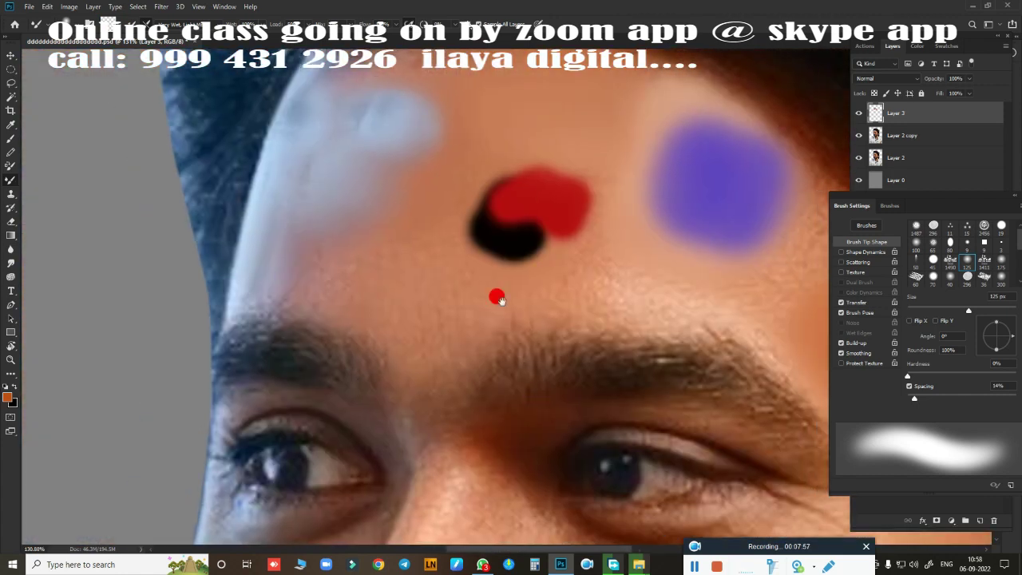
pyautogui.scroll(3, 495, 295)
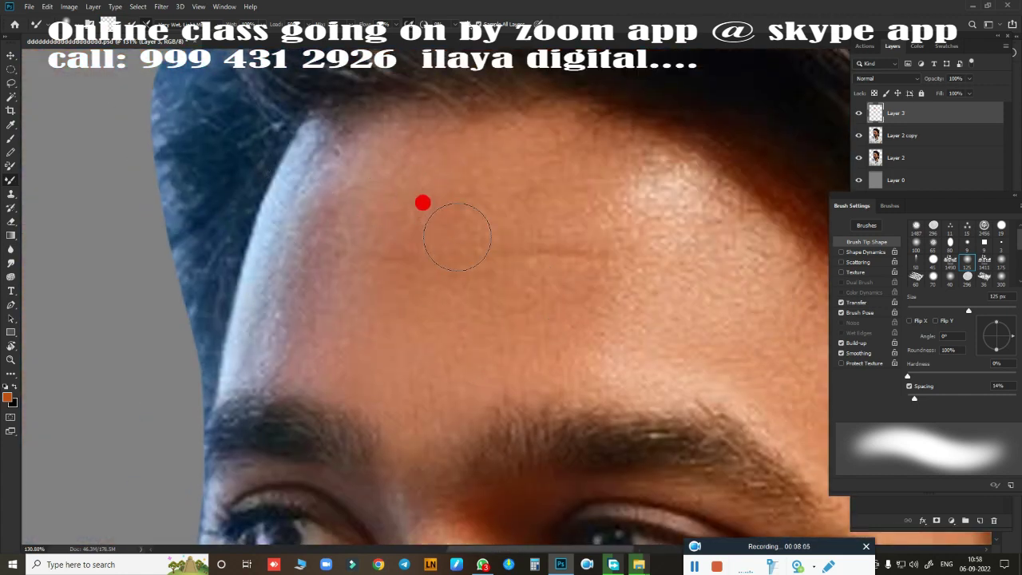
pyautogui.scroll(-2, 269, 210)
# Step: Paint a grey stroke across the forehead
pyautogui.moveTo(269, 210); pyautogui.dragTo(487, 210)
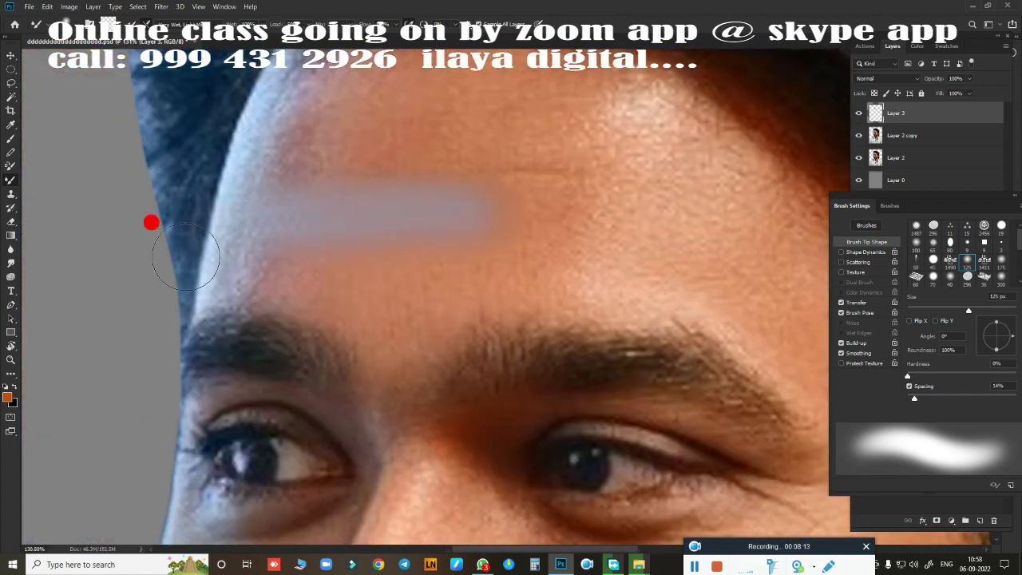
pyautogui.scroll(-2, 639, 138)
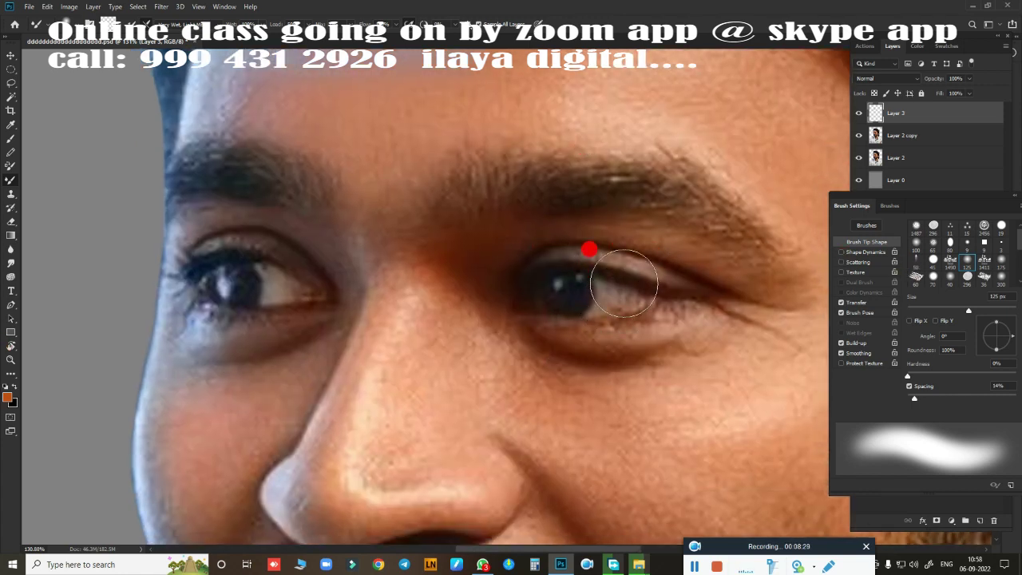
pyautogui.scroll(-1, 450, 226)
pyautogui.scroll(-2, 452, 235)
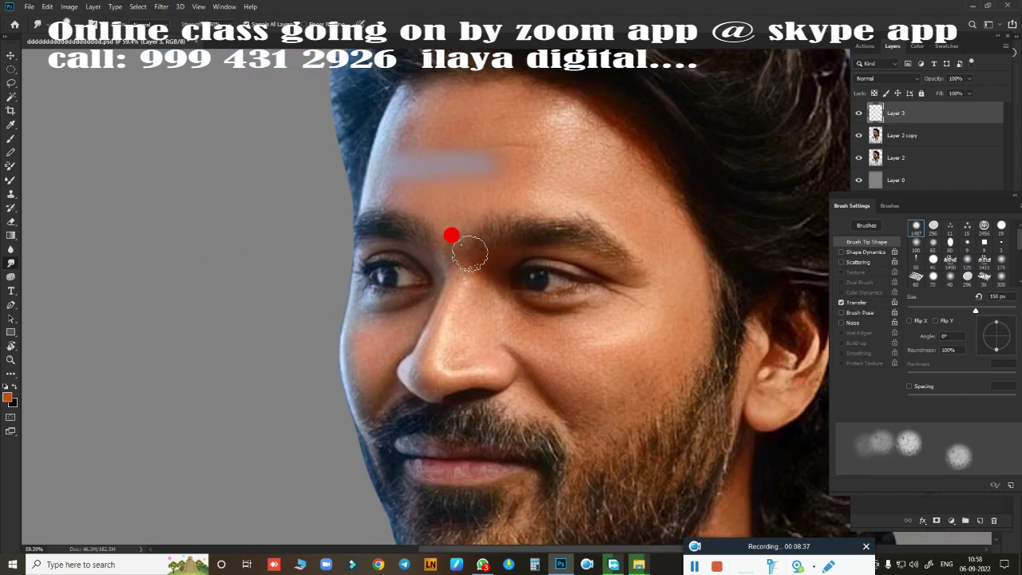
pyautogui.scroll(-2, 479, 231)
pyautogui.scroll(-1, 380, 202)
pyautogui.scroll(2, 516, 187)
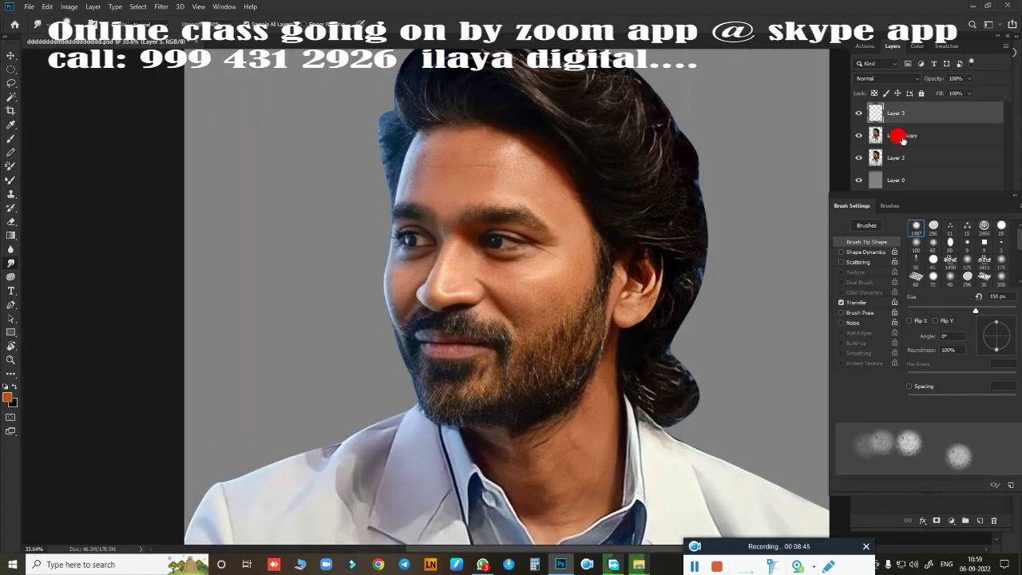
# Step: Delete the test-stroke layer, apply Brightness 6 and Contrast 11, and add a new empty layer
pyautogui.press('Delete')
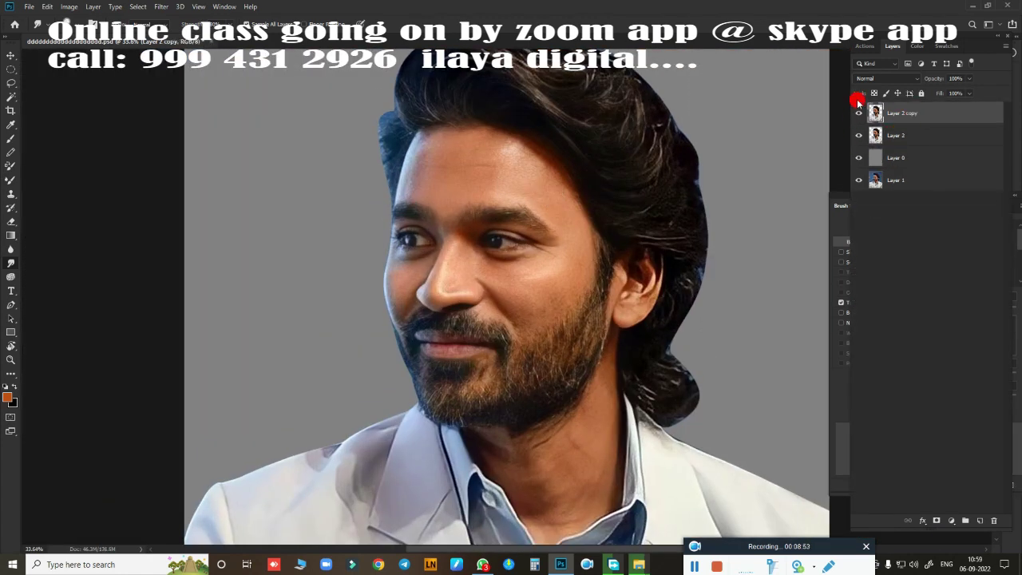
pyautogui.scroll(1, 600, 204)
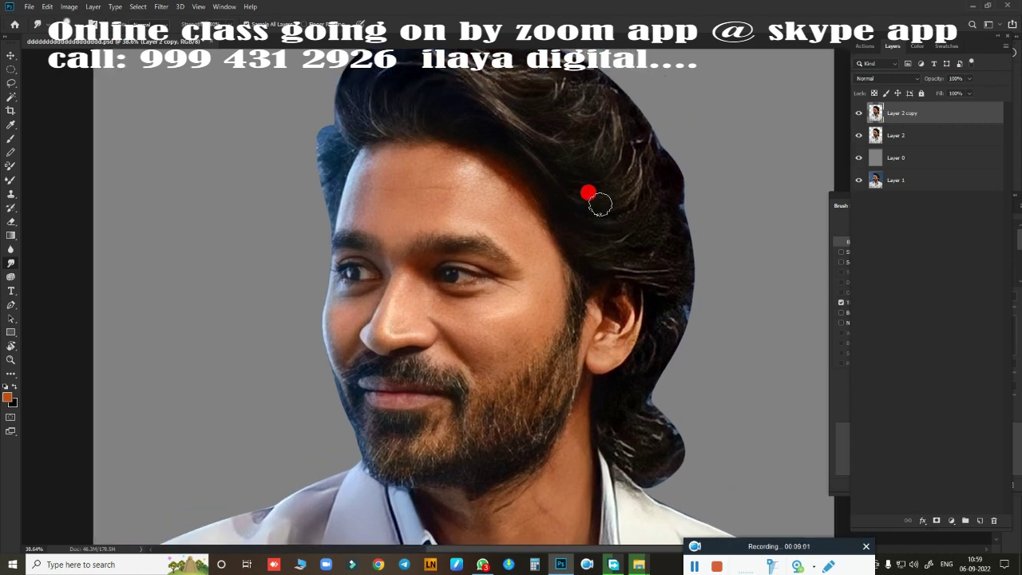
pyautogui.hotkey('alt', 'i')
pyautogui.press('a')
pyautogui.press('c')
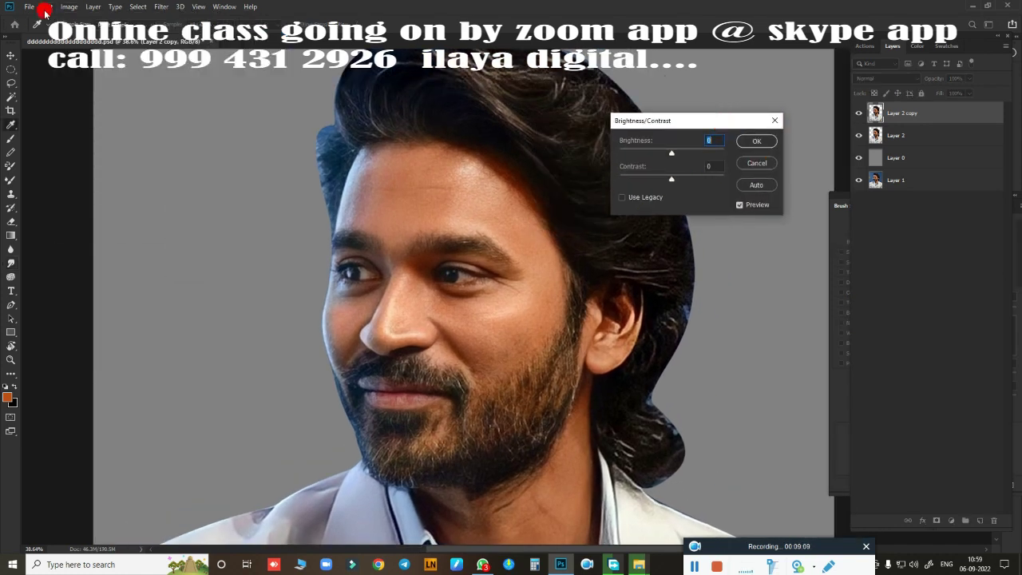
pyautogui.moveTo(671, 155); pyautogui.dragTo(676, 157)
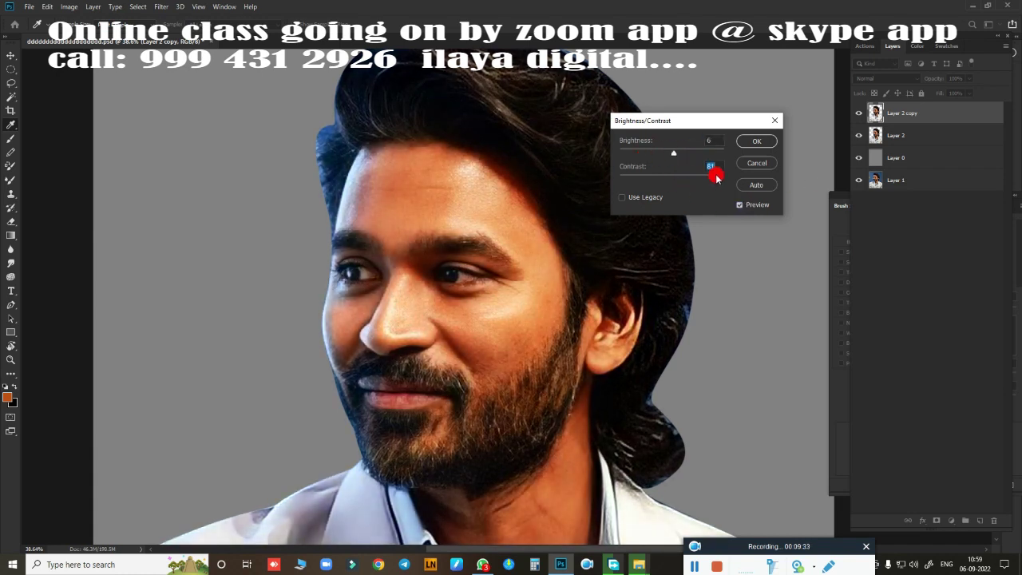
pyautogui.moveTo(717, 177); pyautogui.dragTo(677, 183)
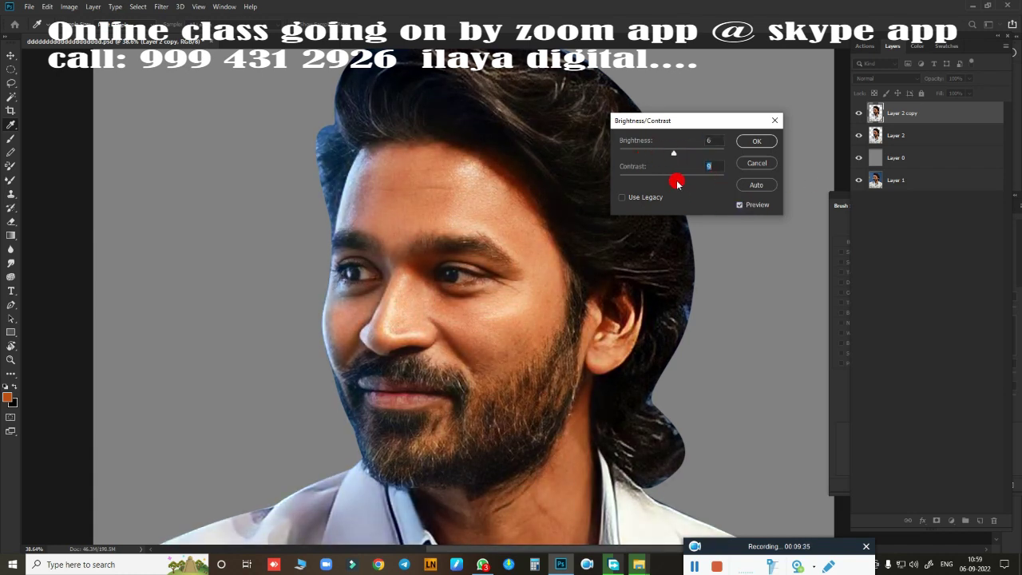
pyautogui.click(757, 142)
pyautogui.click(975, 520)
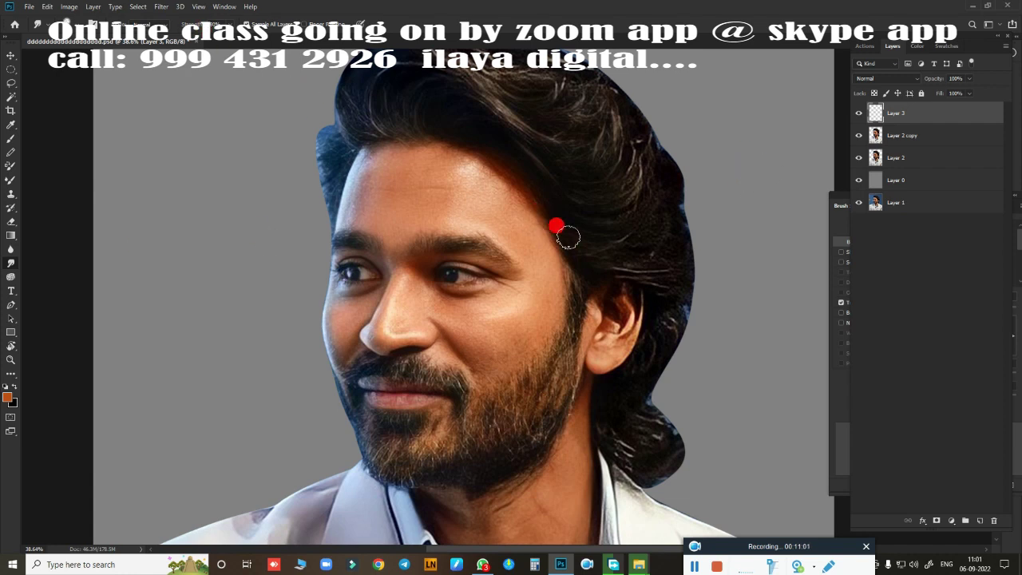
# Step: Zoom in on the nose to prepare tracing along its left edge
pyautogui.scroll(3, 456, 258)
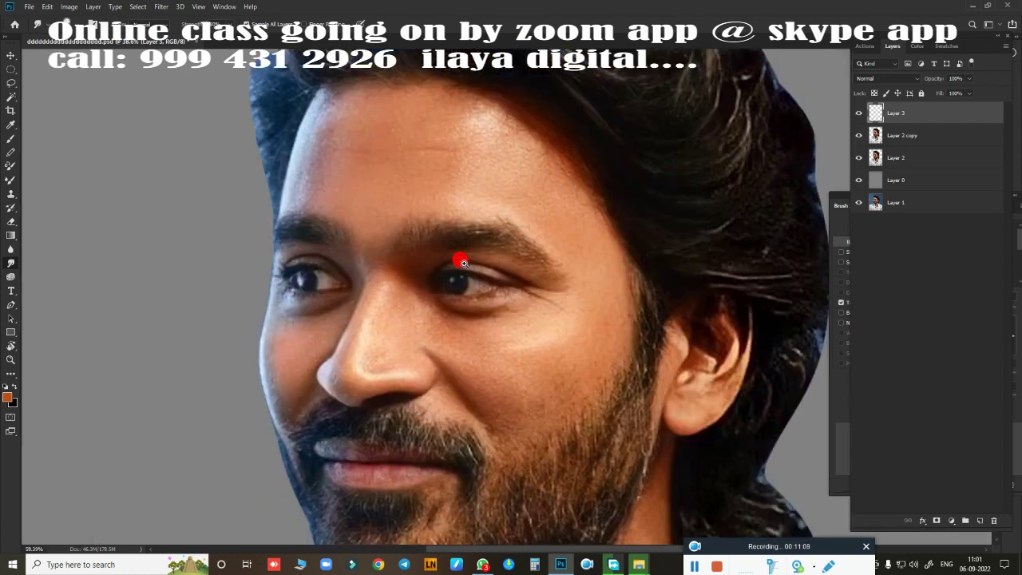
pyautogui.scroll(2, 443, 232)
pyautogui.scroll(-2, 452, 263)
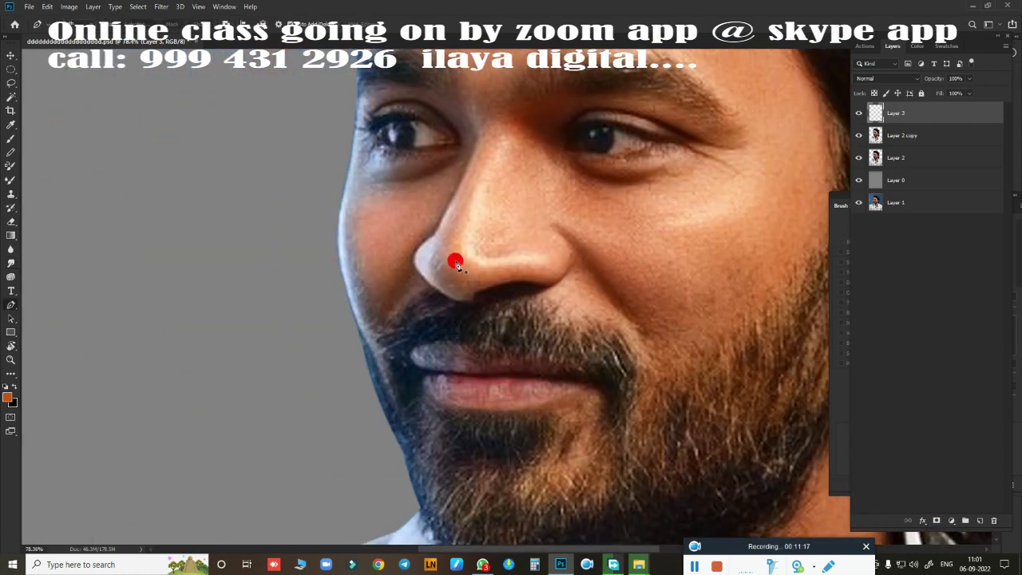
pyautogui.scroll(3, 519, 255)
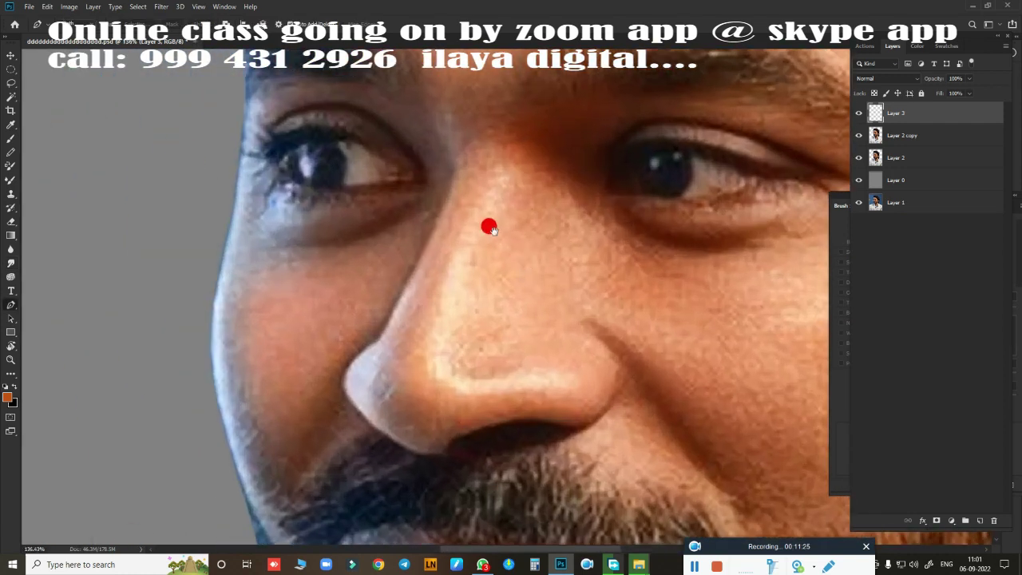
pyautogui.scroll(-2, 470, 285)
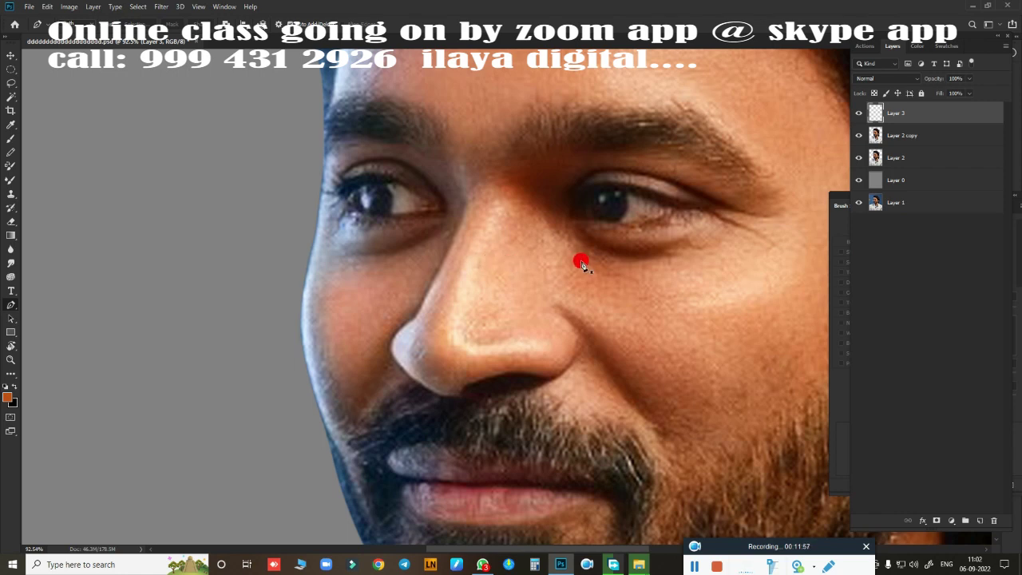
pyautogui.scroll(-2, 503, 248)
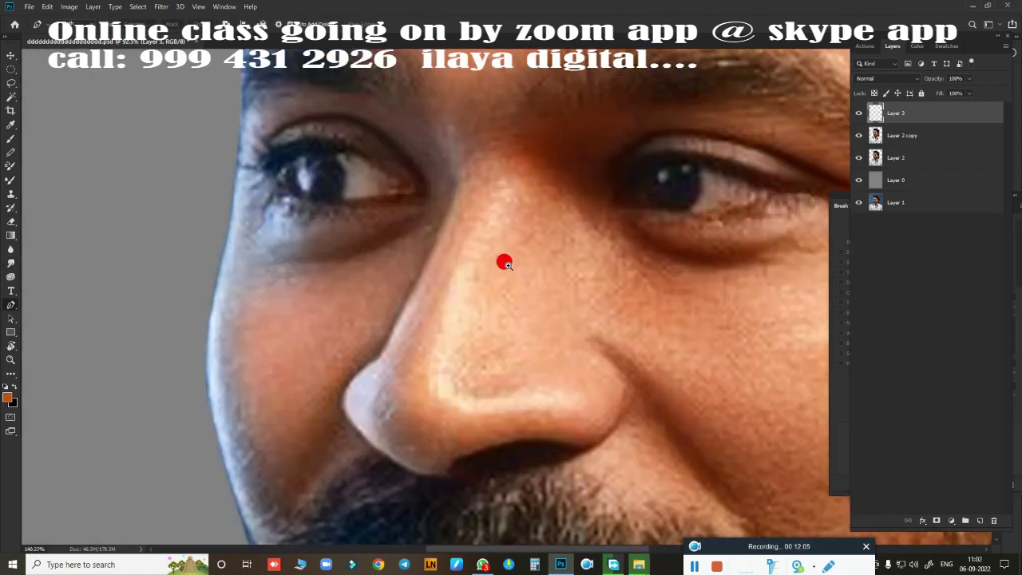
pyautogui.scroll(-4, 370, 216)
pyautogui.scroll(5, 370, 215)
pyautogui.scroll(3, 456, 228)
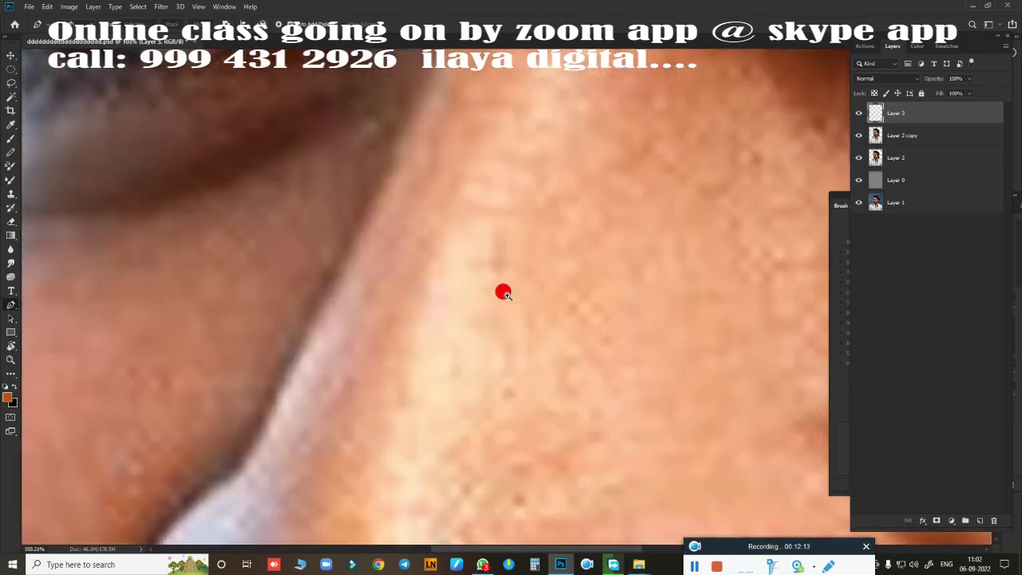
pyautogui.scroll(-3, 502, 290)
pyautogui.scroll(1, 458, 254)
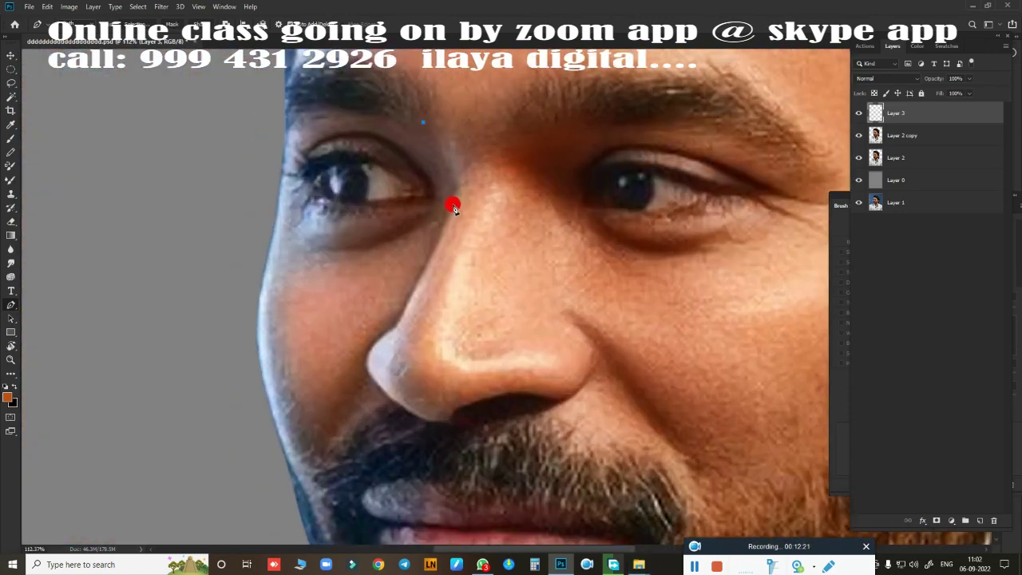
pyautogui.scroll(1, 436, 243)
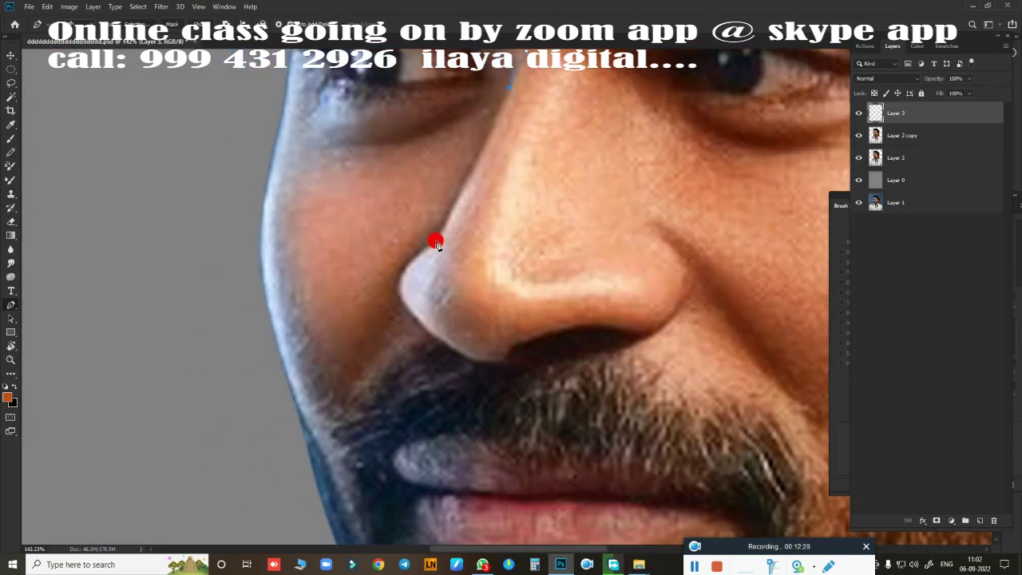
pyautogui.scroll(1, 472, 189)
pyautogui.scroll(1, 318, 265)
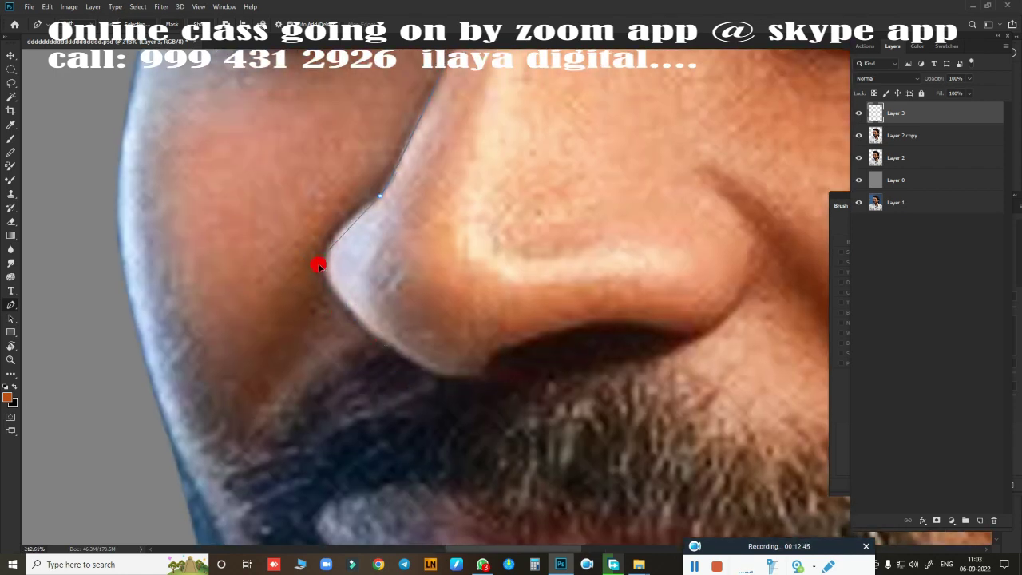
# Step: Close a curved path around the nostril and bridge, and load it as a selection
pyautogui.moveTo(435, 335); pyautogui.dragTo(365, 213)
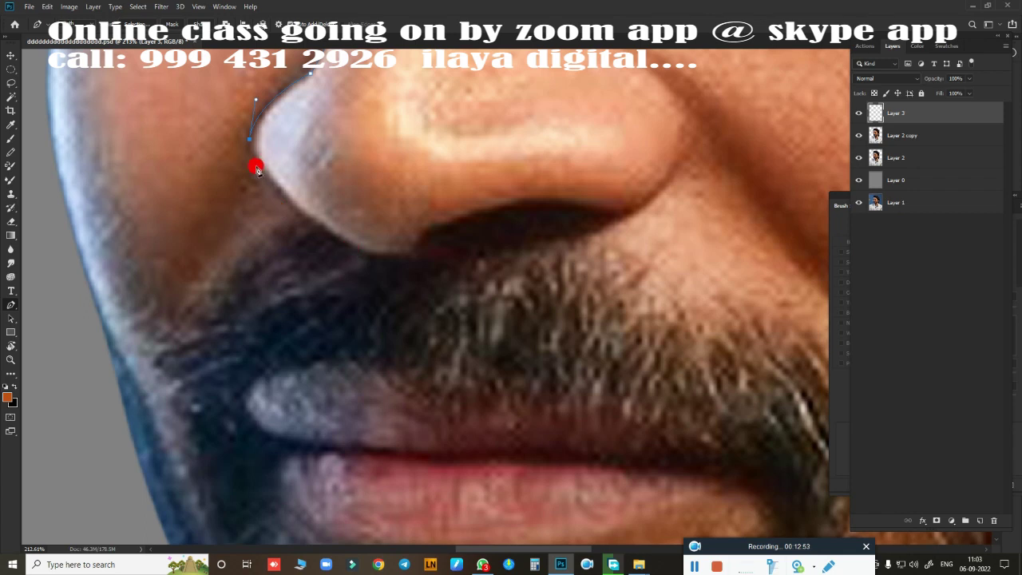
pyautogui.scroll(-2, 349, 308)
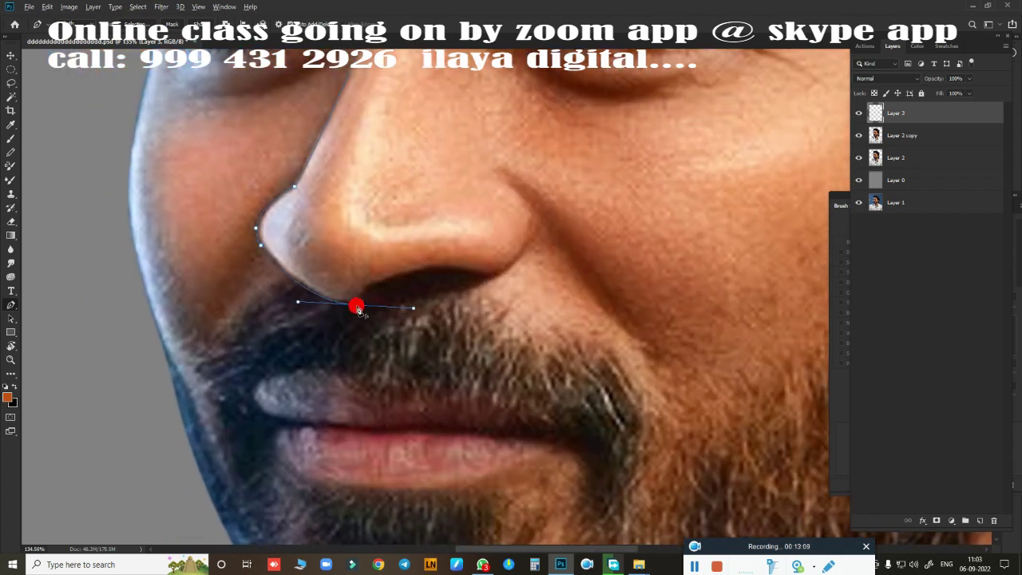
pyautogui.scroll(1, 356, 308)
pyautogui.scroll(1, 376, 293)
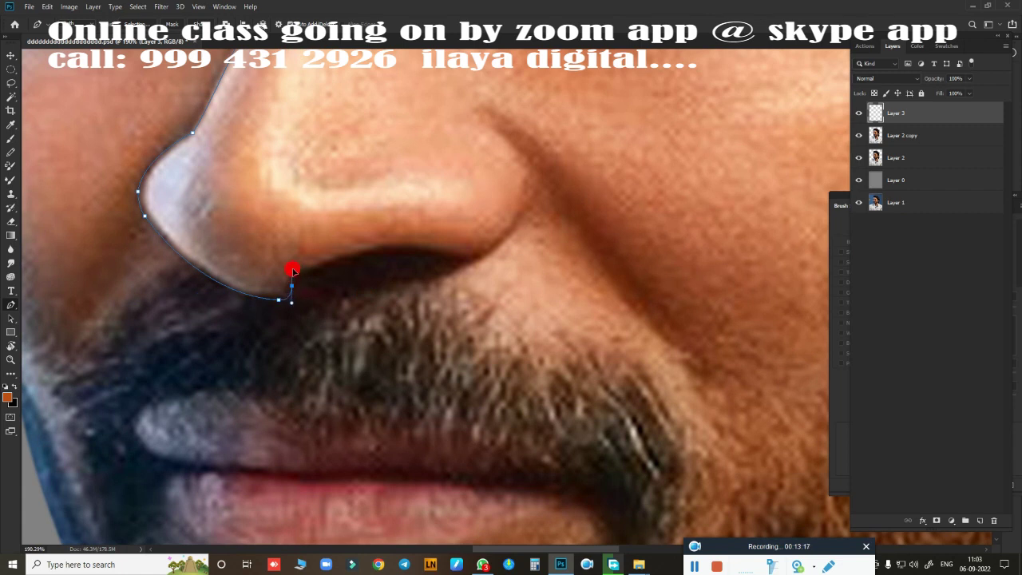
pyautogui.hscroll(1, 329, 271)
pyautogui.moveTo(443, 251); pyautogui.dragTo(559, 281)
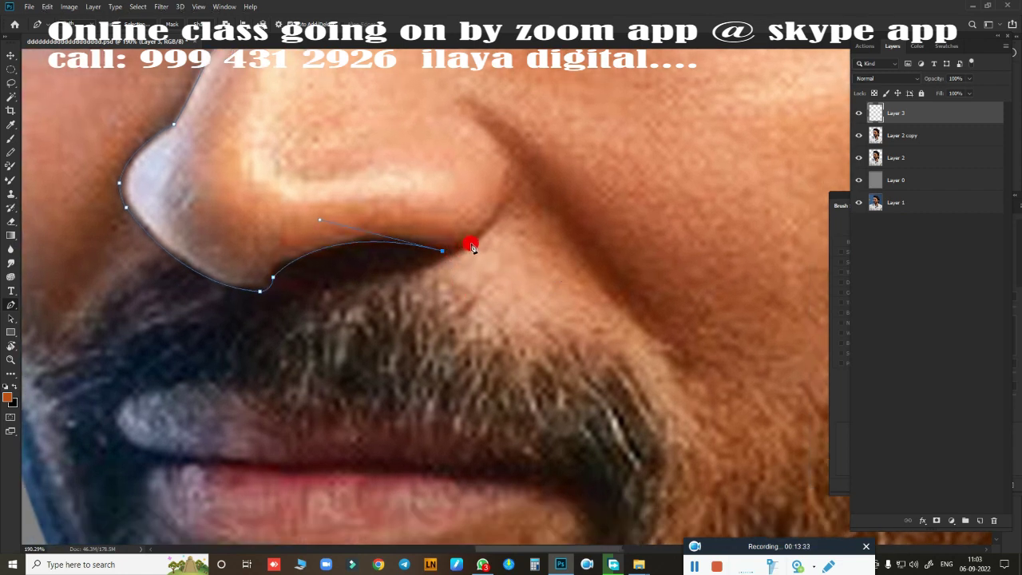
pyautogui.scroll(5, 471, 249)
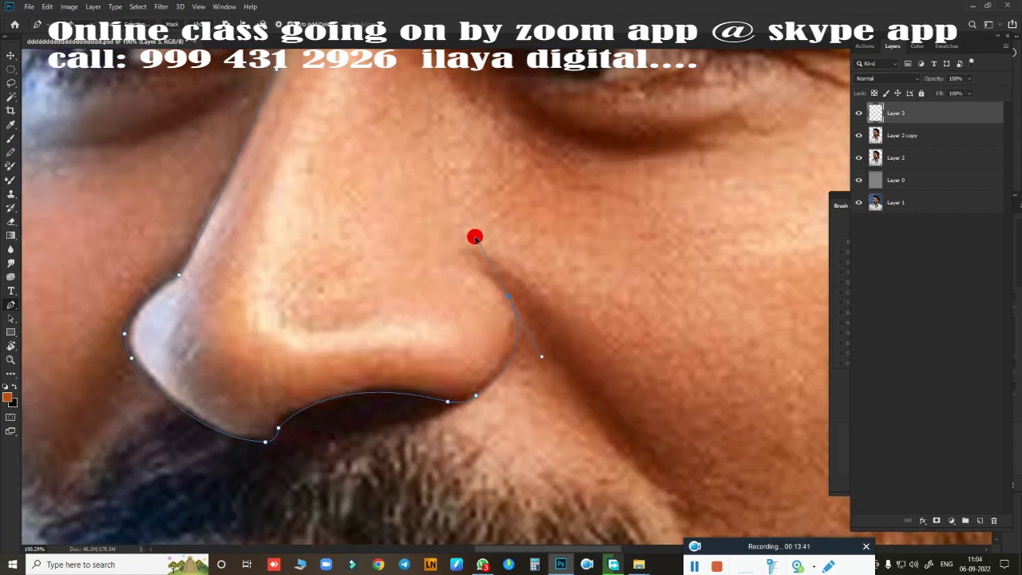
pyautogui.scroll(-3, 429, 295)
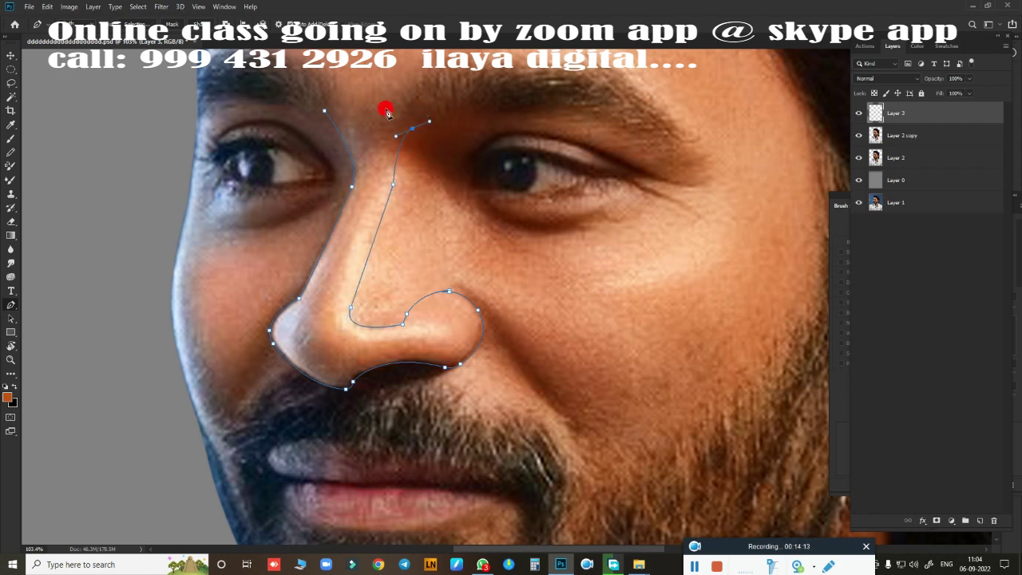
pyautogui.hotkey('ctrl', 'Return')
pyautogui.scroll(3, 511, 364)
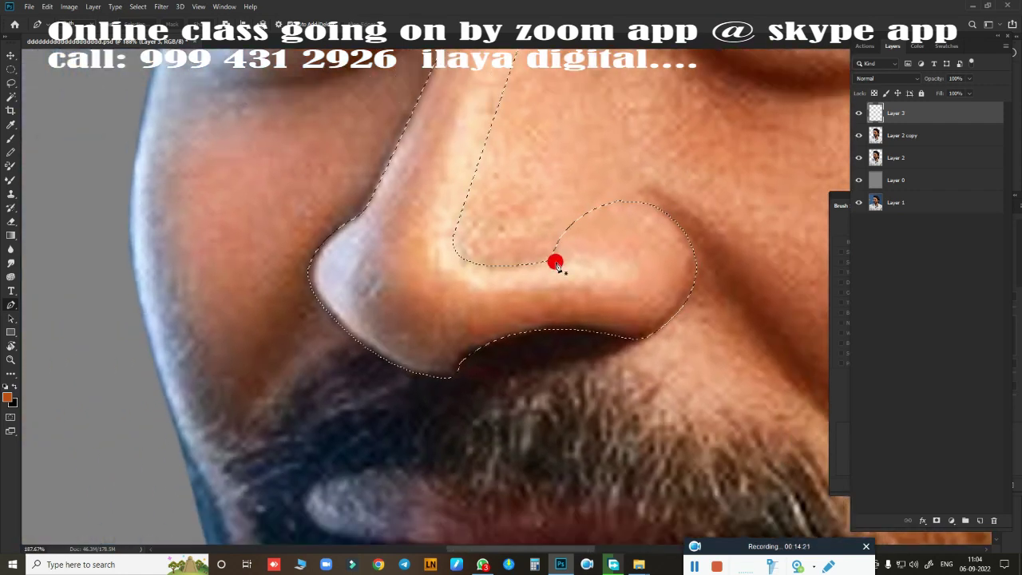
# Step: Lighten the nose tip and underside with Mixer Brush strokes and add a highlight band along the nostril
pyautogui.press('j')
pyautogui.scroll(-2, 450, 274)
pyautogui.scroll(2, 349, 287)
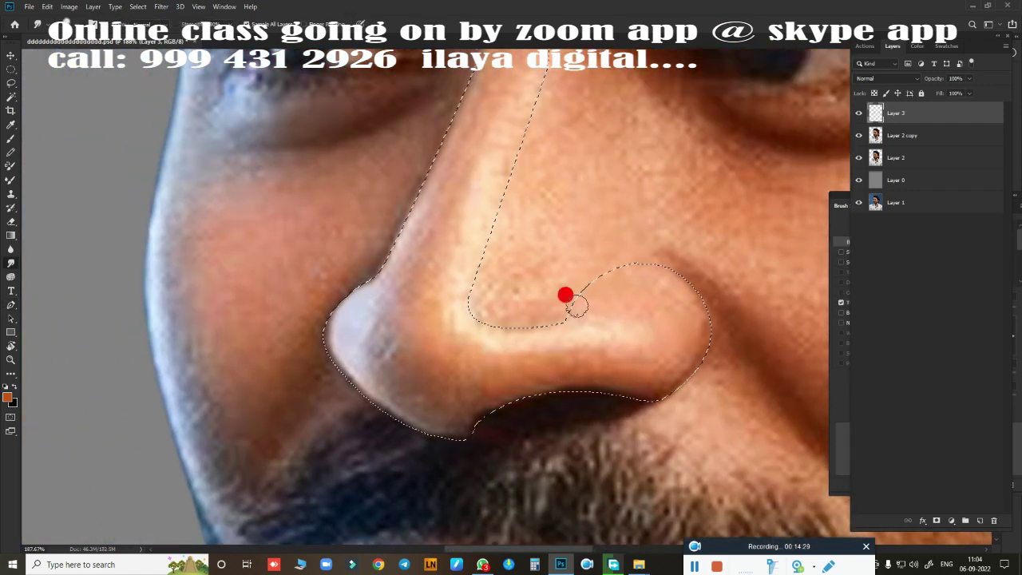
pyautogui.moveTo(312, 324); pyautogui.dragTo(360, 317)
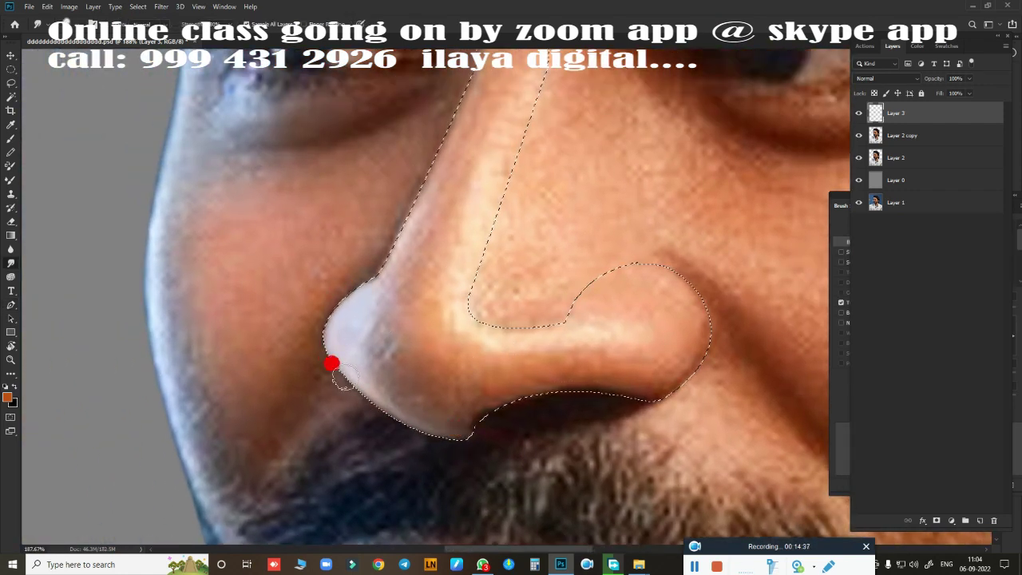
pyautogui.moveTo(331, 364)
pyautogui.mouseDown()
pyautogui.moveTo(395, 318)
pyautogui.moveTo(390, 358)
pyautogui.moveTo(588, 370)
pyautogui.moveTo(451, 407)
pyautogui.moveTo(400, 324)
pyautogui.mouseUp()
pyautogui.moveTo(448, 409)
pyautogui.mouseDown()
pyautogui.moveTo(376, 314)
pyautogui.moveTo(353, 317)
pyautogui.mouseUp()
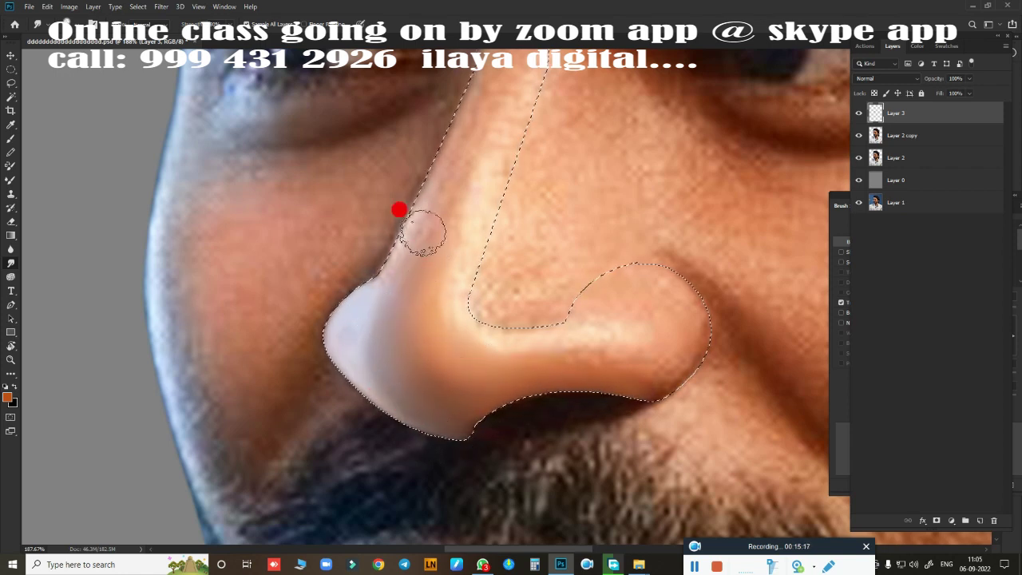
pyautogui.hscroll(3, 447, 263)
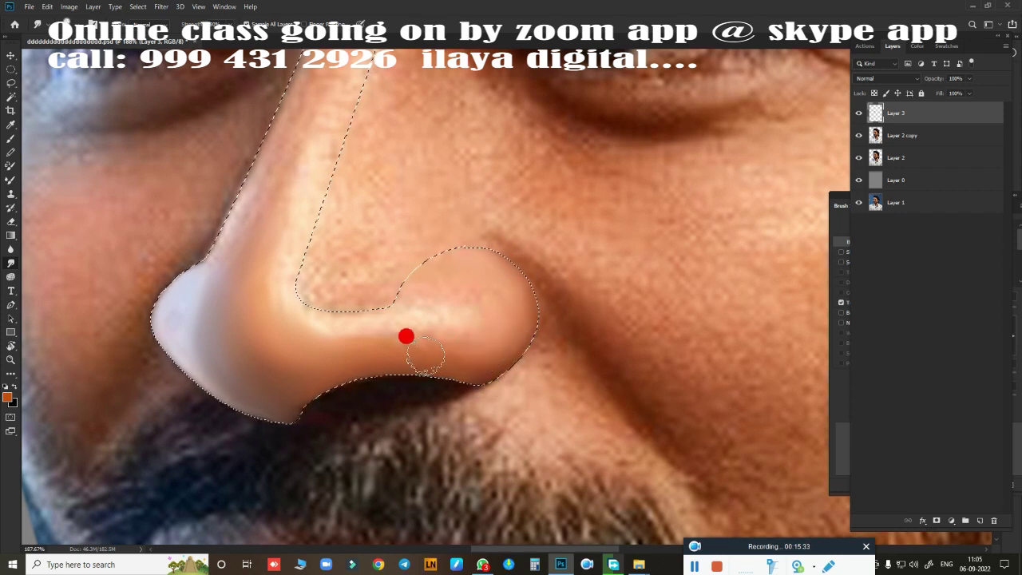
pyautogui.moveTo(380, 309)
pyautogui.mouseDown()
pyautogui.moveTo(379, 299)
pyautogui.moveTo(442, 303)
pyautogui.moveTo(394, 308)
pyautogui.moveTo(433, 326)
pyautogui.mouseUp()
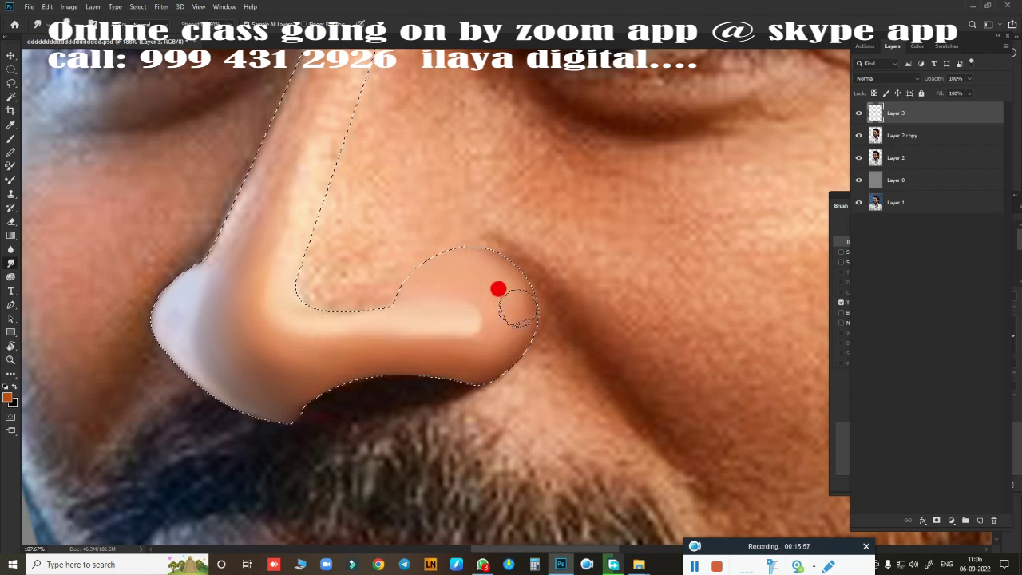
# Step: Pan and zoom around the close-up of the painted nose to inspect the result
pyautogui.hotkey('ctrl', 'd')
pyautogui.moveTo(269, 354)
pyautogui.mouseDown()
pyautogui.moveTo(322, 485)
pyautogui.moveTo(291, 533)
pyautogui.mouseUp()
pyautogui.hotkey('ctrl', 'z')
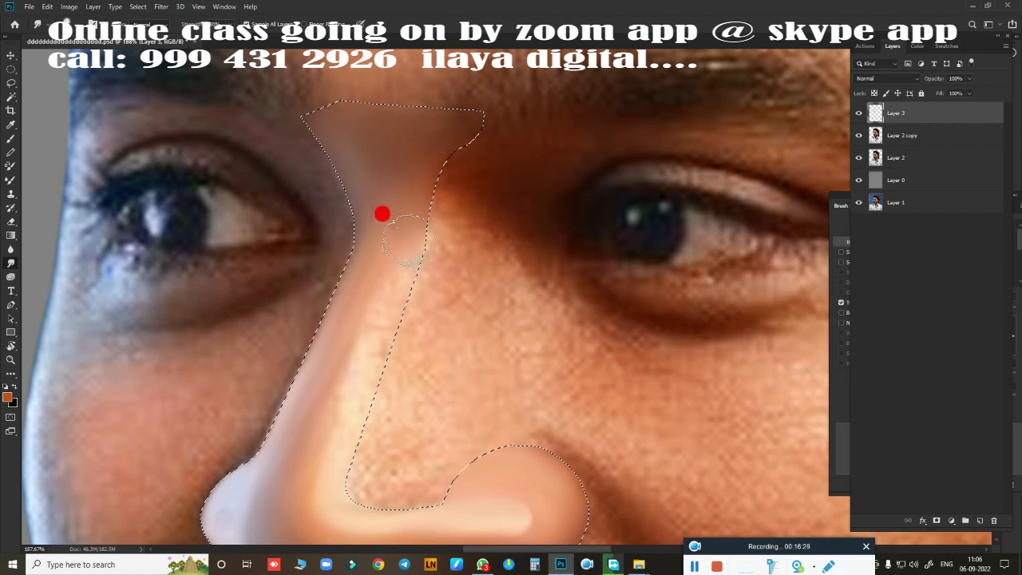
pyautogui.scroll(-3, 340, 328)
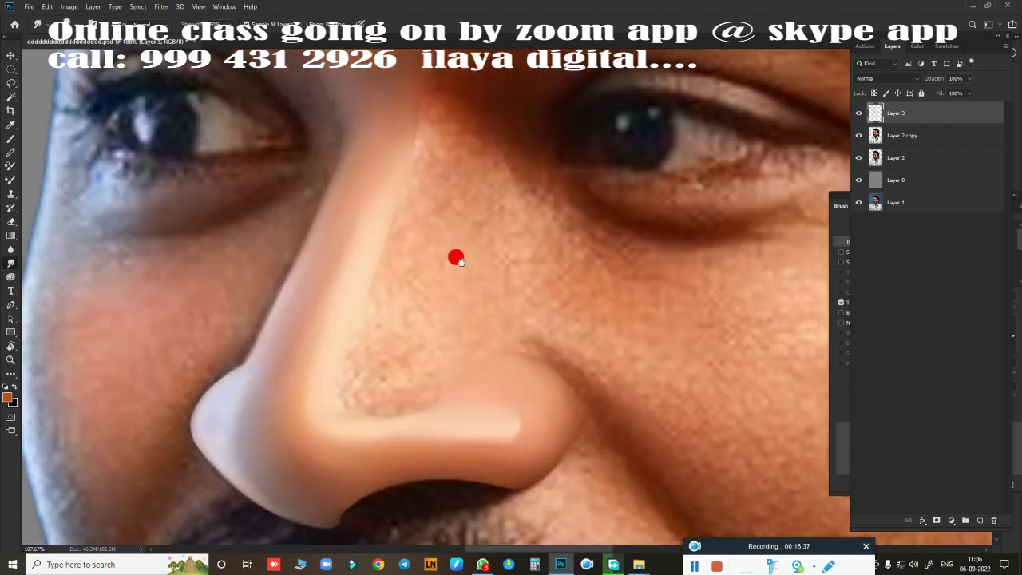
pyautogui.scroll(-3, 348, 250)
pyautogui.scroll(3, 418, 404)
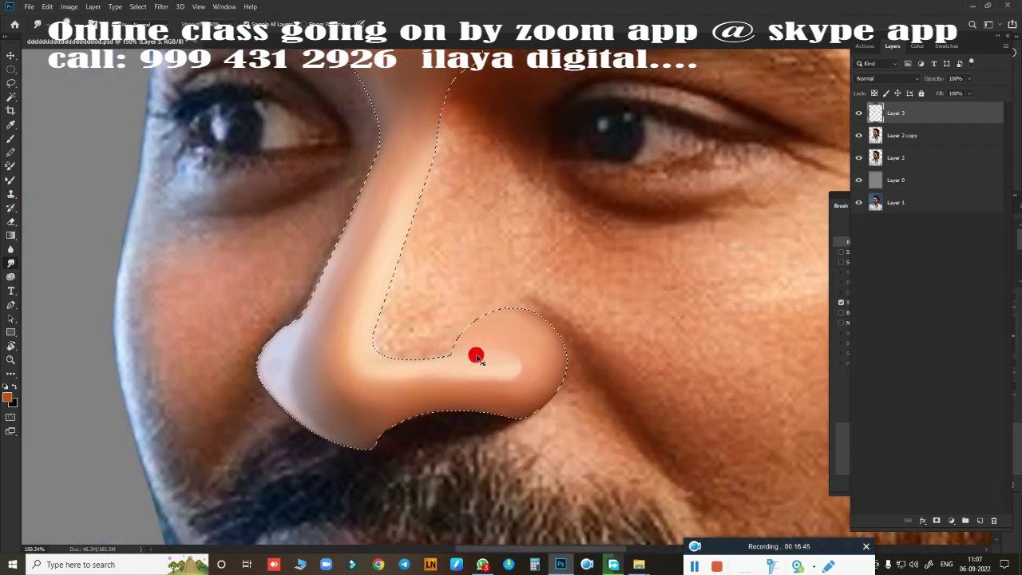
pyautogui.scroll(2, 456, 336)
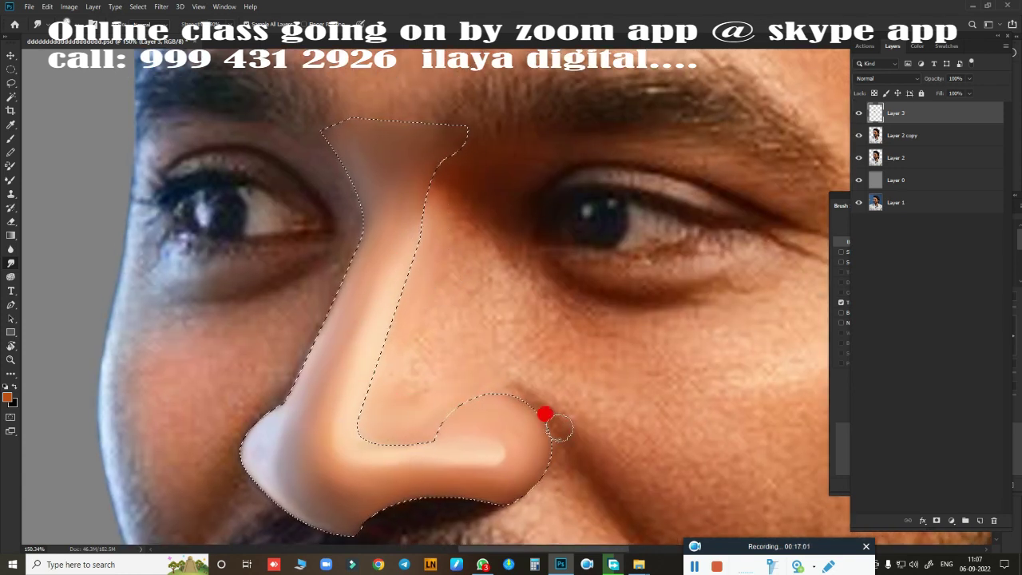
pyautogui.scroll(-5, 495, 296)
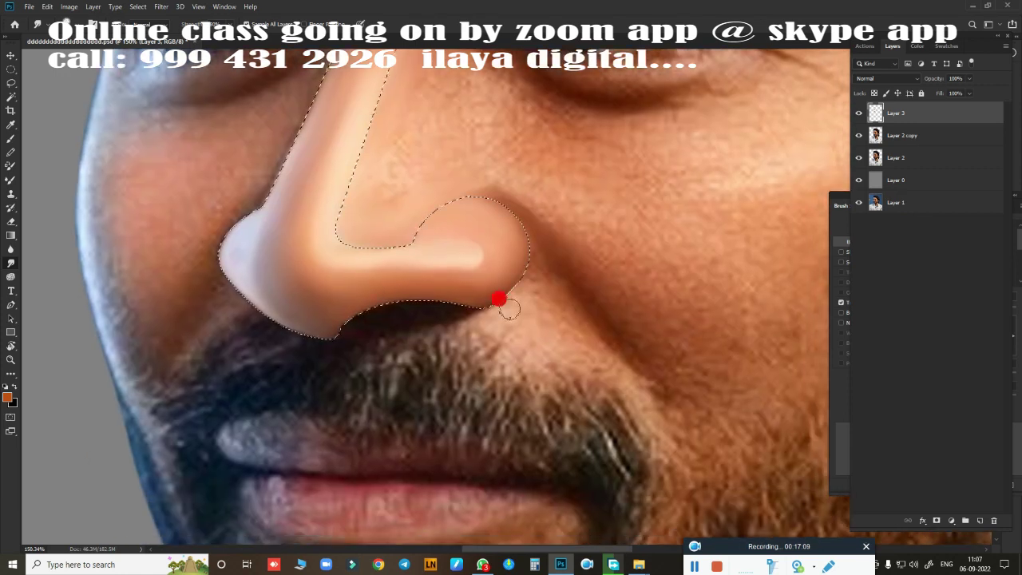
pyautogui.scroll(-2, 495, 312)
pyautogui.hscroll(-2, 495, 312)
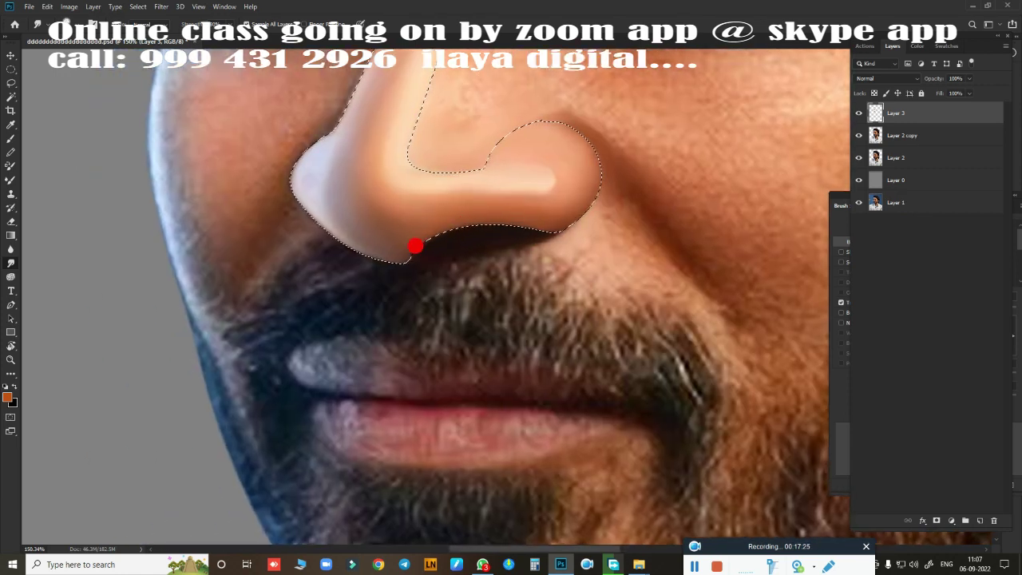
pyautogui.scroll(1, 439, 280)
pyautogui.hscroll(-3, 439, 280)
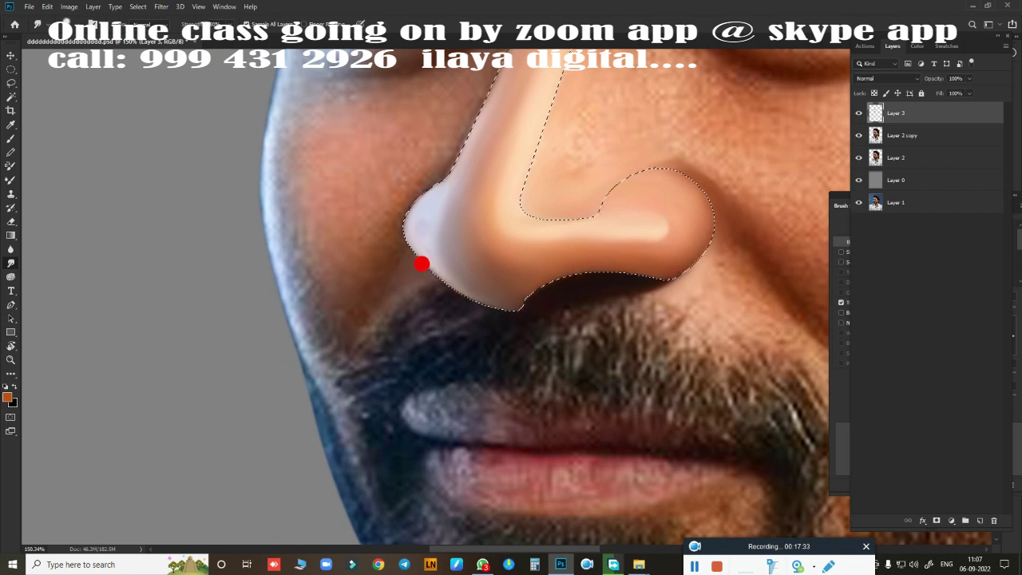
pyautogui.scroll(4, 392, 372)
pyautogui.hscroll(2, 392, 372)
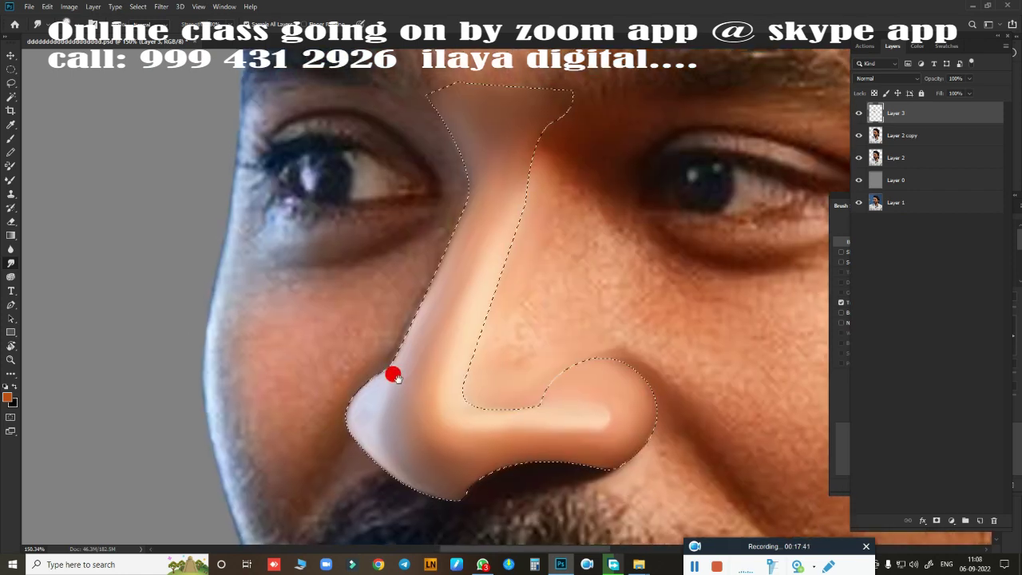
pyautogui.scroll(2, 447, 162)
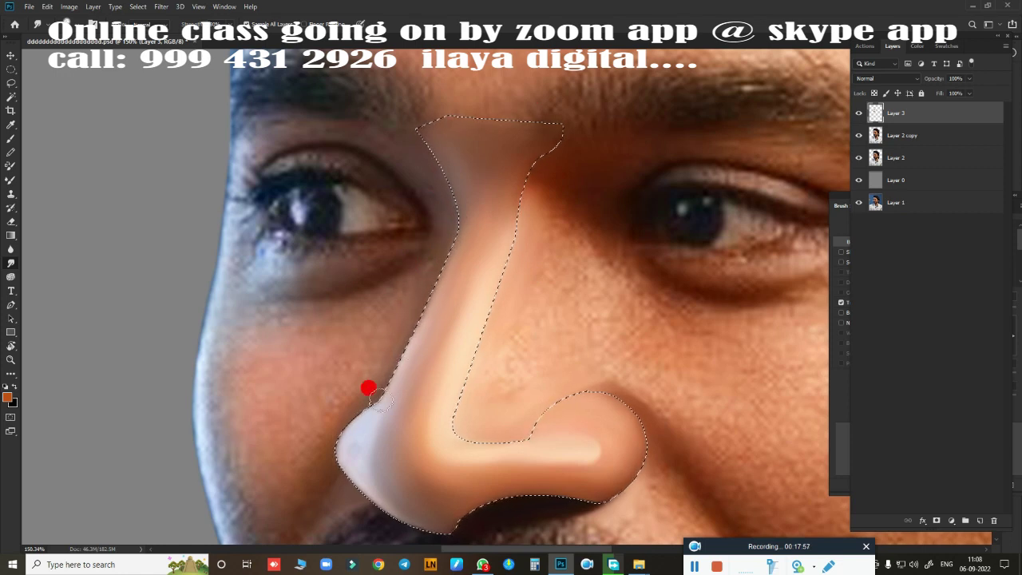
pyautogui.scroll(-5, 690, 227)
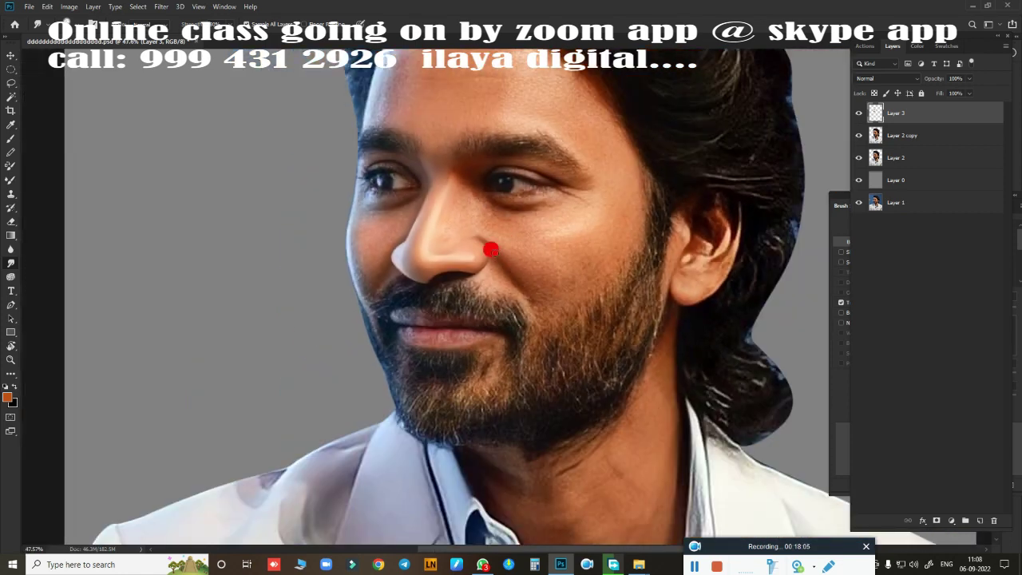
pyautogui.scroll(6, 491, 250)
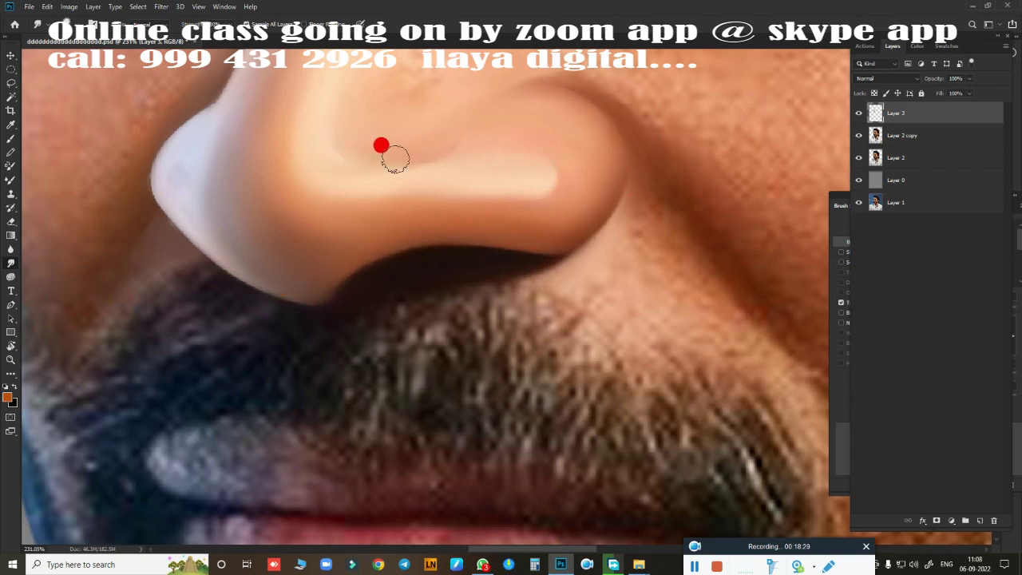
pyautogui.moveTo(381, 145); pyautogui.dragTo(525, 403)
# Step: Hide Layer 3 to compare against the original nose, keeping Layer 3 as the working layer
pyautogui.moveTo(349, 276); pyautogui.dragTo(386, 420)
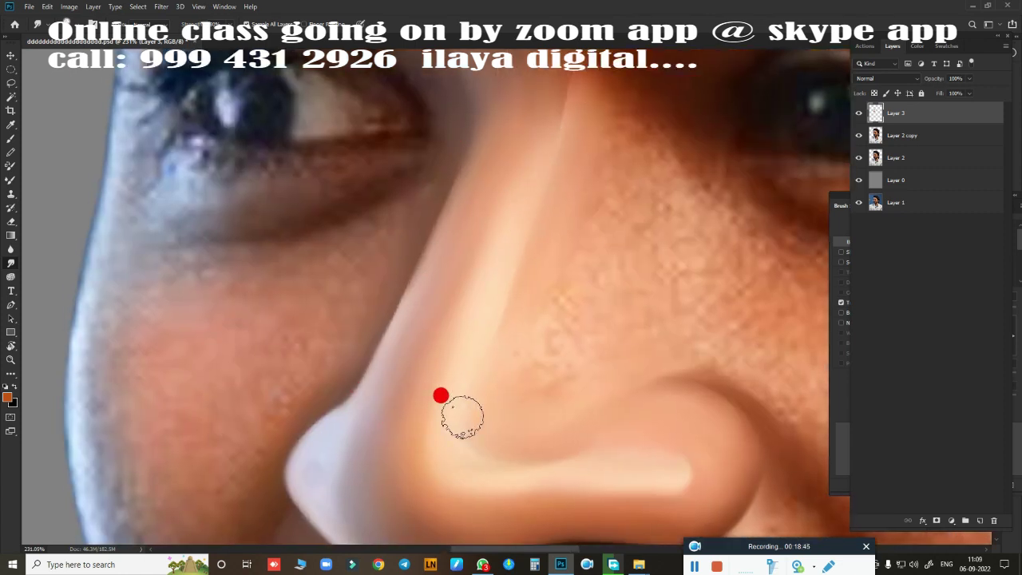
pyautogui.scroll(5, 356, 160)
pyautogui.scroll(-3, 551, 240)
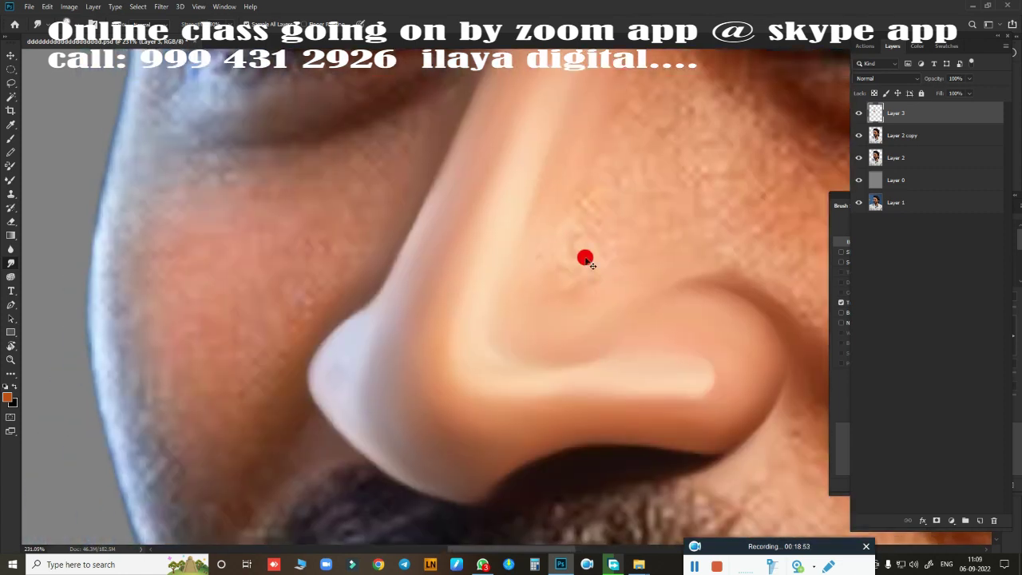
pyautogui.scroll(-2, 575, 287)
pyautogui.scroll(3, 599, 320)
pyautogui.scroll(-2, 631, 321)
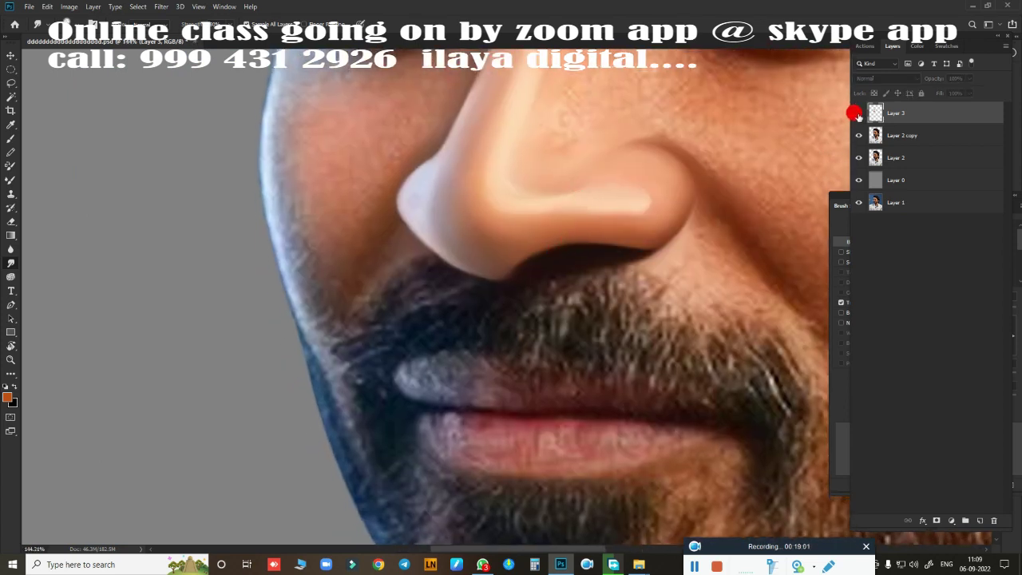
pyautogui.scroll(-3, 725, 183)
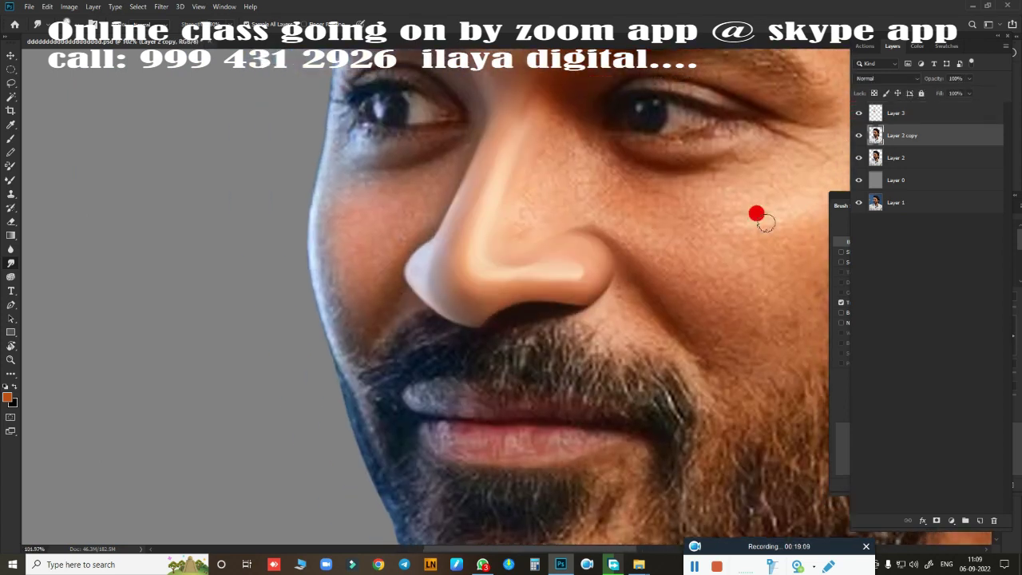
pyautogui.click(859, 113)
pyautogui.click(896, 113)
pyautogui.scroll(1, 634, 303)
# Step: Show Layer 3 again and paint skin tone beside the right nostril, undoing the stroke that covered the moustache
pyautogui.scroll(2, 615, 279)
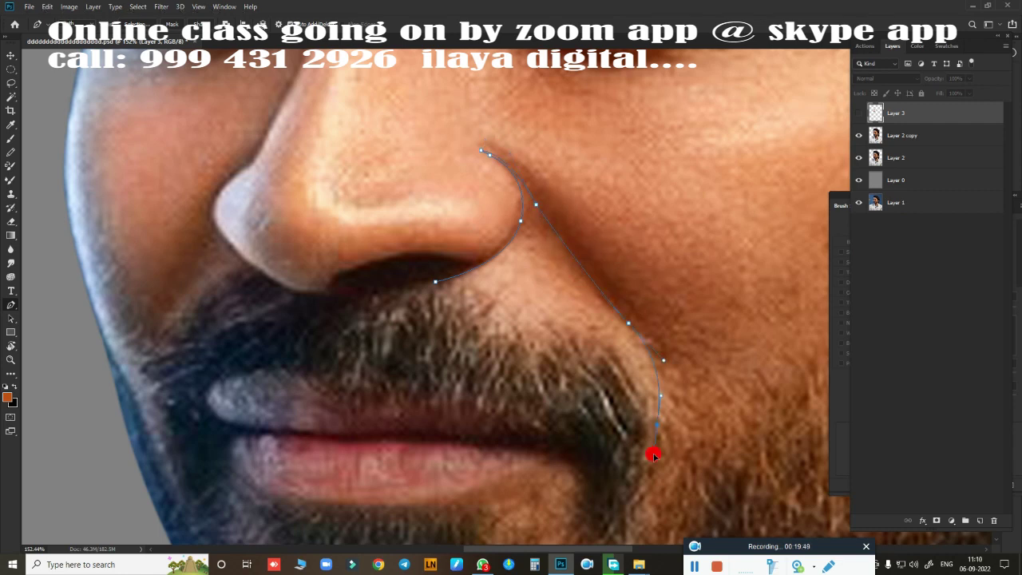
pyautogui.click(858, 112)
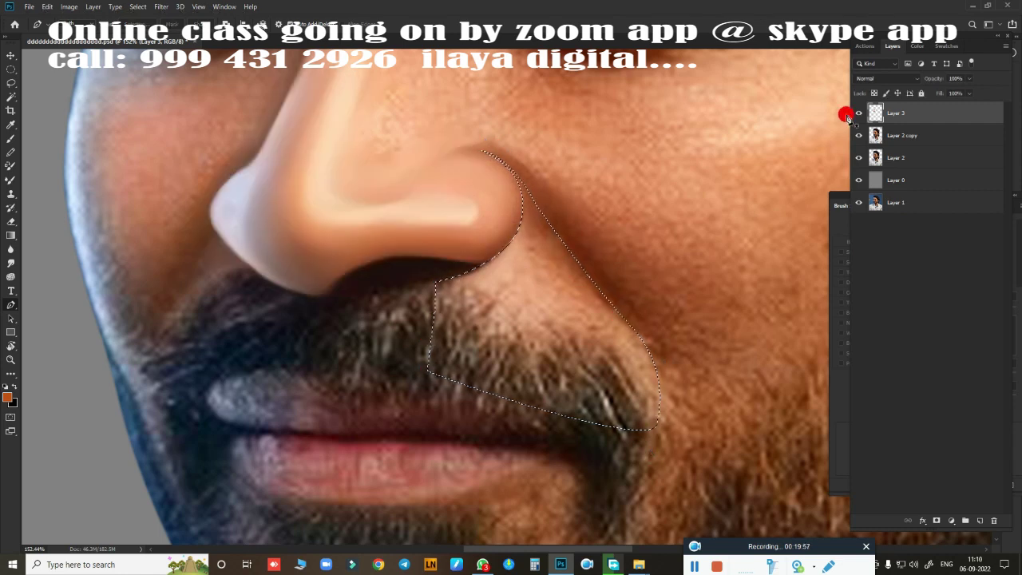
pyautogui.scroll(2, 638, 202)
pyautogui.press('b')
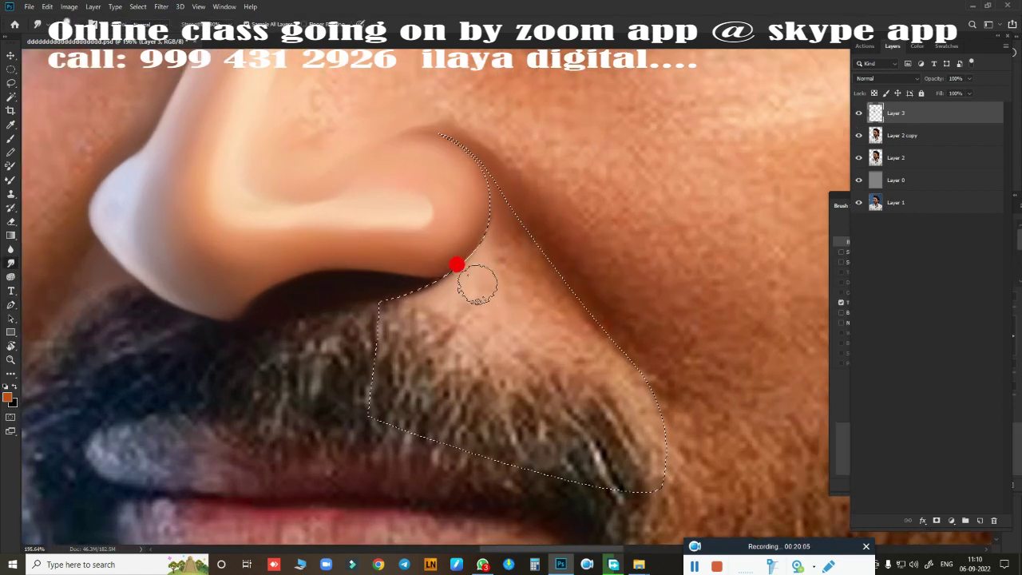
pyautogui.moveTo(445, 235)
pyautogui.mouseDown()
pyautogui.moveTo(503, 253)
pyautogui.moveTo(585, 308)
pyautogui.moveTo(629, 432)
pyautogui.moveTo(441, 300)
pyautogui.mouseUp()
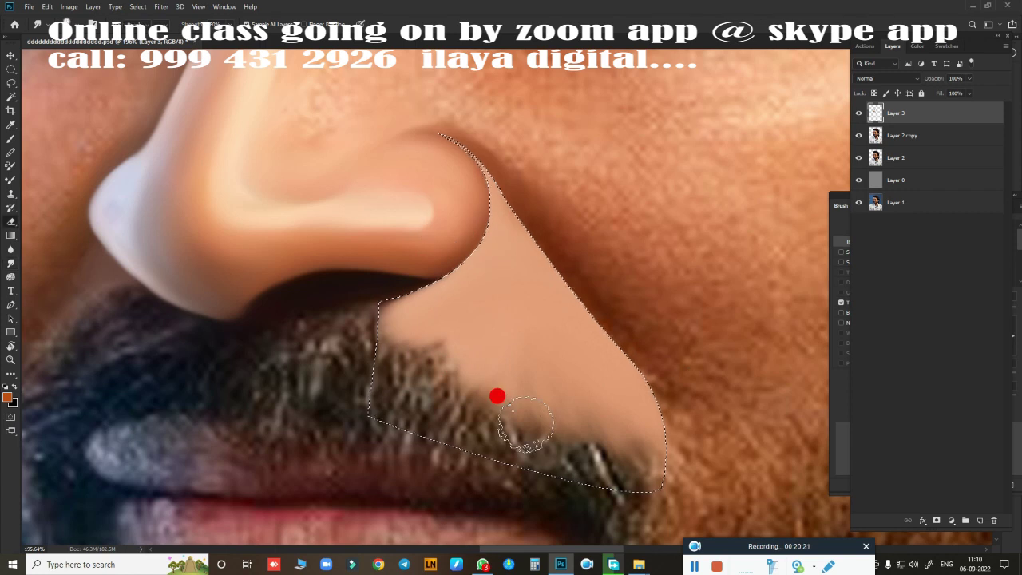
pyautogui.hotkey('ctrl', 'z')
pyautogui.hotkey('ctrl', 'z')
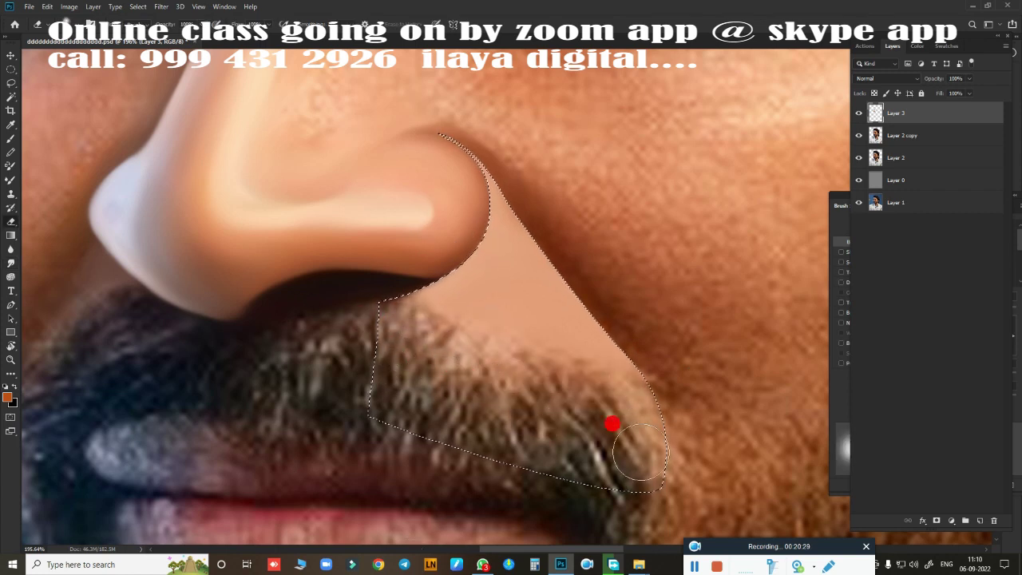
# Step: Enlarge the Mixer Brush and zoom in on the area beside the right nostril
pyautogui.scroll(-3, 628, 438)
pyautogui.scroll(1, 559, 399)
pyautogui.scroll(1, 535, 383)
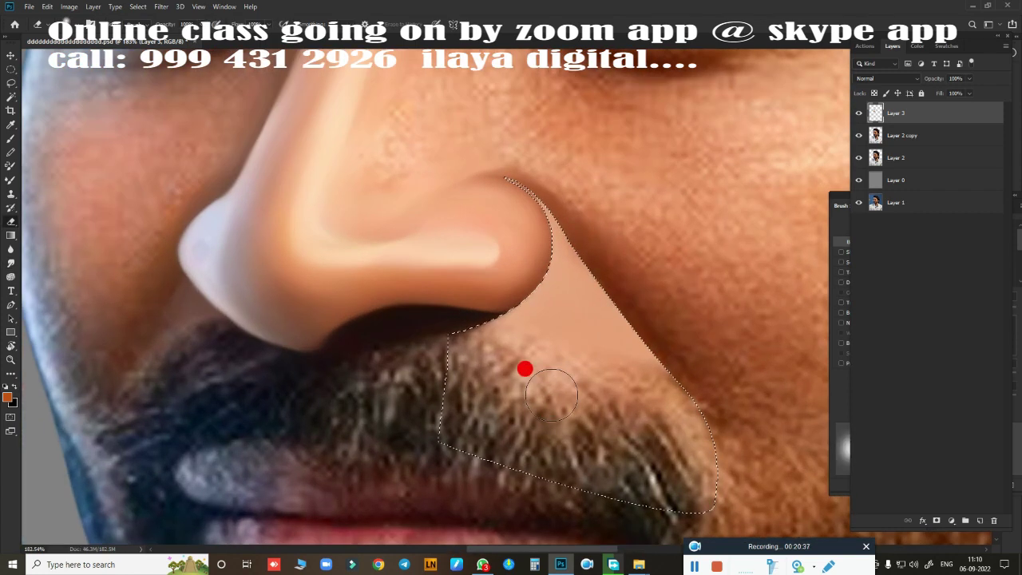
pyautogui.scroll(1, 503, 343)
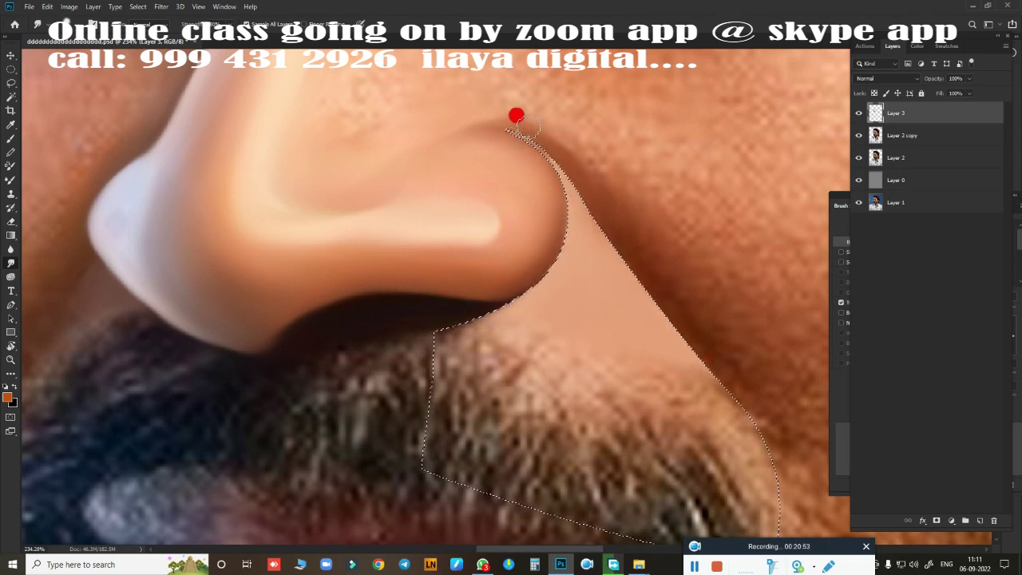
pyautogui.scroll(-2, 631, 357)
pyautogui.scroll(2, 623, 354)
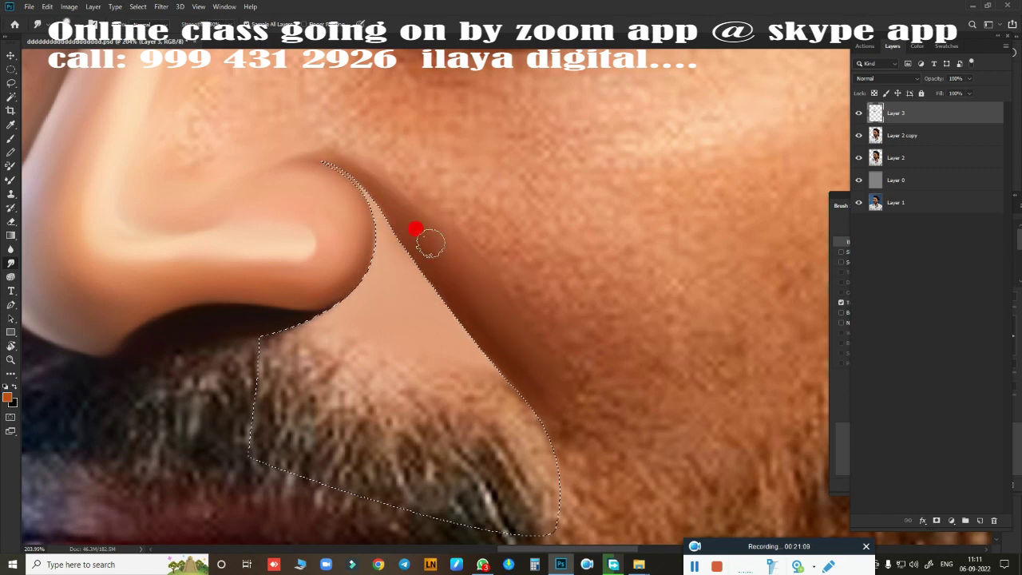
pyautogui.press(']')
pyautogui.press(']')
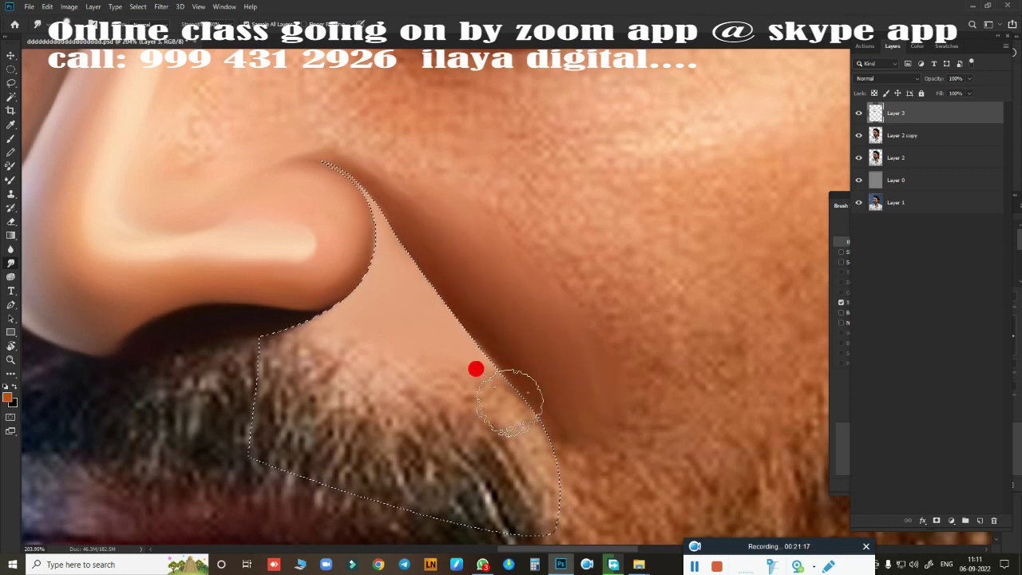
pyautogui.scroll(-2, 615, 336)
pyautogui.scroll(2, 631, 303)
pyautogui.scroll(1, 634, 342)
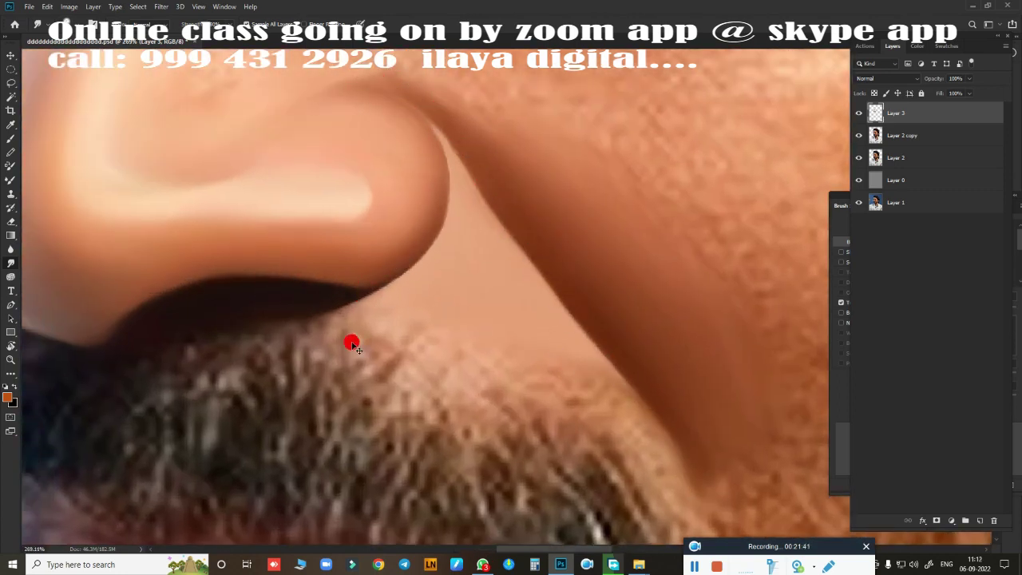
pyautogui.scroll(-3, 634, 210)
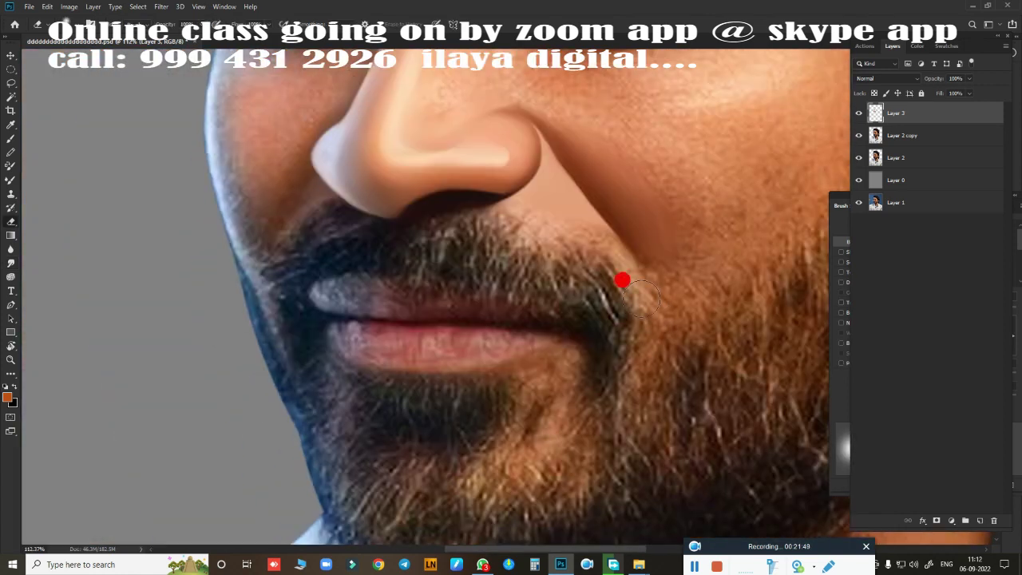
# Step: Hide Layer 3 and close a Pen outline around the left nostril-to-moustache area as a selection
pyautogui.scroll(-3, 468, 319)
pyautogui.click(858, 113)
pyautogui.scroll(2, 484, 303)
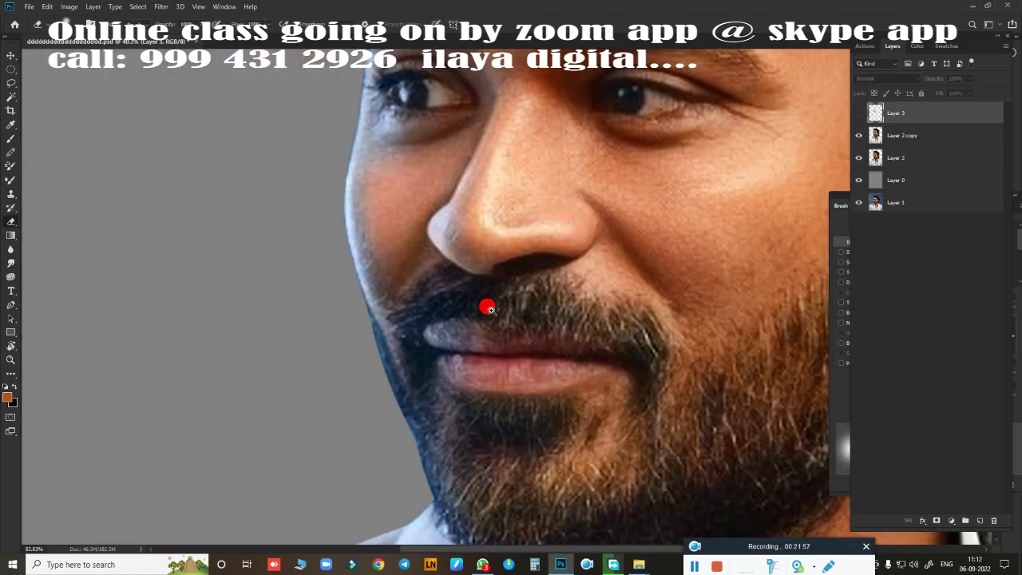
pyautogui.scroll(1, 471, 308)
pyautogui.scroll(-2, 471, 307)
pyautogui.scroll(1, 458, 313)
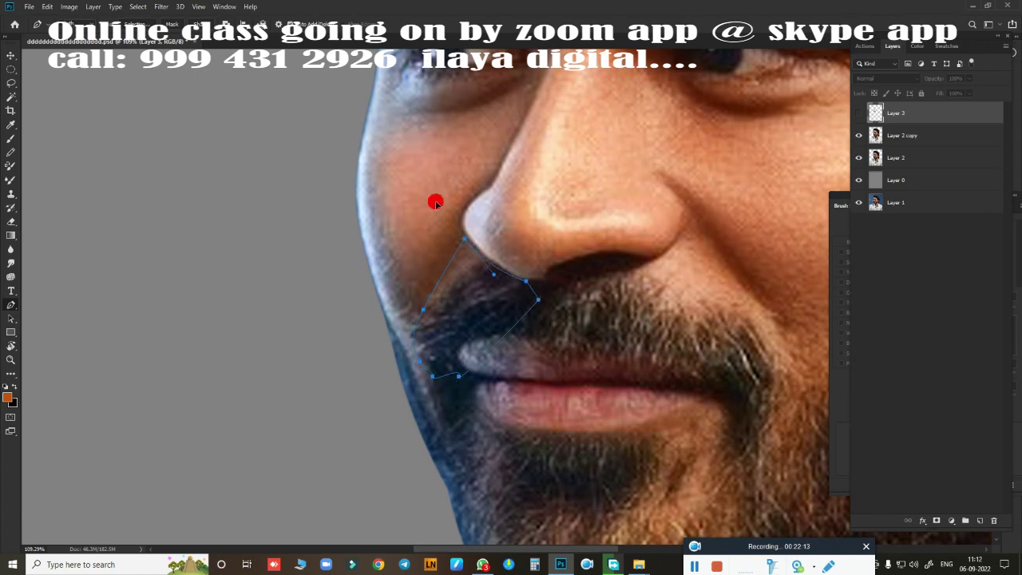
pyautogui.click(519, 313)
pyautogui.hotkey('ctrl', 'Return')
pyautogui.scroll(1, 520, 314)
# Step: Show Layer 3, paint smooth skin tone between nose and moustache, then deselect
pyautogui.click(859, 112)
pyautogui.scroll(1, 550, 170)
pyautogui.scroll(1, 417, 235)
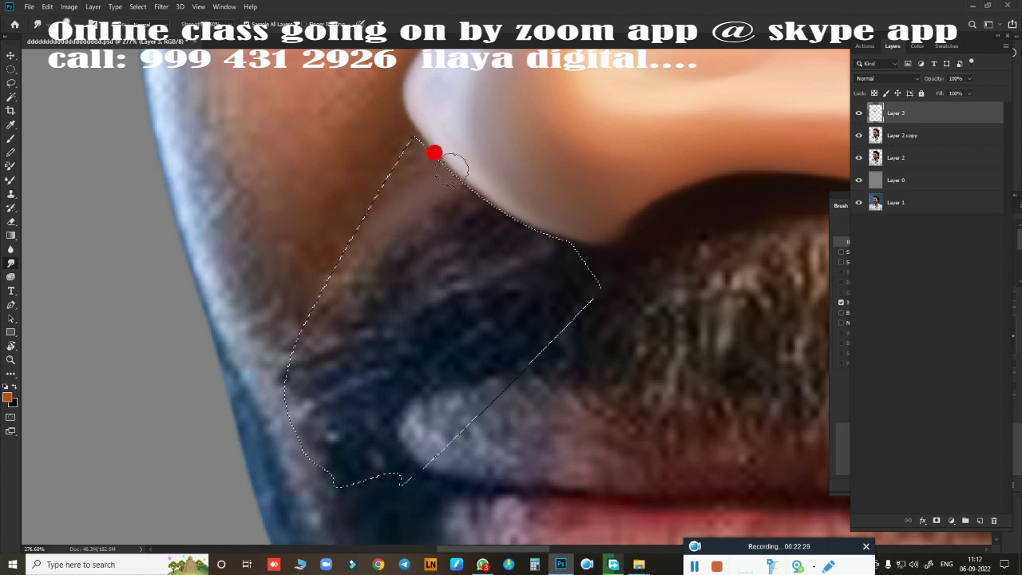
pyautogui.moveTo(362, 165)
pyautogui.mouseDown()
pyautogui.moveTo(379, 192)
pyautogui.moveTo(376, 212)
pyautogui.moveTo(426, 155)
pyautogui.moveTo(343, 214)
pyautogui.mouseUp()
pyautogui.scroll(-3, 380, 280)
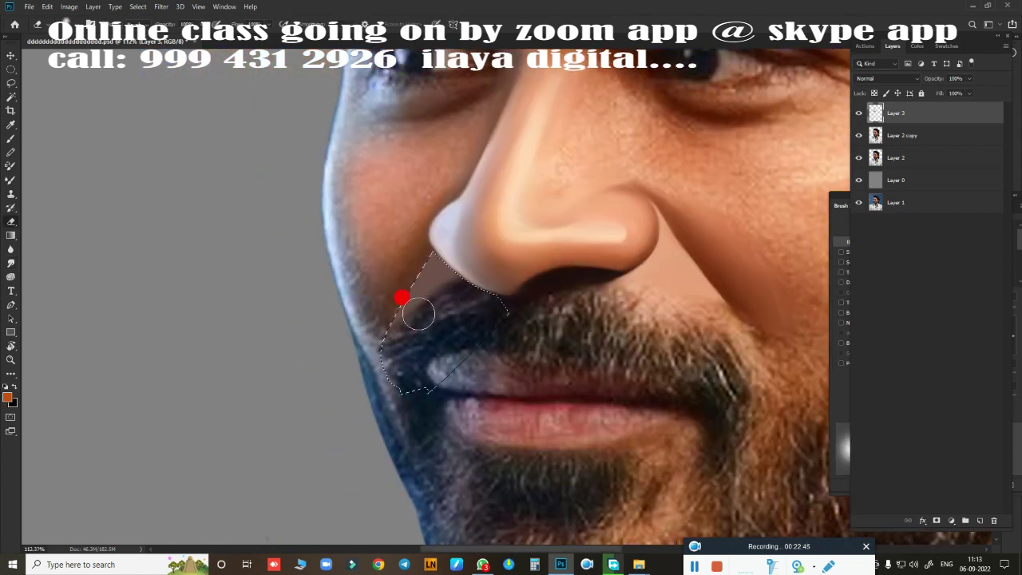
pyautogui.scroll(2, 495, 307)
pyautogui.scroll(2, 515, 307)
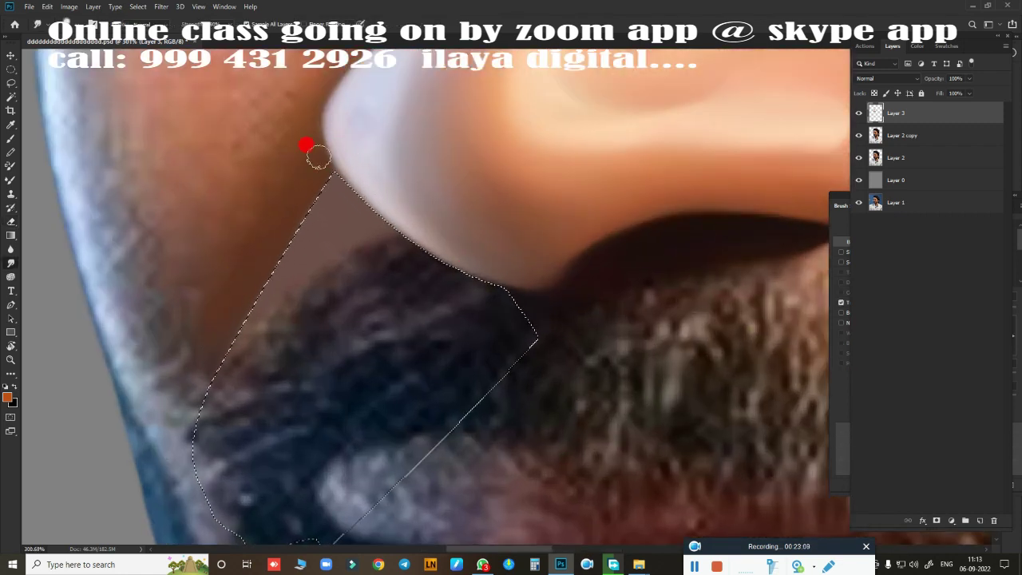
pyautogui.hotkey('ctrl', 'd')
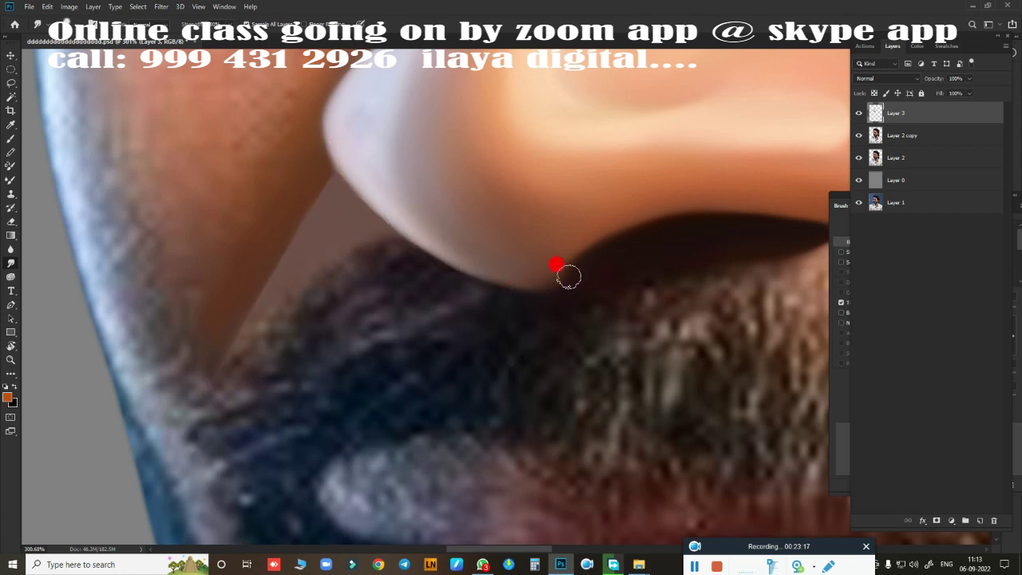
pyautogui.scroll(-4, 432, 369)
# Step: Finish the curved Pen outline around the right eye's upper eyelid and convert it to a selection
pyautogui.scroll(2, 423, 331)
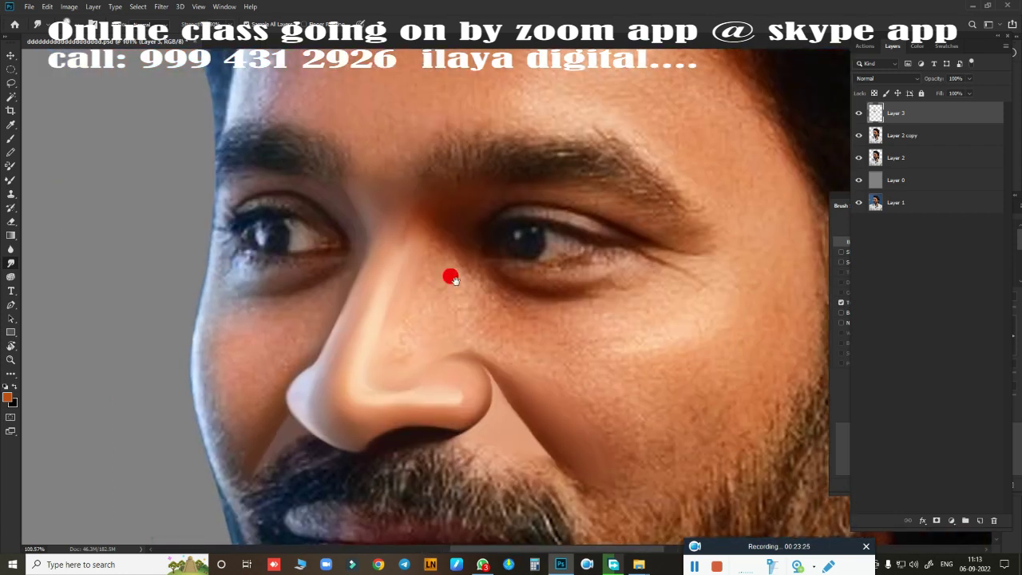
pyautogui.scroll(1, 450, 279)
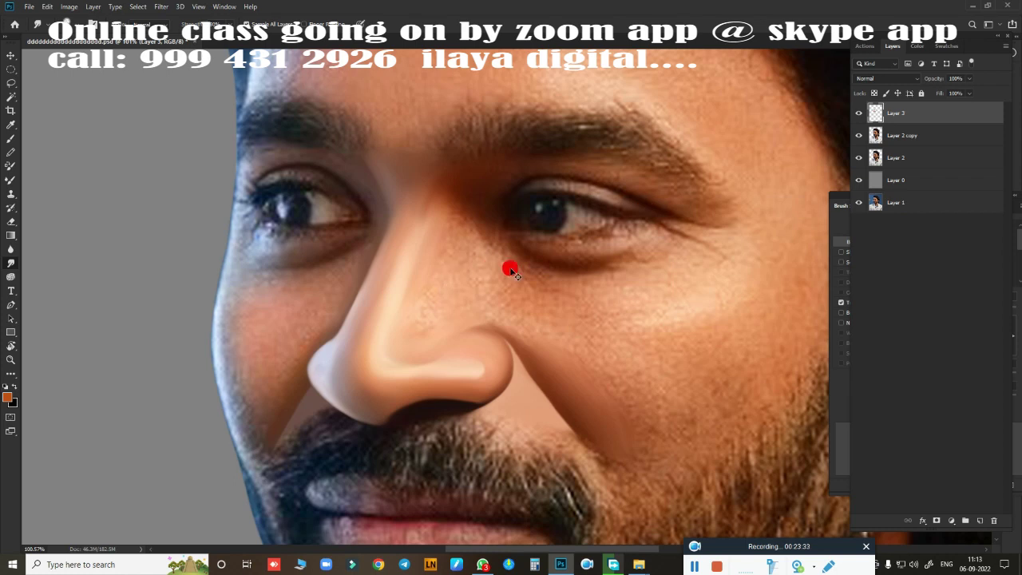
pyautogui.scroll(1, 511, 272)
pyautogui.scroll(1, 559, 296)
pyautogui.scroll(1, 578, 304)
pyautogui.scroll(1, 616, 292)
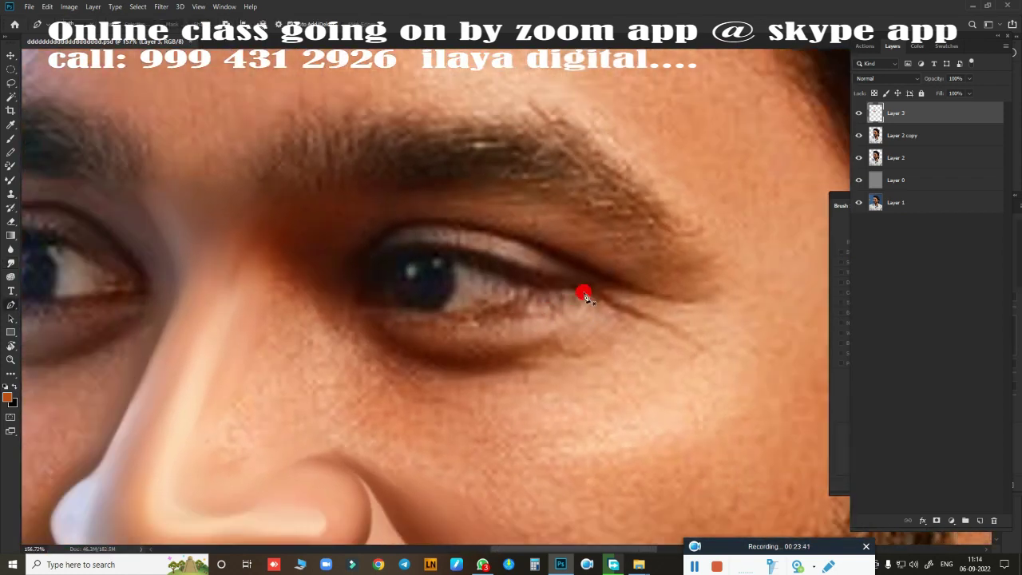
pyautogui.scroll(-3, 623, 279)
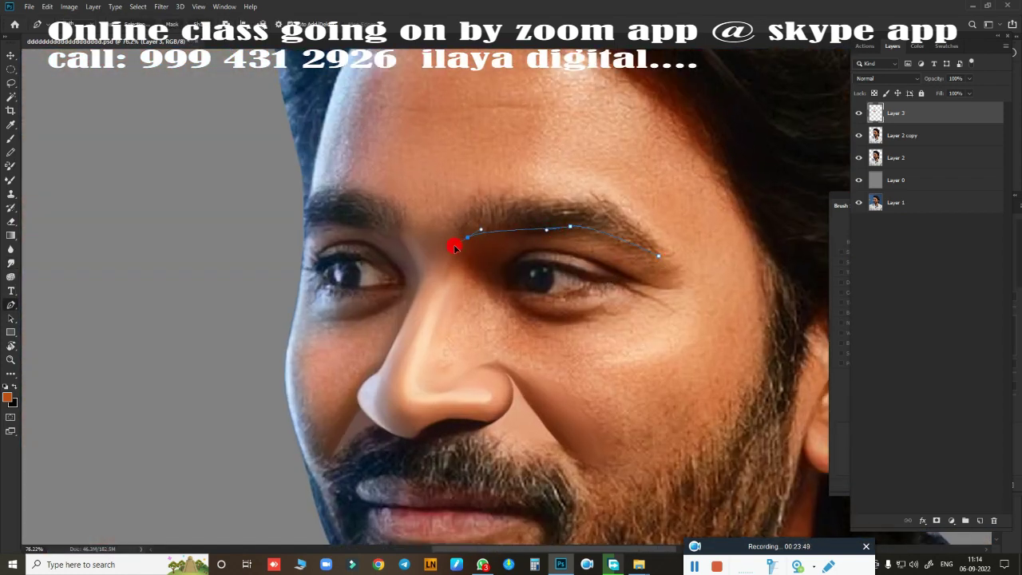
pyautogui.scroll(3, 453, 244)
pyautogui.moveTo(353, 278); pyautogui.dragTo(347, 289)
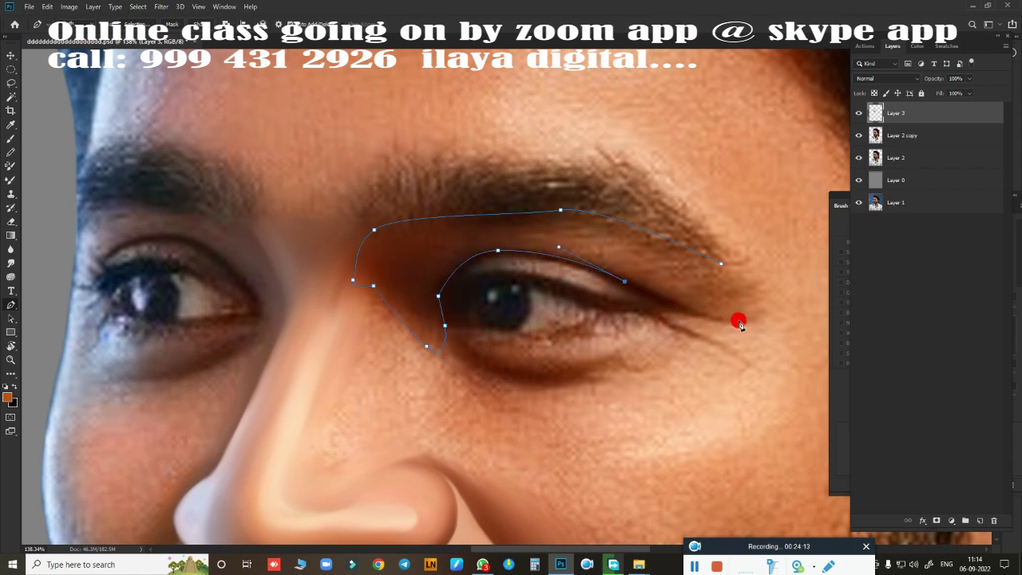
pyautogui.hotkey('ctrl', 'Return')
# Step: Paint smooth brown tone across the eyelid up to the brow inside the selection
pyautogui.press('b')
pyautogui.scroll(2, 648, 447)
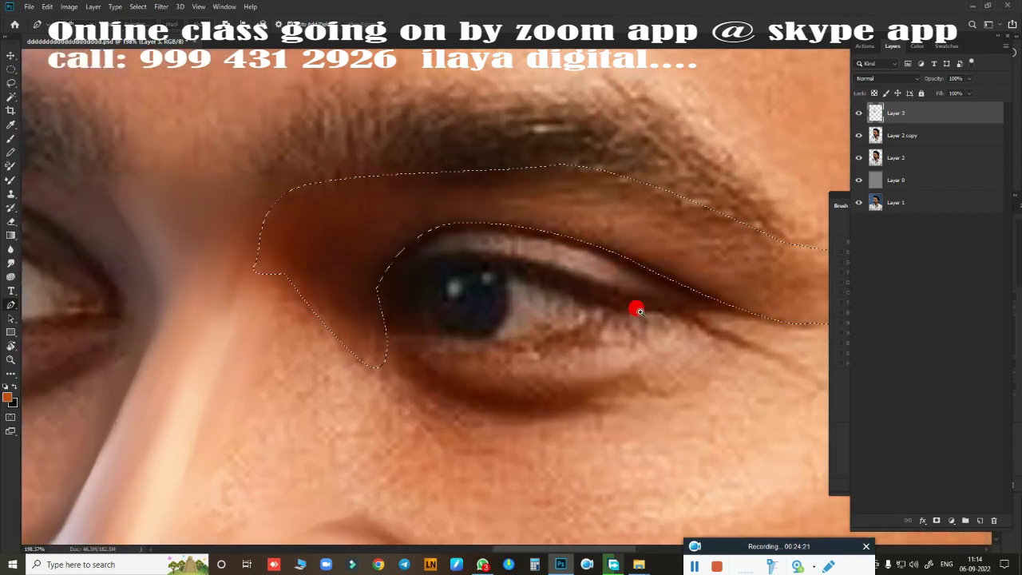
pyautogui.scroll(2, 634, 303)
pyautogui.moveTo(550, 228)
pyautogui.mouseDown()
pyautogui.moveTo(648, 217)
pyautogui.moveTo(716, 231)
pyautogui.moveTo(702, 247)
pyautogui.moveTo(526, 160)
pyautogui.moveTo(703, 267)
pyautogui.moveTo(627, 210)
pyautogui.moveTo(133, 216)
pyautogui.moveTo(220, 324)
pyautogui.moveTo(256, 217)
pyautogui.moveTo(447, 130)
pyautogui.moveTo(320, 171)
pyautogui.moveTo(479, 125)
pyautogui.moveTo(159, 307)
pyautogui.moveTo(395, 151)
pyautogui.mouseUp()
pyautogui.moveTo(687, 286)
pyautogui.mouseDown()
pyautogui.moveTo(680, 330)
pyautogui.moveTo(319, 103)
pyautogui.moveTo(528, 142)
pyautogui.moveTo(431, 134)
pyautogui.mouseUp()
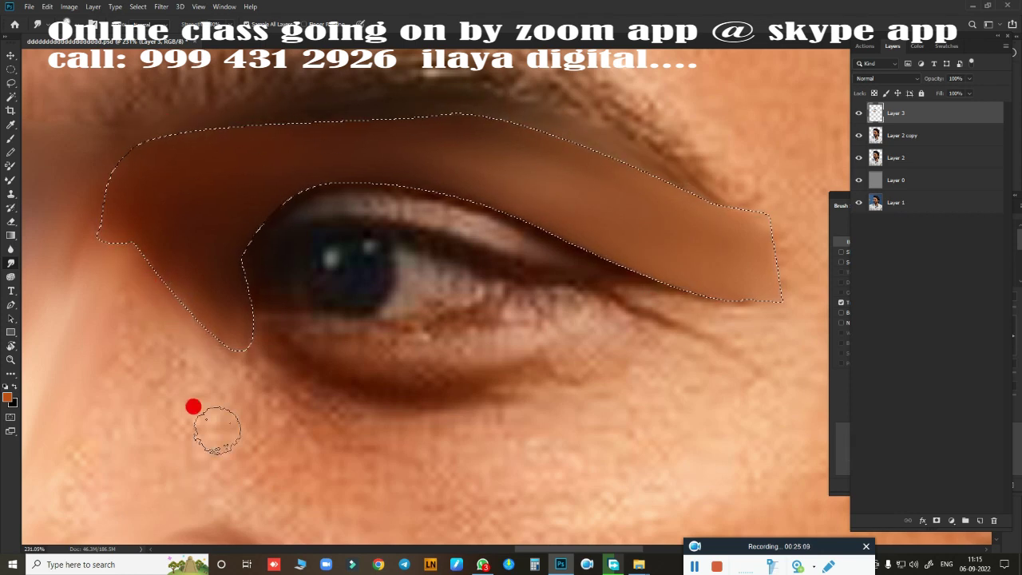
pyautogui.moveTo(216, 431); pyautogui.dragTo(537, 243)
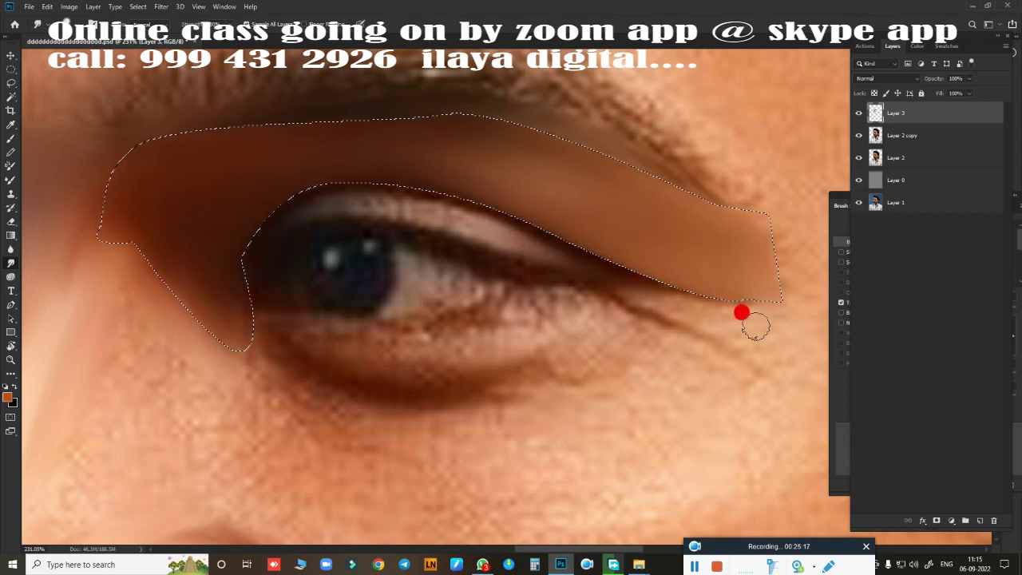
pyautogui.moveTo(755, 325)
pyautogui.mouseDown()
pyautogui.moveTo(615, 277)
pyautogui.moveTo(613, 199)
pyautogui.mouseUp()
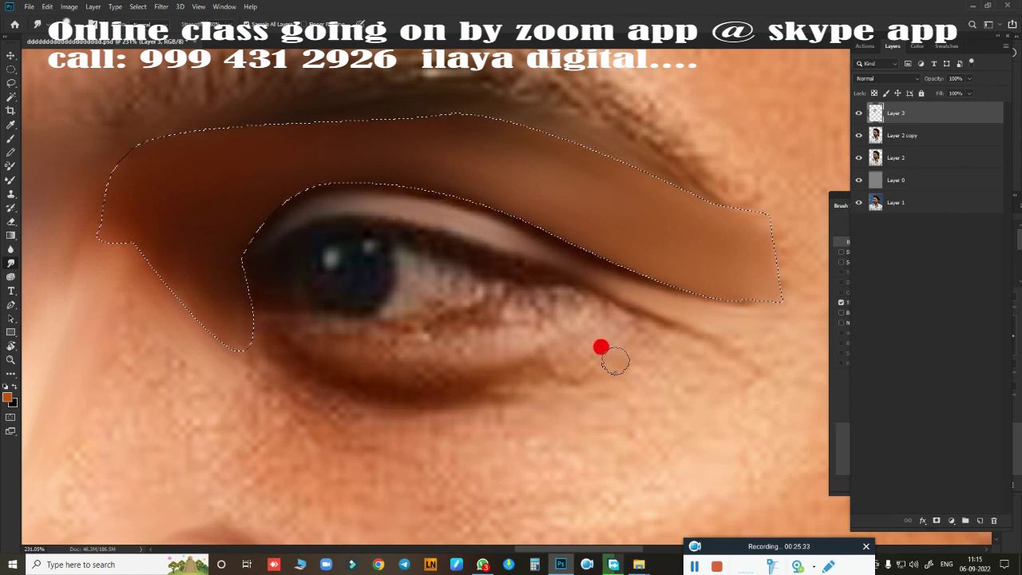
pyautogui.click(12, 180)
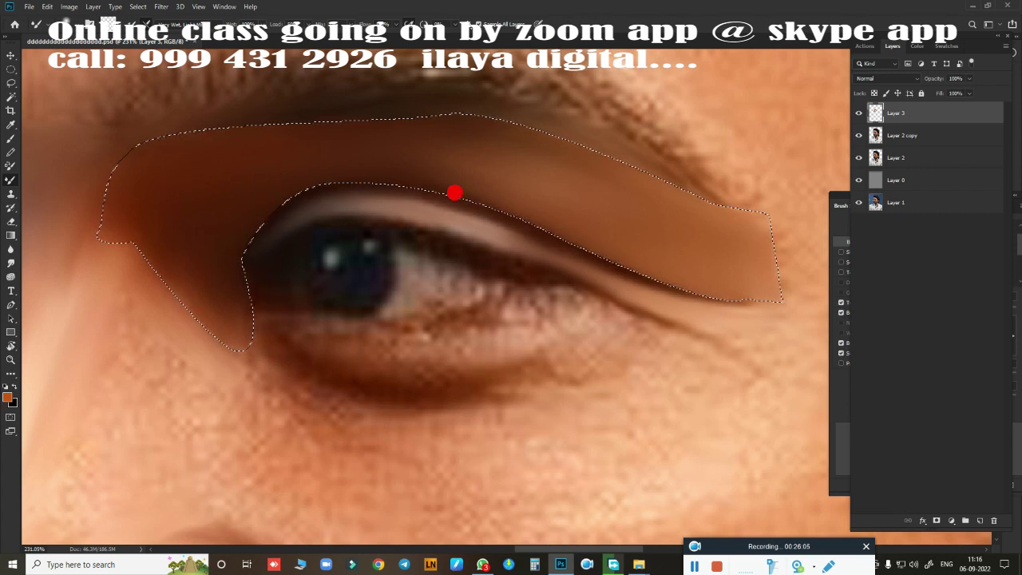
pyautogui.press('r')
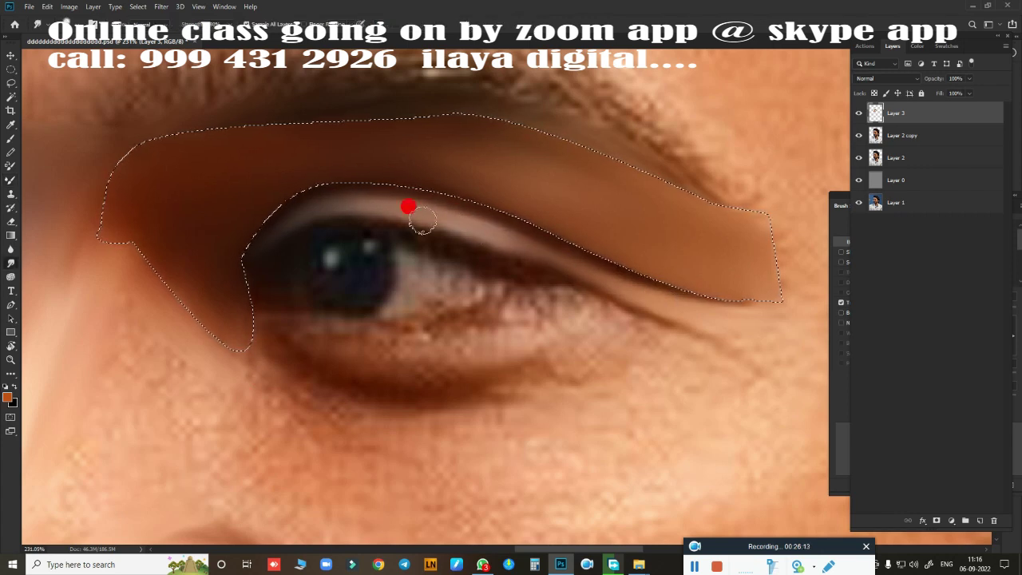
pyautogui.scroll(-5, 247, 206)
# Step: Smudge the brown tone up the nose bridge toward the brow
pyautogui.scroll(2, 513, 347)
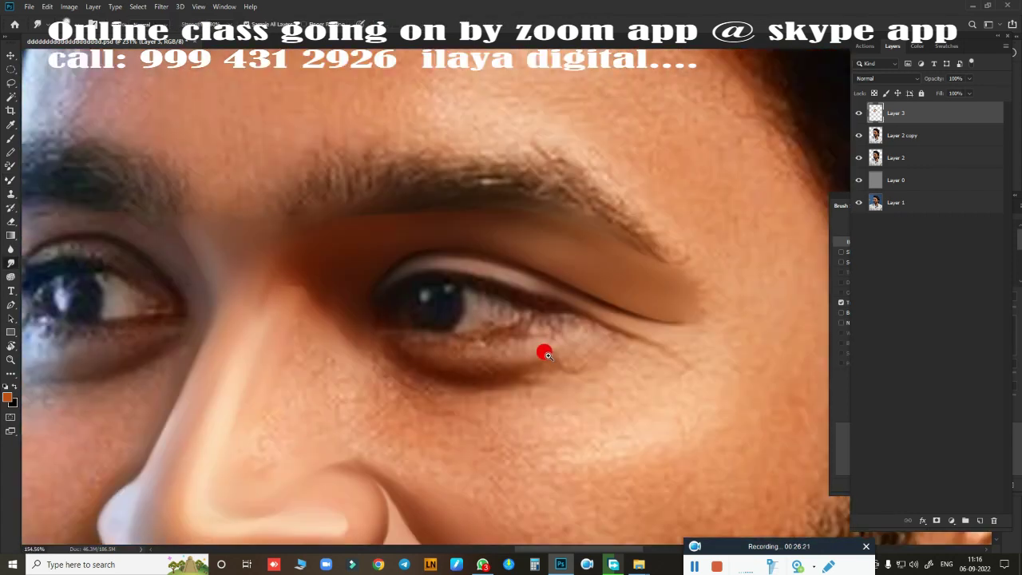
pyautogui.scroll(2, 542, 351)
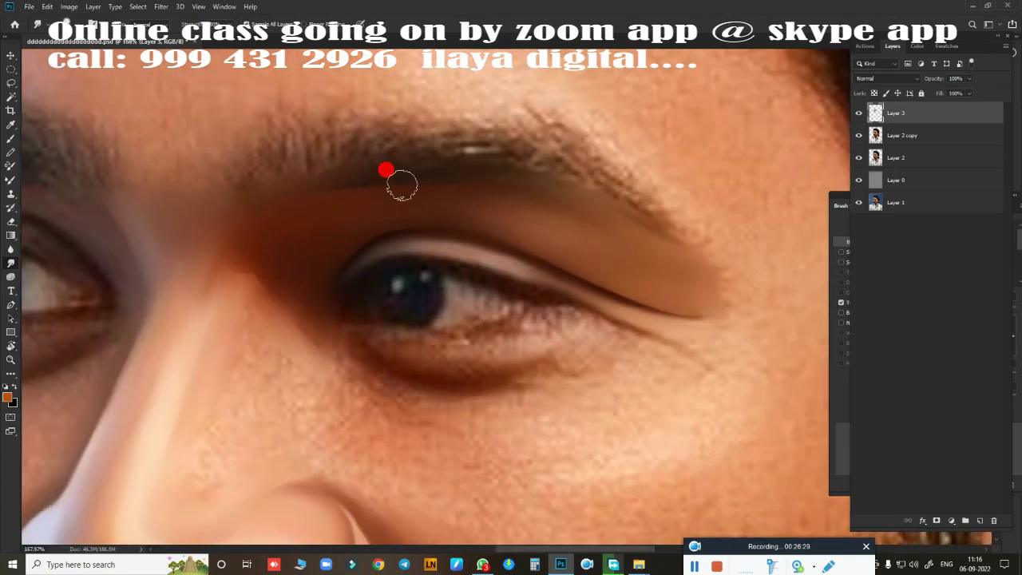
pyautogui.moveTo(281, 302); pyautogui.dragTo(223, 233)
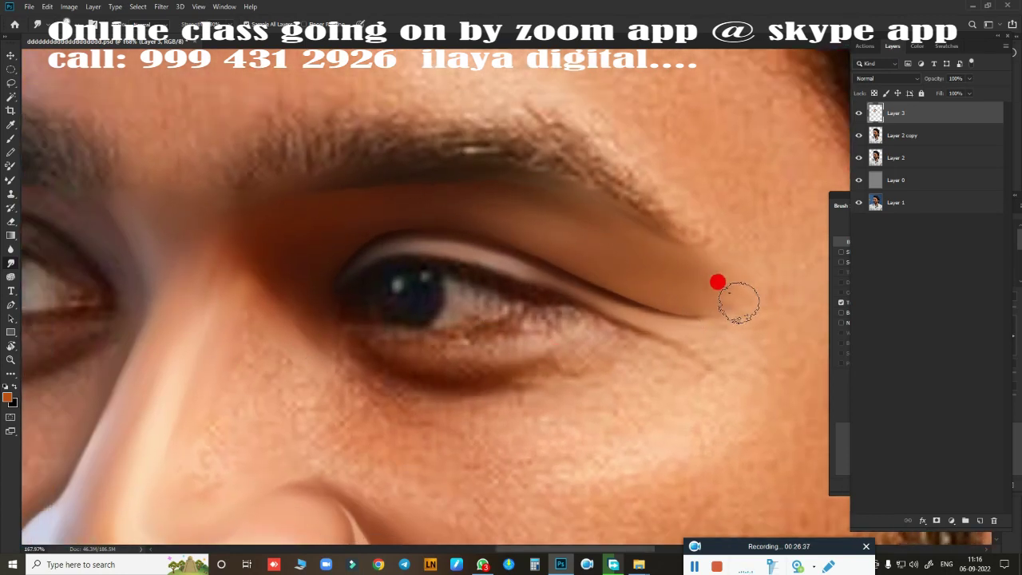
pyautogui.scroll(2, 575, 256)
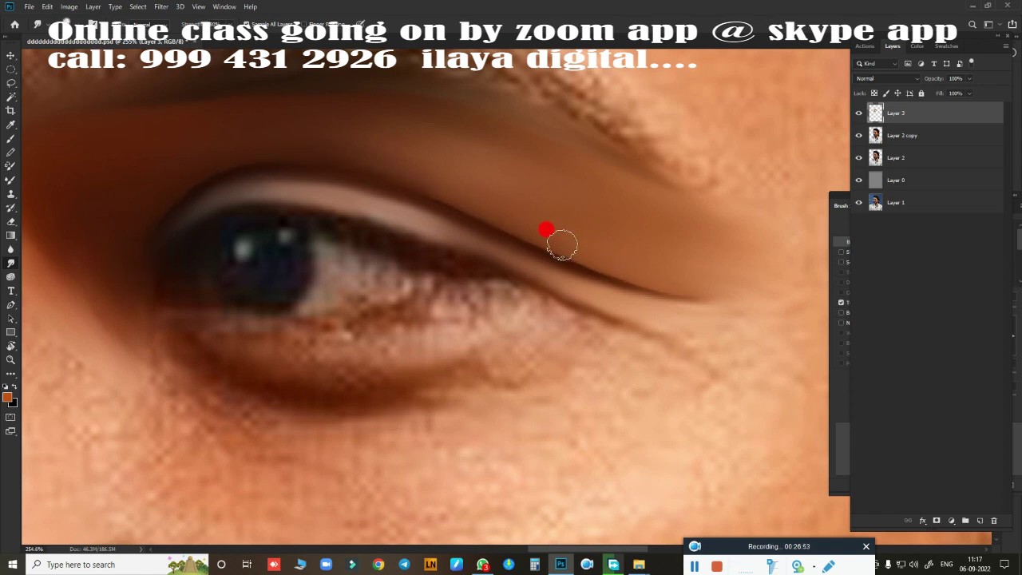
pyautogui.scroll(-3, 434, 338)
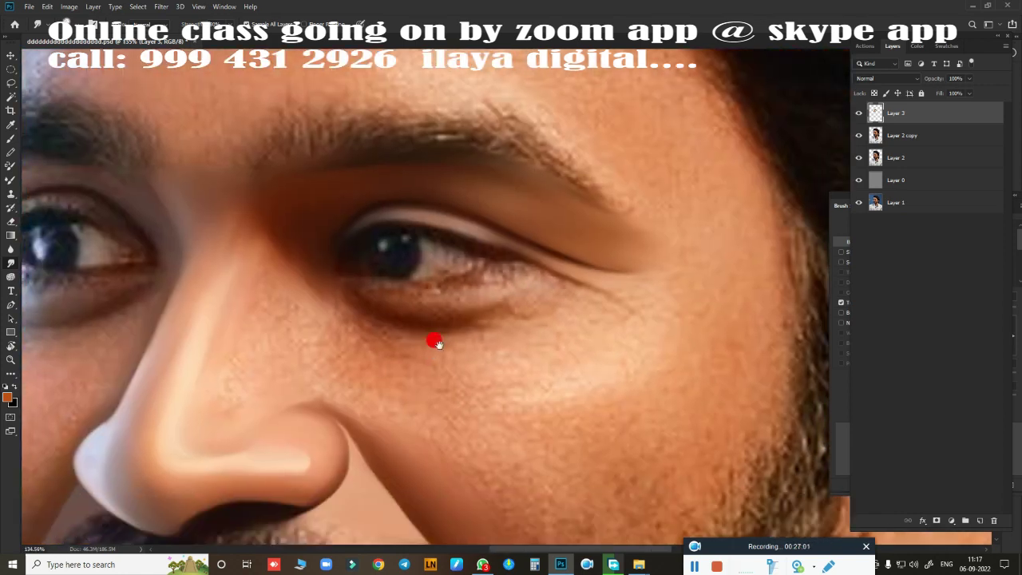
pyautogui.scroll(2, 479, 251)
pyautogui.scroll(1, 321, 298)
# Step: Redraw a curved Pen path along the lower eyelid under the right-hand eye
pyautogui.press('p')
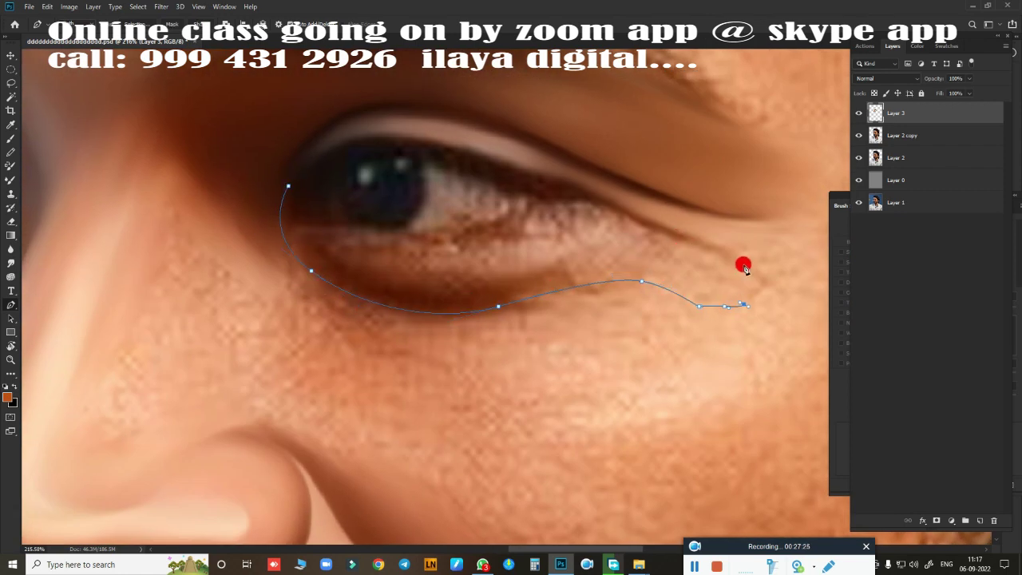
pyautogui.hotkey('ctrl', 'z')
pyautogui.hotkey('ctrl', 'z')
pyautogui.hotkey('ctrl', 'z')
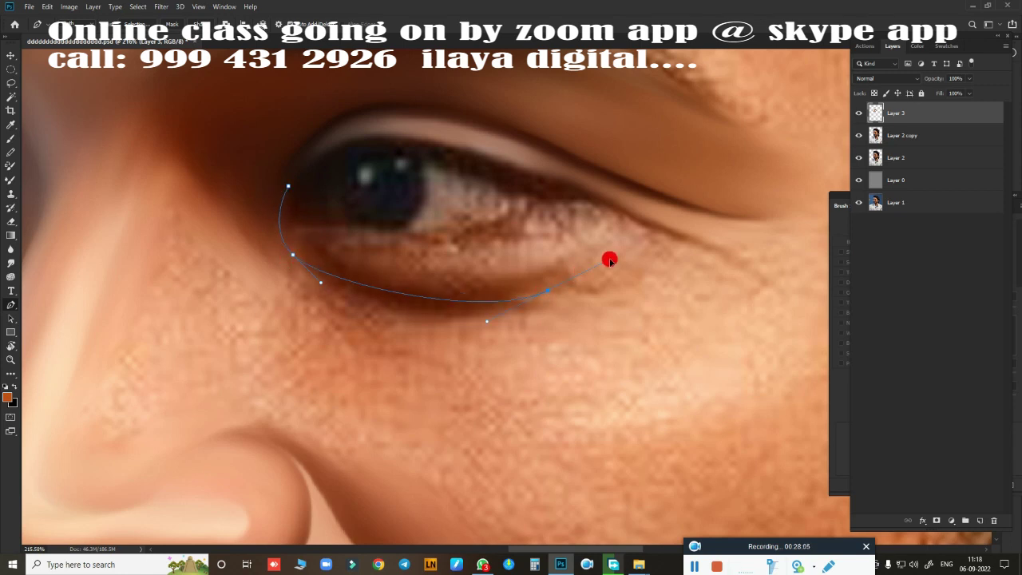
pyautogui.moveTo(610, 260); pyautogui.dragTo(672, 235)
pyautogui.keyDown('alt'); pyautogui.click(548, 291); pyautogui.keyUp('alt')
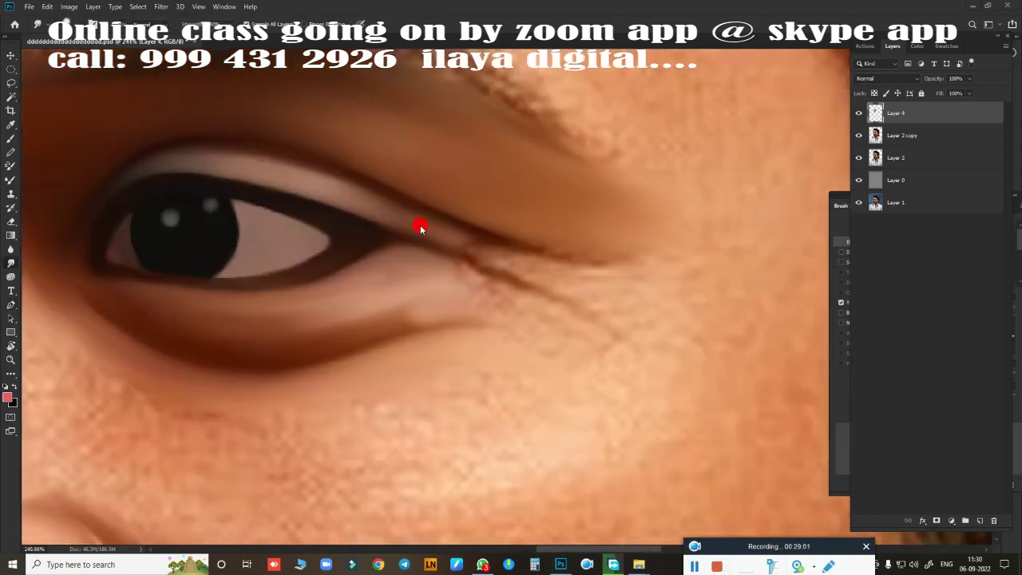
# Step: Remove the wrinkle crease below the eye and smooth the cheek with a smaller brush
pyautogui.moveTo(466, 247); pyautogui.dragTo(611, 275)
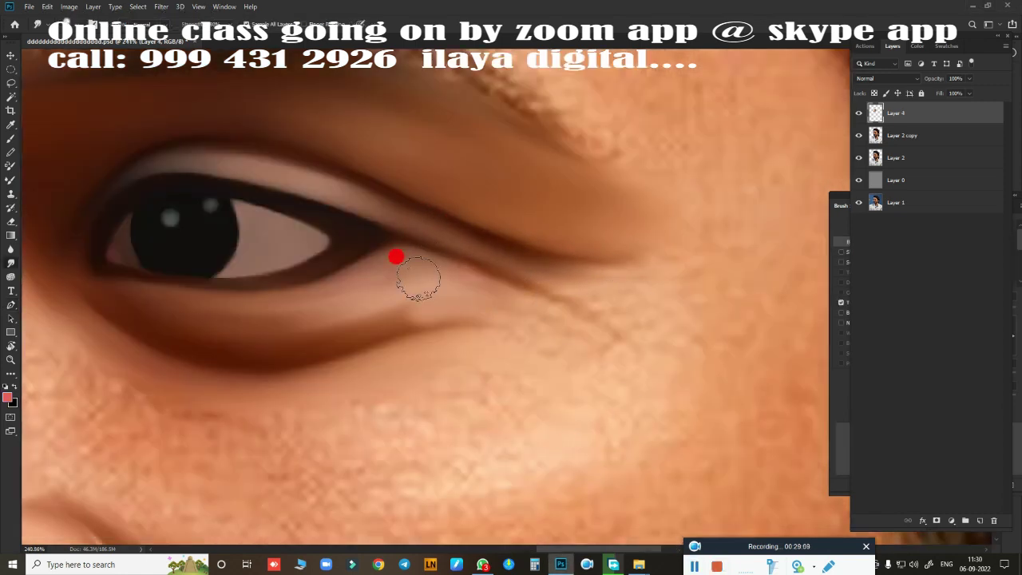
pyautogui.scroll(-5, 574, 271)
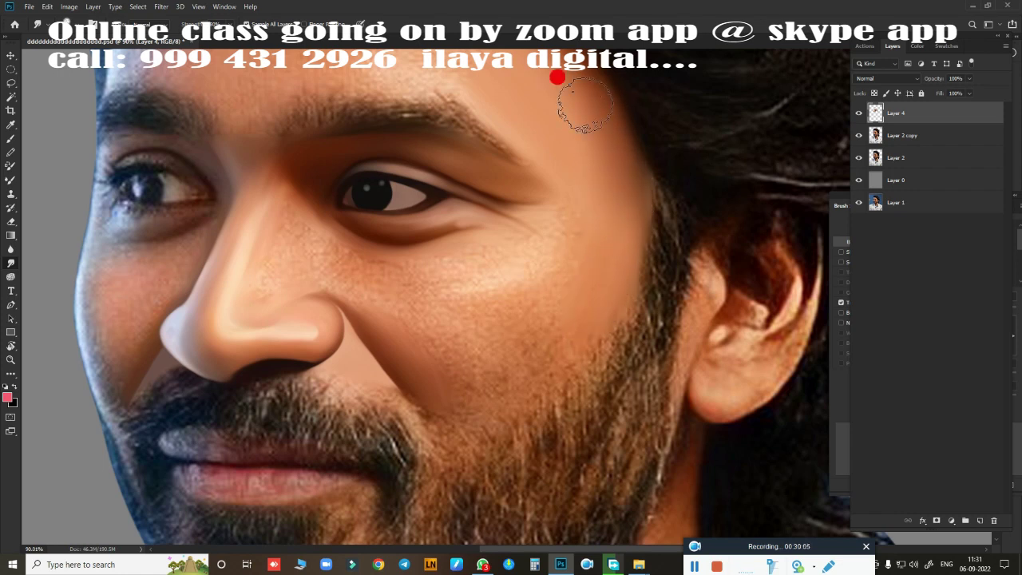
pyautogui.press('[')
pyautogui.press('[')
pyautogui.press('[')
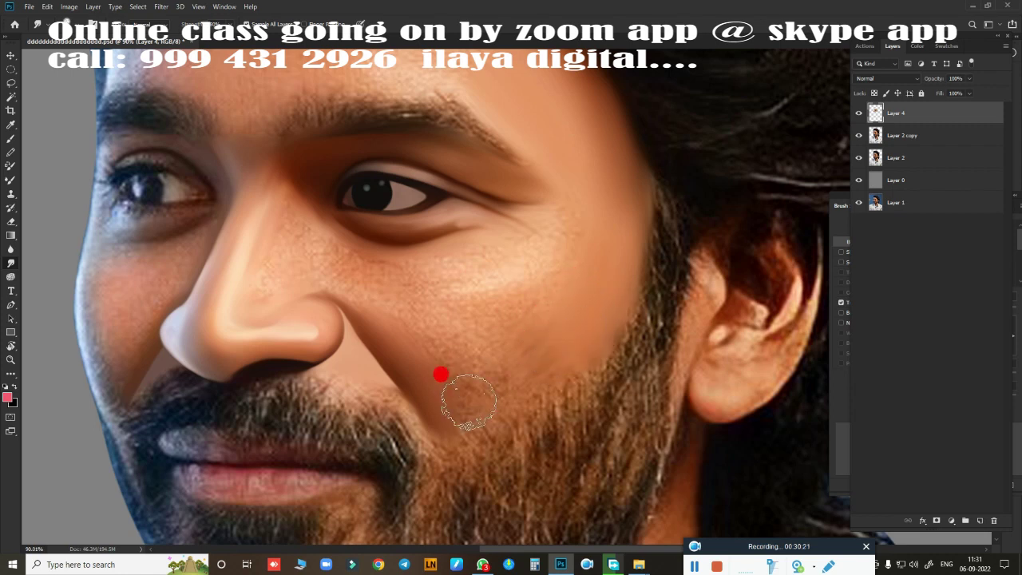
pyautogui.moveTo(460, 402)
pyautogui.mouseDown()
pyautogui.moveTo(490, 365)
pyautogui.moveTo(452, 428)
pyautogui.moveTo(480, 374)
pyautogui.moveTo(562, 324)
pyautogui.moveTo(547, 359)
pyautogui.moveTo(513, 376)
pyautogui.moveTo(450, 463)
pyautogui.moveTo(438, 406)
pyautogui.moveTo(454, 460)
pyautogui.moveTo(484, 383)
pyautogui.moveTo(562, 310)
pyautogui.moveTo(575, 112)
pyautogui.moveTo(628, 178)
pyautogui.moveTo(634, 265)
pyautogui.moveTo(623, 136)
pyautogui.moveTo(453, 375)
pyautogui.moveTo(511, 306)
pyautogui.mouseUp()
# Step: Smooth the cheek edge toward the temple and soften the beard edge along the jaw
pyautogui.hotkey('ctrl', '0')
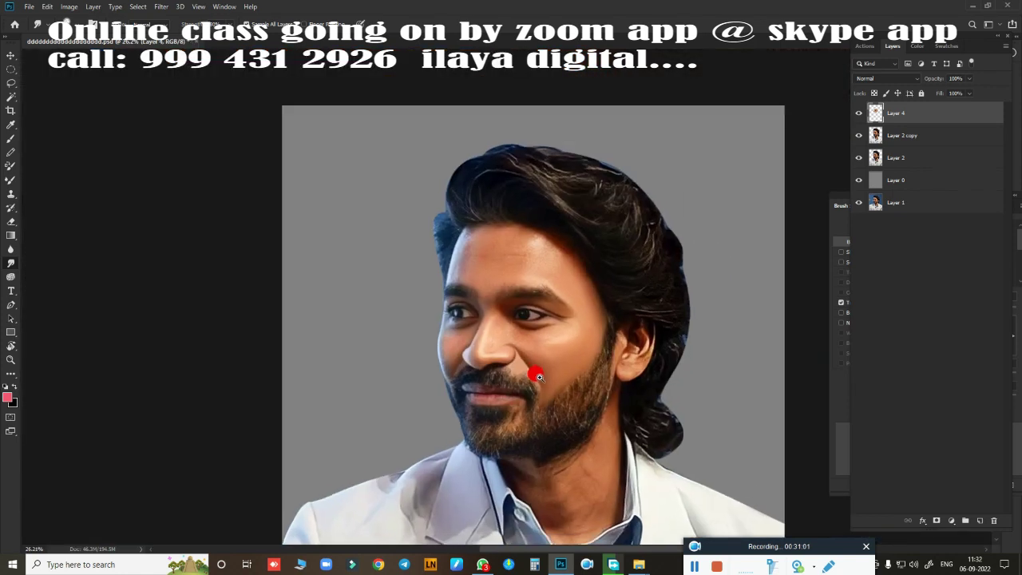
pyautogui.click(582, 364)
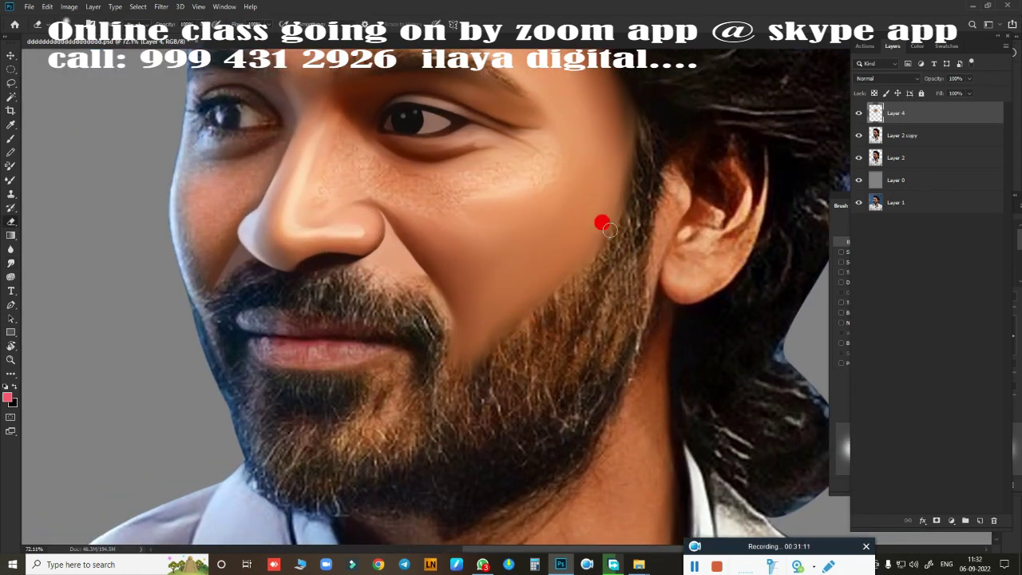
pyautogui.moveTo(609, 230); pyautogui.dragTo(655, 128)
pyautogui.moveTo(653, 186)
pyautogui.mouseDown()
pyautogui.moveTo(363, 512)
pyautogui.moveTo(544, 366)
pyautogui.mouseUp()
pyautogui.scroll(2, 364, 512)
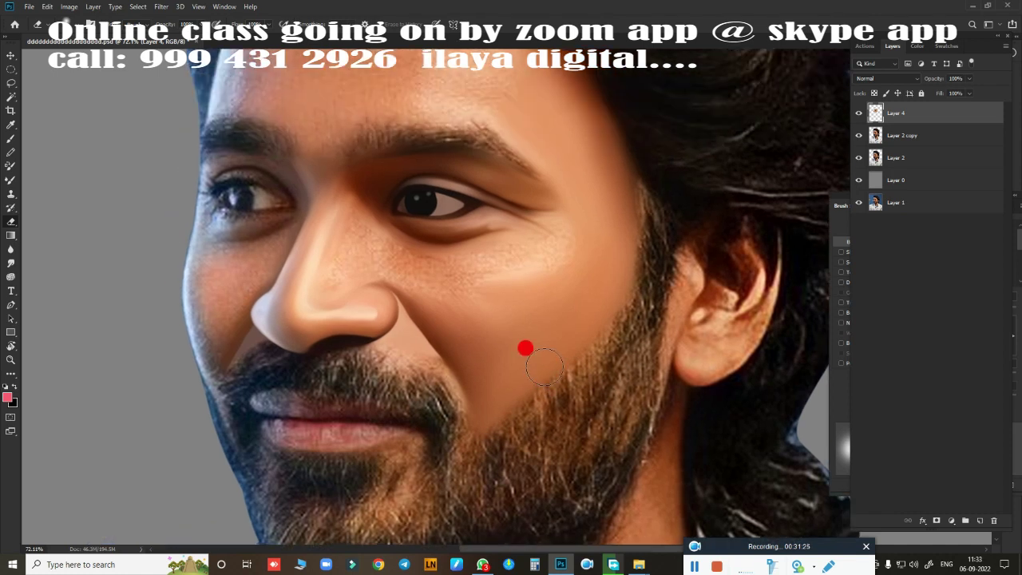
pyautogui.scroll(3, 544, 366)
pyautogui.scroll(-2, 573, 286)
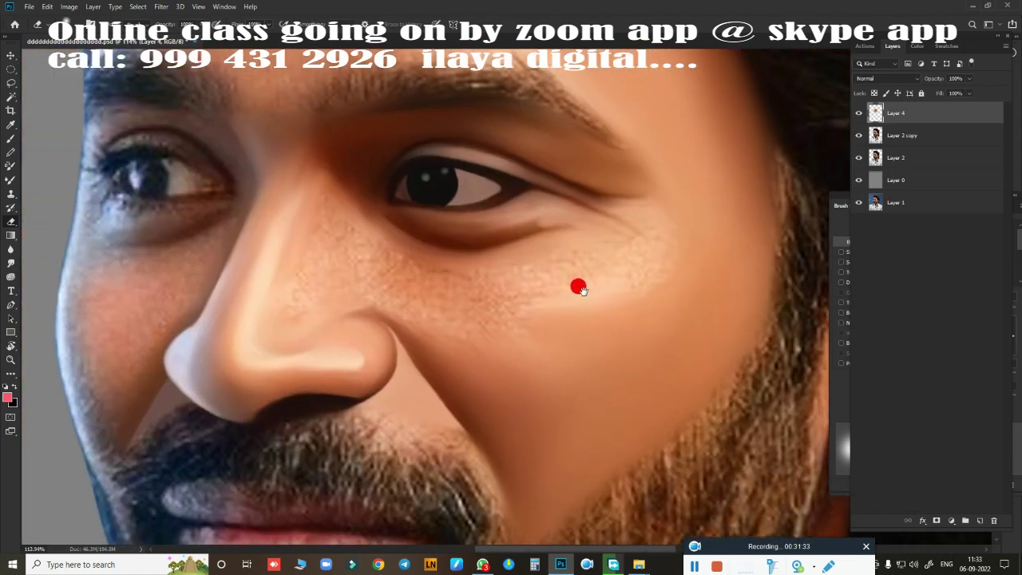
# Step: Blend the skin under the eye, beside the nose, at the outer eye corner and below the eyebrow
pyautogui.moveTo(596, 302)
pyautogui.mouseDown()
pyautogui.moveTo(522, 244)
pyautogui.moveTo(328, 135)
pyautogui.moveTo(303, 274)
pyautogui.moveTo(290, 287)
pyautogui.moveTo(303, 271)
pyautogui.moveTo(331, 270)
pyautogui.moveTo(317, 162)
pyautogui.mouseUp()
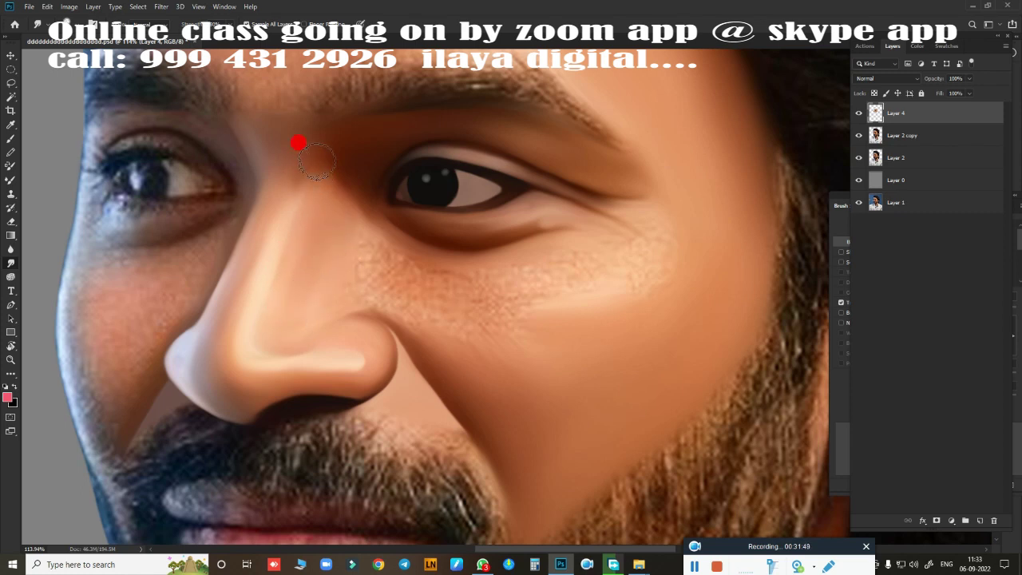
pyautogui.moveTo(363, 278)
pyautogui.mouseDown()
pyautogui.moveTo(433, 287)
pyautogui.moveTo(619, 207)
pyautogui.moveTo(595, 256)
pyautogui.moveTo(675, 226)
pyautogui.moveTo(522, 343)
pyautogui.moveTo(631, 197)
pyautogui.moveTo(601, 199)
pyautogui.mouseUp()
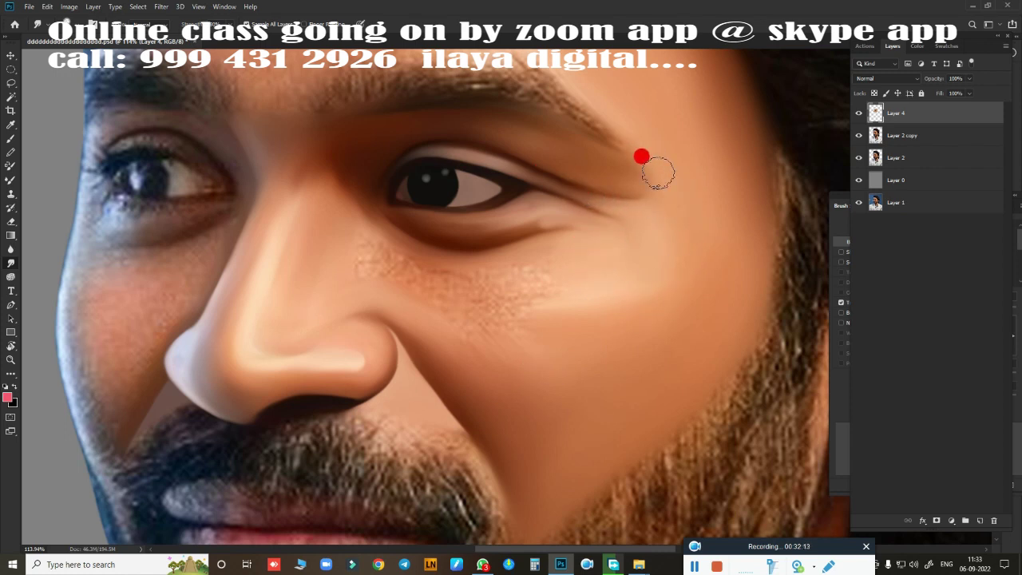
pyautogui.moveTo(641, 156)
pyautogui.mouseDown()
pyautogui.moveTo(590, 157)
pyautogui.moveTo(641, 155)
pyautogui.moveTo(402, 247)
pyautogui.moveTo(450, 302)
pyautogui.moveTo(458, 279)
pyautogui.moveTo(434, 297)
pyautogui.moveTo(554, 285)
pyautogui.moveTo(427, 258)
pyautogui.moveTo(360, 228)
pyautogui.moveTo(425, 278)
pyautogui.moveTo(358, 231)
pyautogui.moveTo(460, 278)
pyautogui.mouseUp()
pyautogui.moveTo(323, 149)
pyautogui.mouseDown()
pyautogui.moveTo(283, 157)
pyautogui.moveTo(511, 269)
pyautogui.moveTo(454, 265)
pyautogui.moveTo(491, 293)
pyautogui.mouseUp()
pyautogui.scroll(-5, 689, 298)
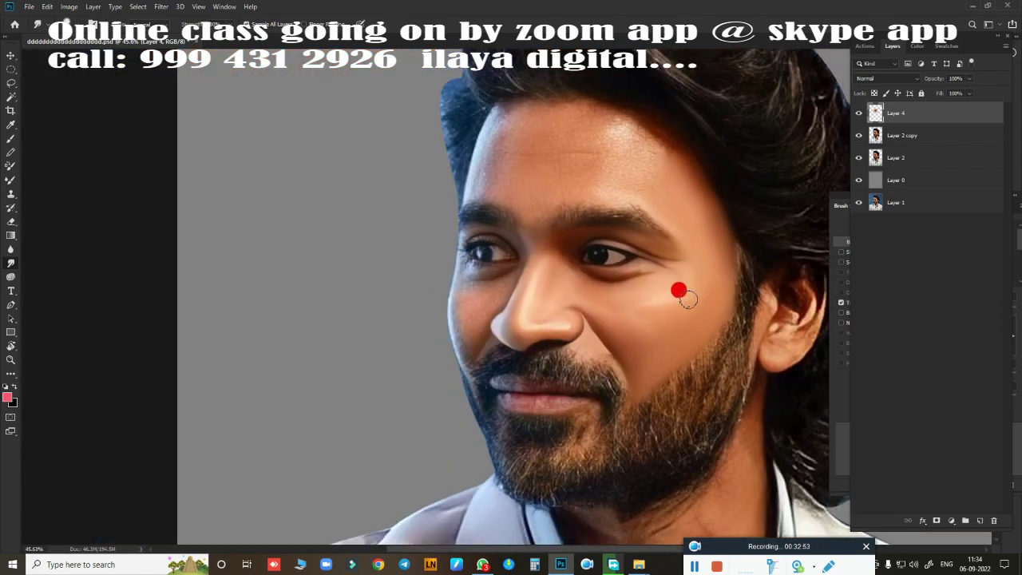
pyautogui.scroll(3, 596, 285)
pyautogui.scroll(2, 529, 183)
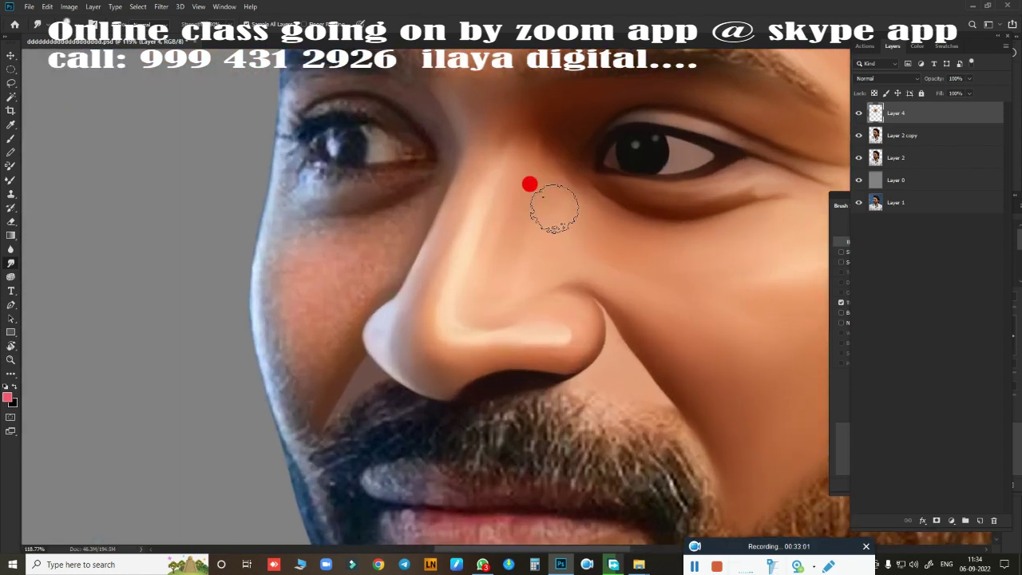
pyautogui.scroll(-1, 586, 246)
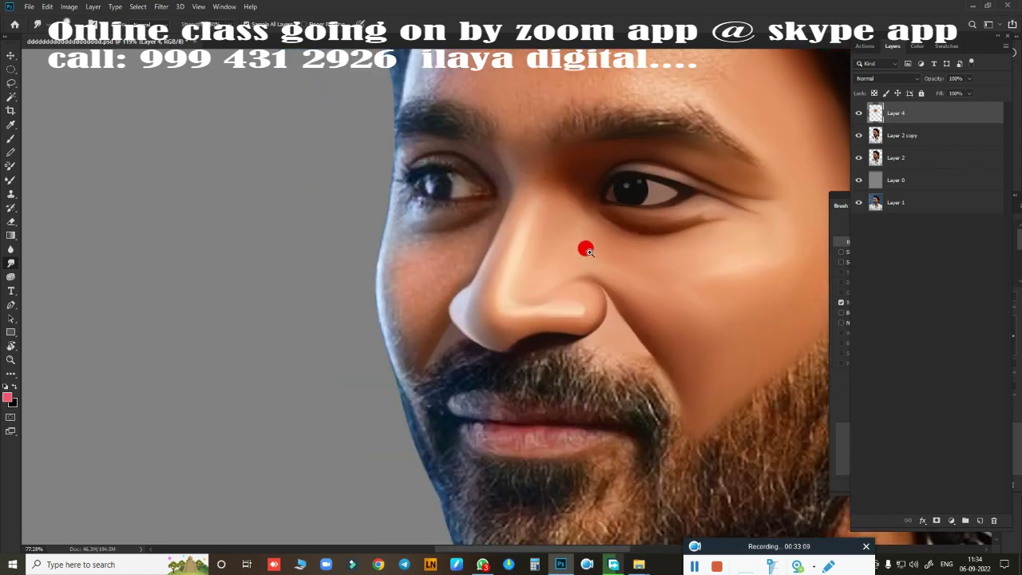
pyautogui.scroll(-3, 500, 226)
pyautogui.scroll(-1, 651, 269)
pyautogui.scroll(2, 440, 279)
pyautogui.scroll(1, 463, 258)
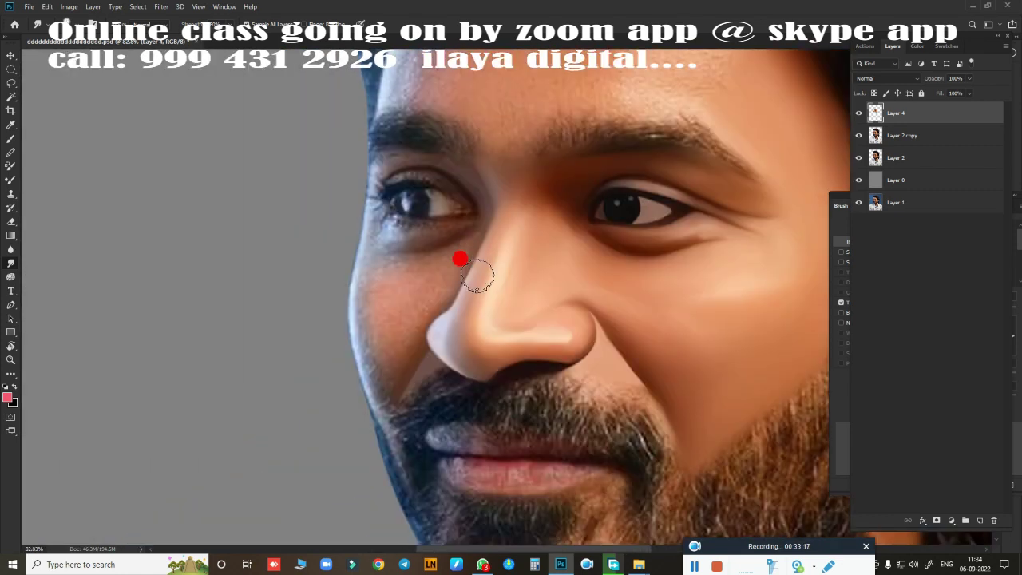
pyautogui.scroll(2, 459, 269)
pyautogui.scroll(1, 500, 300)
pyautogui.scroll(-2, 312, 335)
# Step: Frame the area above the left eye and load the eyelid outline as a selection
pyautogui.scroll(2, 495, 317)
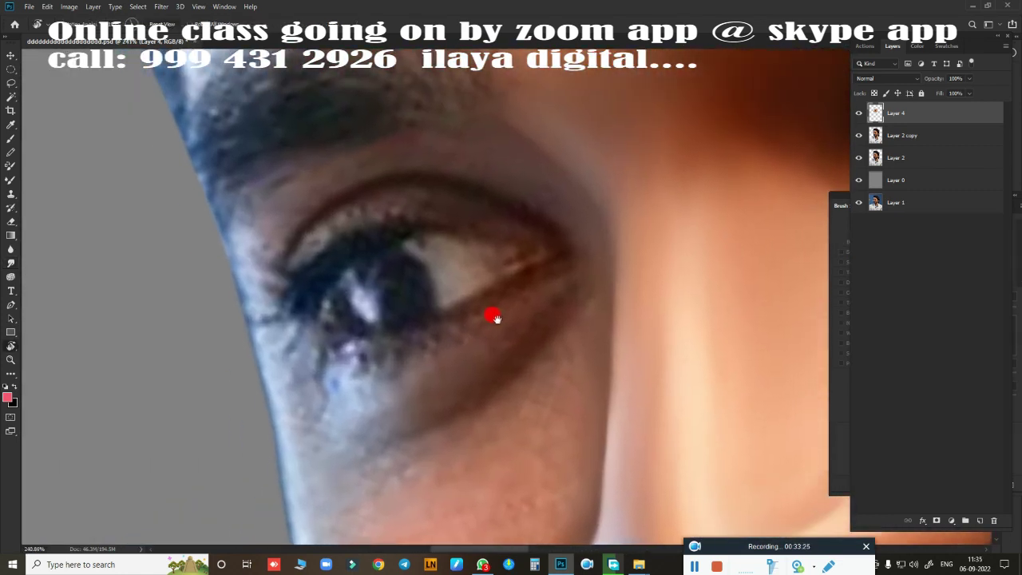
pyautogui.scroll(-2, 484, 290)
pyautogui.scroll(1, 559, 267)
pyautogui.scroll(1, 350, 193)
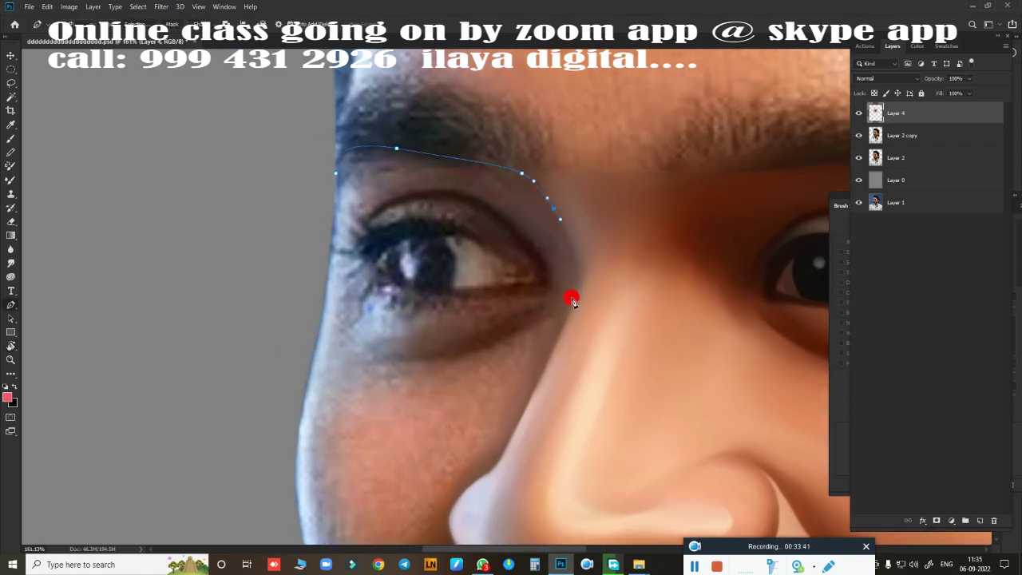
pyautogui.moveTo(572, 299); pyautogui.dragTo(579, 196)
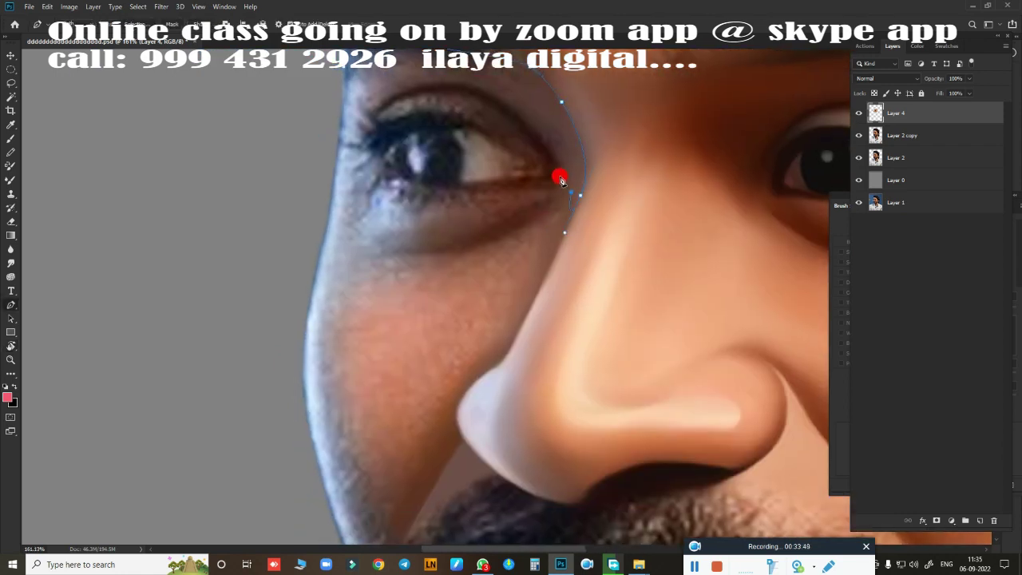
pyautogui.scroll(1, 469, 254)
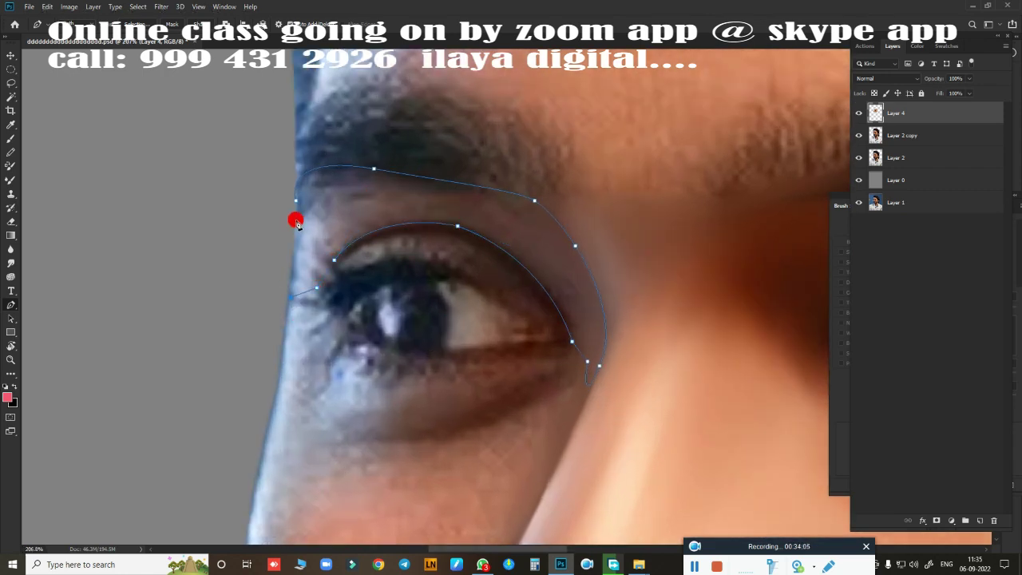
pyautogui.click(296, 196)
pyautogui.hotkey('ctrl', 'Return')
# Step: Paint the eyelid selection light grey from the lid up to the brow
pyautogui.scroll(1, 596, 187)
pyautogui.scroll(1, 559, 176)
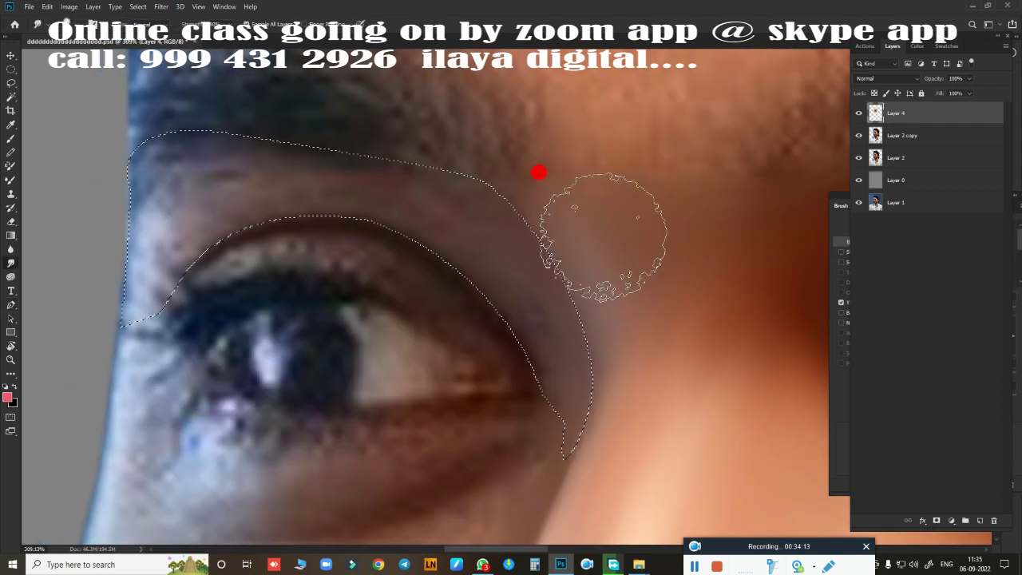
pyautogui.moveTo(114, 253)
pyautogui.mouseDown()
pyautogui.moveTo(117, 141)
pyautogui.moveTo(137, 247)
pyautogui.moveTo(161, 183)
pyautogui.moveTo(273, 144)
pyautogui.moveTo(239, 128)
pyautogui.mouseUp()
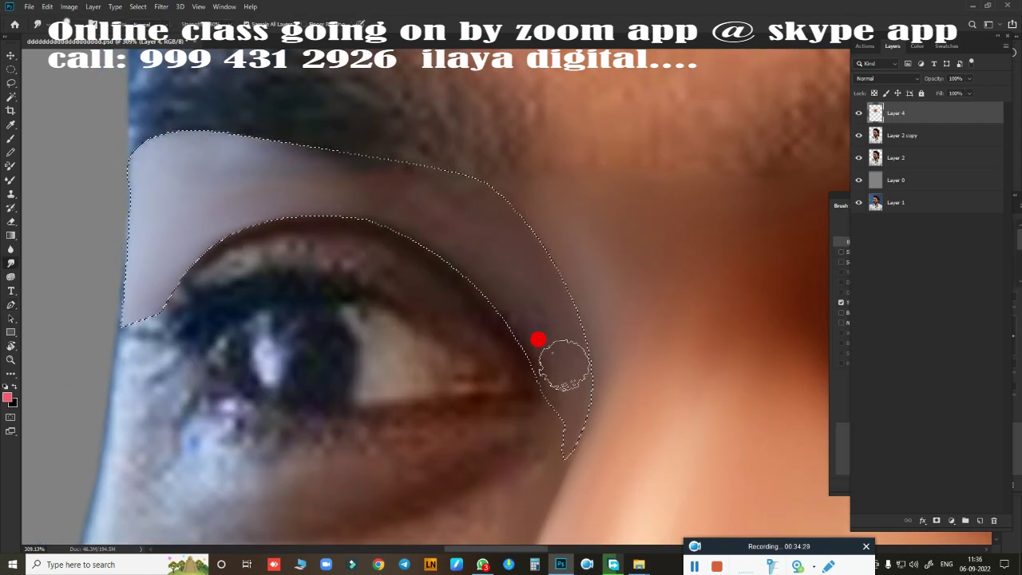
pyautogui.moveTo(559, 323)
pyautogui.mouseDown()
pyautogui.moveTo(468, 269)
pyautogui.moveTo(413, 157)
pyautogui.moveTo(376, 141)
pyautogui.moveTo(241, 130)
pyautogui.moveTo(392, 217)
pyautogui.moveTo(228, 173)
pyautogui.moveTo(285, 160)
pyautogui.moveTo(111, 264)
pyautogui.mouseUp()
# Step: Smooth the painted eyelid band inside the selection with Mixer Brush strokes
pyautogui.moveTo(352, 184)
pyautogui.mouseDown()
pyautogui.moveTo(190, 126)
pyautogui.moveTo(219, 276)
pyautogui.moveTo(181, 144)
pyautogui.mouseUp()
pyautogui.moveTo(468, 207); pyautogui.dragTo(472, 250)
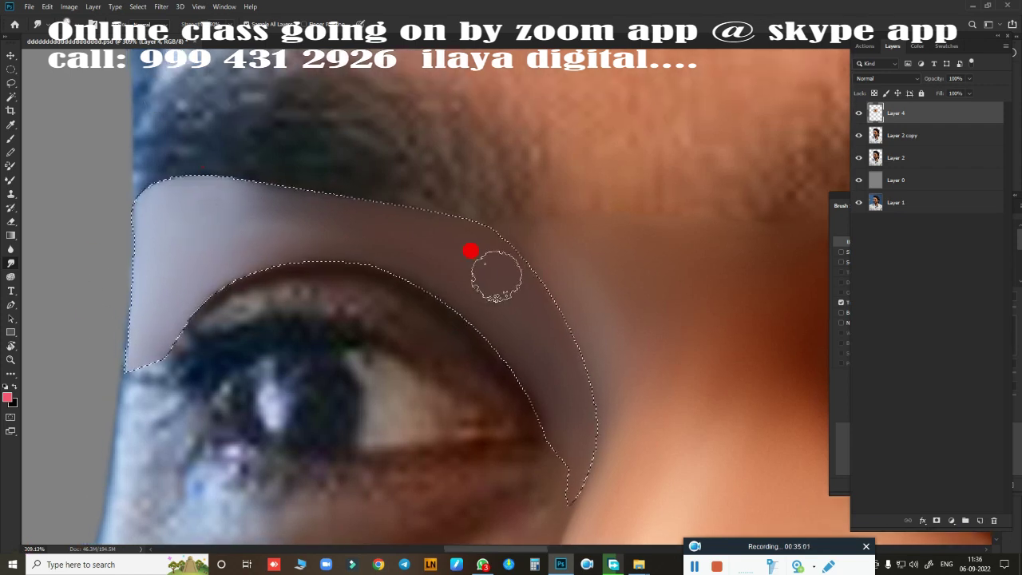
pyautogui.moveTo(383, 174)
pyautogui.mouseDown()
pyautogui.moveTo(194, 149)
pyautogui.moveTo(370, 159)
pyautogui.moveTo(532, 229)
pyautogui.mouseUp()
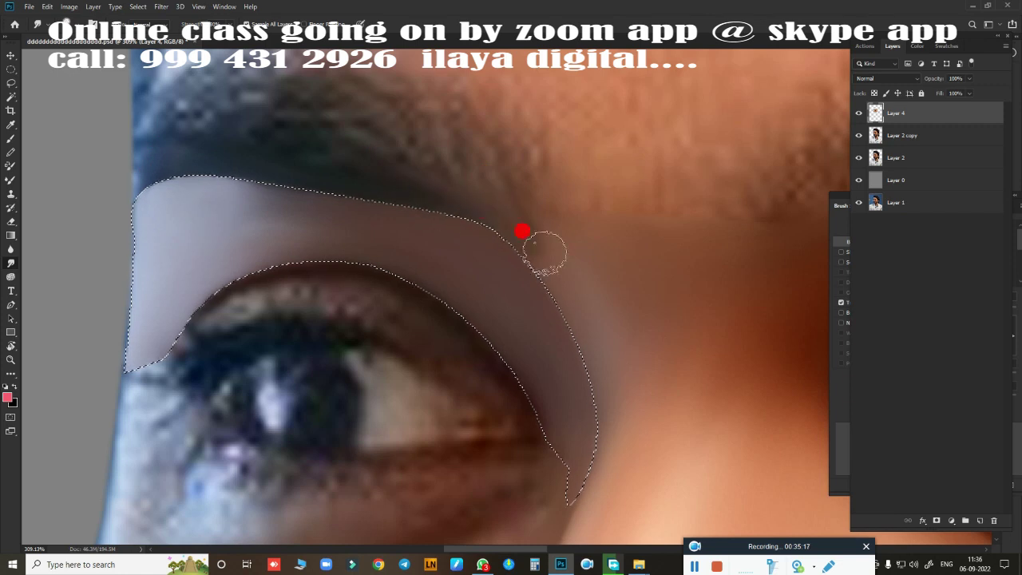
pyautogui.scroll(-2, 570, 344)
pyautogui.scroll(-2, 525, 322)
pyautogui.moveTo(546, 299)
pyautogui.mouseDown()
pyautogui.moveTo(630, 234)
pyautogui.moveTo(607, 240)
pyautogui.mouseUp()
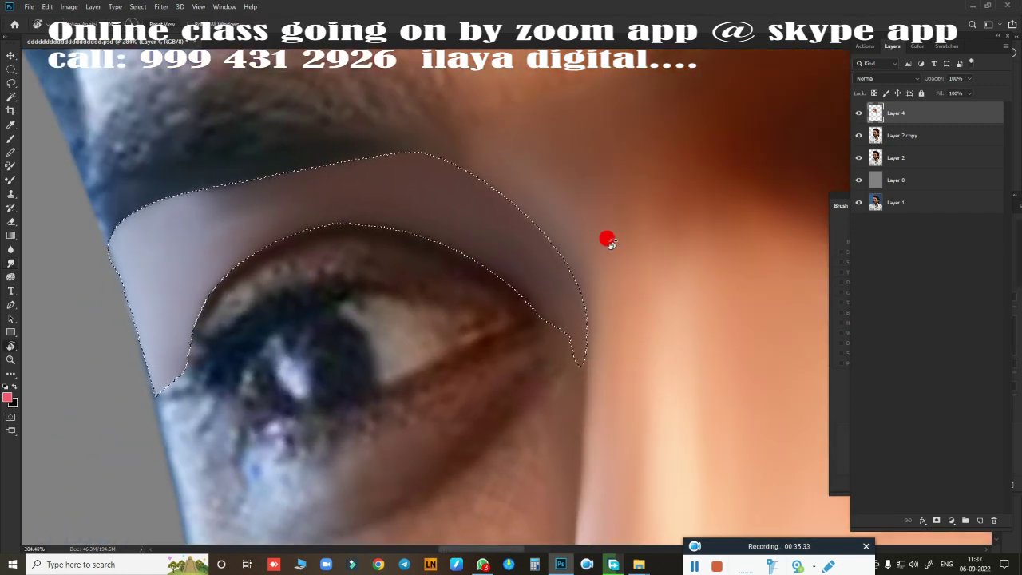
pyautogui.scroll(2, 604, 238)
pyautogui.scroll(2, 566, 187)
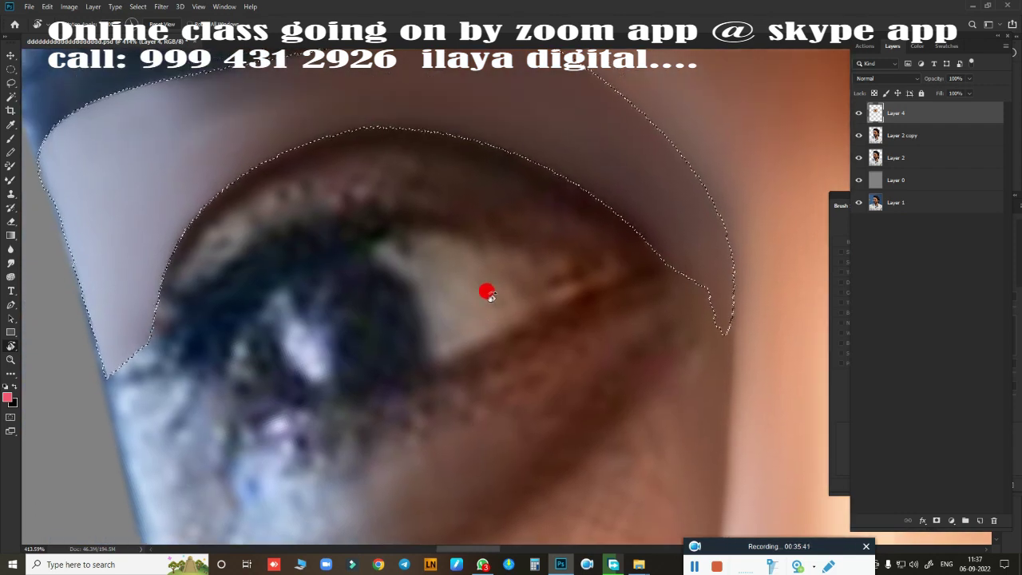
# Step: Soften and blend the lash line along the upper eyelid
pyautogui.press('r')
pyautogui.moveTo(173, 317)
pyautogui.mouseDown()
pyautogui.moveTo(235, 235)
pyautogui.moveTo(372, 164)
pyautogui.moveTo(636, 258)
pyautogui.moveTo(507, 182)
pyautogui.mouseUp()
pyautogui.press('b')
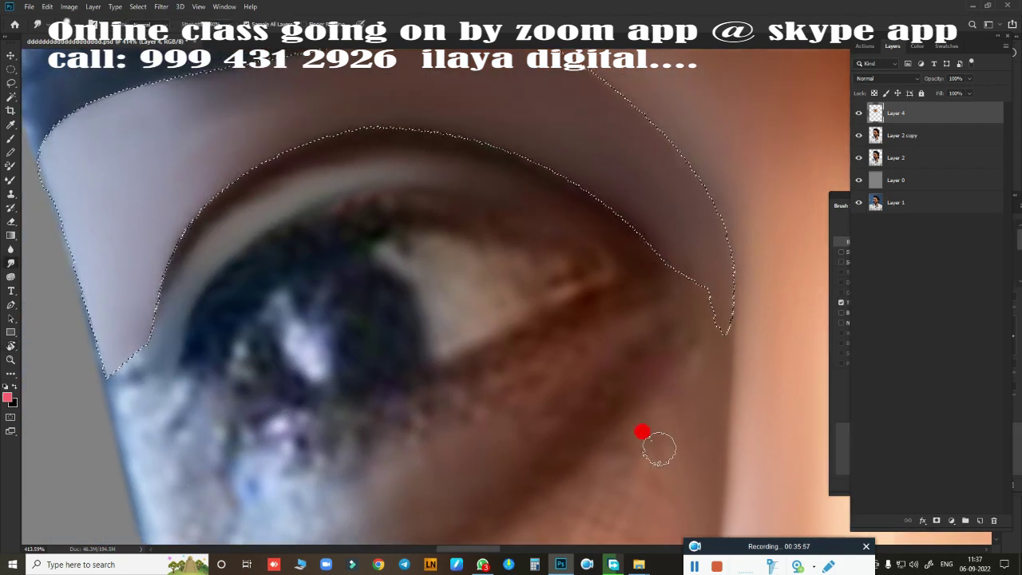
pyautogui.moveTo(196, 219)
pyautogui.mouseDown()
pyautogui.moveTo(503, 151)
pyautogui.moveTo(219, 279)
pyautogui.moveTo(178, 283)
pyautogui.moveTo(288, 185)
pyautogui.moveTo(333, 173)
pyautogui.moveTo(524, 192)
pyautogui.mouseUp()
# Step: Deselect, then smooth the left eye's inner corner and upper lid edge with the Mixer Brush
pyautogui.hotkey('ctrl', 'd')
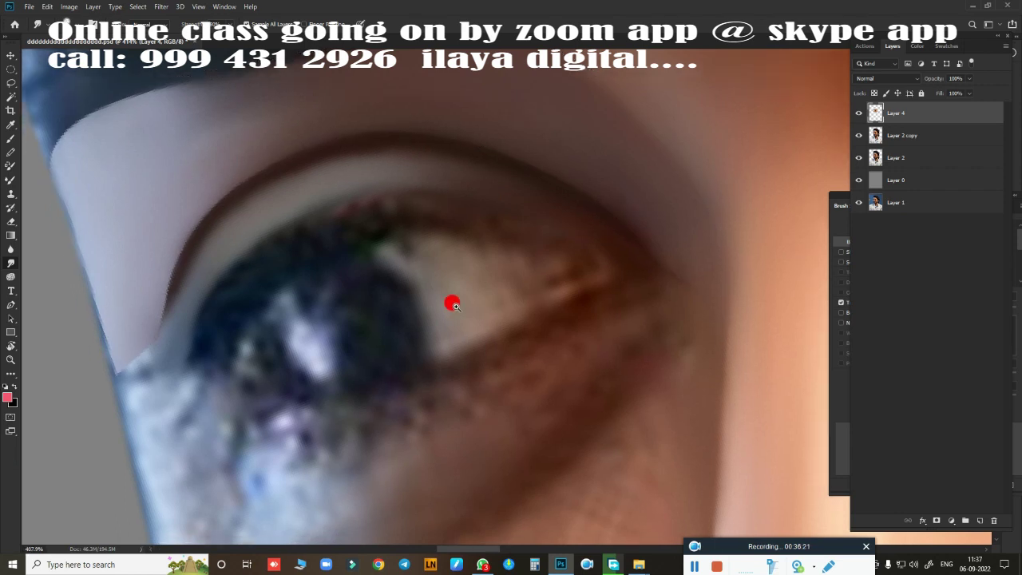
pyautogui.scroll(-2, 488, 300)
pyautogui.moveTo(83, 232); pyautogui.dragTo(177, 189)
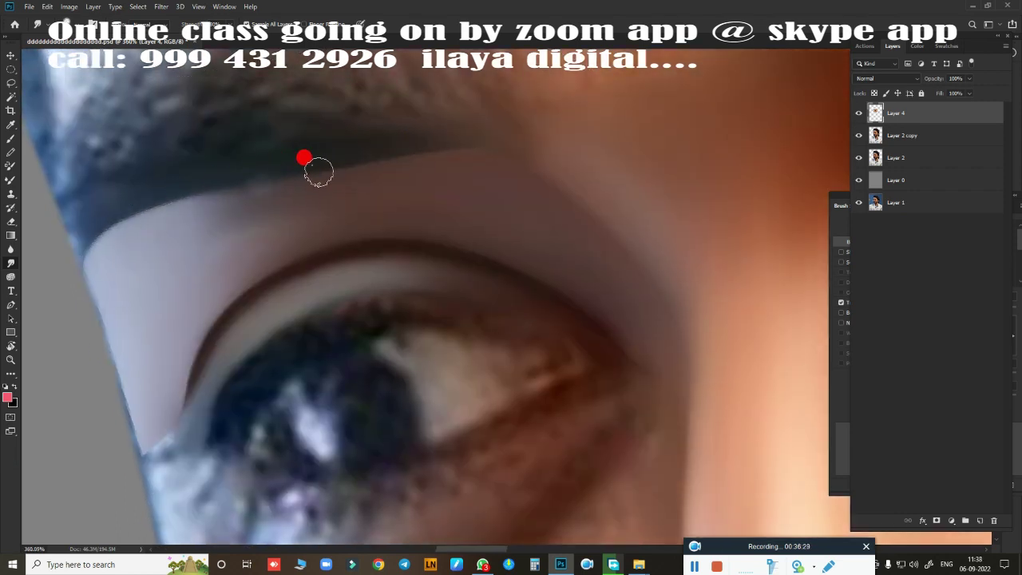
pyautogui.moveTo(533, 150)
pyautogui.mouseDown()
pyautogui.moveTo(504, 85)
pyautogui.moveTo(490, 119)
pyautogui.mouseUp()
pyautogui.scroll(-2, 489, 300)
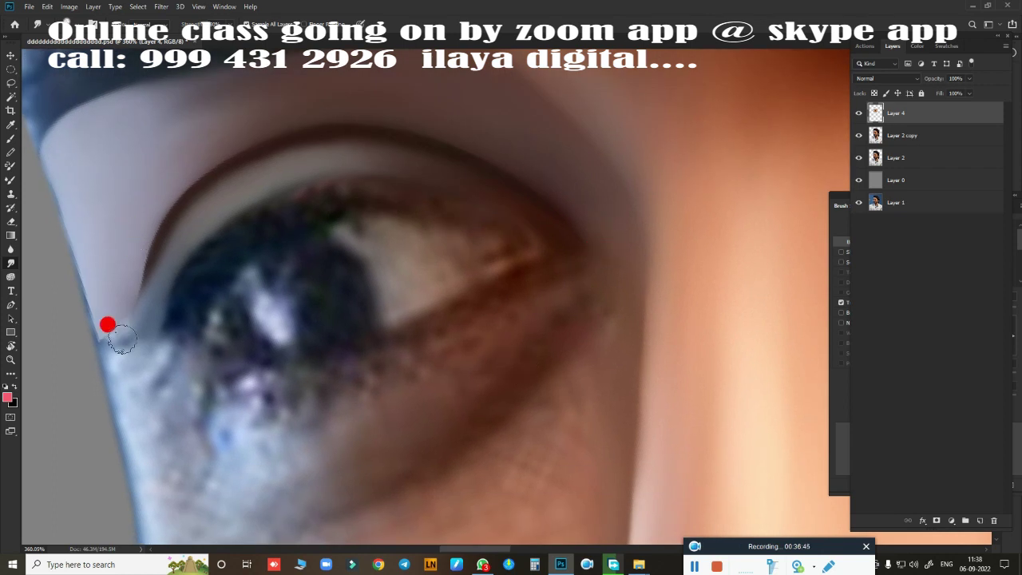
pyautogui.moveTo(107, 325)
pyautogui.mouseDown()
pyautogui.moveTo(119, 269)
pyautogui.moveTo(319, 125)
pyautogui.mouseUp()
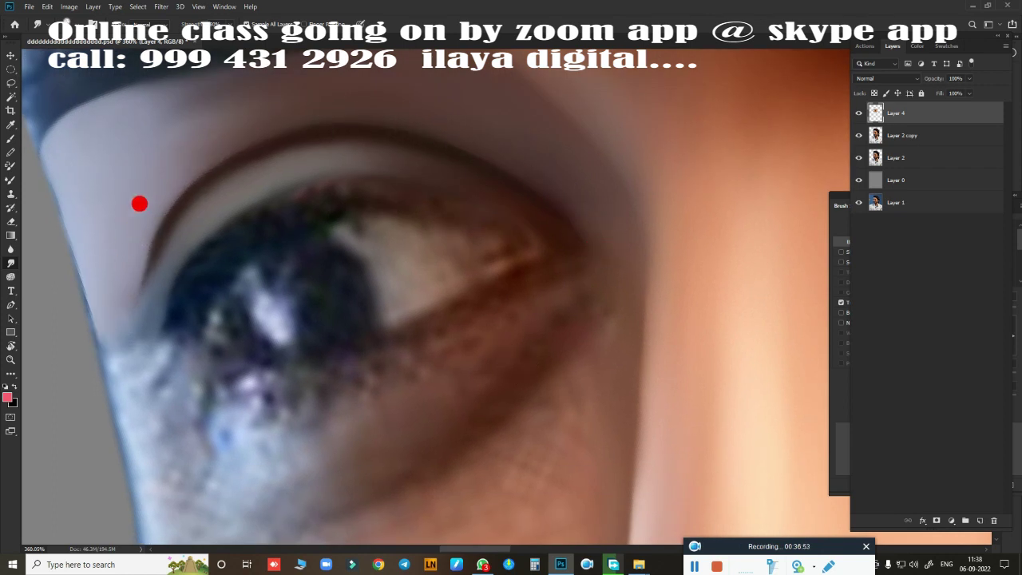
# Step: Reframe the view on the eye and switch to the Pen tool
pyautogui.scroll(-5, 626, 279)
pyautogui.scroll(2, 496, 238)
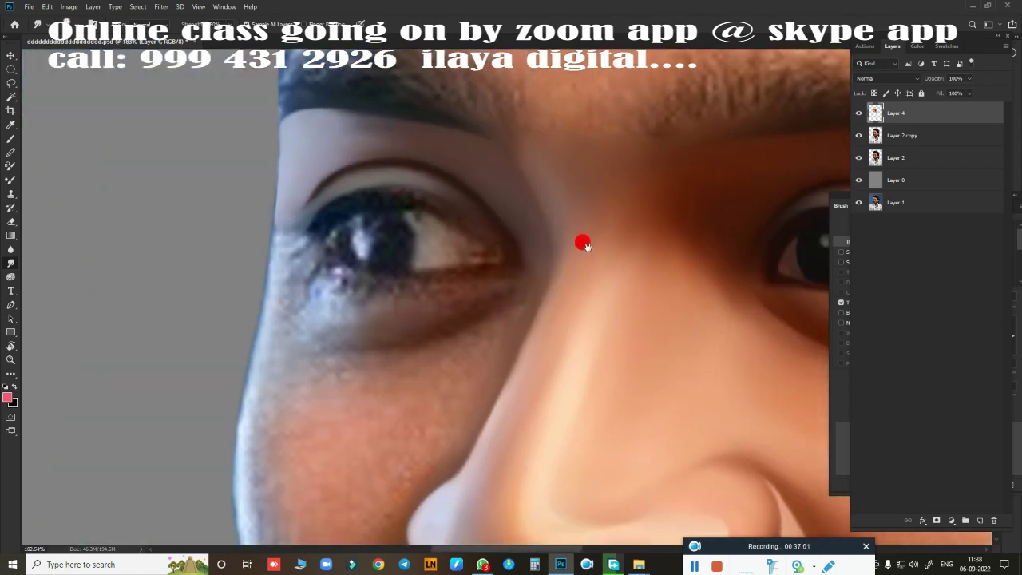
pyautogui.scroll(2, 583, 243)
pyautogui.scroll(2, 525, 262)
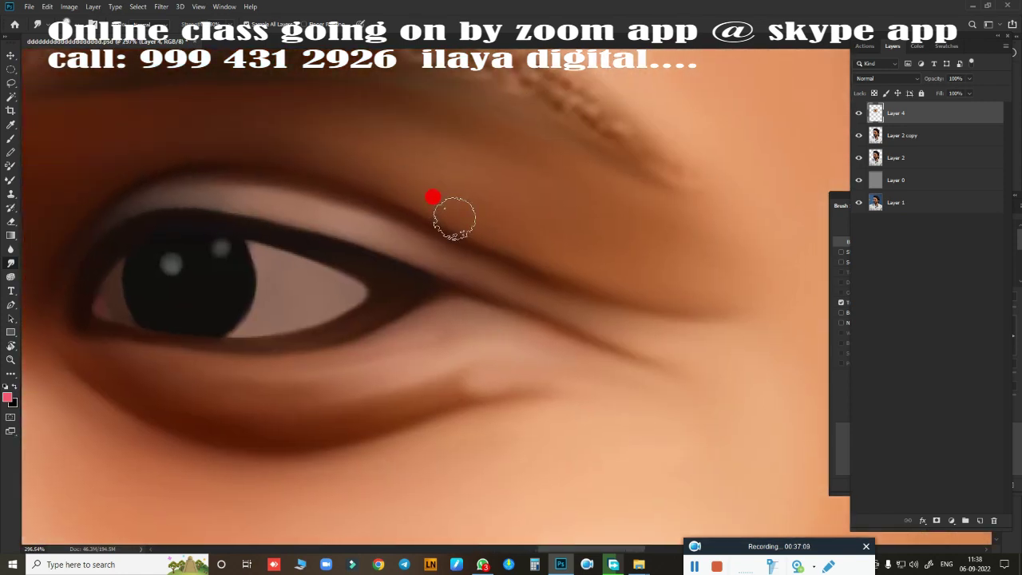
pyautogui.scroll(-3, 400, 410)
pyautogui.scroll(3, 565, 373)
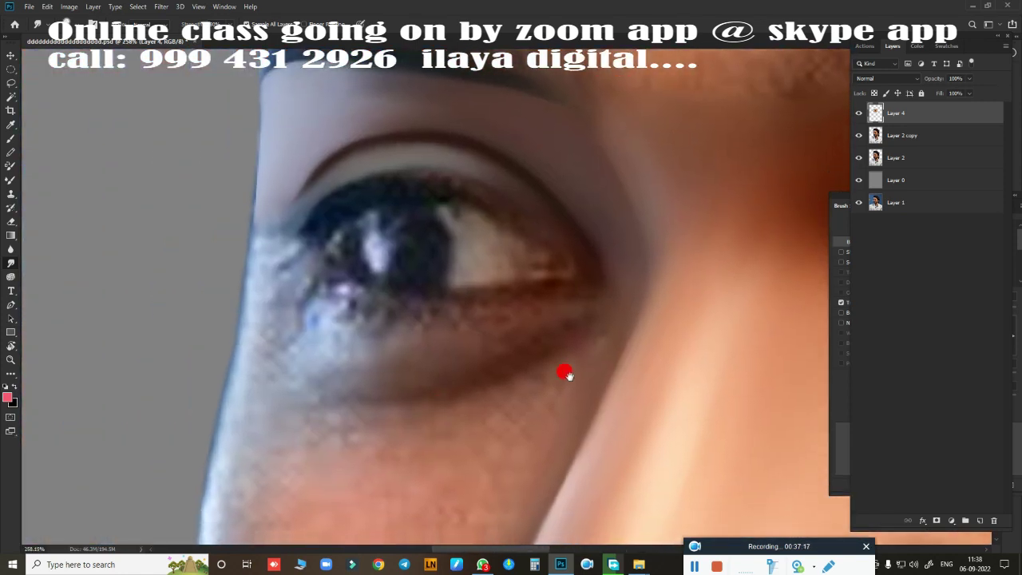
pyautogui.press('p')
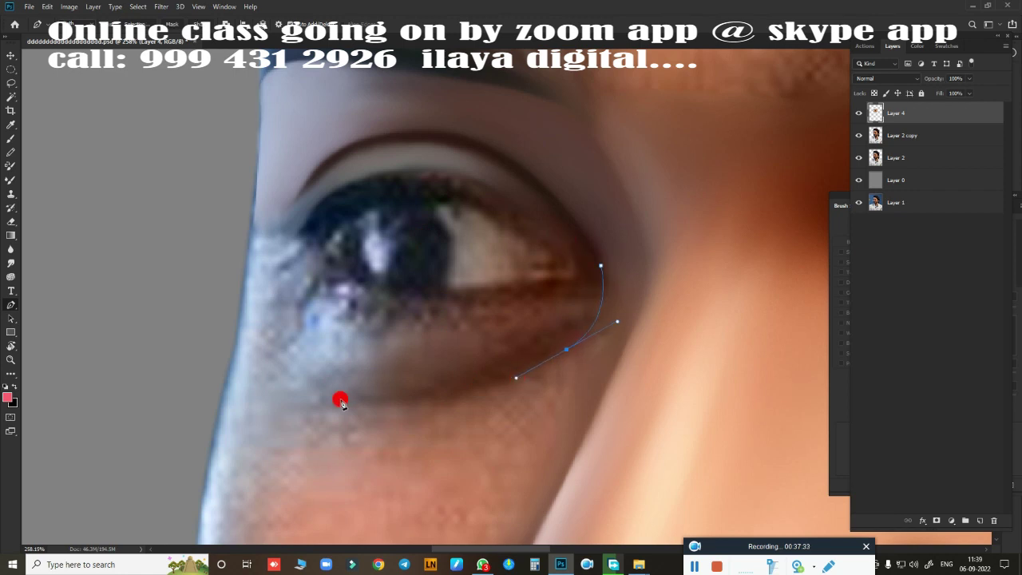
# Step: Finish the under-eye path, make it a selection, blend the under-eye skin, then deselect
pyautogui.moveTo(326, 400); pyautogui.dragTo(244, 379)
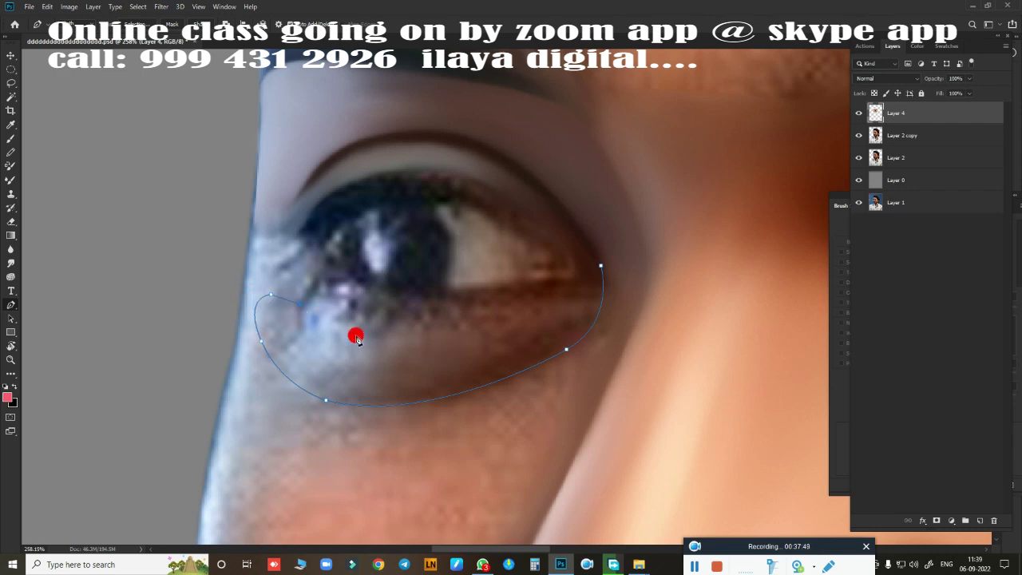
pyautogui.hotkey('ctrl', 'Return')
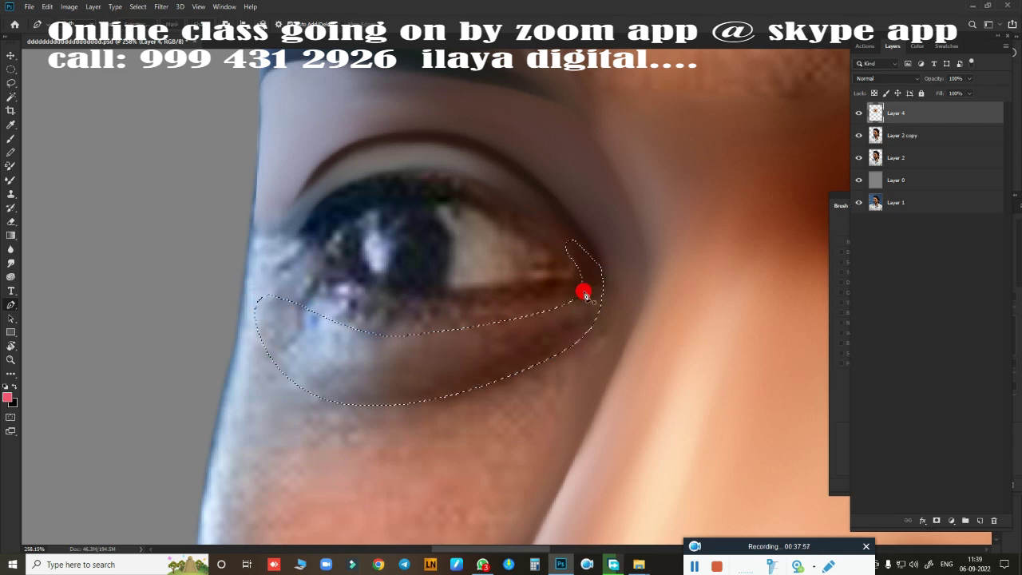
pyautogui.hotkey('ctrl', '+')
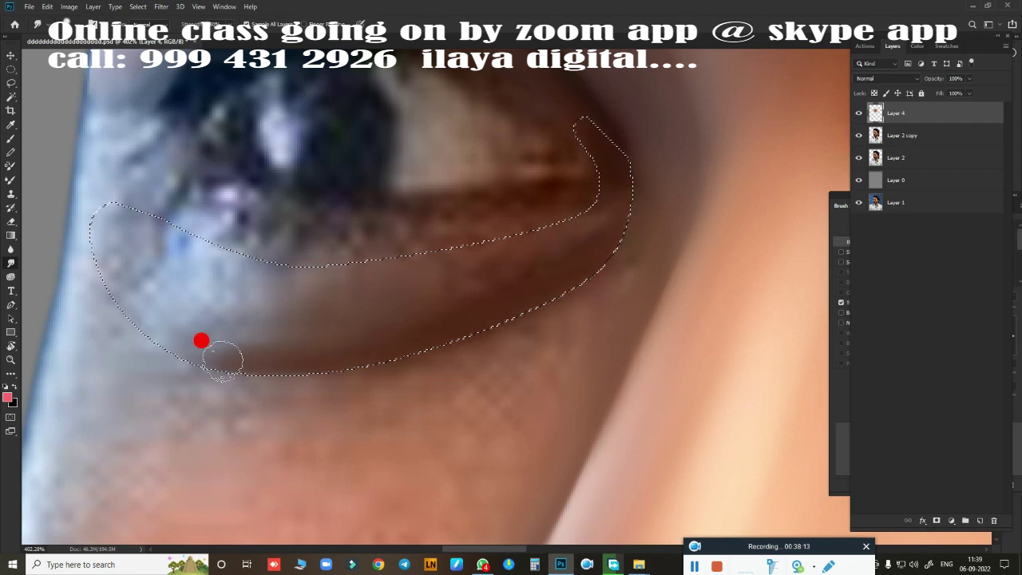
pyautogui.moveTo(157, 323)
pyautogui.mouseDown()
pyautogui.moveTo(279, 359)
pyautogui.moveTo(423, 349)
pyautogui.moveTo(188, 307)
pyautogui.moveTo(582, 224)
pyautogui.moveTo(470, 298)
pyautogui.moveTo(239, 284)
pyautogui.moveTo(206, 328)
pyautogui.moveTo(254, 296)
pyautogui.moveTo(619, 155)
pyautogui.moveTo(629, 164)
pyautogui.moveTo(200, 228)
pyautogui.moveTo(289, 257)
pyautogui.moveTo(570, 217)
pyautogui.moveTo(325, 256)
pyautogui.moveTo(611, 173)
pyautogui.moveTo(548, 253)
pyautogui.moveTo(628, 149)
pyautogui.moveTo(205, 346)
pyautogui.moveTo(201, 312)
pyautogui.moveTo(494, 285)
pyautogui.moveTo(570, 231)
pyautogui.moveTo(216, 317)
pyautogui.moveTo(194, 354)
pyautogui.moveTo(376, 343)
pyautogui.moveTo(194, 343)
pyautogui.moveTo(612, 200)
pyautogui.moveTo(440, 338)
pyautogui.moveTo(186, 192)
pyautogui.moveTo(411, 194)
pyautogui.moveTo(137, 267)
pyautogui.moveTo(212, 310)
pyautogui.mouseUp()
pyautogui.scroll(-2, 547, 253)
pyautogui.hotkey('ctrl', 'd')
# Step: Hide and reshow the retouched layer to compare it with the original eye
pyautogui.scroll(-5, 603, 137)
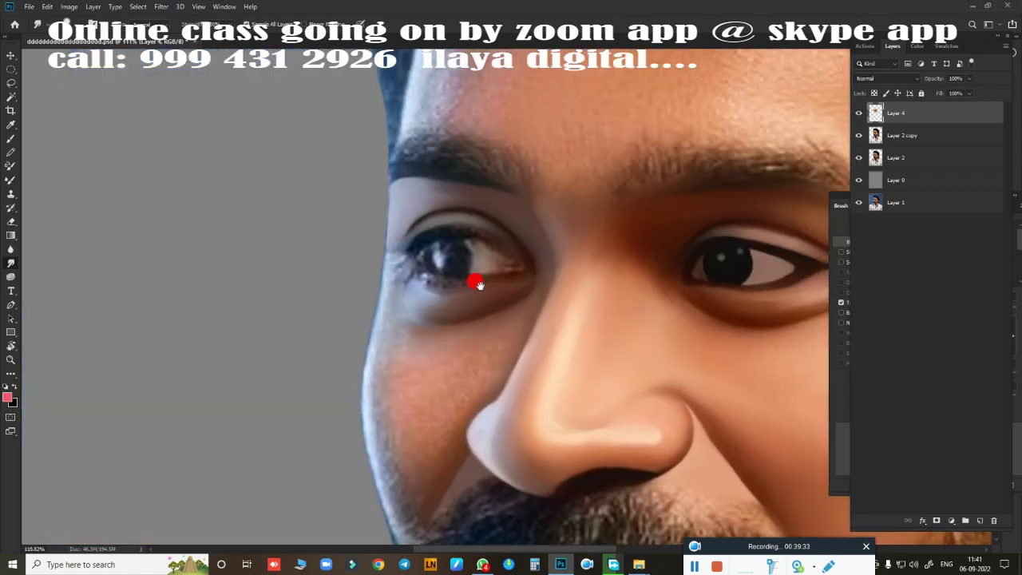
pyautogui.scroll(4, 472, 278)
pyautogui.scroll(-1, 368, 269)
pyautogui.click(858, 113)
pyautogui.moveTo(295, 438); pyautogui.dragTo(341, 226)
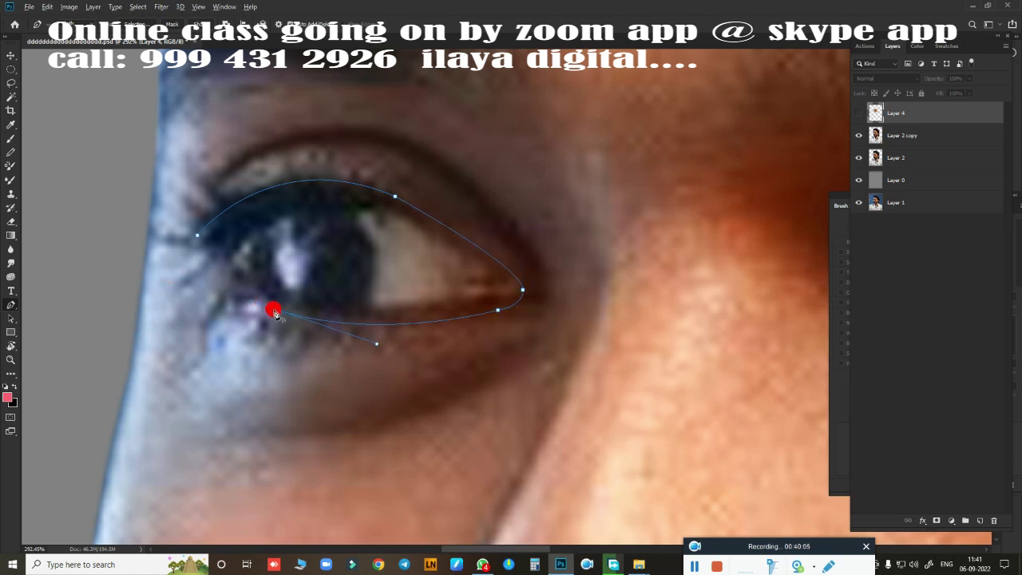
pyautogui.click(858, 113)
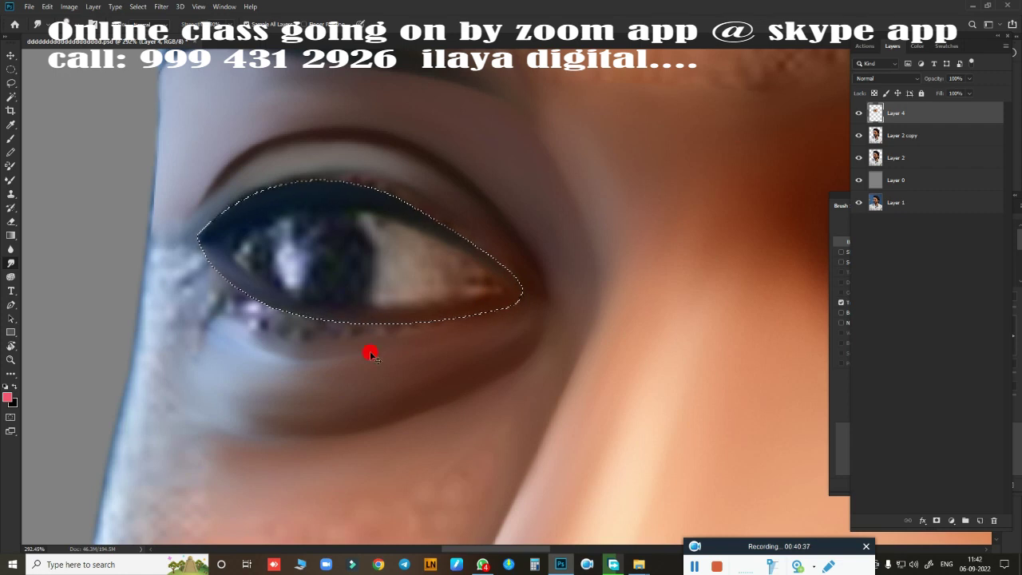
# Step: Blend the upper lid, lower lashes and lower lid into the cheek, then marquee the iris
pyautogui.moveTo(224, 222); pyautogui.dragTo(418, 207)
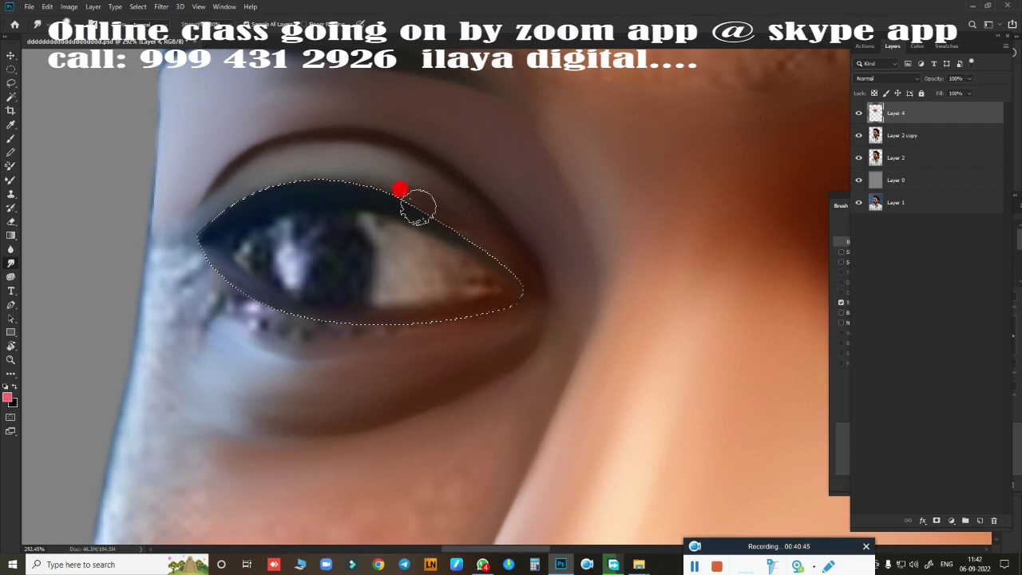
pyautogui.moveTo(199, 273)
pyautogui.mouseDown()
pyautogui.moveTo(279, 341)
pyautogui.moveTo(242, 312)
pyautogui.mouseUp()
pyautogui.moveTo(319, 336)
pyautogui.mouseDown()
pyautogui.moveTo(359, 328)
pyautogui.moveTo(203, 404)
pyautogui.mouseUp()
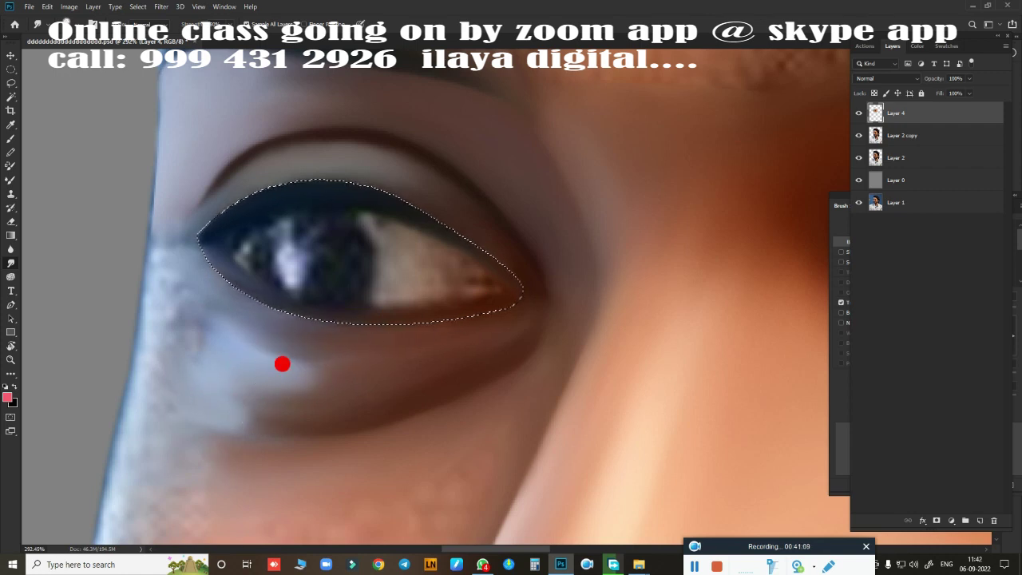
pyautogui.moveTo(497, 328)
pyautogui.mouseDown()
pyautogui.moveTo(190, 388)
pyautogui.moveTo(361, 331)
pyautogui.mouseUp()
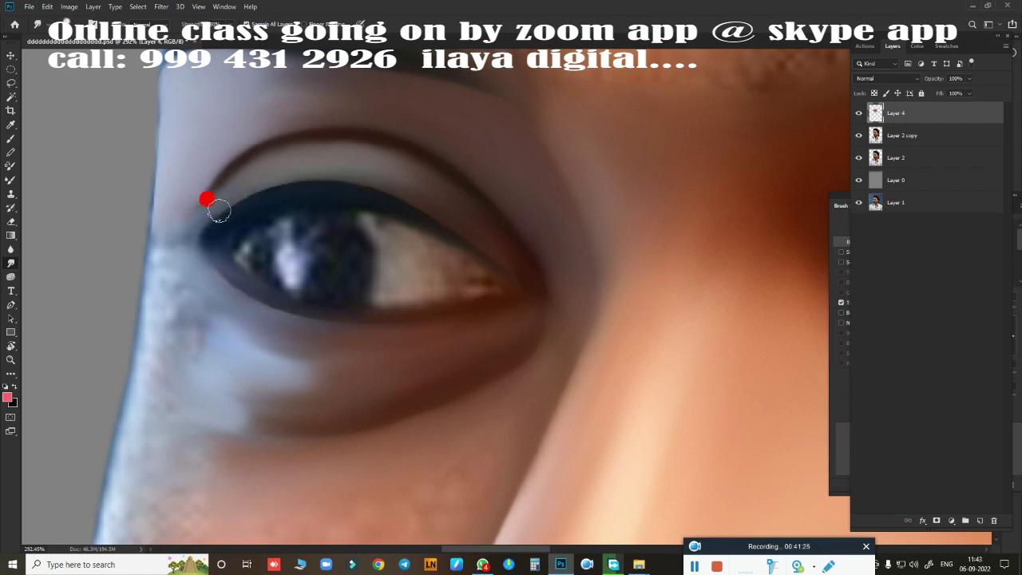
pyautogui.moveTo(396, 365)
pyautogui.mouseDown()
pyautogui.moveTo(309, 322)
pyautogui.moveTo(493, 311)
pyautogui.mouseUp()
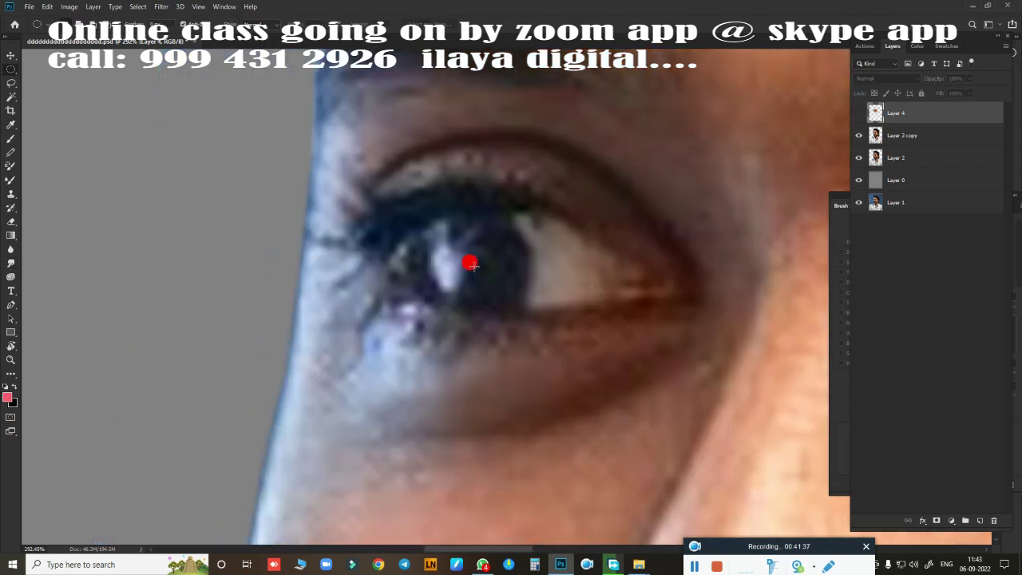
pyautogui.moveTo(471, 265); pyautogui.dragTo(528, 428)
# Step: Paint the iris selection a solid dark colour and add a new layer above Layer 4
pyautogui.click(859, 112)
pyautogui.moveTo(470, 265)
pyautogui.mouseDown()
pyautogui.moveTo(490, 270)
pyautogui.moveTo(483, 235)
pyautogui.moveTo(444, 245)
pyautogui.moveTo(479, 291)
pyautogui.moveTo(426, 234)
pyautogui.moveTo(470, 286)
pyautogui.moveTo(459, 281)
pyautogui.mouseUp()
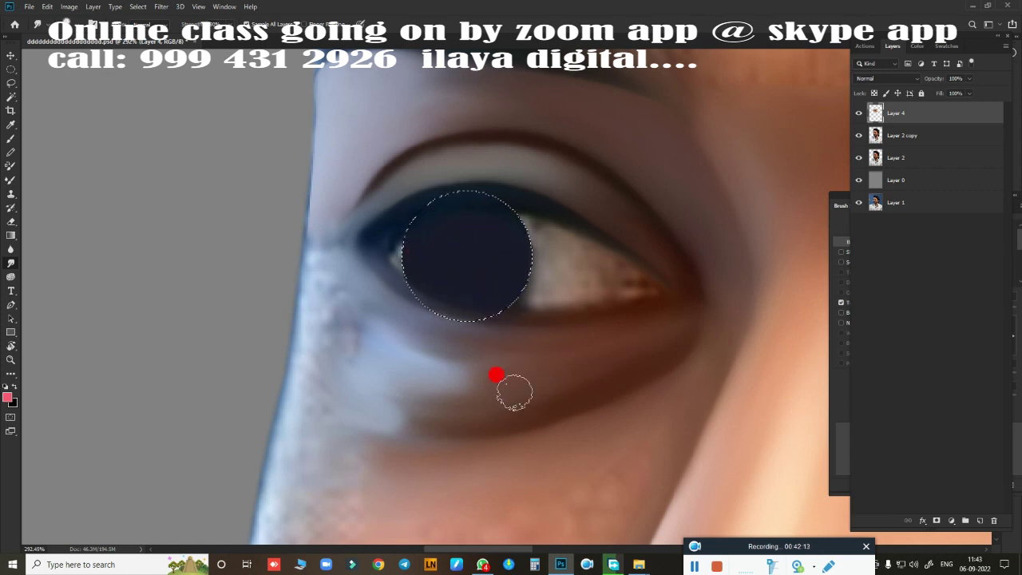
pyautogui.click(980, 520)
# Step: Toggle the painted eye layers' visibility to compare against the original eye
pyautogui.click(858, 135)
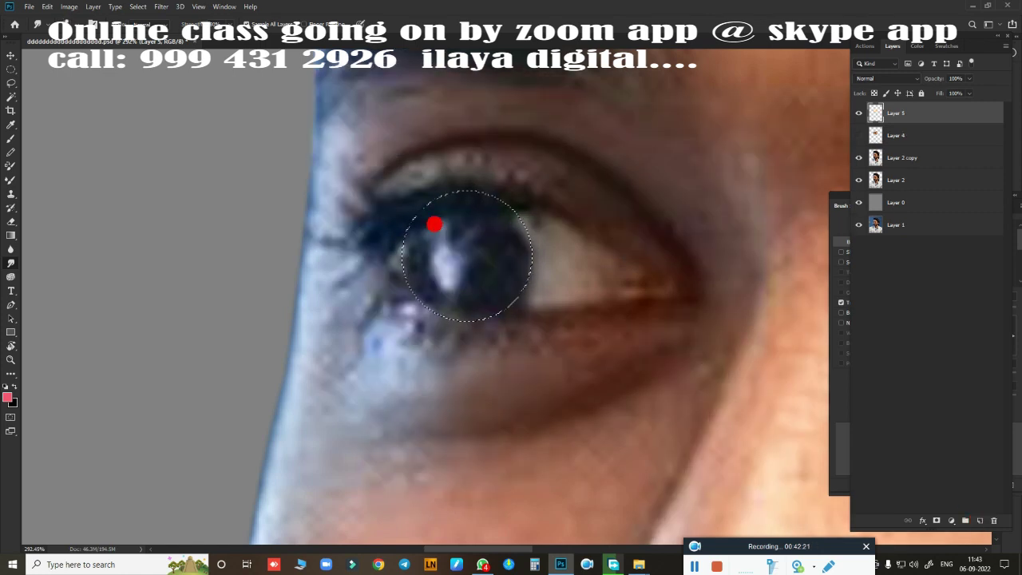
pyautogui.click(858, 135)
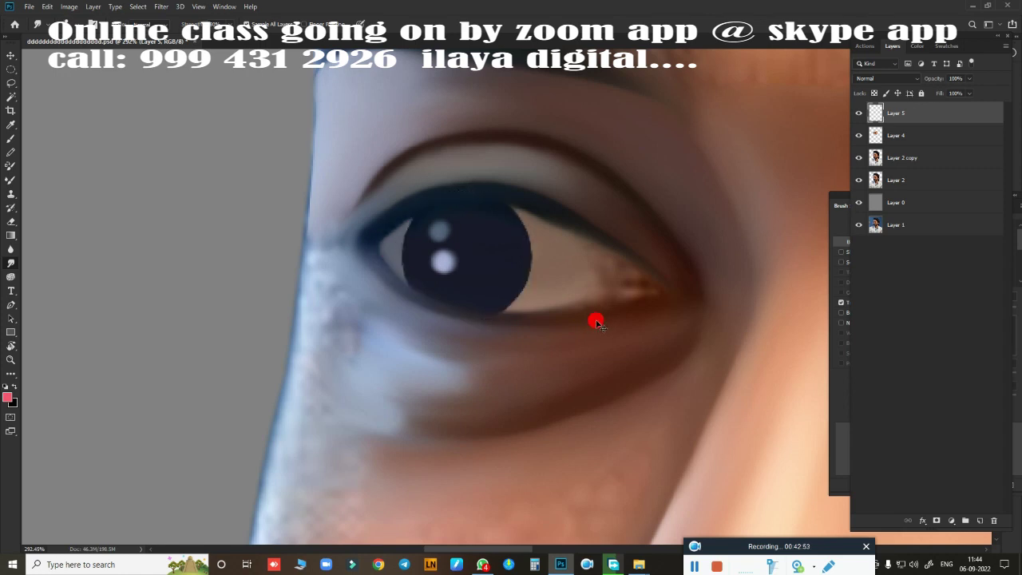
pyautogui.scroll(-5, 597, 322)
pyautogui.scroll(4, 308, 285)
pyautogui.click(876, 135)
# Step: Trace a closed curved path around the eye opening, corner to corner, and load it as a selection
pyautogui.press('Delete')
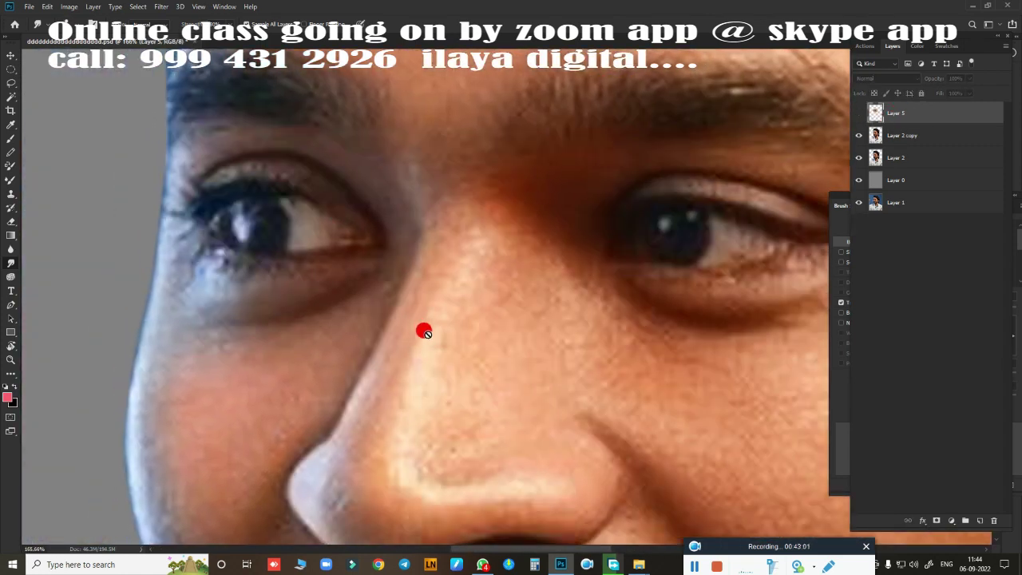
pyautogui.scroll(3, 456, 338)
pyautogui.scroll(-4, 342, 296)
pyautogui.press('p')
pyautogui.click(367, 273)
pyautogui.scroll(3, 367, 273)
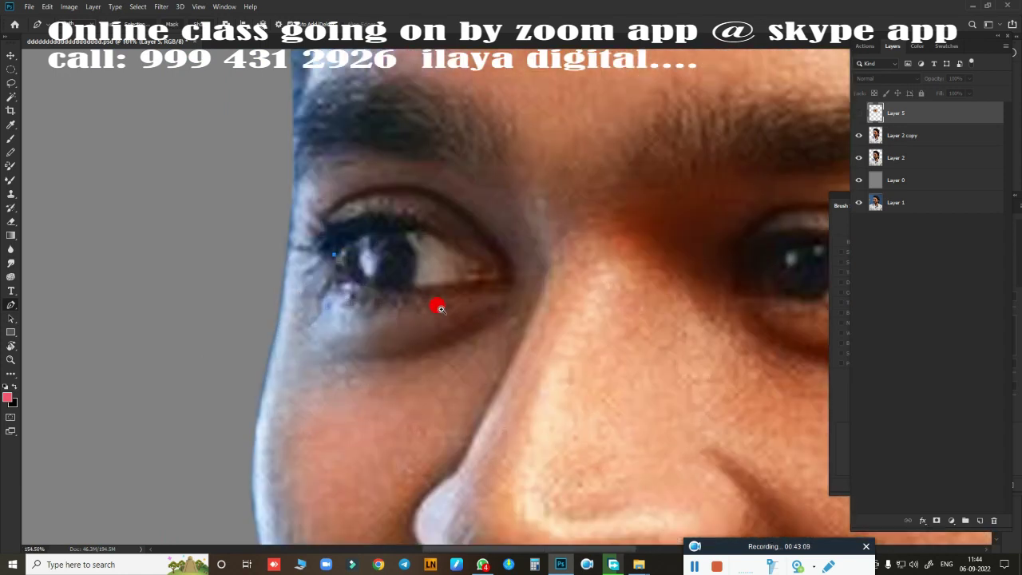
pyautogui.scroll(3, 441, 309)
pyautogui.moveTo(538, 223); pyautogui.dragTo(709, 379)
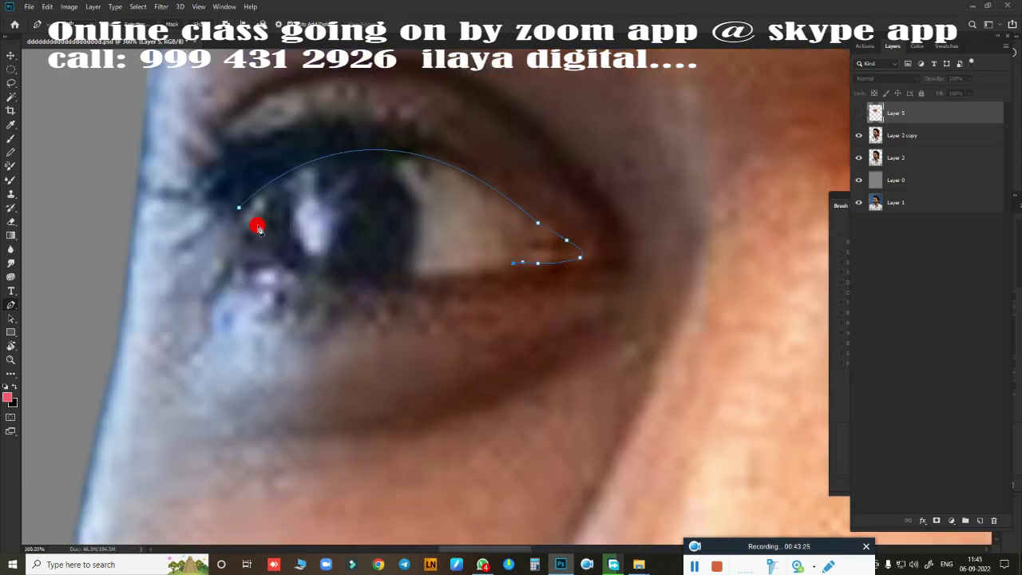
pyautogui.moveTo(156, 141); pyautogui.dragTo(135, 127)
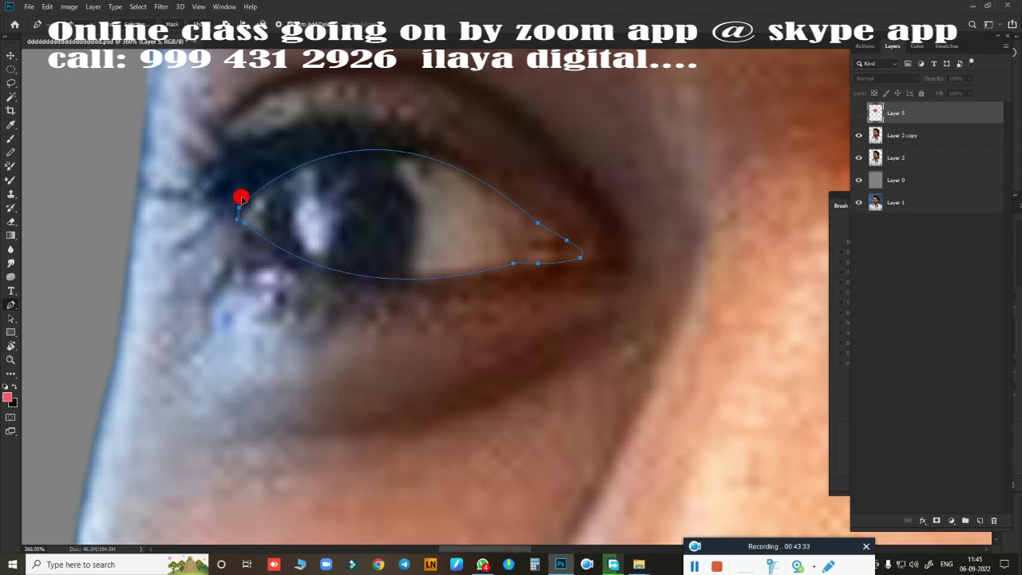
pyautogui.hotkey('ctrl', 'Return')
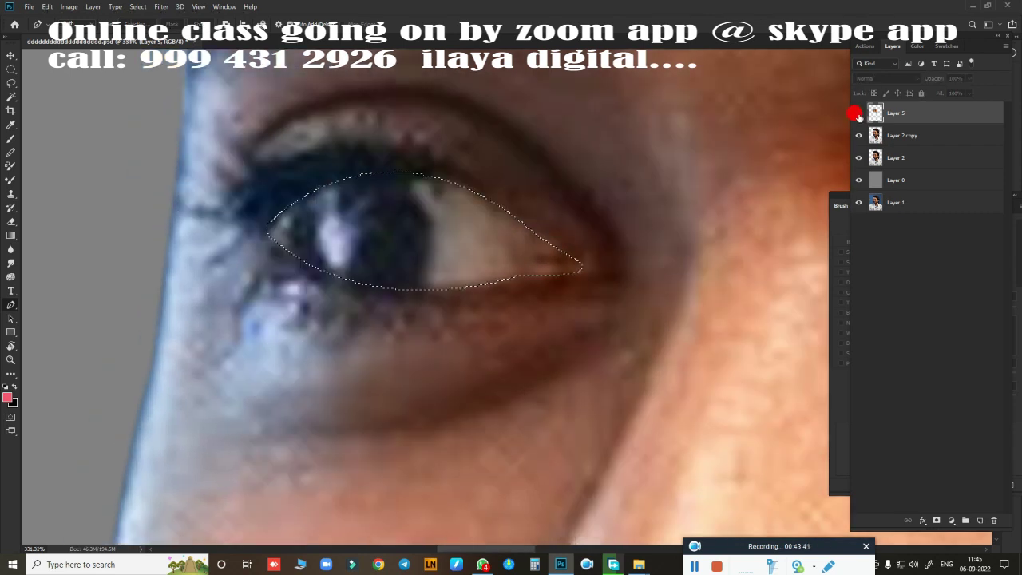
# Step: Show Layer 5 and brush the eye white smooth and pale, blending around the pupil's edge
pyautogui.click(859, 113)
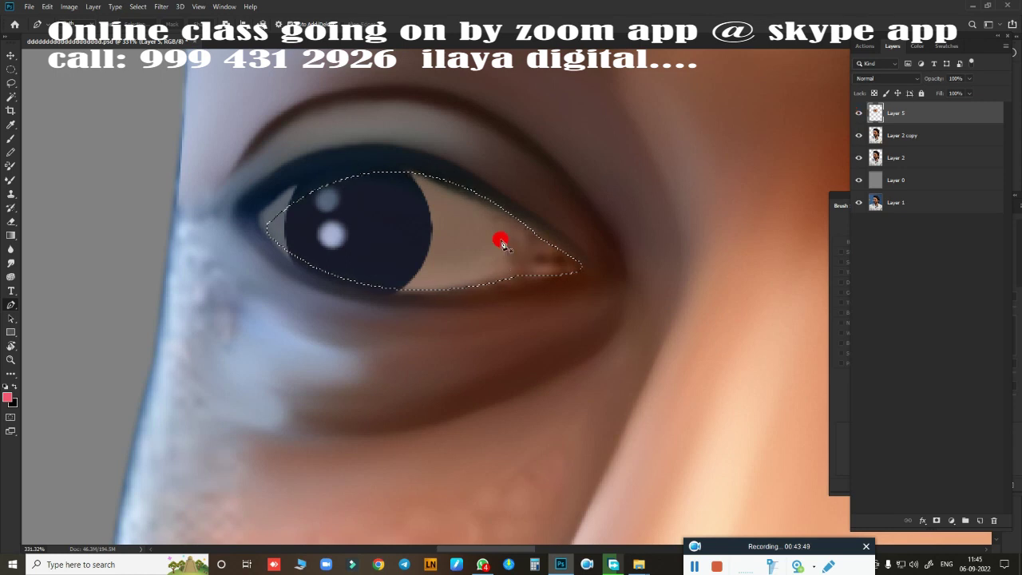
pyautogui.scroll(2, 499, 237)
pyautogui.moveTo(462, 222)
pyautogui.mouseDown()
pyautogui.moveTo(509, 203)
pyautogui.moveTo(507, 290)
pyautogui.moveTo(579, 281)
pyautogui.moveTo(520, 273)
pyautogui.moveTo(551, 269)
pyautogui.mouseUp()
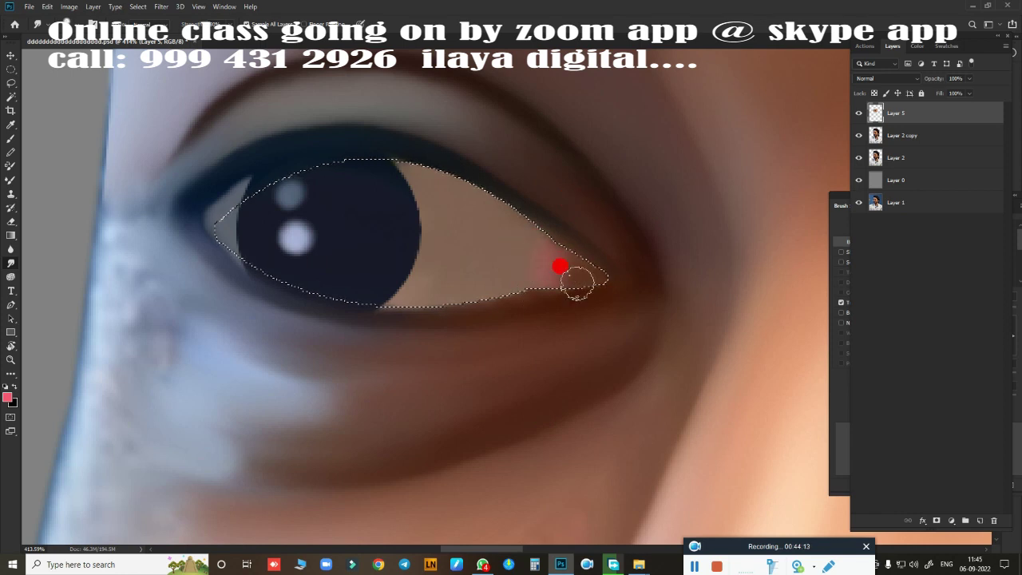
pyautogui.moveTo(206, 241); pyautogui.dragTo(274, 220)
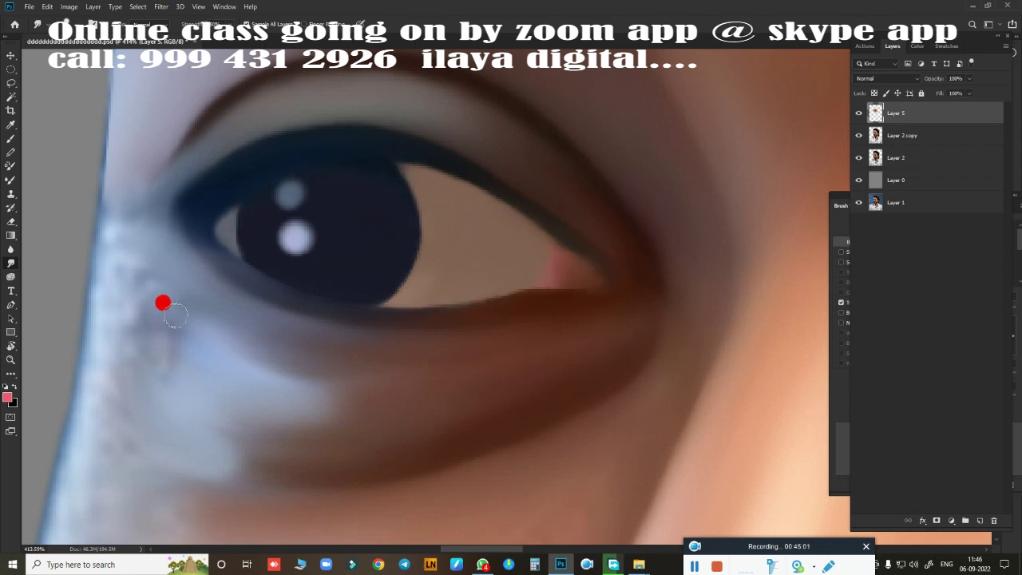
# Step: Bring the left face edge into view and smooth and lighten it with the Mixer Brush
pyautogui.scroll(-5, 279, 240)
pyautogui.scroll(5, 354, 279)
pyautogui.scroll(-5, 278, 242)
pyautogui.scroll(5, 341, 254)
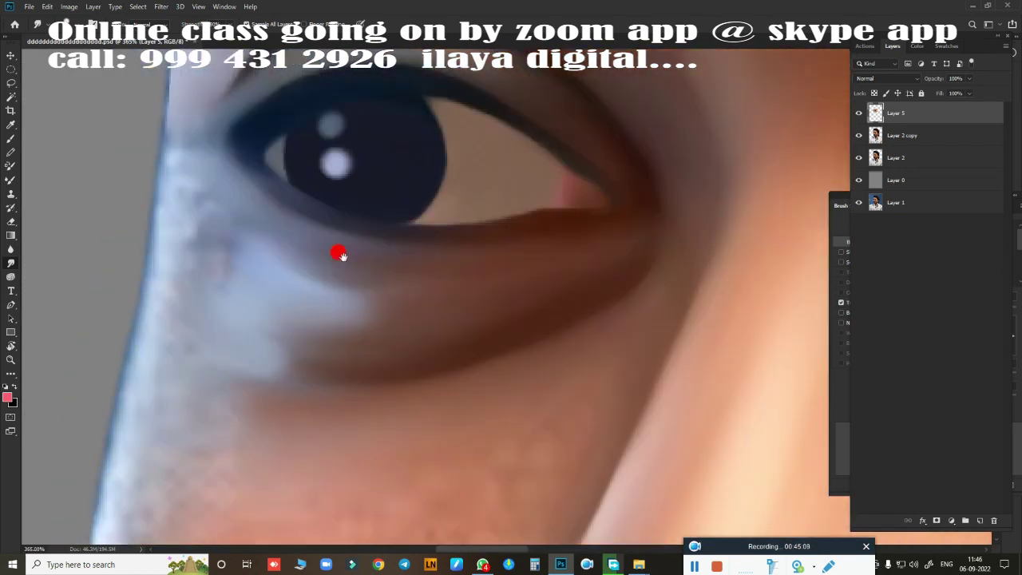
pyautogui.scroll(2, 339, 254)
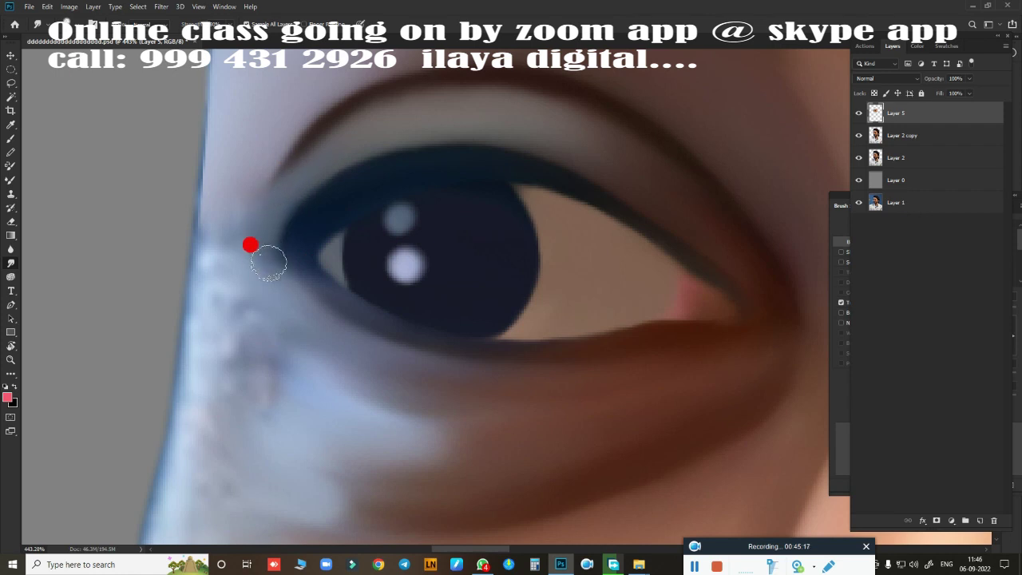
pyautogui.scroll(-5, 288, 252)
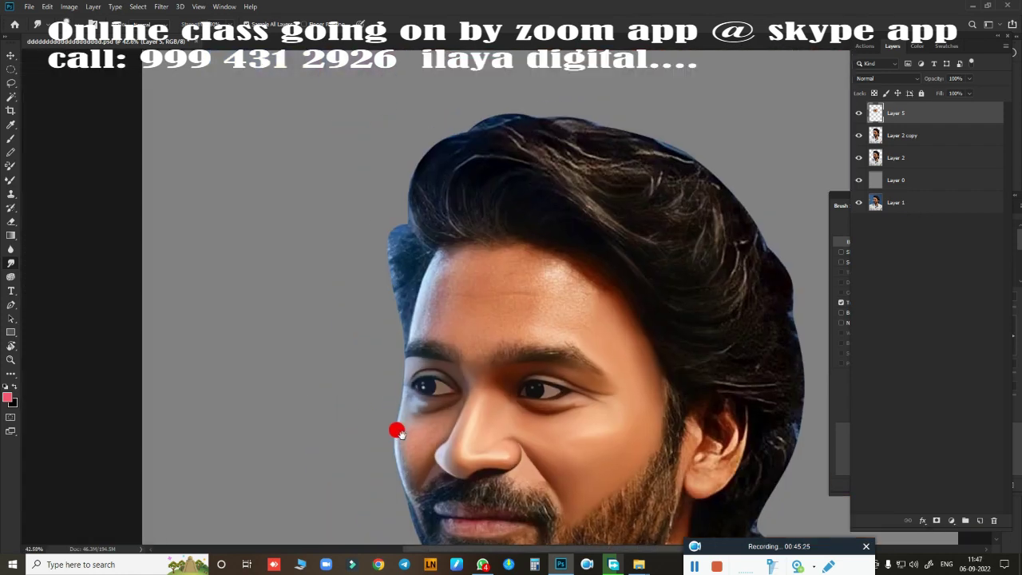
pyautogui.scroll(2, 370, 315)
pyautogui.scroll(8, 375, 352)
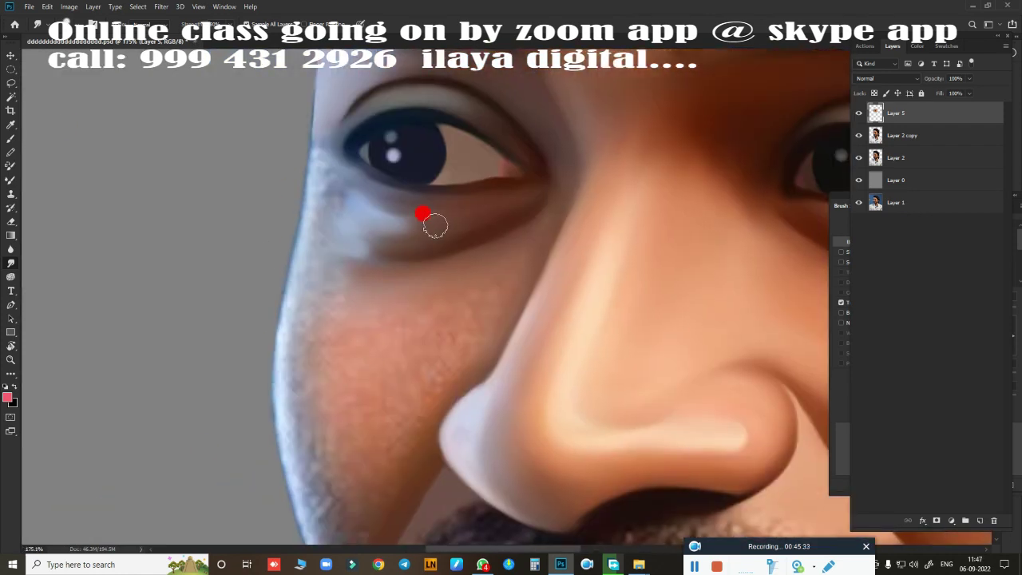
pyautogui.scroll(-3, 424, 214)
pyautogui.scroll(-7, 423, 214)
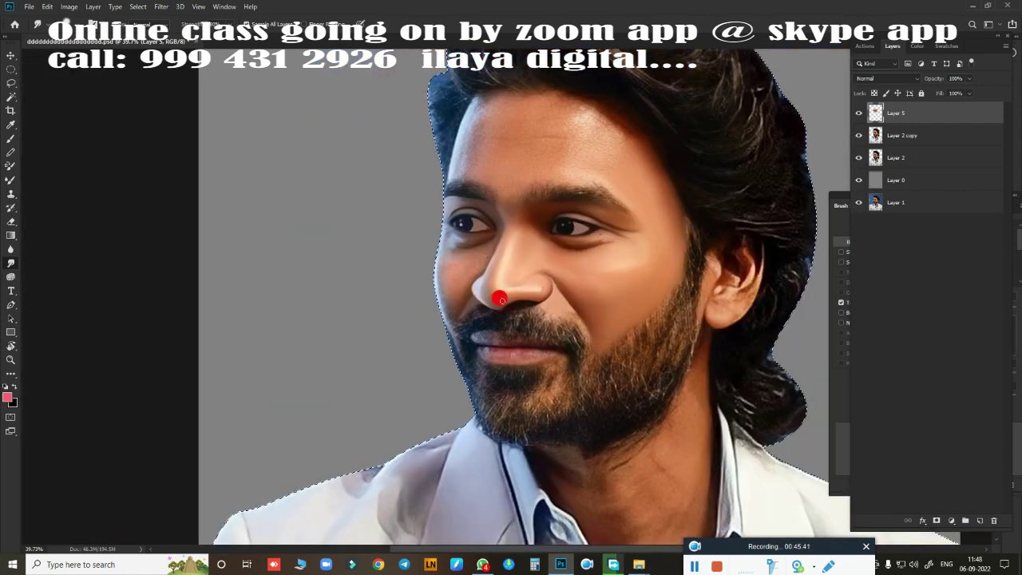
pyautogui.scroll(5, 500, 299)
pyautogui.scroll(8, 438, 253)
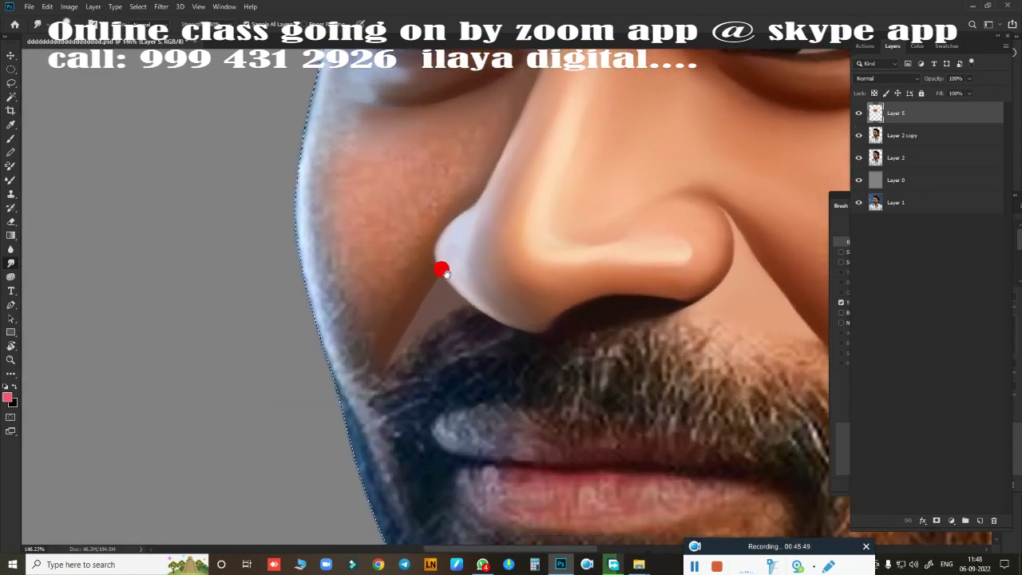
pyautogui.moveTo(441, 270); pyautogui.dragTo(415, 308)
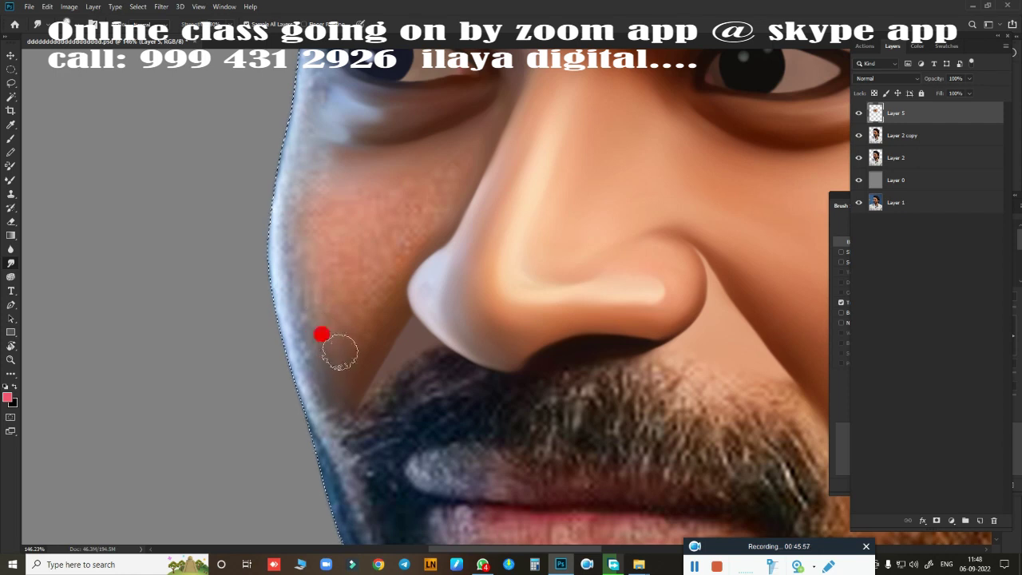
pyautogui.moveTo(295, 375); pyautogui.dragTo(303, 319)
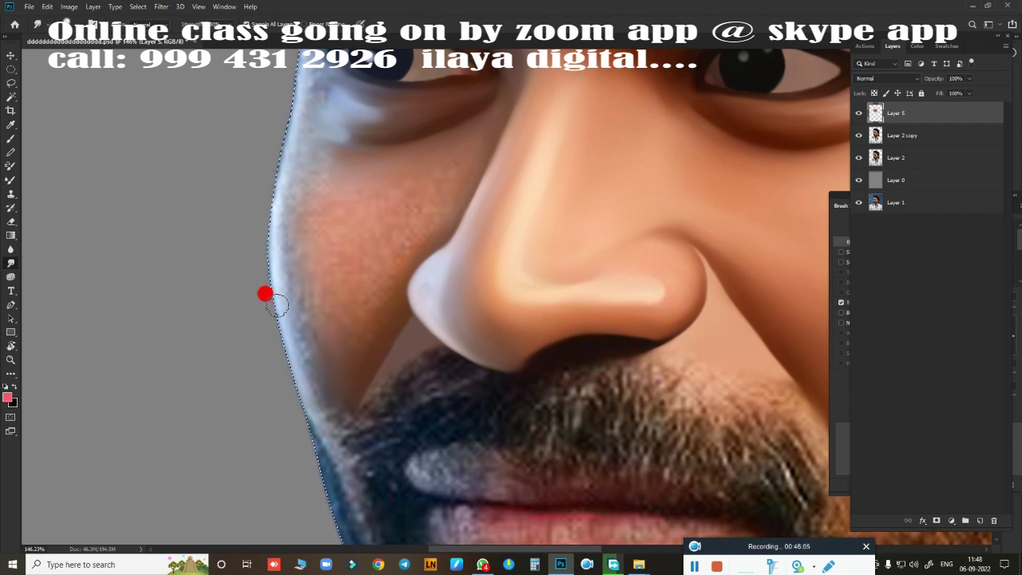
# Step: Start a Pen path with an anchor on the left cheek edge heading toward the beard
pyautogui.scroll(2, 360, 360)
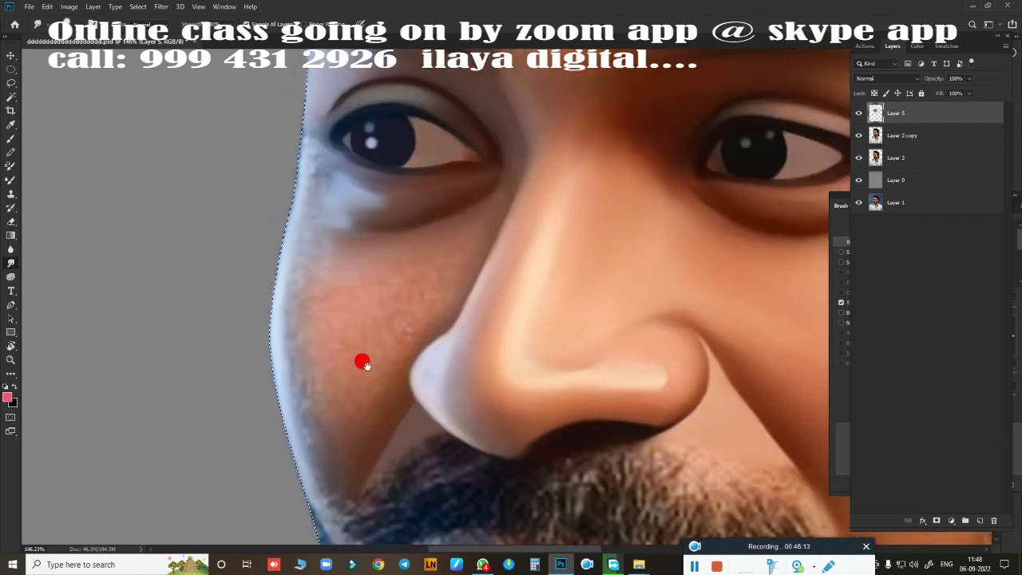
pyautogui.scroll(2, 337, 335)
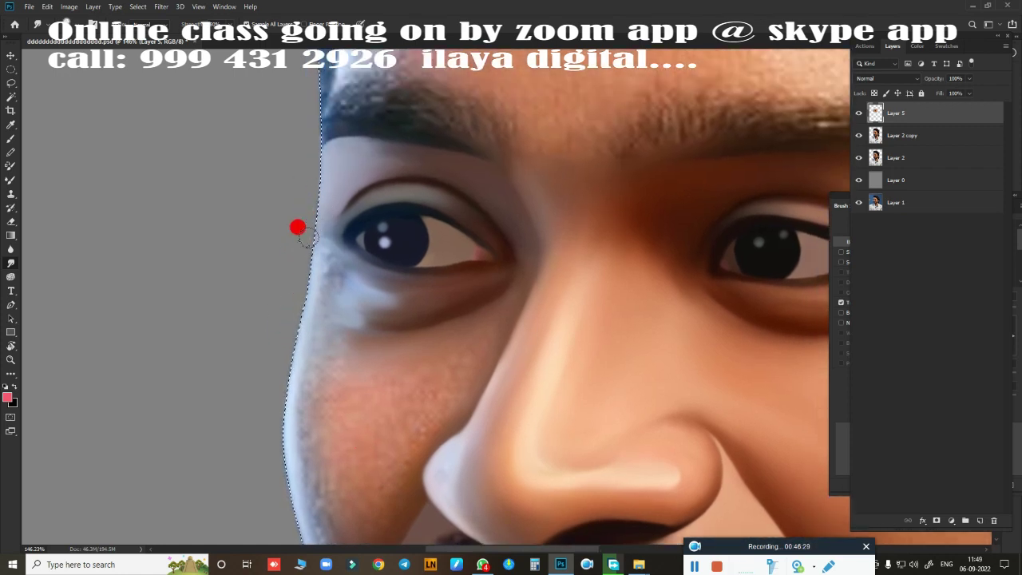
pyautogui.scroll(-3, 371, 254)
pyautogui.scroll(-3, 359, 228)
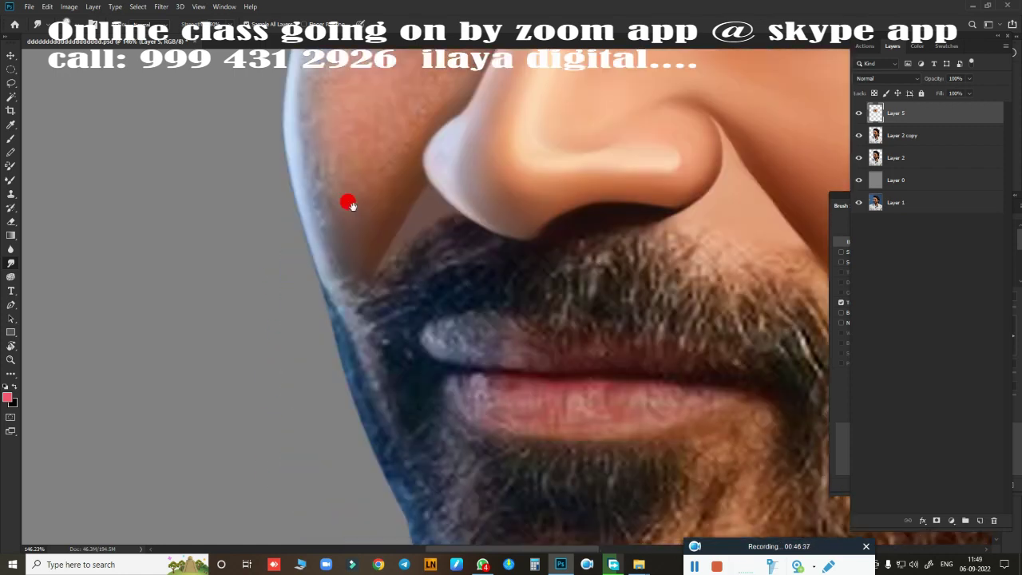
pyautogui.scroll(-2, 315, 180)
pyautogui.scroll(3, 275, 240)
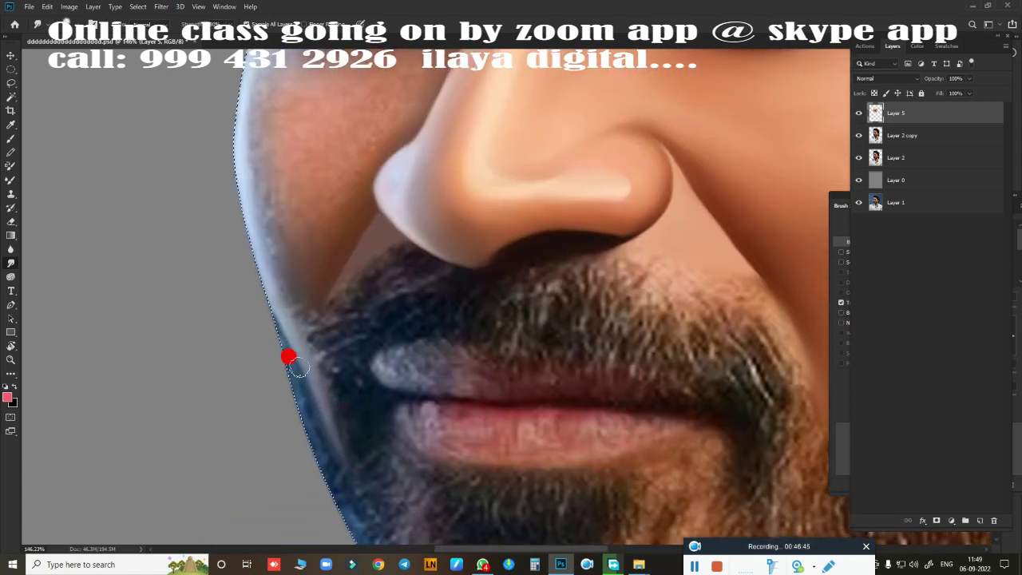
pyautogui.scroll(-3, 312, 311)
pyautogui.scroll(4, 394, 235)
pyautogui.scroll(1, 380, 332)
pyautogui.scroll(-3, 380, 332)
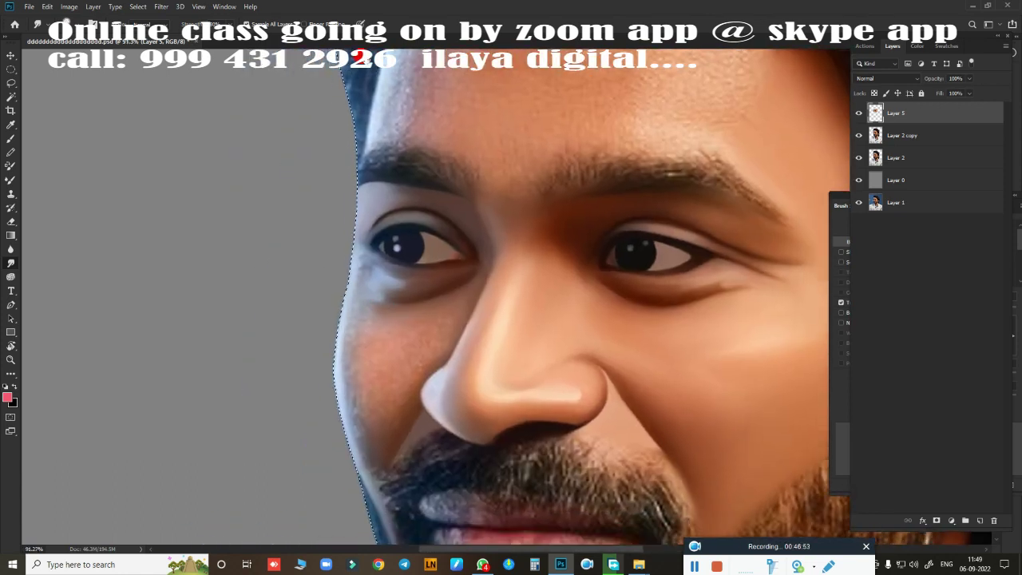
pyautogui.scroll(2, 406, 226)
pyautogui.scroll(-3, 459, 297)
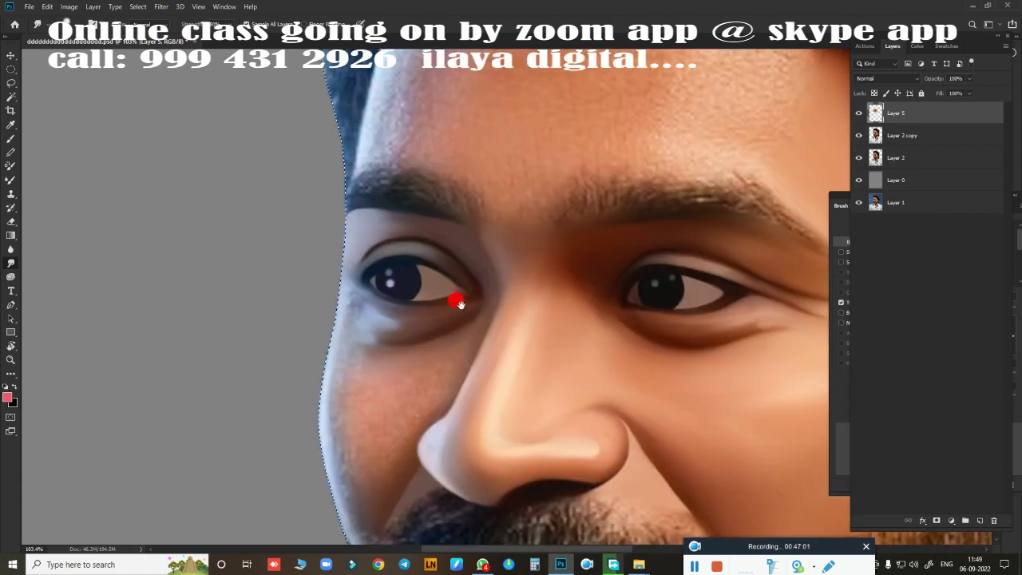
pyautogui.scroll(-2, 488, 268)
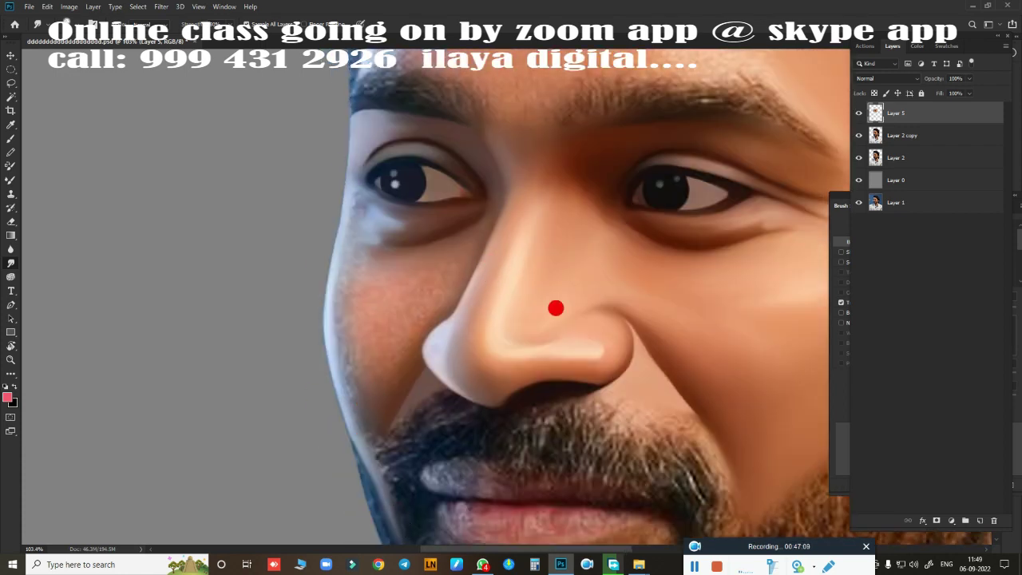
pyautogui.scroll(1, 346, 146)
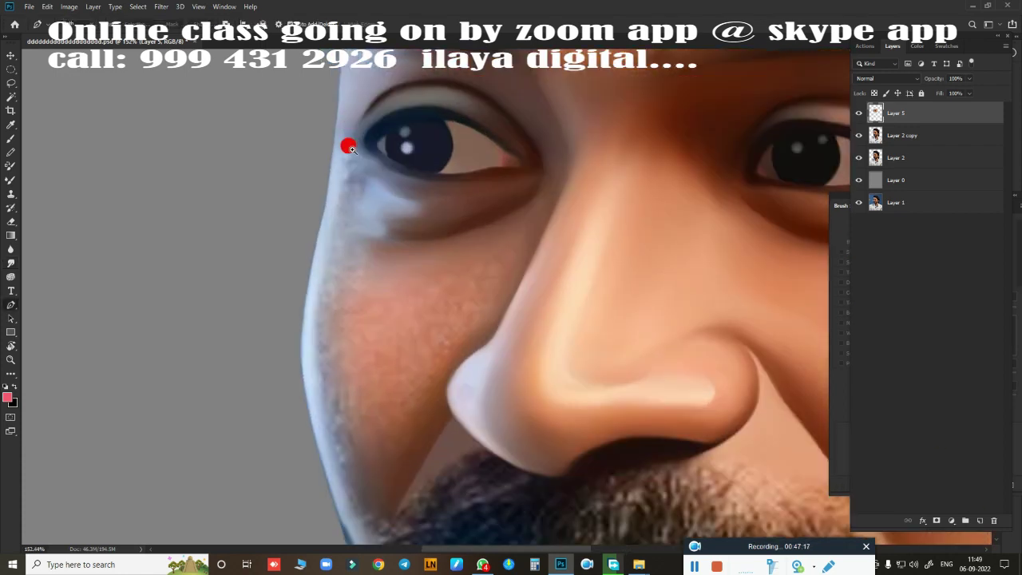
pyautogui.scroll(2, 352, 135)
pyautogui.click(329, 246)
# Step: Extend the cheek outline toward the beard and soften the bluish cheek edge near the eye
pyautogui.click(320, 345)
pyautogui.scroll(-2, 335, 319)
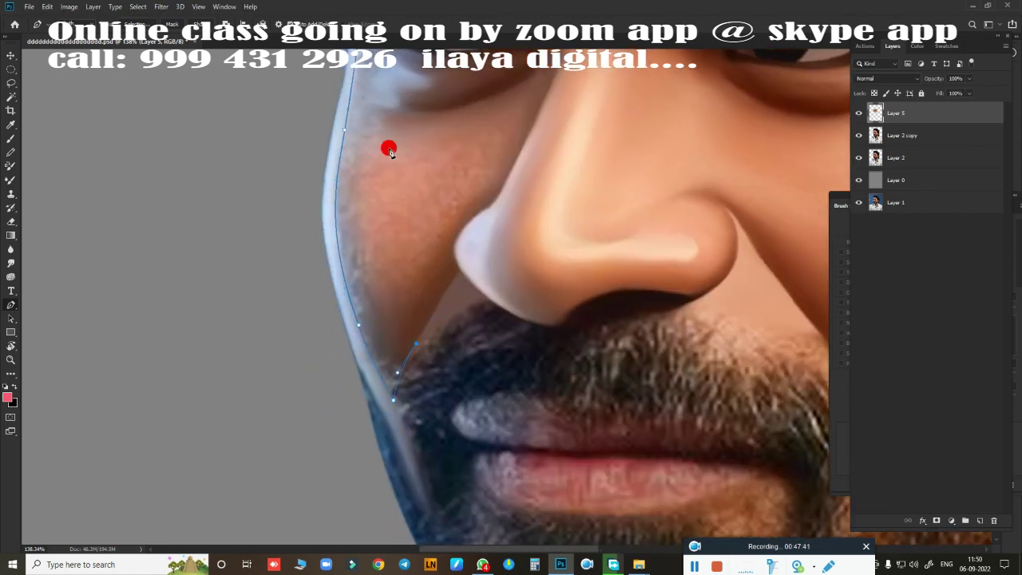
pyautogui.scroll(2, 389, 151)
pyautogui.scroll(4, 481, 298)
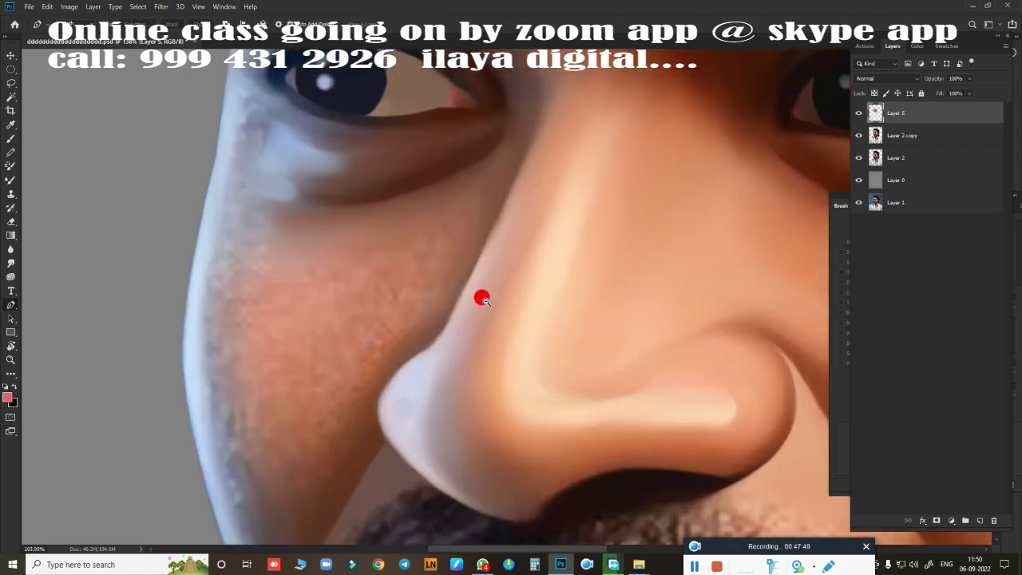
pyautogui.moveTo(481, 298); pyautogui.dragTo(561, 366)
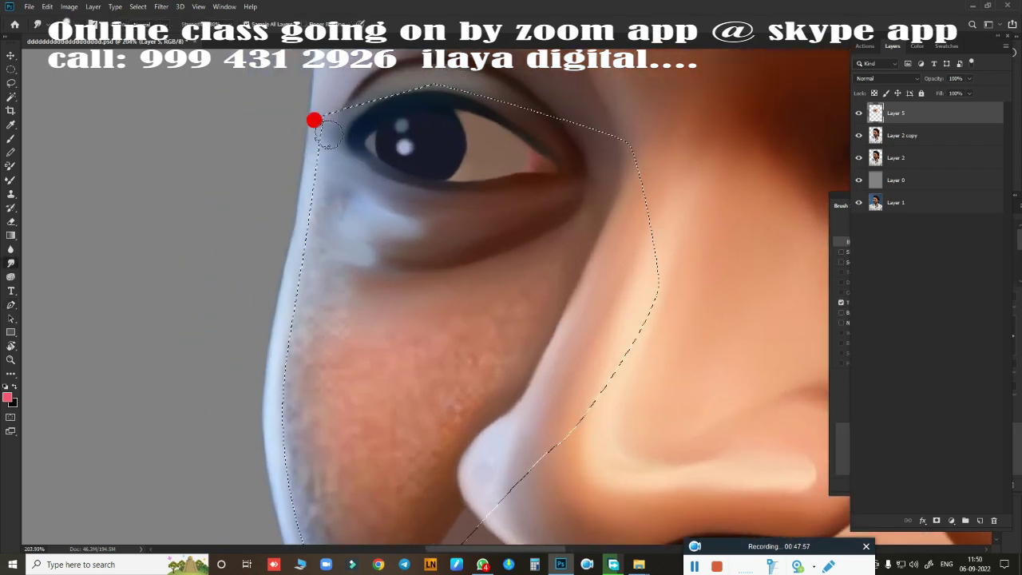
pyautogui.moveTo(329, 137); pyautogui.dragTo(287, 342)
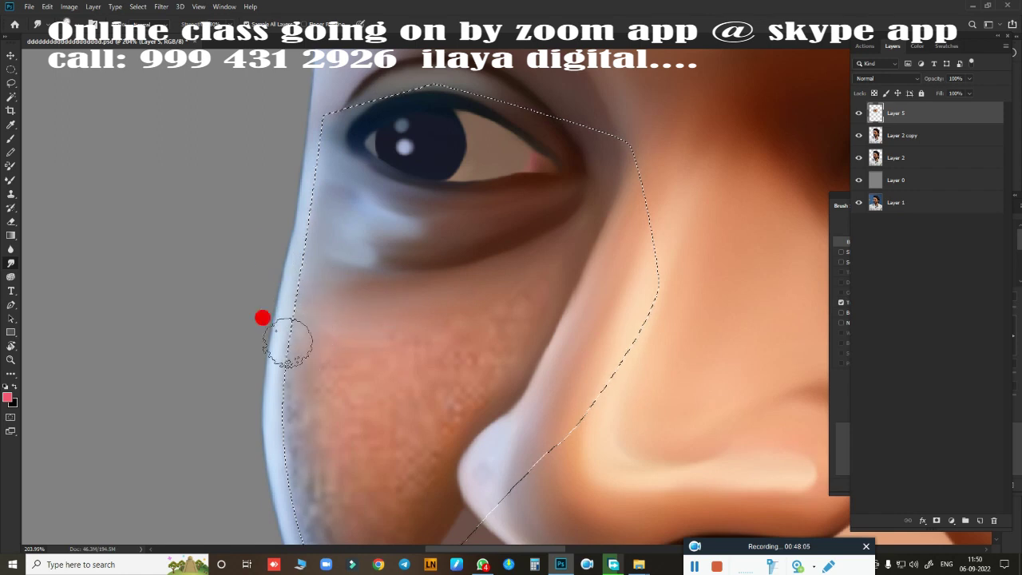
# Step: Blend the cheek edge upward and smooth the blotchy cheek skin between nose and beard
pyautogui.scroll(-3, 431, 294)
pyautogui.scroll(2, 283, 218)
pyautogui.scroll(-4, 373, 372)
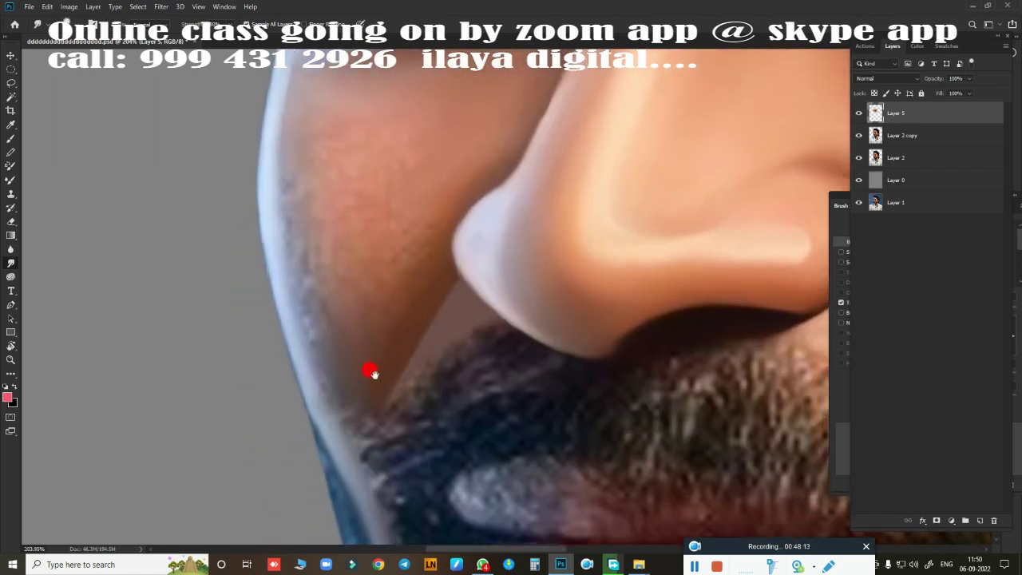
pyautogui.moveTo(326, 429)
pyautogui.mouseDown()
pyautogui.moveTo(326, 377)
pyautogui.moveTo(269, 257)
pyautogui.mouseUp()
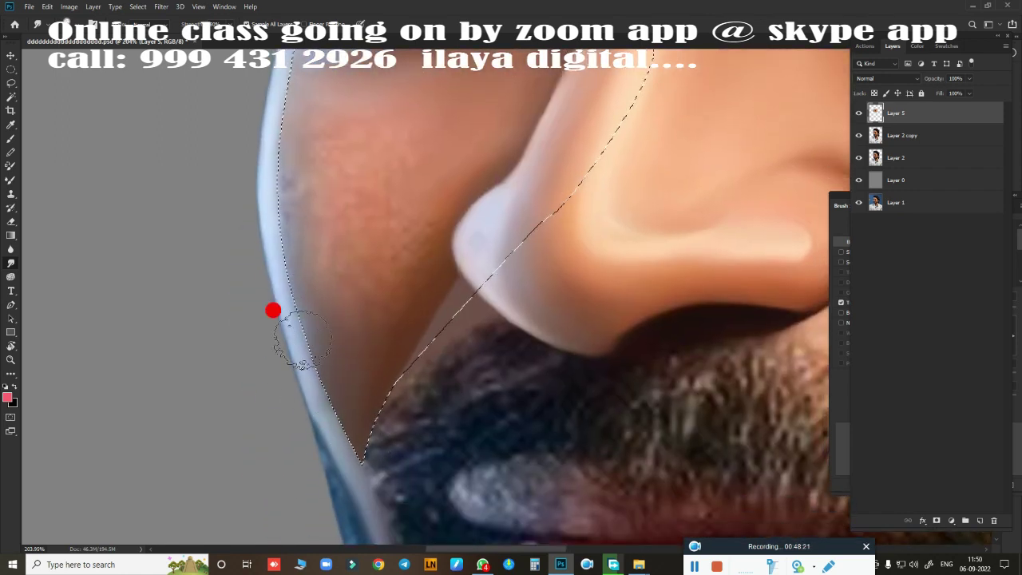
pyautogui.scroll(3, 311, 431)
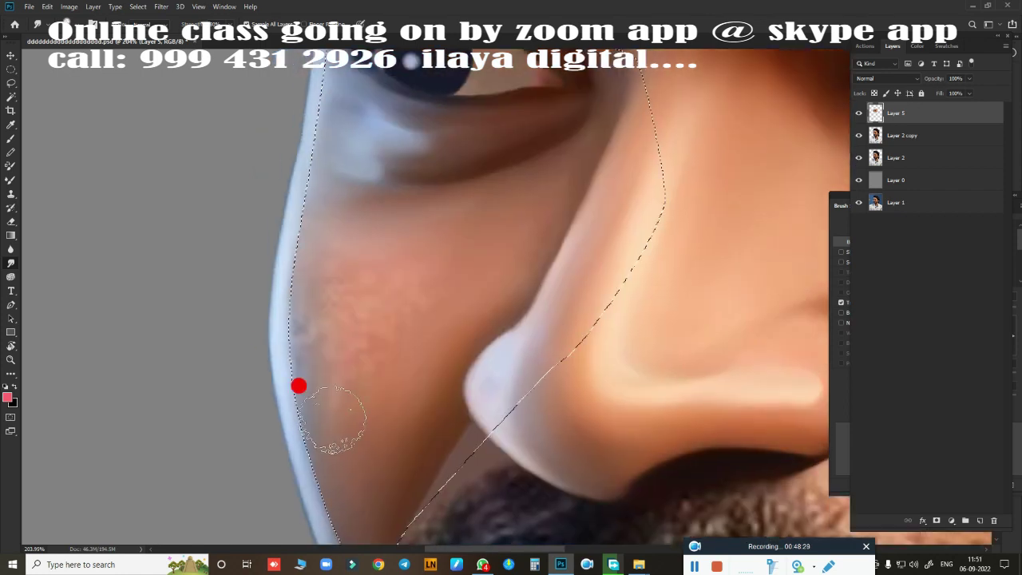
pyautogui.scroll(-2, 320, 415)
pyautogui.scroll(3, 344, 471)
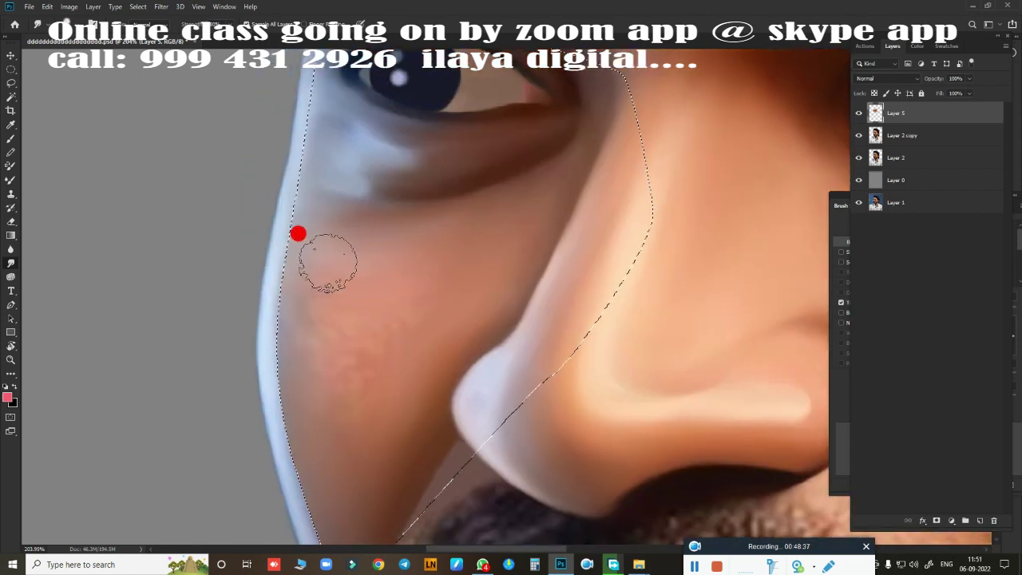
pyautogui.moveTo(328, 262)
pyautogui.mouseDown()
pyautogui.moveTo(364, 327)
pyautogui.moveTo(349, 392)
pyautogui.moveTo(330, 319)
pyautogui.moveTo(288, 264)
pyautogui.mouseUp()
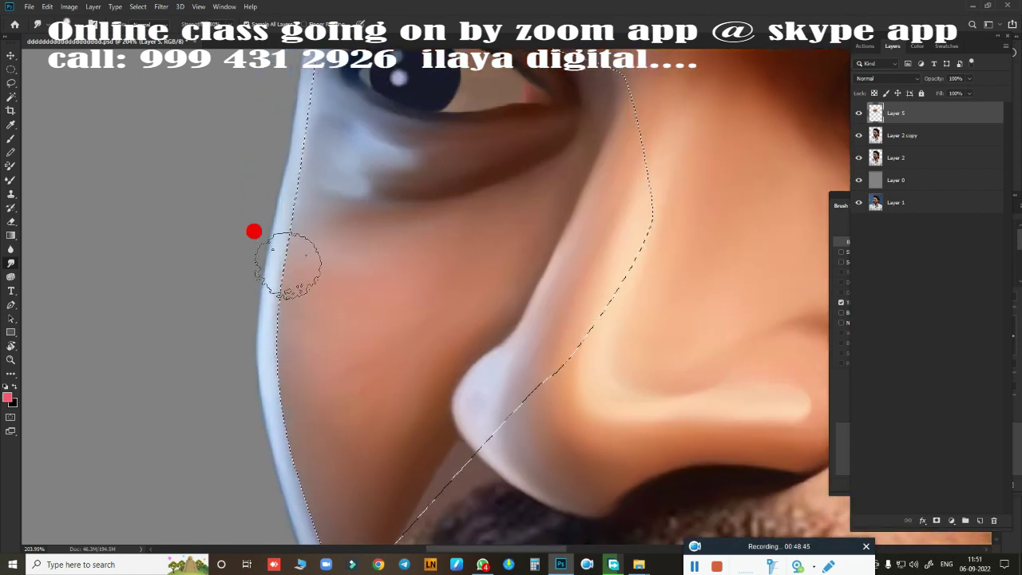
pyautogui.scroll(-3, 420, 306)
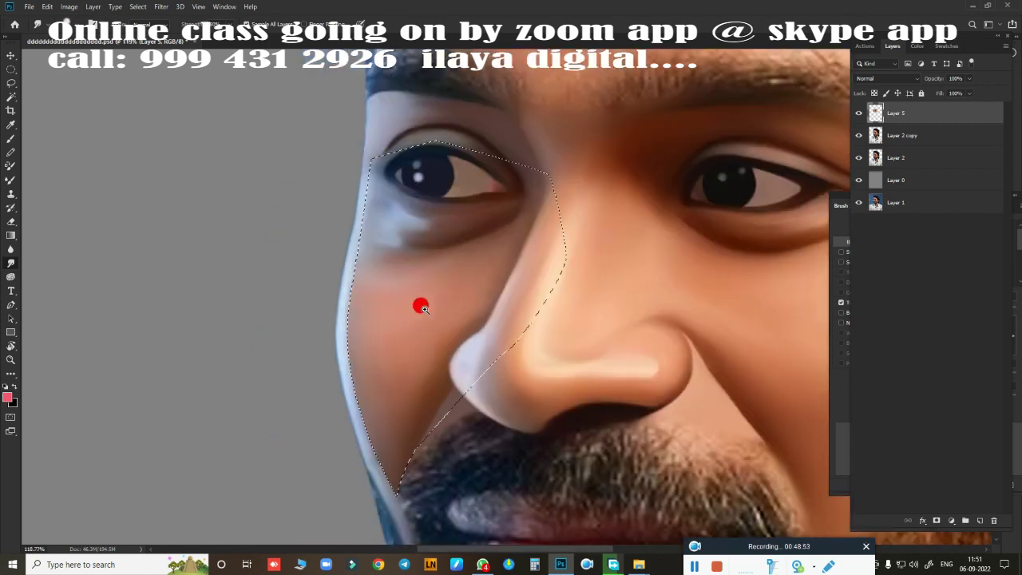
pyautogui.scroll(-2, 420, 307)
pyautogui.scroll(-2, 411, 334)
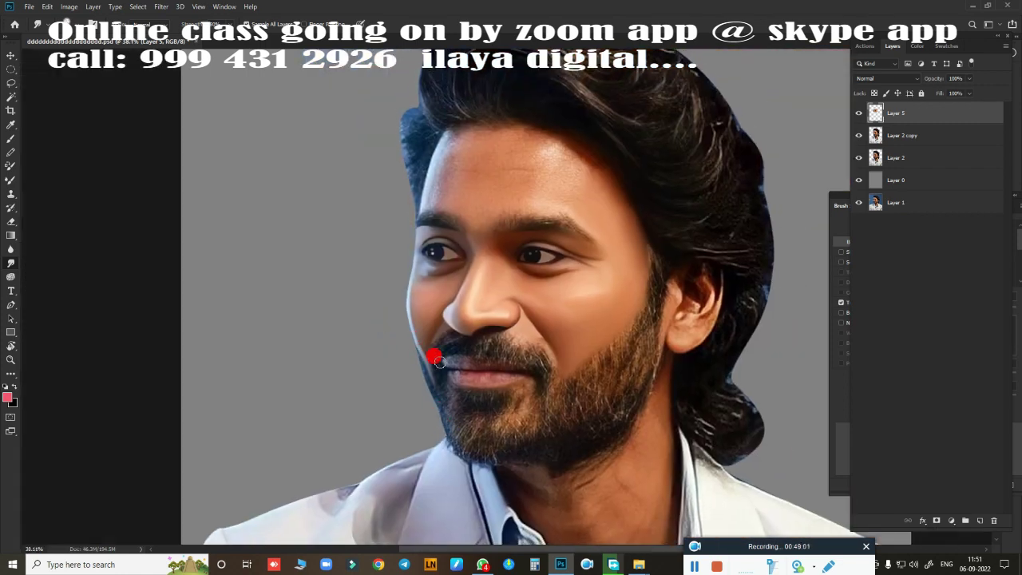
pyautogui.scroll(7, 438, 360)
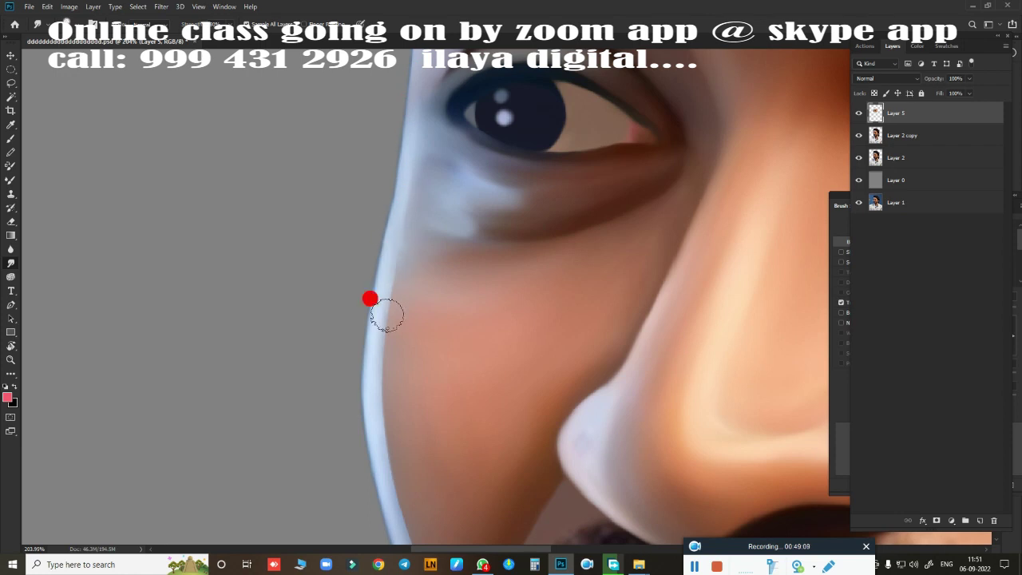
pyautogui.moveTo(374, 269); pyautogui.dragTo(359, 129)
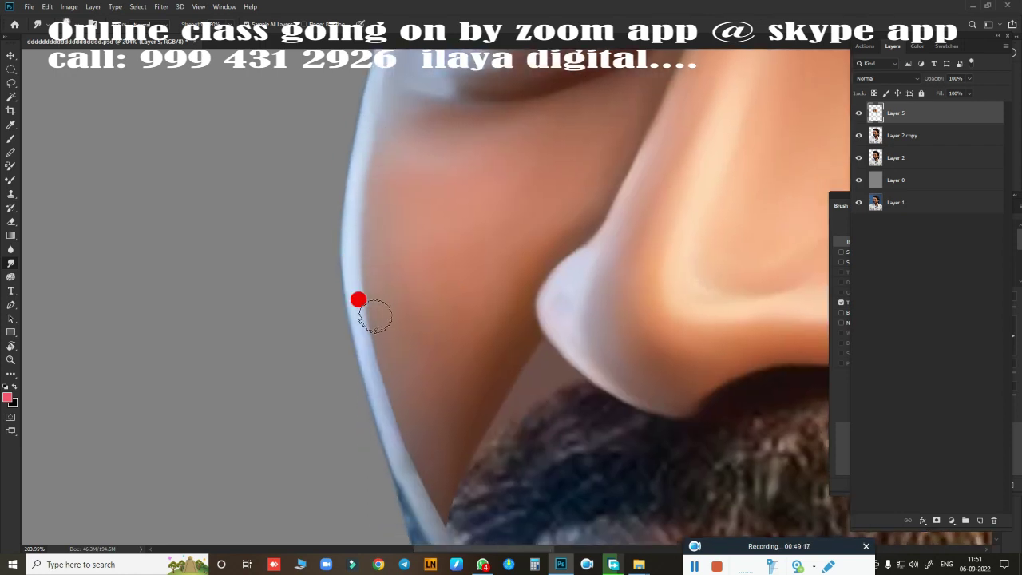
pyautogui.scroll(-3, 364, 307)
# Step: Erase the stray skin paint along the beard edge
pyautogui.scroll(-2, 359, 303)
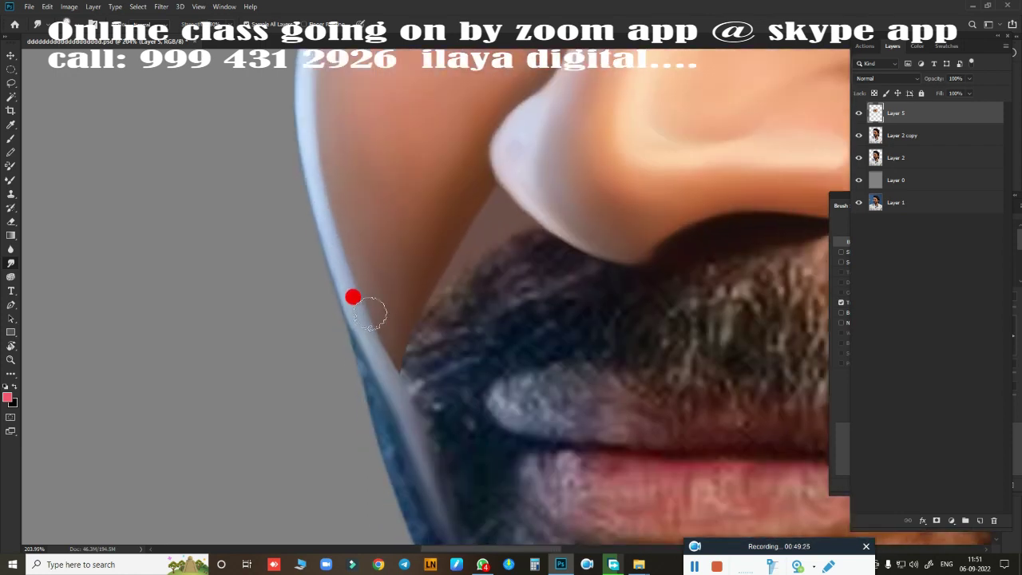
pyautogui.press('e')
pyautogui.moveTo(365, 330); pyautogui.dragTo(401, 411)
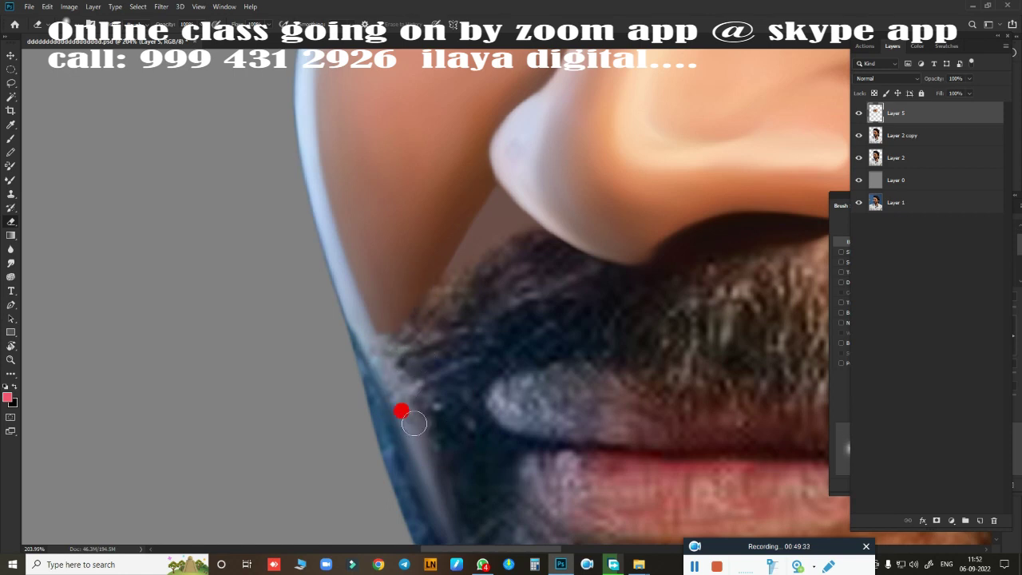
pyautogui.scroll(-3, 413, 423)
pyautogui.scroll(2, 375, 360)
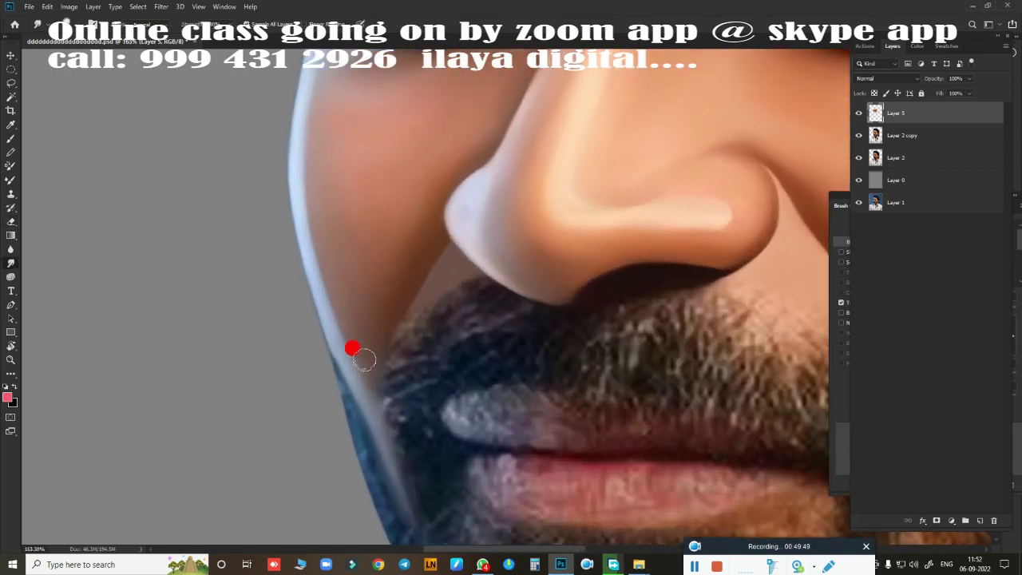
pyautogui.scroll(-3, 554, 357)
pyautogui.scroll(1, 348, 295)
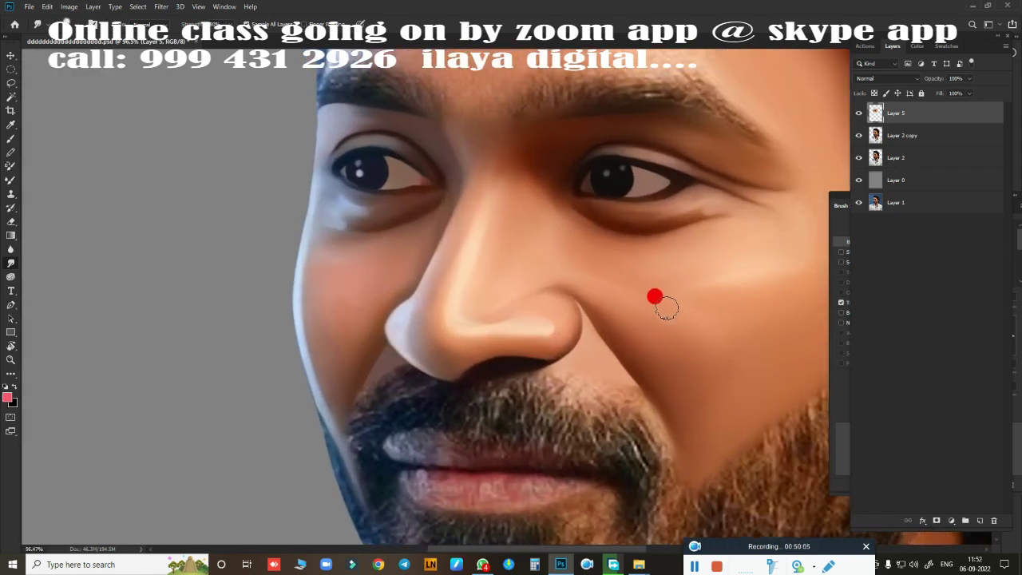
# Step: Blend the right eyebrow and the skin between the brows into smooth strokes
pyautogui.moveTo(691, 298); pyautogui.dragTo(522, 311)
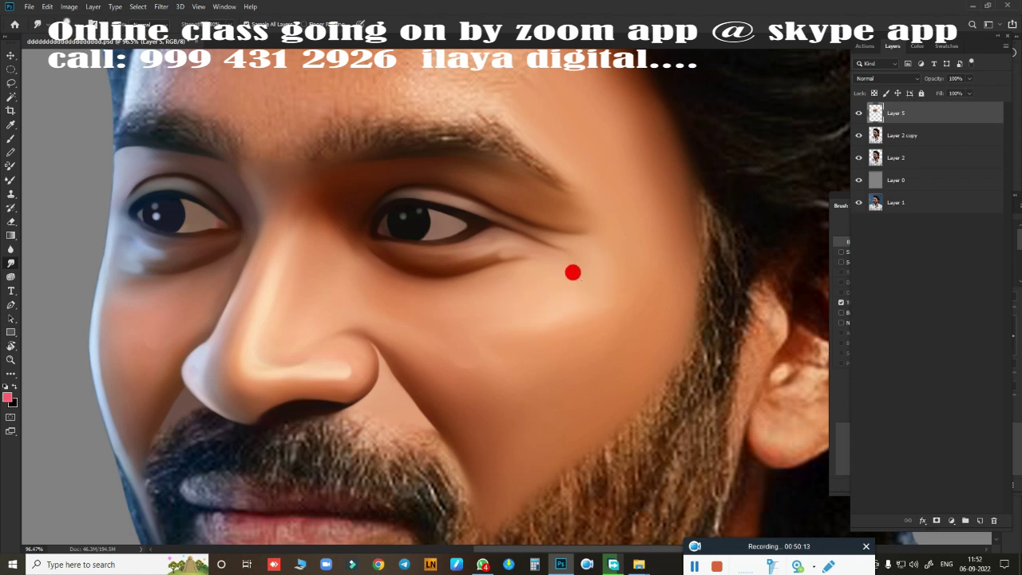
pyautogui.scroll(2, 488, 361)
pyautogui.moveTo(516, 247)
pyautogui.mouseDown()
pyautogui.moveTo(505, 297)
pyautogui.moveTo(431, 273)
pyautogui.mouseUp()
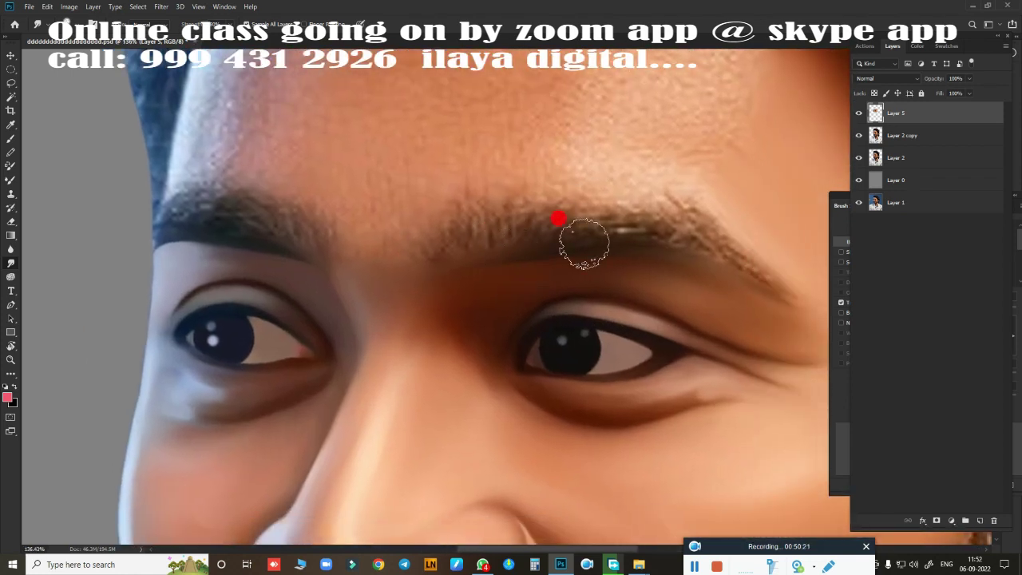
pyautogui.moveTo(556, 214)
pyautogui.mouseDown()
pyautogui.moveTo(694, 208)
pyautogui.moveTo(570, 219)
pyautogui.moveTo(769, 279)
pyautogui.moveTo(481, 248)
pyautogui.mouseUp()
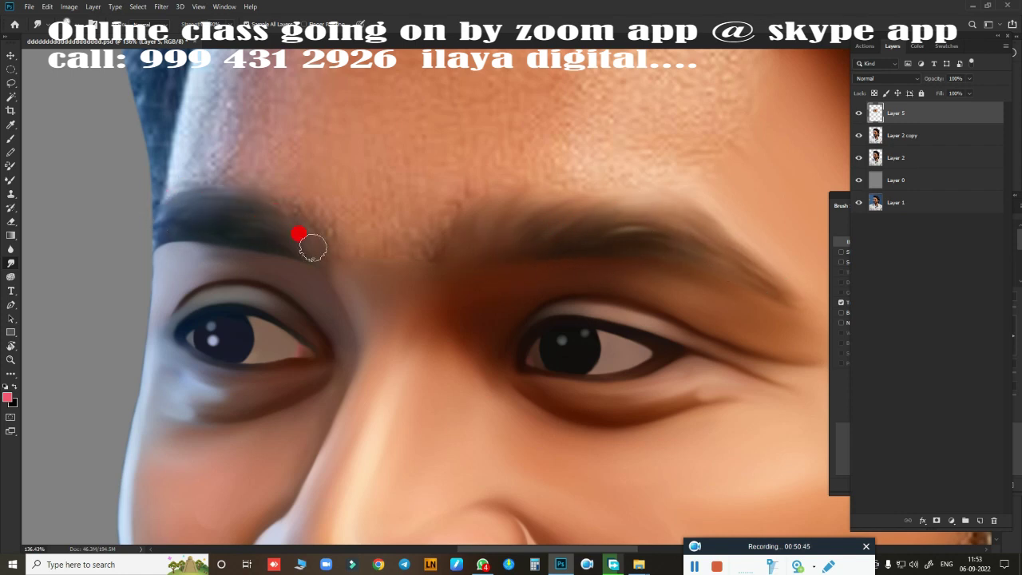
pyautogui.moveTo(343, 250)
pyautogui.mouseDown()
pyautogui.moveTo(430, 214)
pyautogui.moveTo(392, 210)
pyautogui.moveTo(385, 238)
pyautogui.moveTo(361, 243)
pyautogui.mouseUp()
pyautogui.scroll(2, 468, 269)
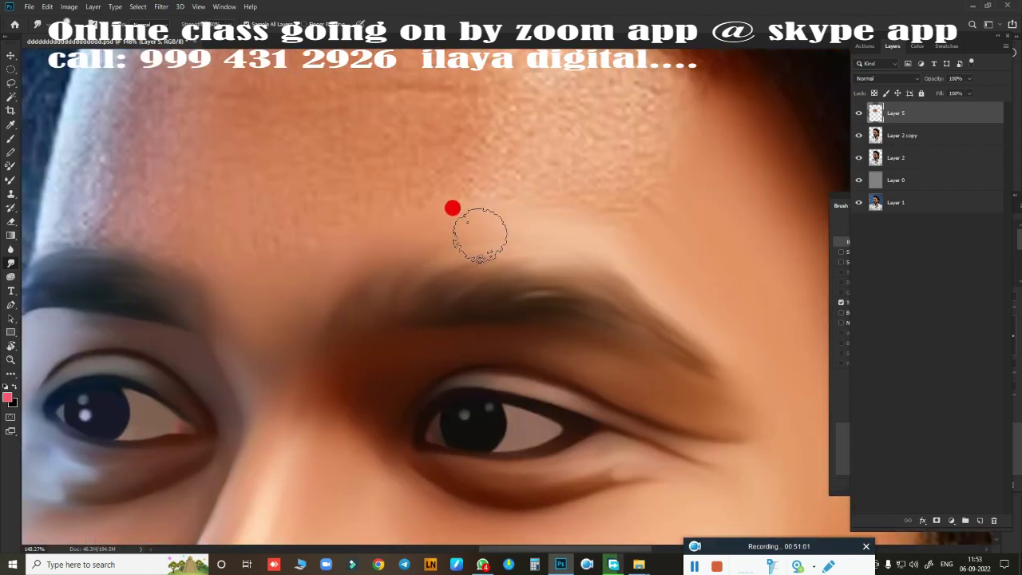
pyautogui.scroll(-3, 456, 221)
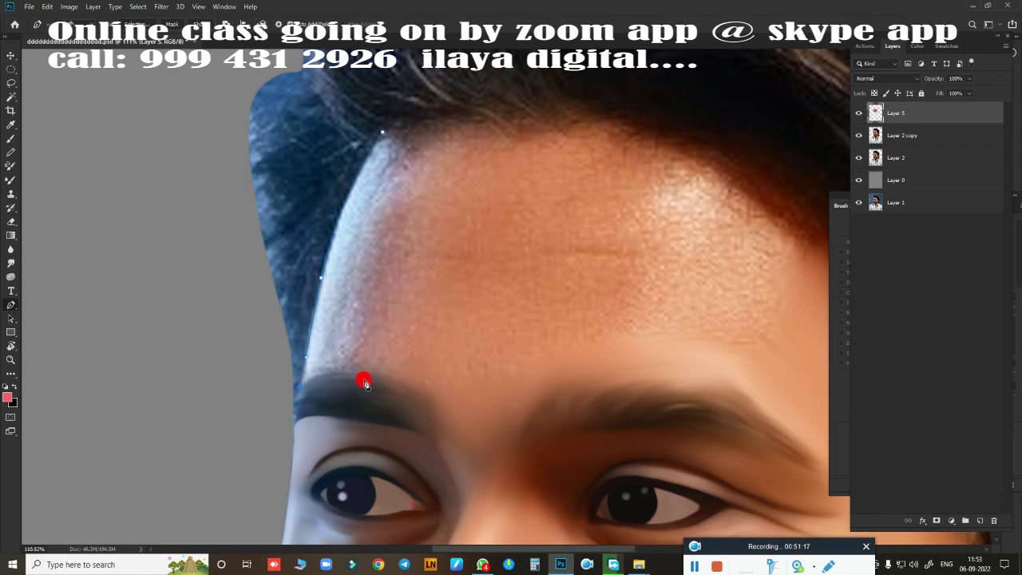
# Step: Load the forehead-edge path as a selection, then deselect and refine the Pen path
pyautogui.hotkey('ctrl', 'Return')
pyautogui.scroll(3, 434, 315)
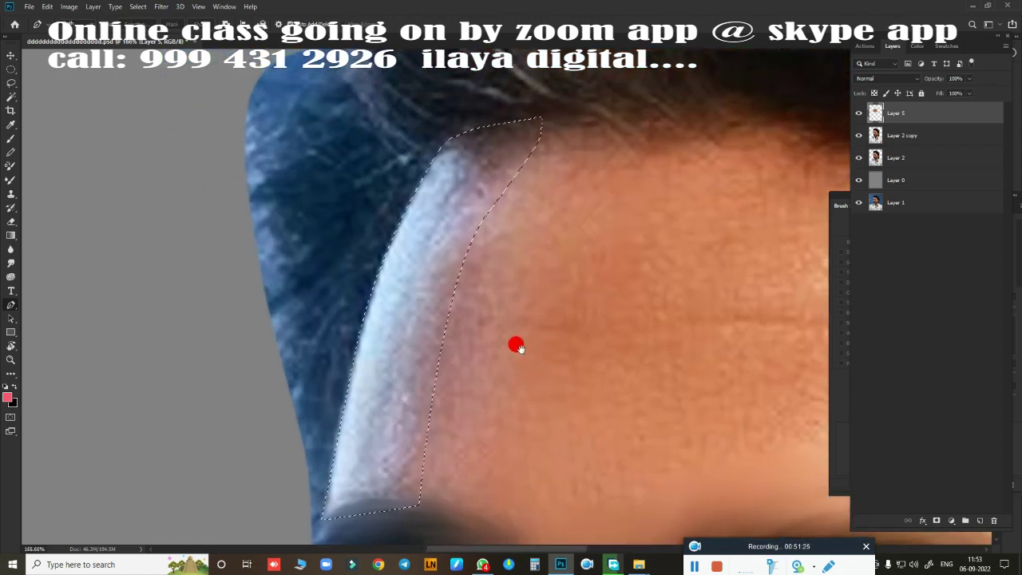
pyautogui.scroll(-1, 559, 281)
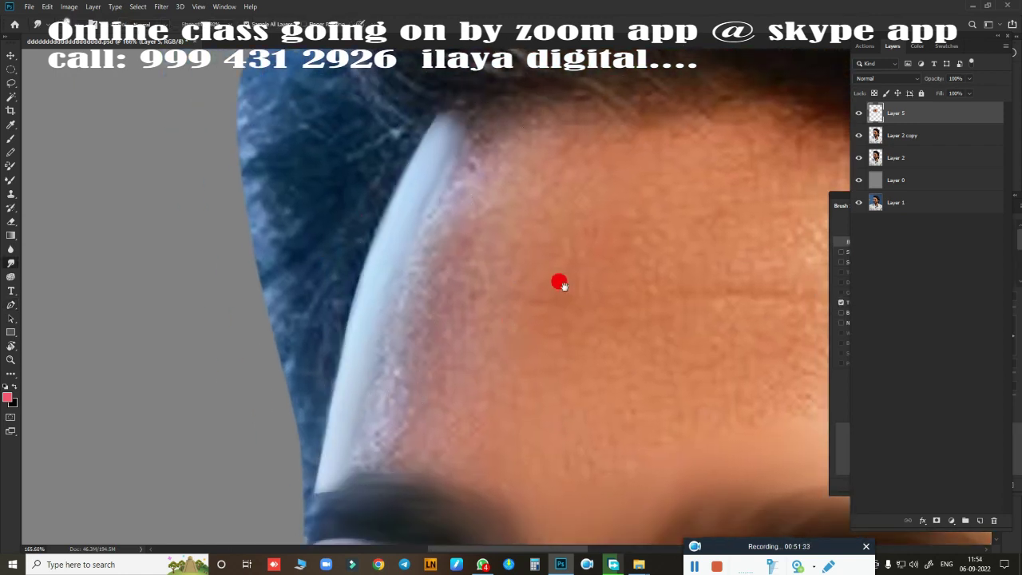
pyautogui.scroll(-4, 312, 305)
pyautogui.hotkey('ctrl', 'd')
pyautogui.press('p')
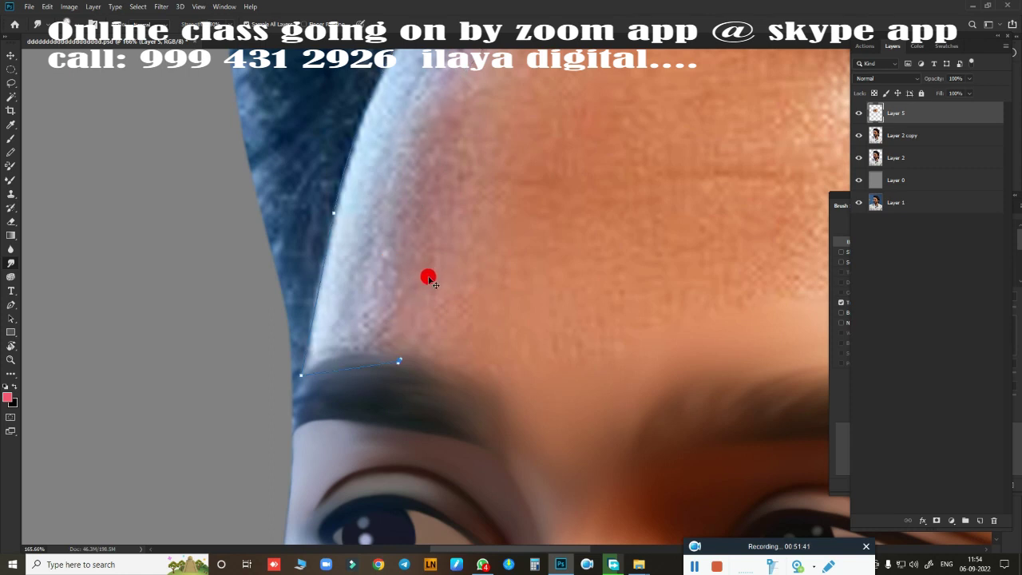
pyautogui.click(375, 352)
pyautogui.scroll(4, 386, 289)
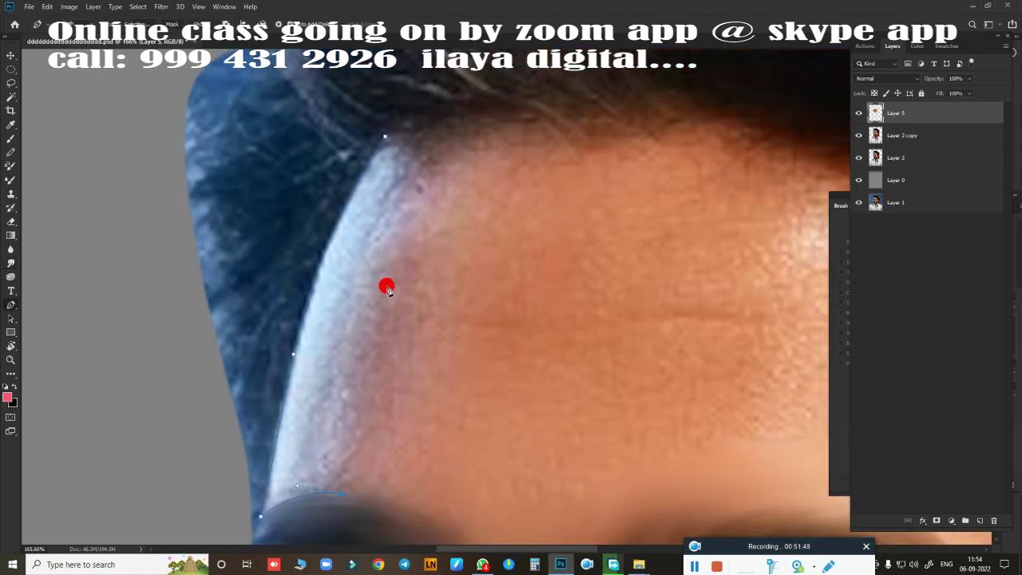
# Step: Reload the forehead selection and blend the light-blue band into a smooth, even tone
pyautogui.hotkey('ctrl', 'Return')
pyautogui.press('b')
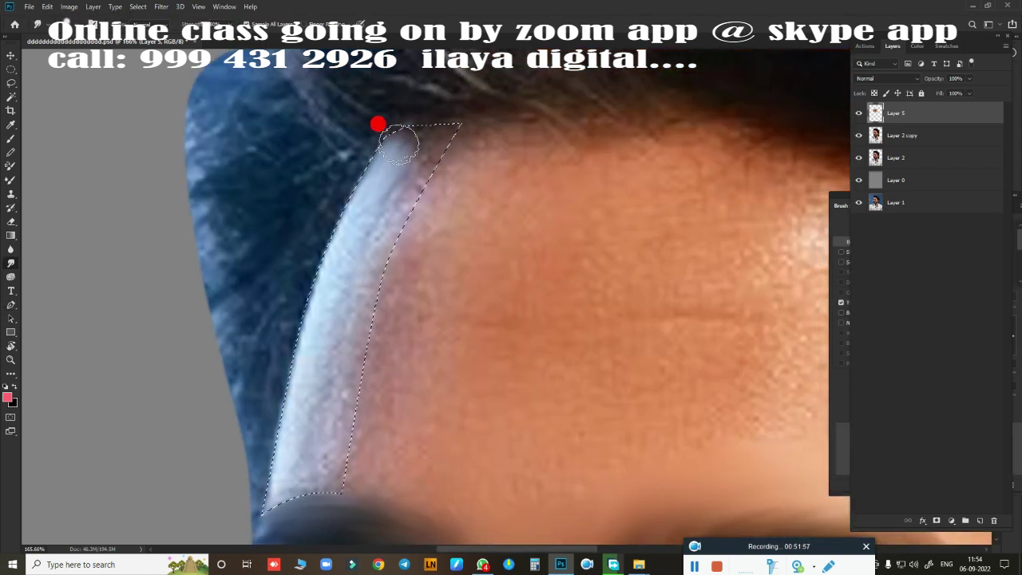
pyautogui.moveTo(460, 94)
pyautogui.mouseDown()
pyautogui.moveTo(319, 159)
pyautogui.moveTo(269, 383)
pyautogui.moveTo(297, 312)
pyautogui.moveTo(261, 345)
pyautogui.moveTo(349, 237)
pyautogui.moveTo(333, 265)
pyautogui.moveTo(376, 142)
pyautogui.moveTo(293, 272)
pyautogui.moveTo(349, 176)
pyautogui.moveTo(319, 336)
pyautogui.moveTo(386, 104)
pyautogui.mouseUp()
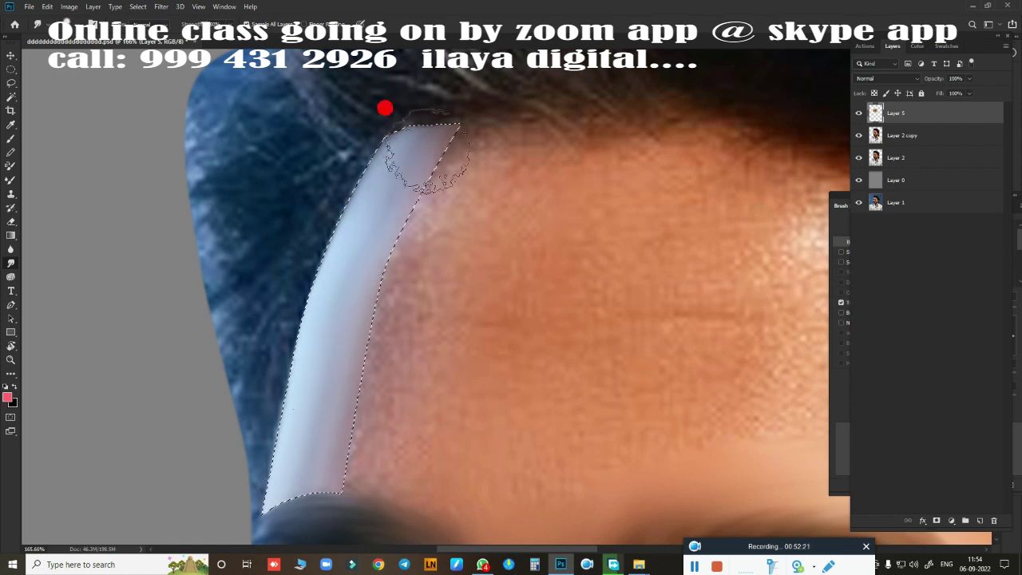
pyautogui.moveTo(369, 167)
pyautogui.mouseDown()
pyautogui.moveTo(445, 112)
pyautogui.moveTo(364, 279)
pyautogui.mouseUp()
pyautogui.scroll(-3, 438, 279)
# Step: Soften and blend the light band along the forehead
pyautogui.scroll(2, 490, 171)
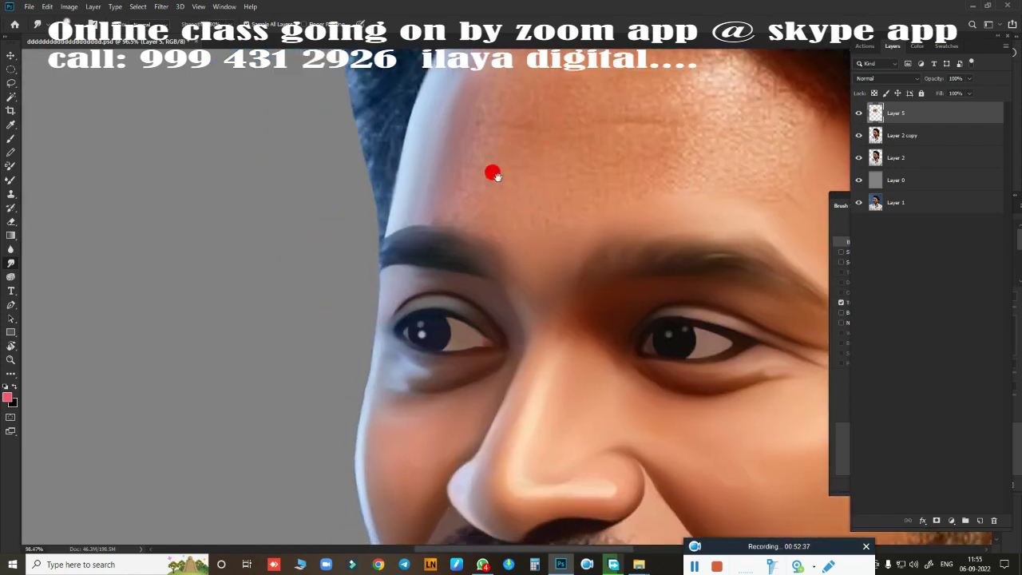
pyautogui.scroll(2, 454, 262)
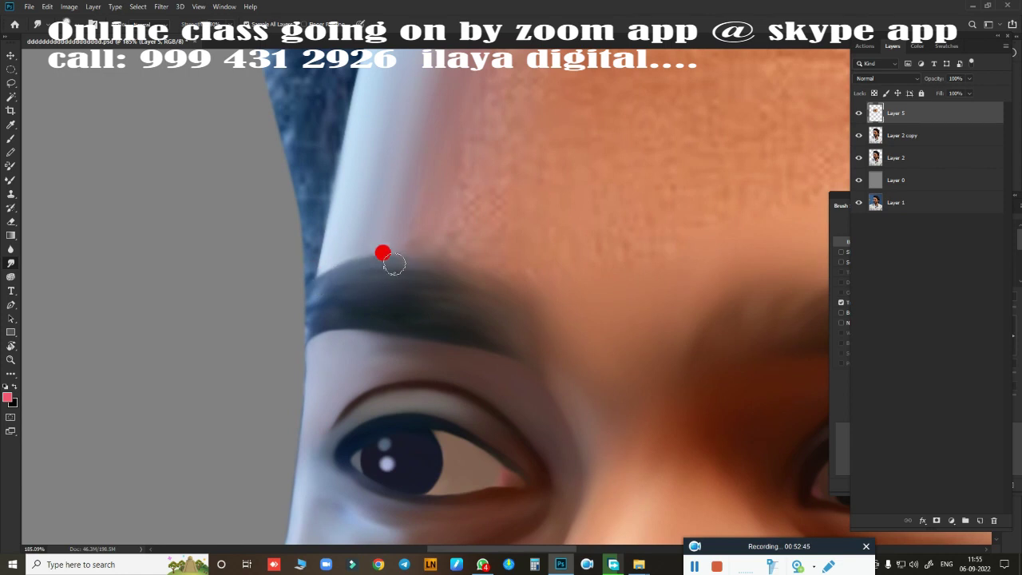
pyautogui.scroll(-2, 393, 264)
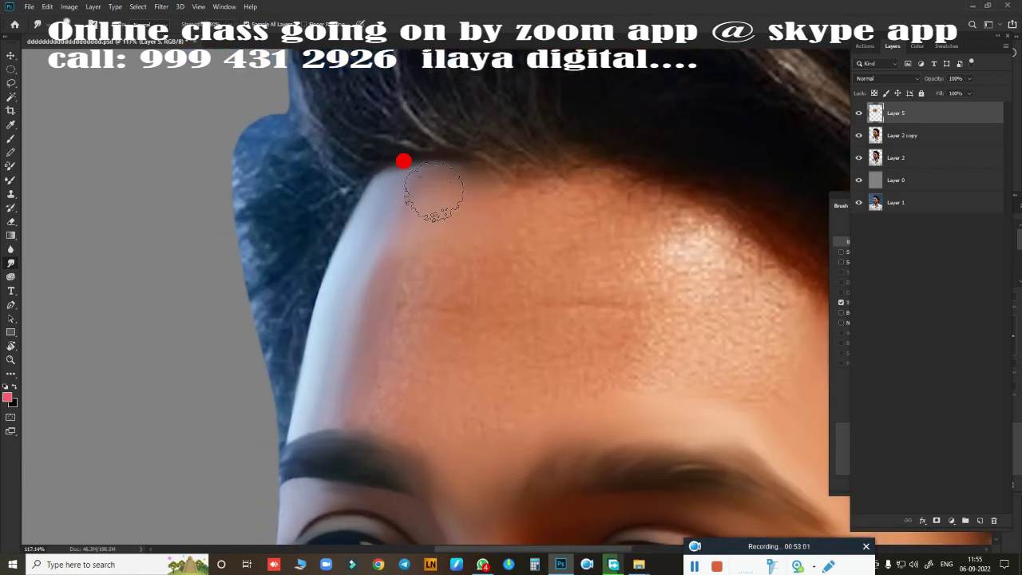
pyautogui.moveTo(412, 157)
pyautogui.mouseDown()
pyautogui.moveTo(353, 253)
pyautogui.moveTo(352, 240)
pyautogui.moveTo(326, 361)
pyautogui.moveTo(384, 210)
pyautogui.mouseUp()
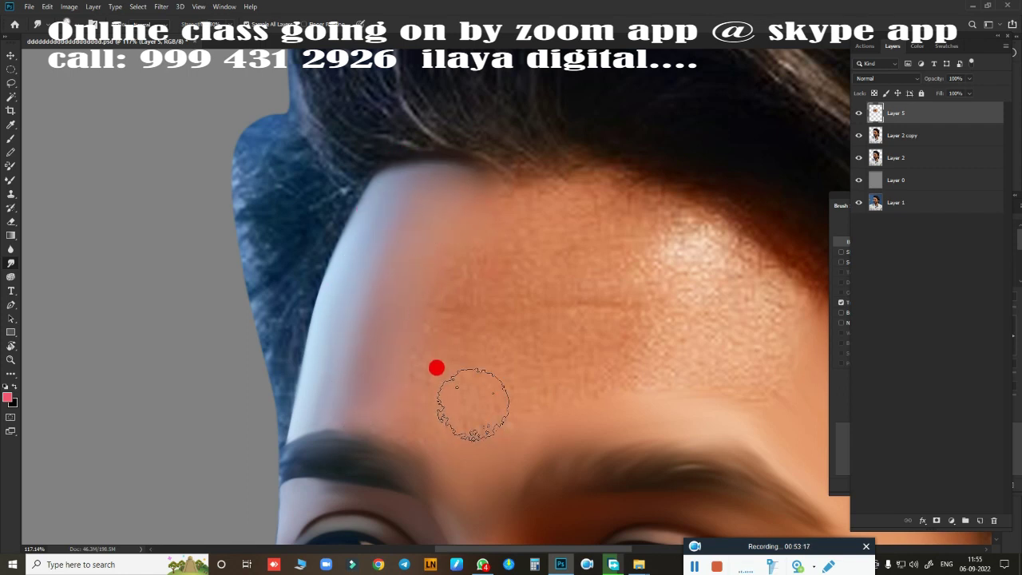
# Step: Blend the tones under the left eye and smooth the forehead highlight
pyautogui.scroll(-2, 439, 351)
pyautogui.scroll(2, 519, 152)
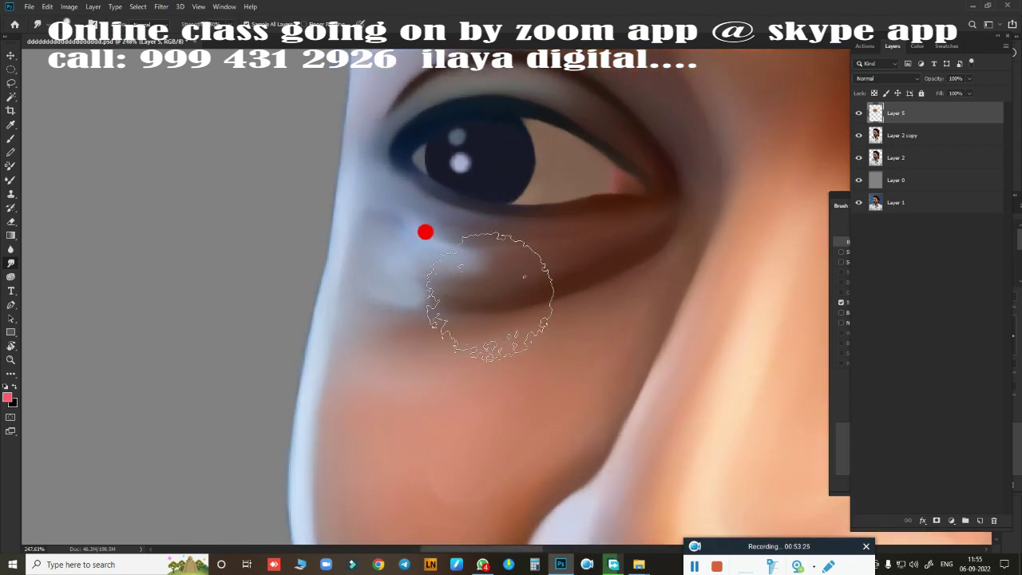
pyautogui.scroll(2, 424, 231)
pyautogui.moveTo(426, 293)
pyautogui.mouseDown()
pyautogui.moveTo(516, 258)
pyautogui.moveTo(391, 235)
pyautogui.mouseUp()
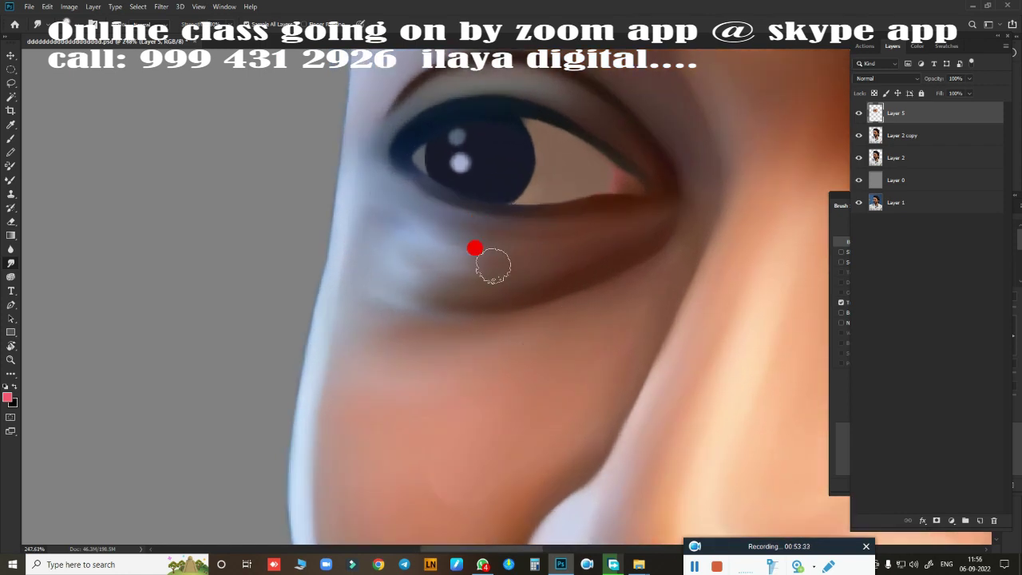
pyautogui.scroll(-3, 575, 158)
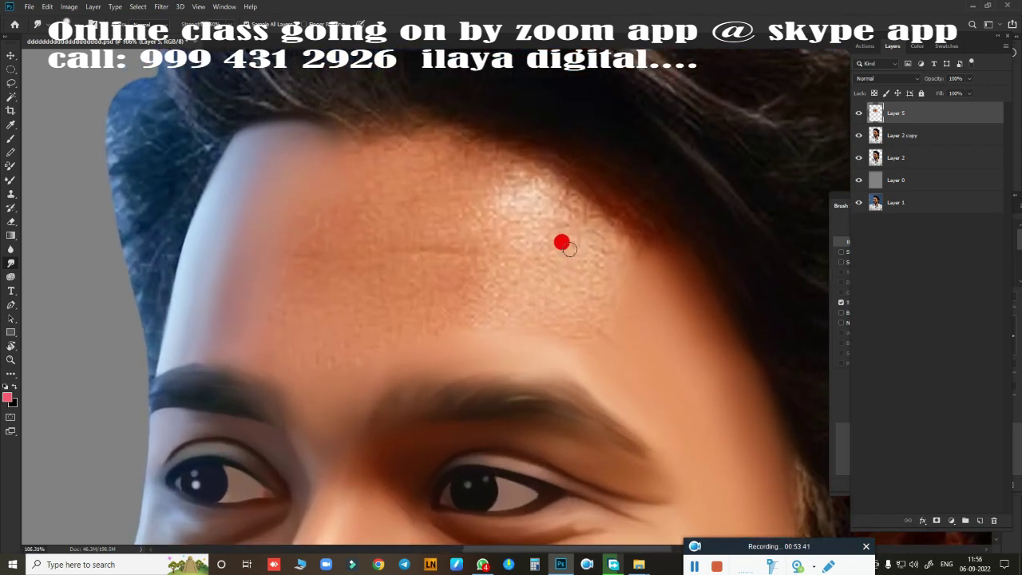
pyautogui.moveTo(561, 236)
pyautogui.mouseDown()
pyautogui.moveTo(507, 168)
pyautogui.moveTo(591, 183)
pyautogui.moveTo(679, 243)
pyautogui.moveTo(491, 144)
pyautogui.moveTo(295, 201)
pyautogui.moveTo(408, 194)
pyautogui.moveTo(317, 125)
pyautogui.moveTo(438, 119)
pyautogui.moveTo(384, 130)
pyautogui.moveTo(504, 139)
pyautogui.moveTo(329, 115)
pyautogui.moveTo(269, 258)
pyautogui.moveTo(264, 336)
pyautogui.moveTo(498, 231)
pyautogui.moveTo(551, 295)
pyautogui.moveTo(573, 183)
pyautogui.moveTo(563, 292)
pyautogui.moveTo(295, 168)
pyautogui.moveTo(383, 176)
pyautogui.moveTo(255, 266)
pyautogui.moveTo(440, 255)
pyautogui.moveTo(306, 222)
pyautogui.moveTo(417, 221)
pyautogui.moveTo(379, 244)
pyautogui.moveTo(407, 167)
pyautogui.moveTo(371, 266)
pyautogui.mouseUp()
# Step: Load the lip path as a selection and paint a reddish tint along the lip line
pyautogui.scroll(-5, 611, 308)
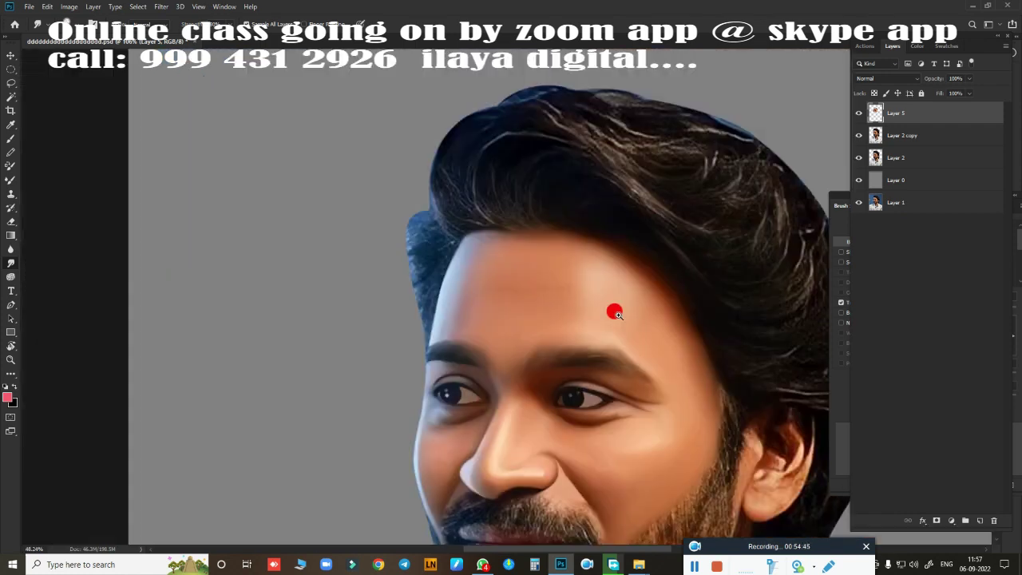
pyautogui.scroll(2, 607, 336)
pyautogui.scroll(2, 543, 228)
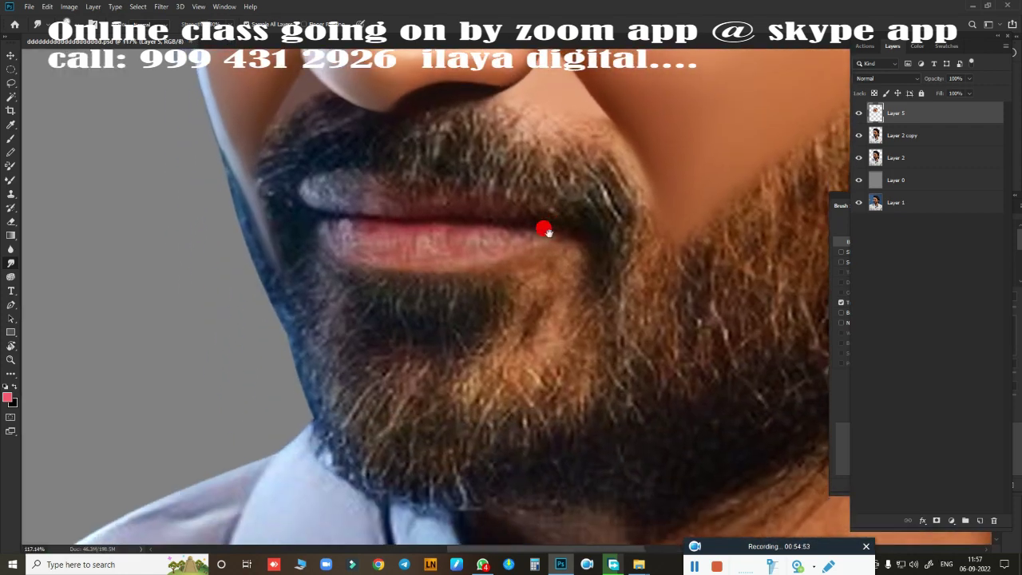
pyautogui.scroll(2, 560, 348)
pyautogui.scroll(1, 560, 348)
pyautogui.scroll(-2, 538, 311)
pyautogui.scroll(1, 578, 358)
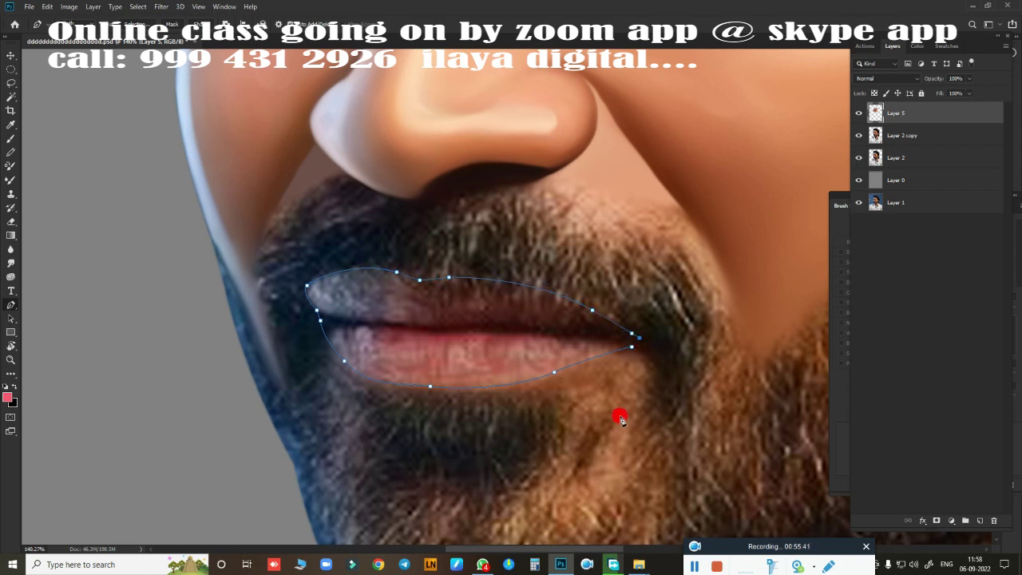
pyautogui.scroll(2, 470, 381)
pyautogui.hotkey('ctrl', 'Return')
pyautogui.press('b')
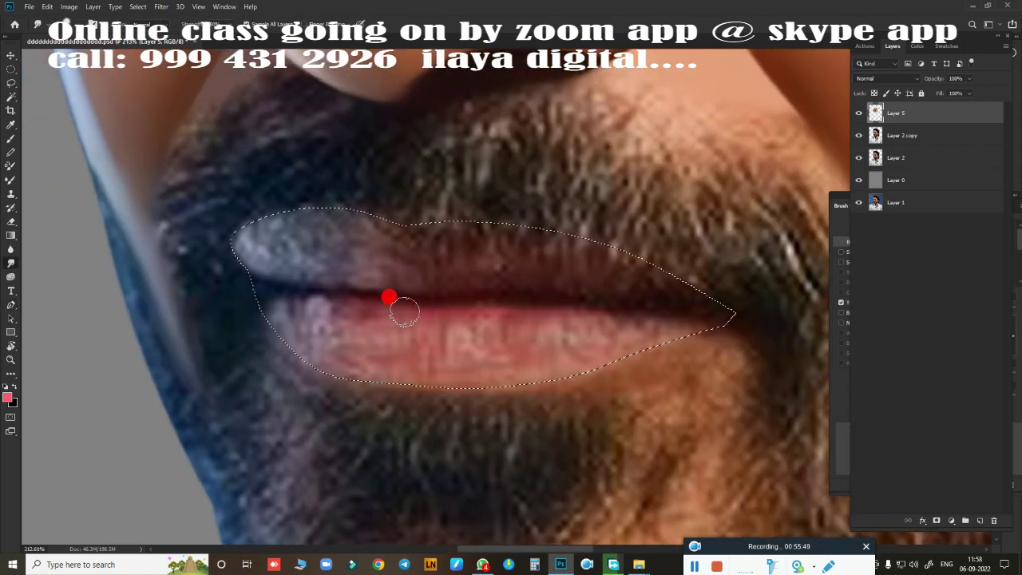
pyautogui.moveTo(404, 311); pyautogui.dragTo(628, 305)
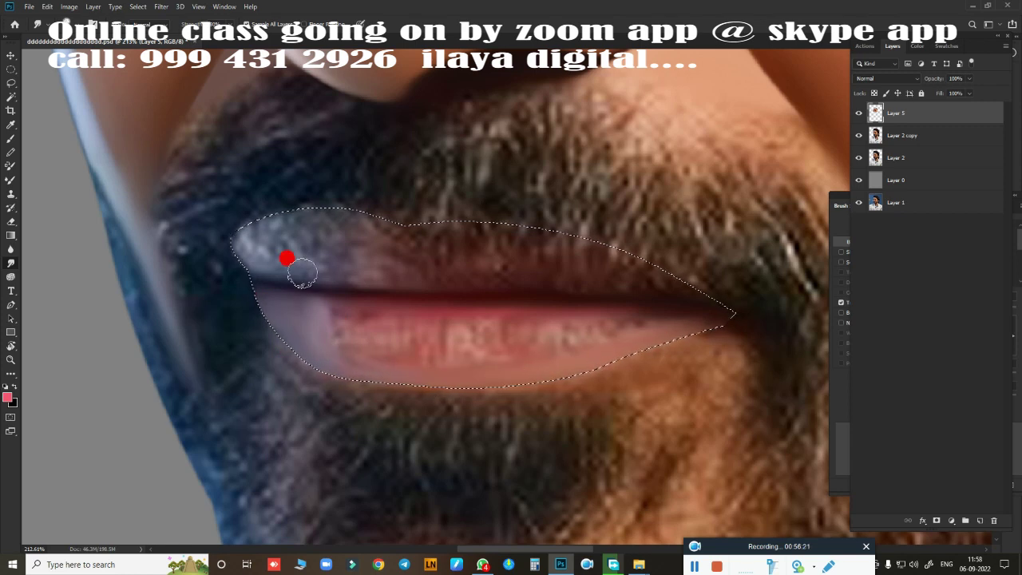
# Step: Smooth the upper lip's left corner and repaint the lower lip pinker
pyautogui.moveTo(306, 248); pyautogui.dragTo(239, 255)
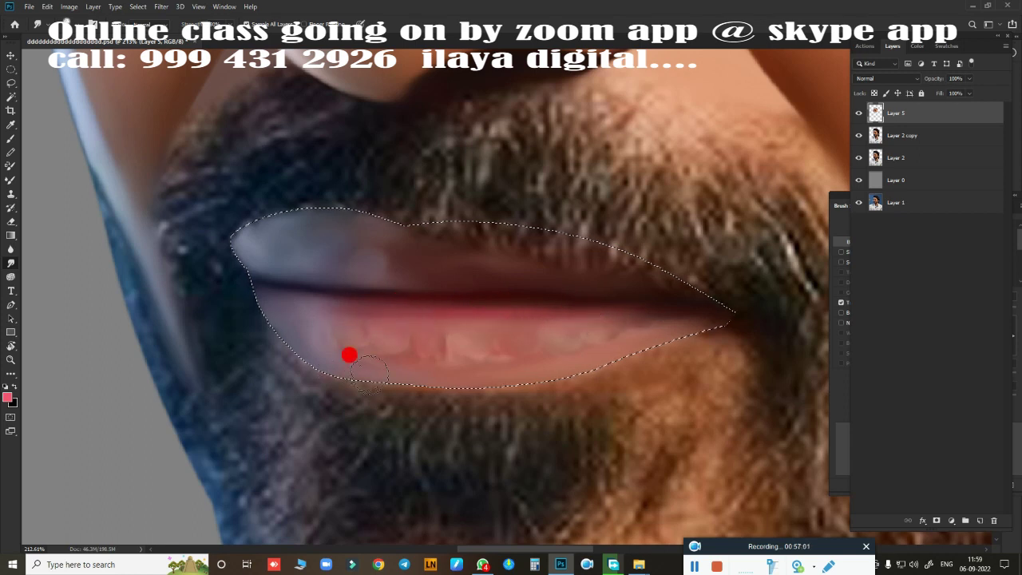
pyautogui.moveTo(499, 365)
pyautogui.mouseDown()
pyautogui.moveTo(592, 313)
pyautogui.moveTo(264, 287)
pyautogui.mouseUp()
pyautogui.hotkey('ctrl', '0')
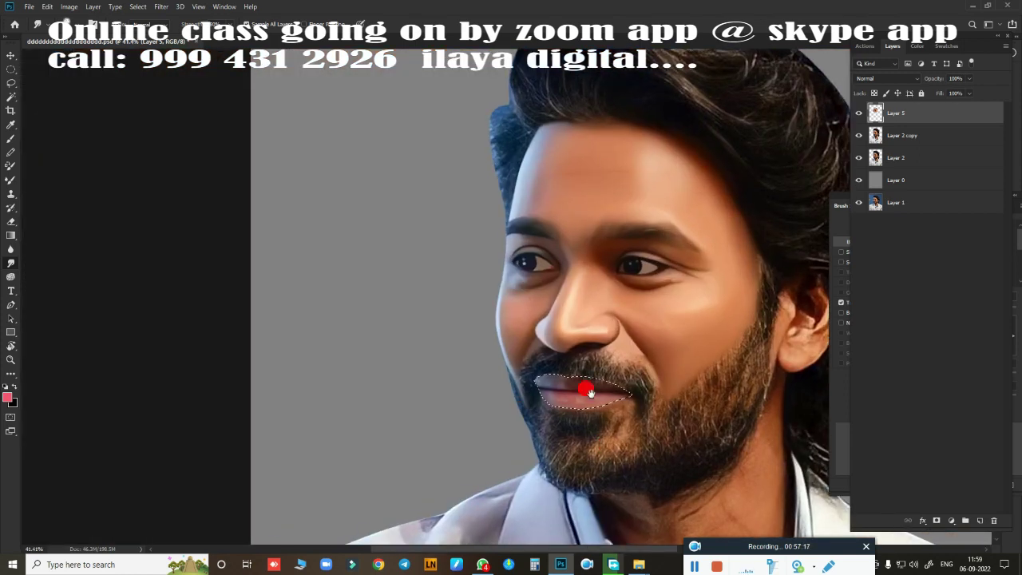
# Step: Deselect the lips and cover the beard hair below the lower lip with smooth brown skin tone
pyautogui.click(588, 391)
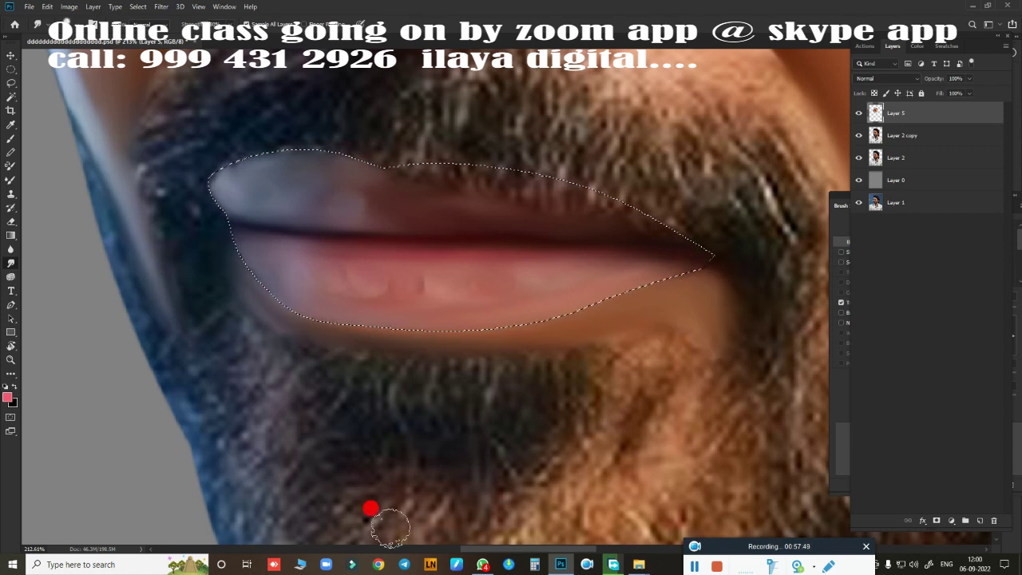
pyautogui.hotkey('ctrl', 'd')
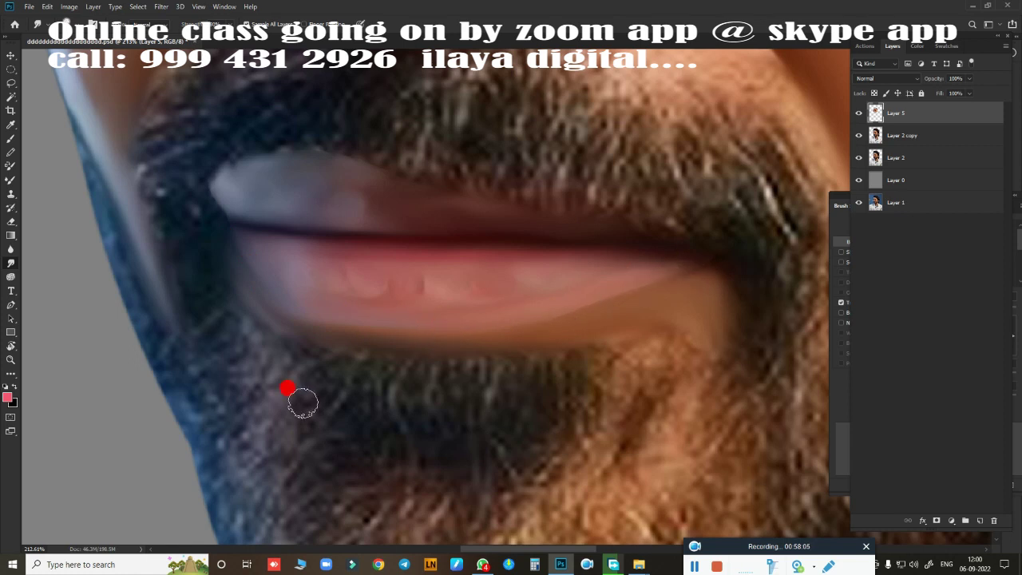
pyautogui.press('e')
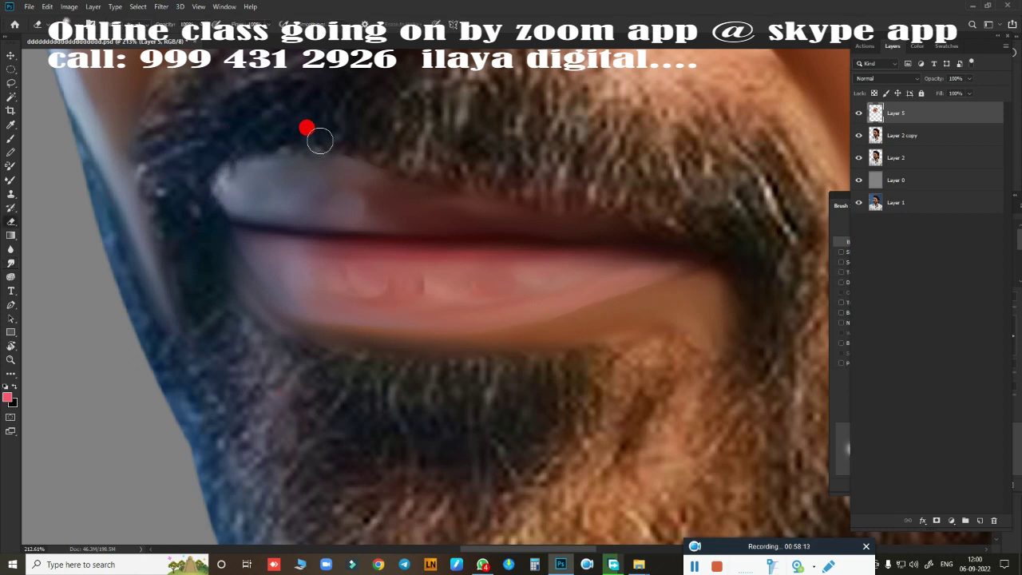
pyautogui.scroll(-5, 669, 222)
pyautogui.scroll(2, 584, 433)
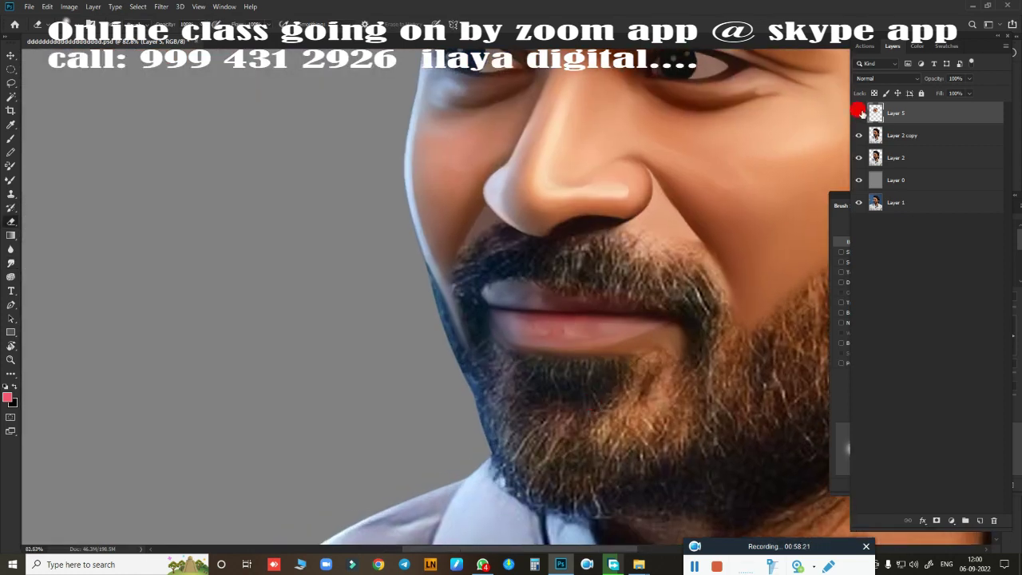
pyautogui.scroll(1, 421, 281)
pyautogui.scroll(-1, 455, 254)
pyautogui.scroll(-2, 719, 354)
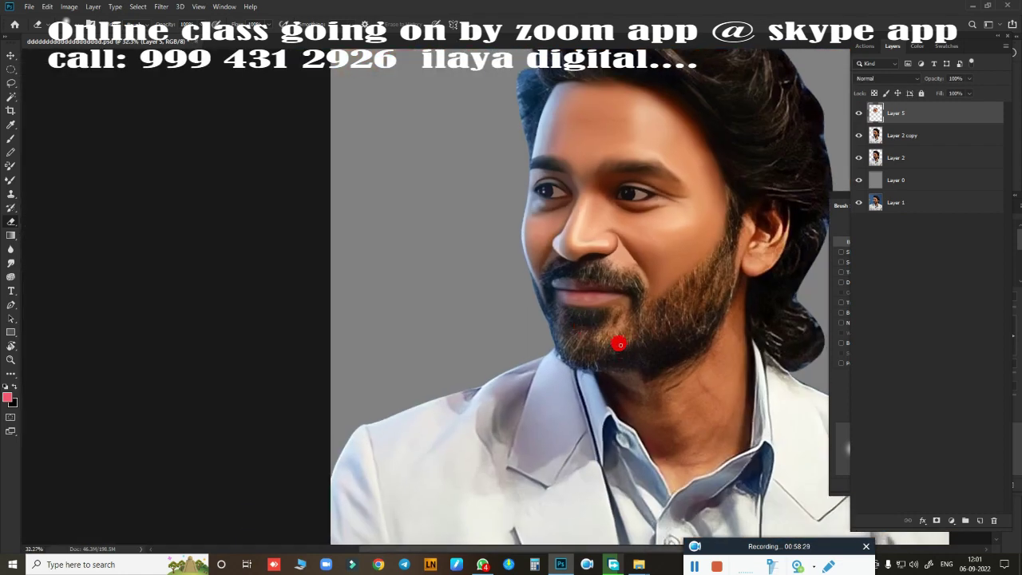
pyautogui.scroll(1, 620, 342)
pyautogui.scroll(1, 616, 349)
pyautogui.scroll(1, 543, 332)
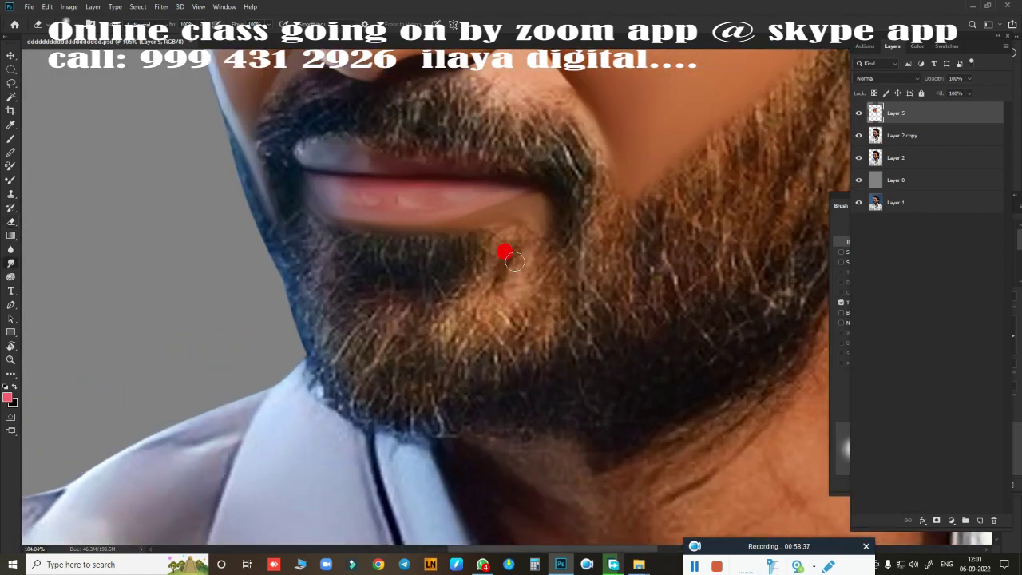
pyautogui.moveTo(502, 258)
pyautogui.mouseDown()
pyautogui.moveTo(538, 278)
pyautogui.moveTo(491, 293)
pyautogui.mouseUp()
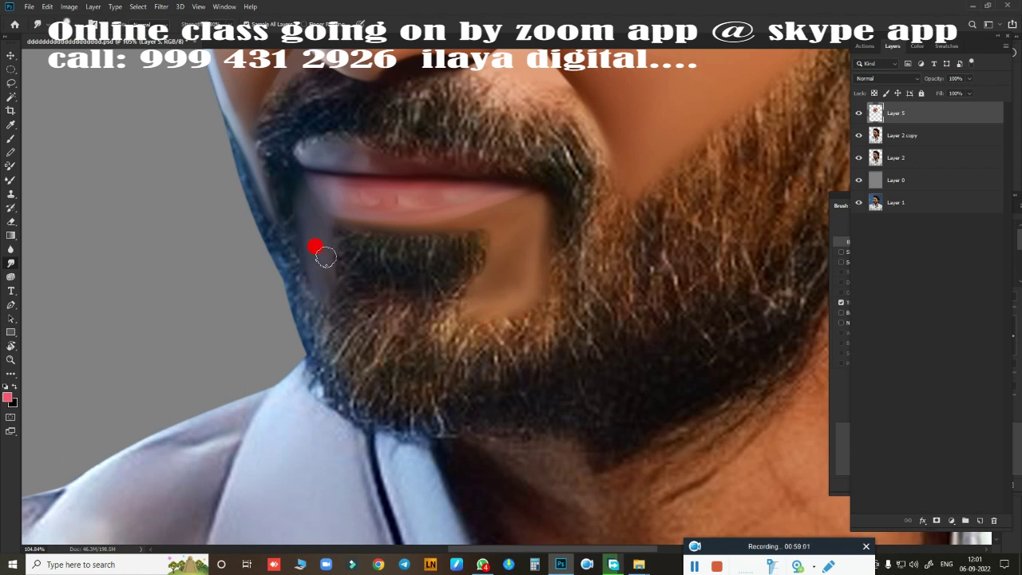
pyautogui.press('e')
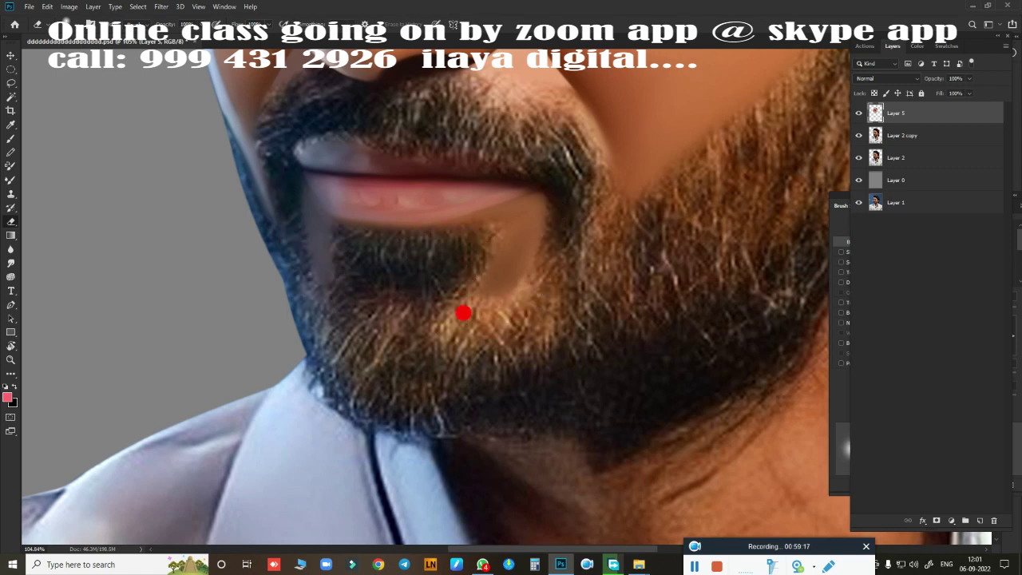
pyautogui.hotkey('ctrl', '0')
# Step: Blur the ear's top rim, inner detail and highlights
pyautogui.scroll(4, 543, 292)
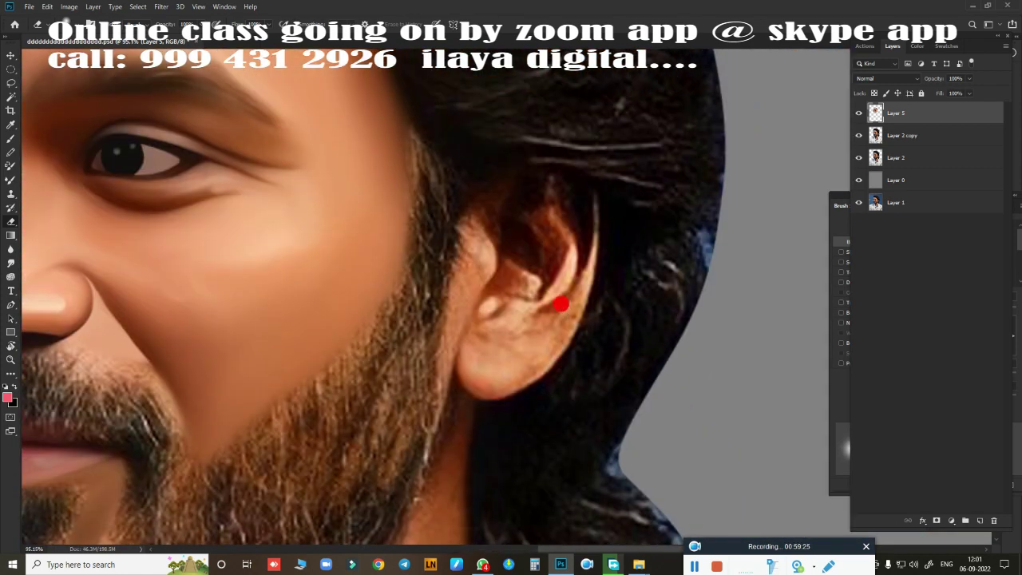
pyautogui.press('r')
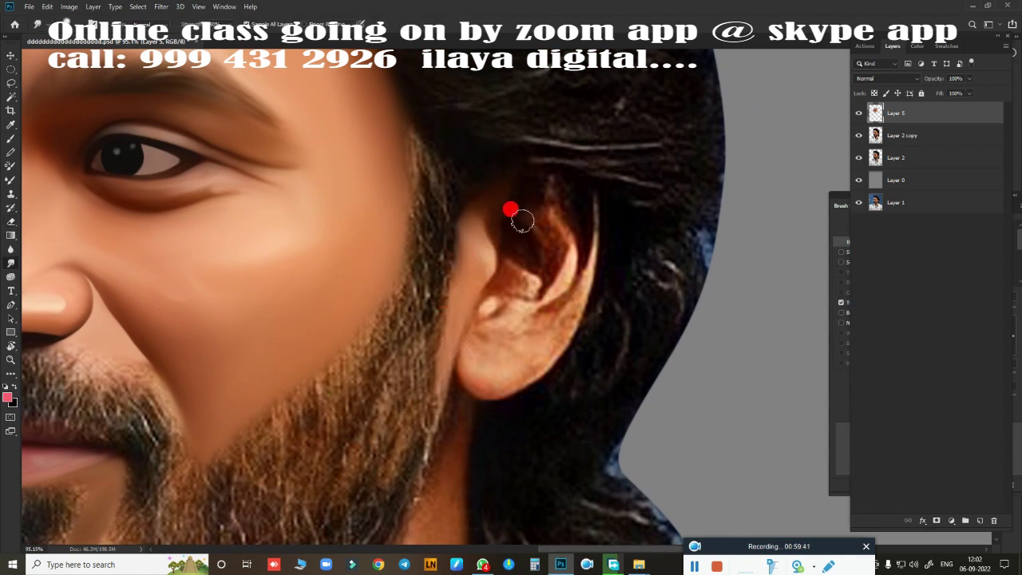
pyautogui.moveTo(533, 186); pyautogui.dragTo(581, 202)
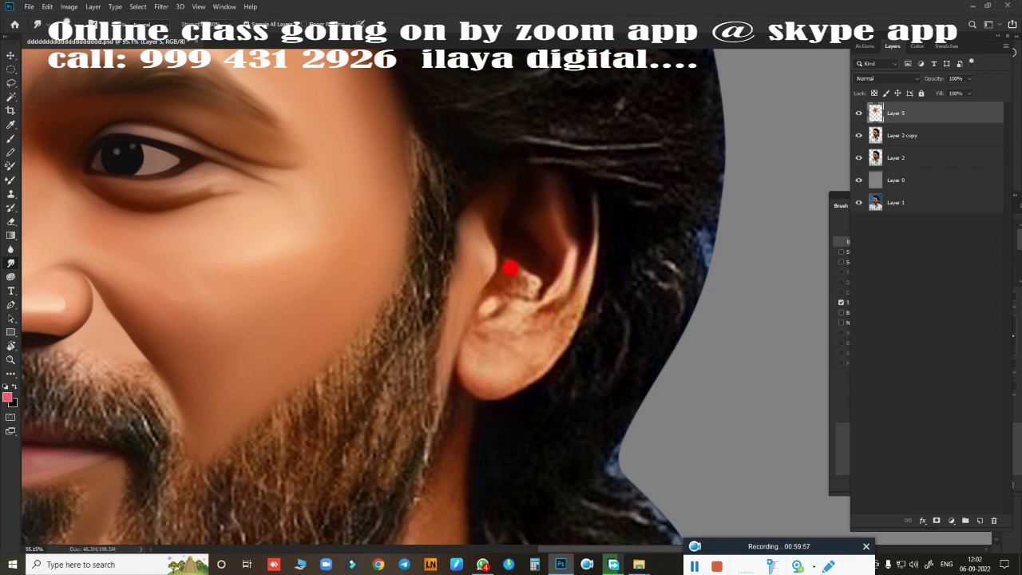
pyautogui.moveTo(524, 282); pyautogui.dragTo(524, 253)
pyautogui.moveTo(495, 294)
pyautogui.mouseDown()
pyautogui.moveTo(470, 361)
pyautogui.moveTo(555, 334)
pyautogui.moveTo(510, 321)
pyautogui.moveTo(558, 301)
pyautogui.moveTo(522, 317)
pyautogui.mouseUp()
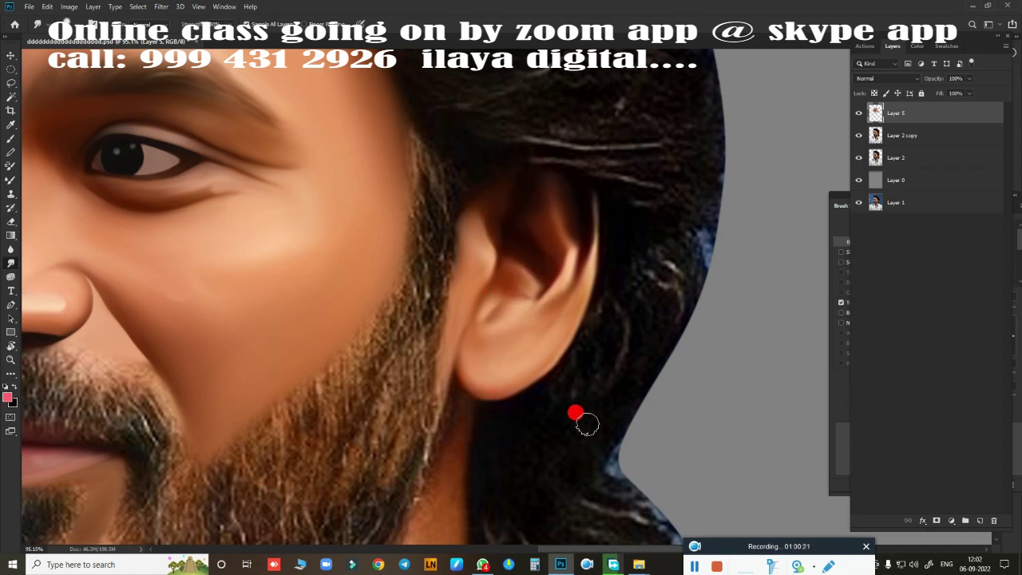
# Step: Blur the jawline and neck edges below the beard
pyautogui.scroll(-3, 503, 284)
pyautogui.moveTo(460, 281)
pyautogui.mouseDown()
pyautogui.moveTo(482, 343)
pyautogui.moveTo(468, 269)
pyautogui.moveTo(518, 412)
pyautogui.mouseUp()
pyautogui.scroll(-2, 546, 320)
pyautogui.moveTo(546, 321)
pyautogui.mouseDown()
pyautogui.moveTo(278, 290)
pyautogui.moveTo(360, 299)
pyautogui.moveTo(439, 250)
pyautogui.moveTo(285, 319)
pyautogui.moveTo(346, 333)
pyautogui.moveTo(388, 299)
pyautogui.moveTo(420, 362)
pyautogui.moveTo(378, 388)
pyautogui.moveTo(418, 422)
pyautogui.moveTo(304, 343)
pyautogui.mouseUp()
pyautogui.scroll(-3, 475, 220)
# Step: Smooth the neck shading above the collar and save the portrait
pyautogui.moveTo(475, 221)
pyautogui.mouseDown()
pyautogui.moveTo(417, 192)
pyautogui.moveTo(338, 228)
pyautogui.moveTo(416, 258)
pyautogui.mouseUp()
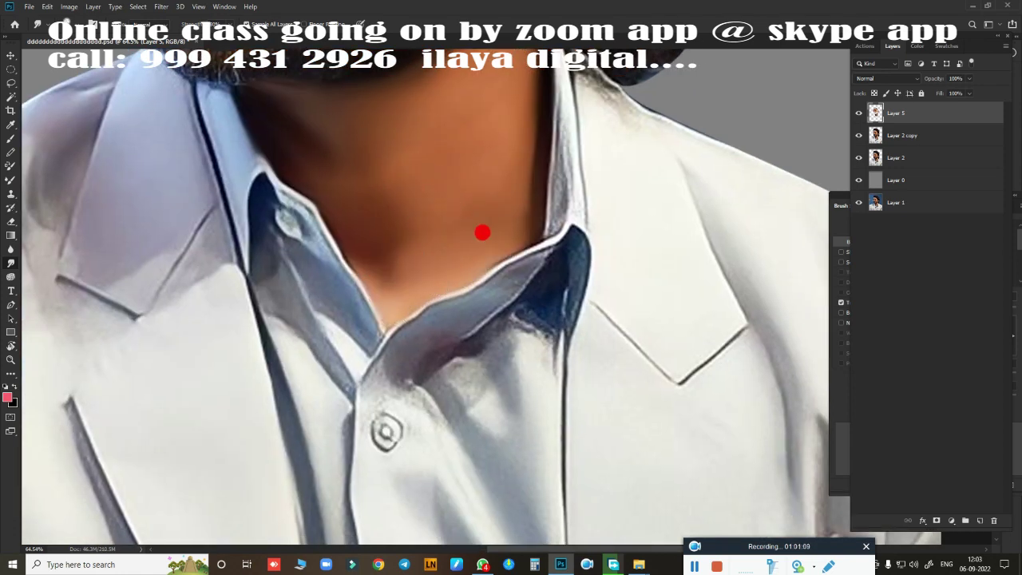
pyautogui.scroll(3, 482, 232)
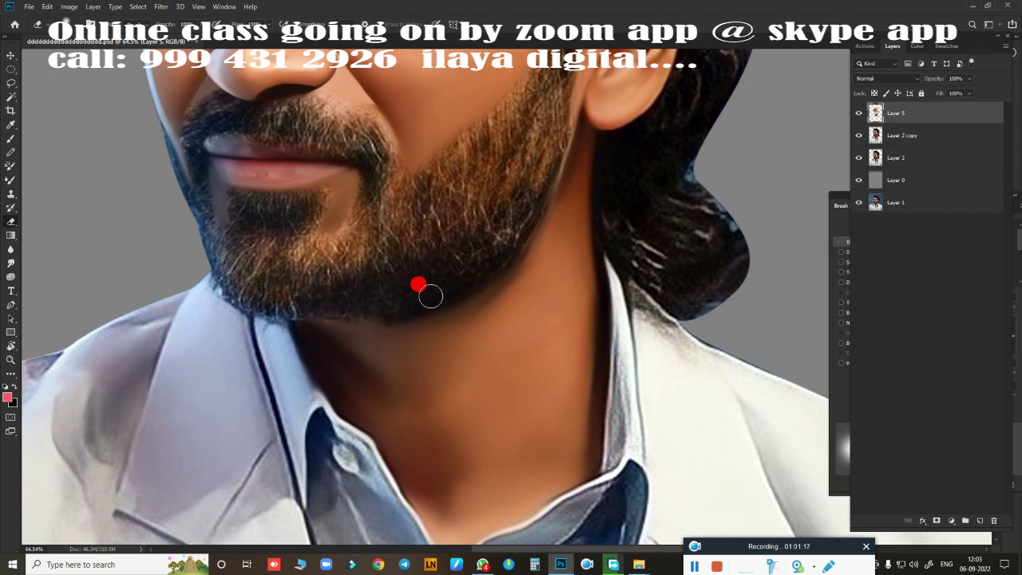
pyautogui.scroll(1, 323, 304)
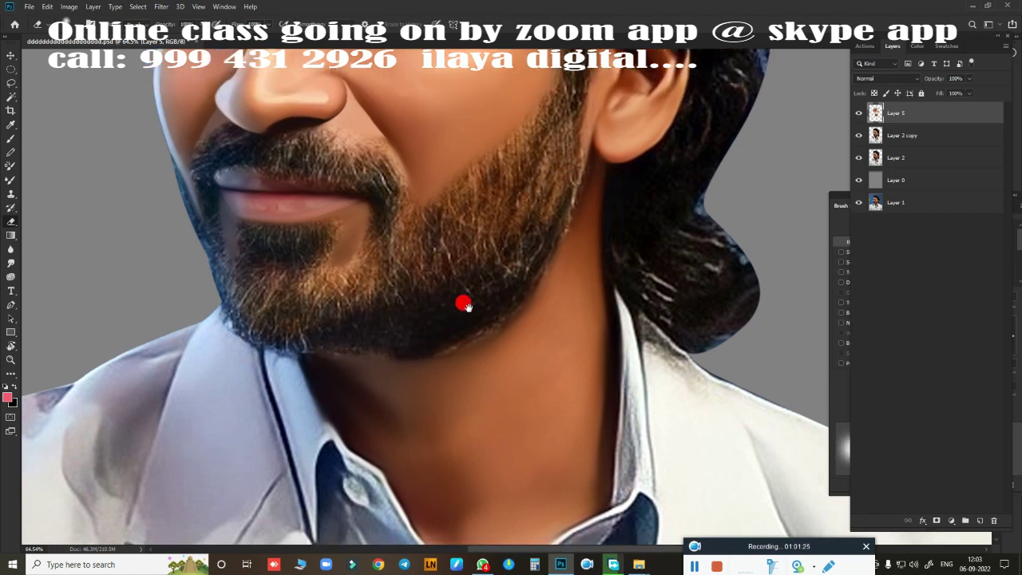
pyautogui.scroll(1, 439, 300)
pyautogui.scroll(-3, 439, 301)
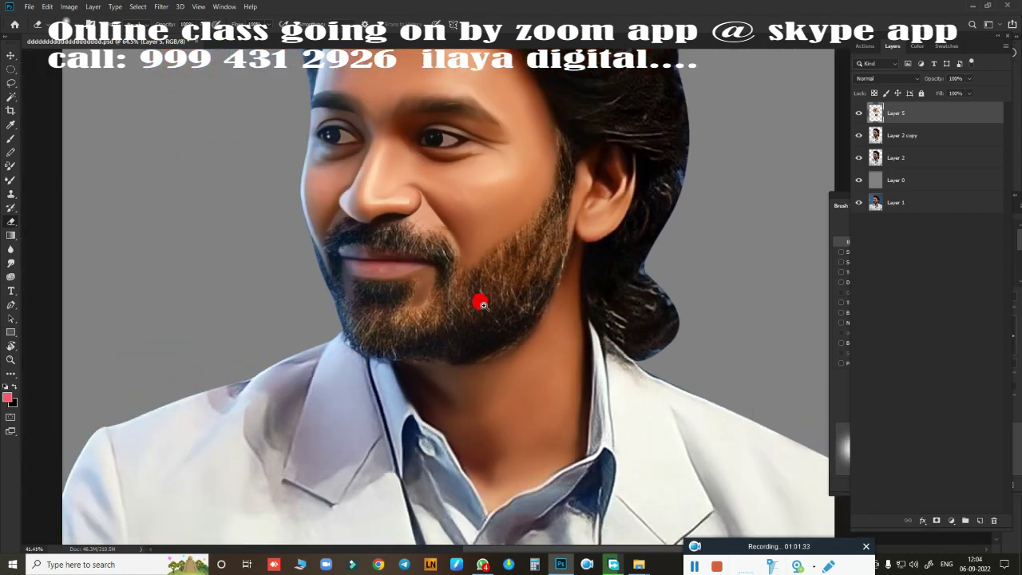
pyautogui.scroll(-1, 485, 362)
pyautogui.hotkey('ctrl', 's')
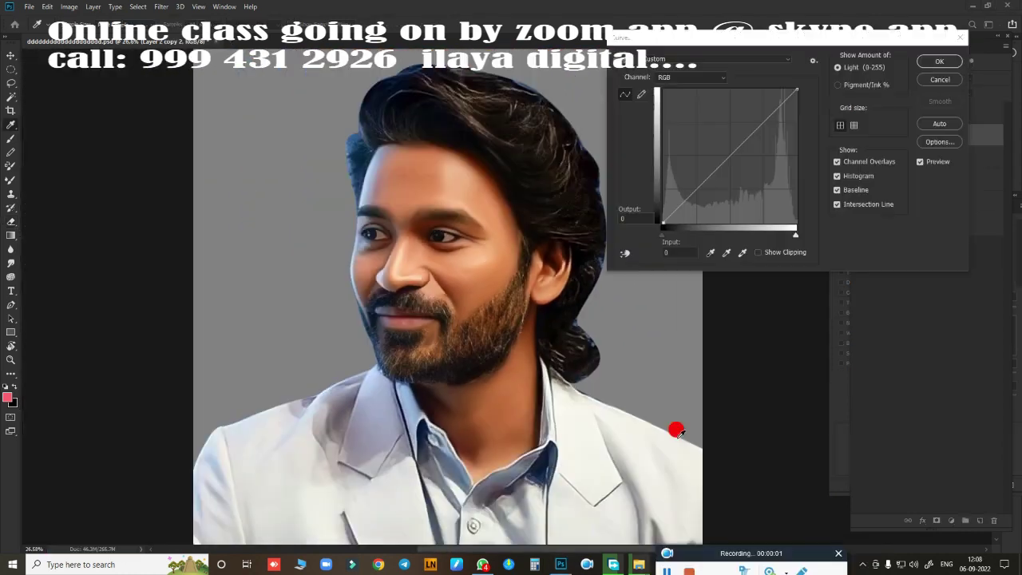
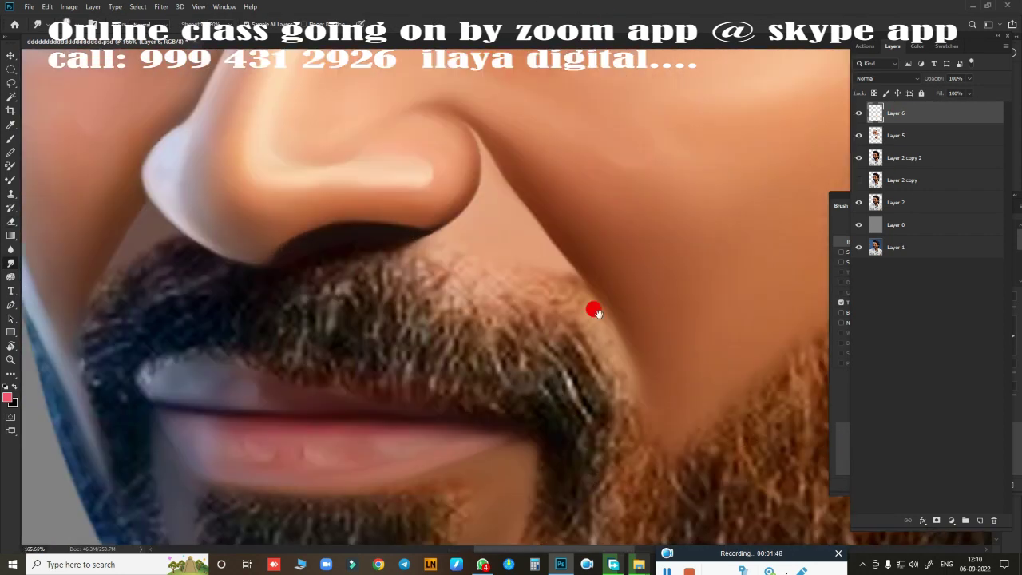
# Step: Select the painting layer and show the Brush Tip Shape settings
pyautogui.hotkey('alt', '[')
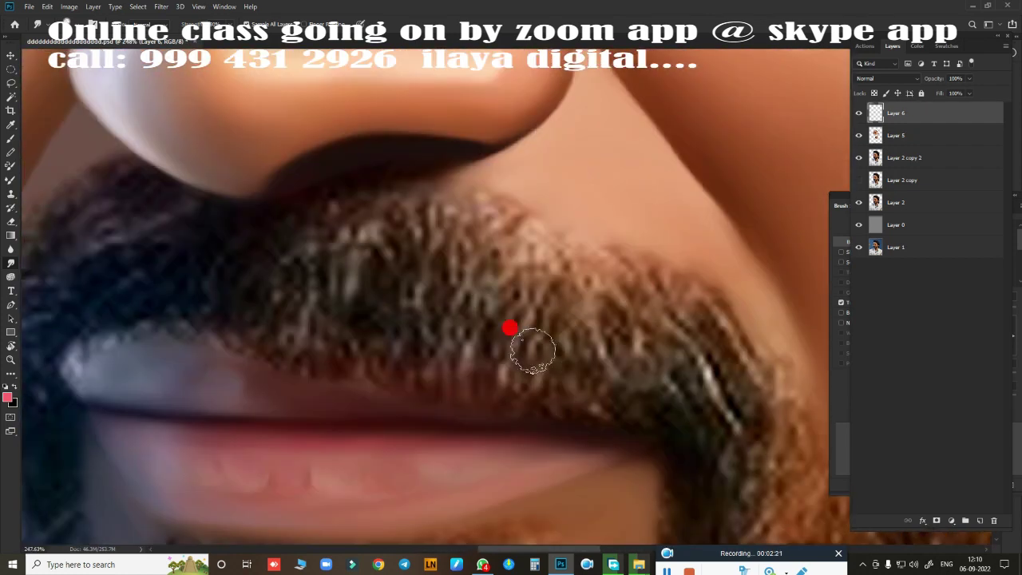
pyautogui.click(845, 299)
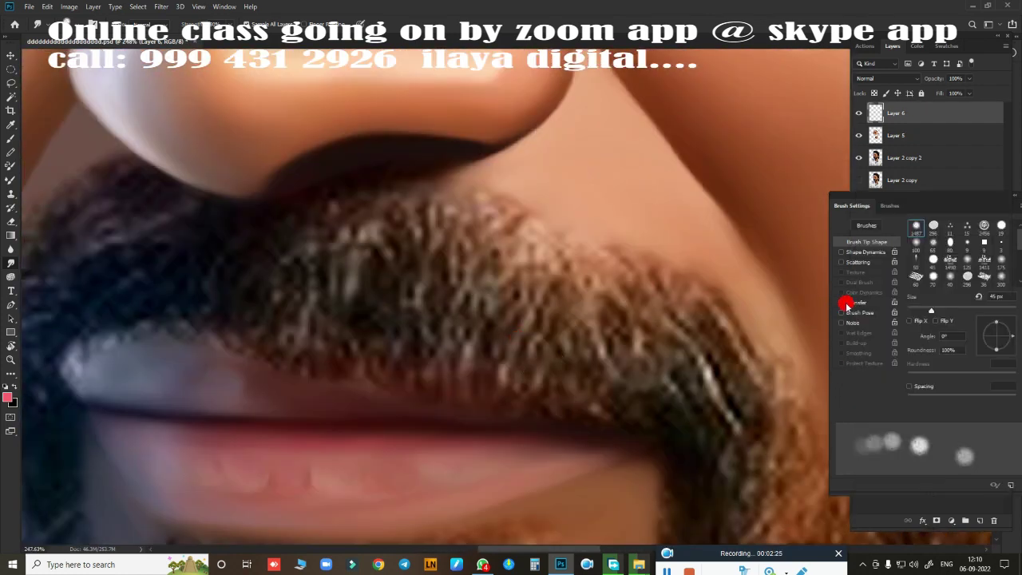
pyautogui.click(866, 241)
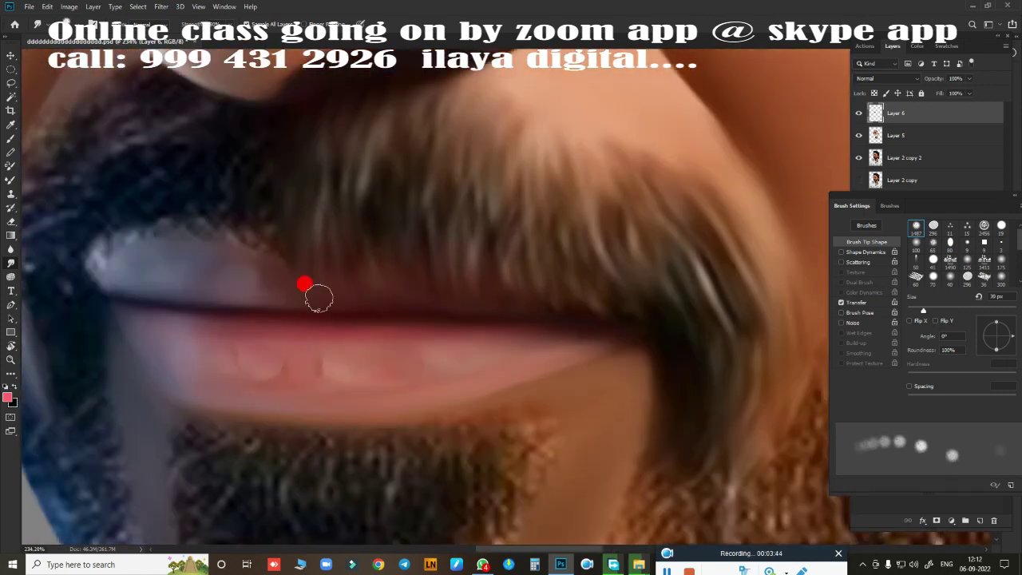
# Step: Blend the moustache above the lips with the Mixer Brush, then fit the portrait on screen
pyautogui.scroll(-3, 639, 160)
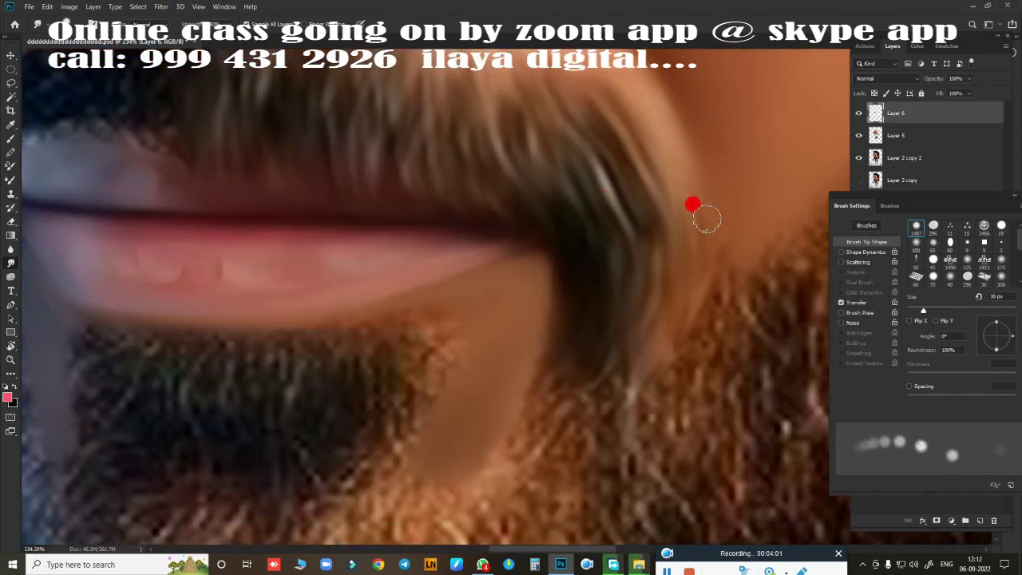
pyautogui.scroll(5, 258, 321)
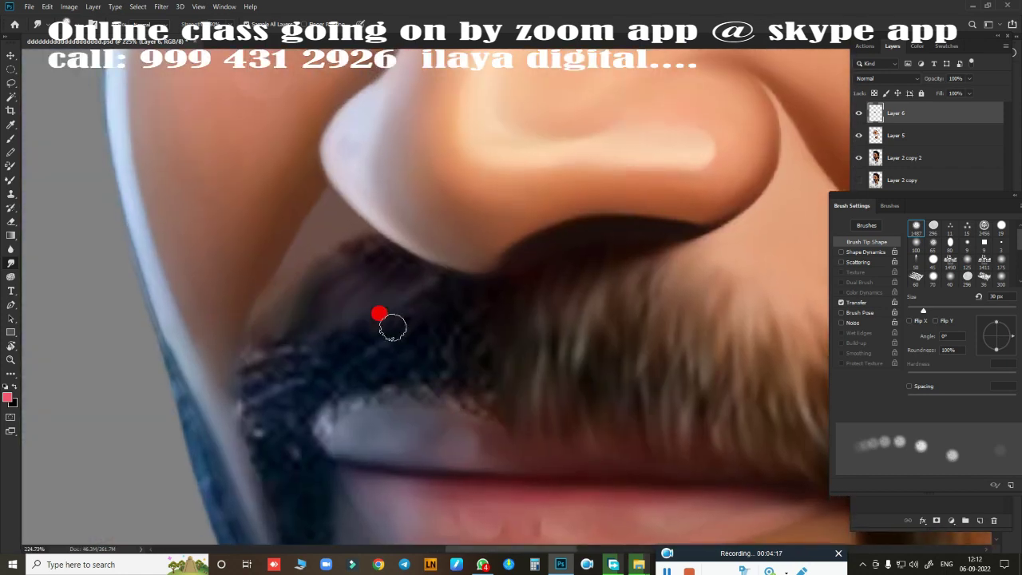
pyautogui.moveTo(426, 317); pyautogui.dragTo(481, 147)
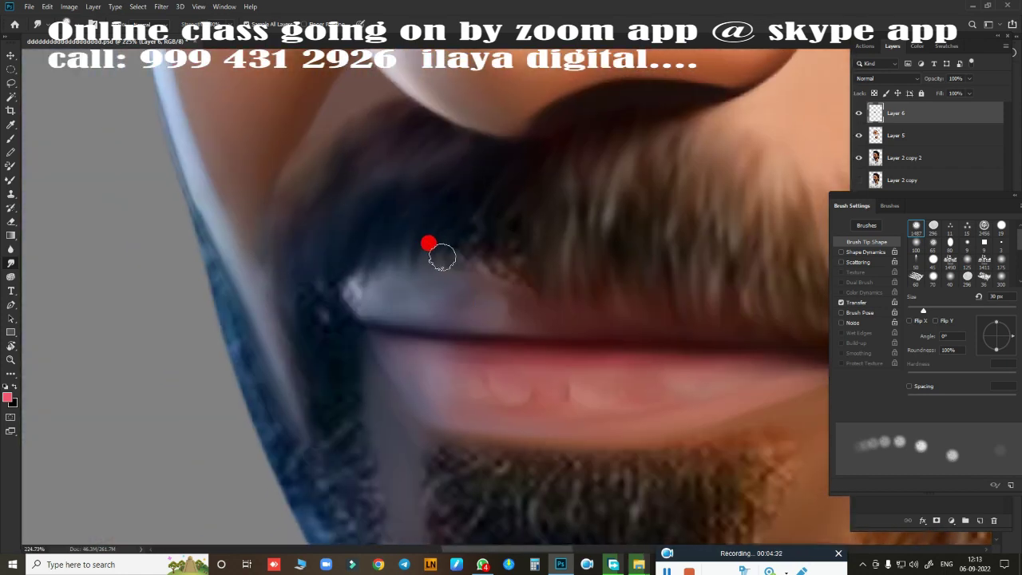
pyautogui.scroll(3, 481, 198)
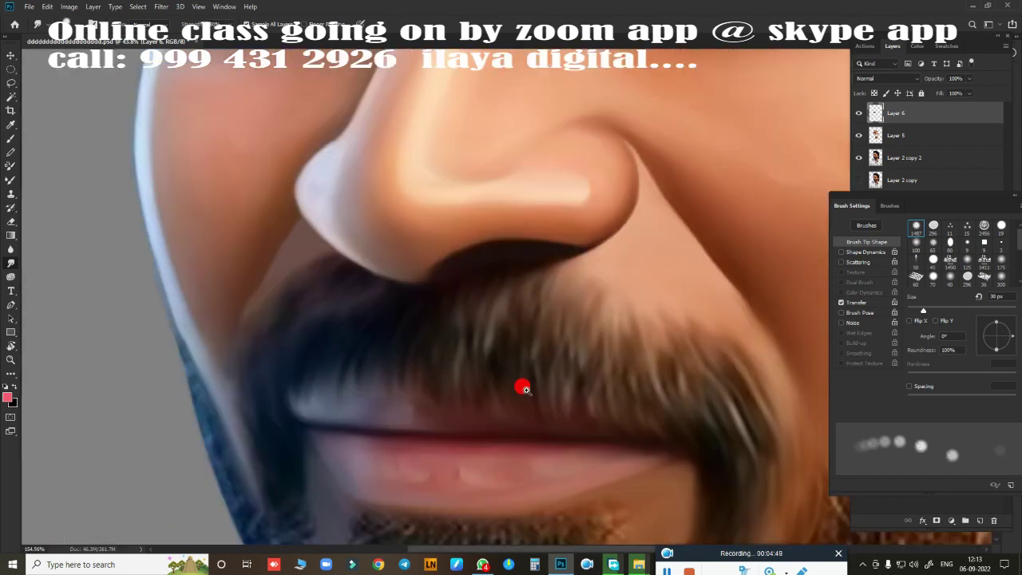
pyautogui.hotkey('ctrl', '0')
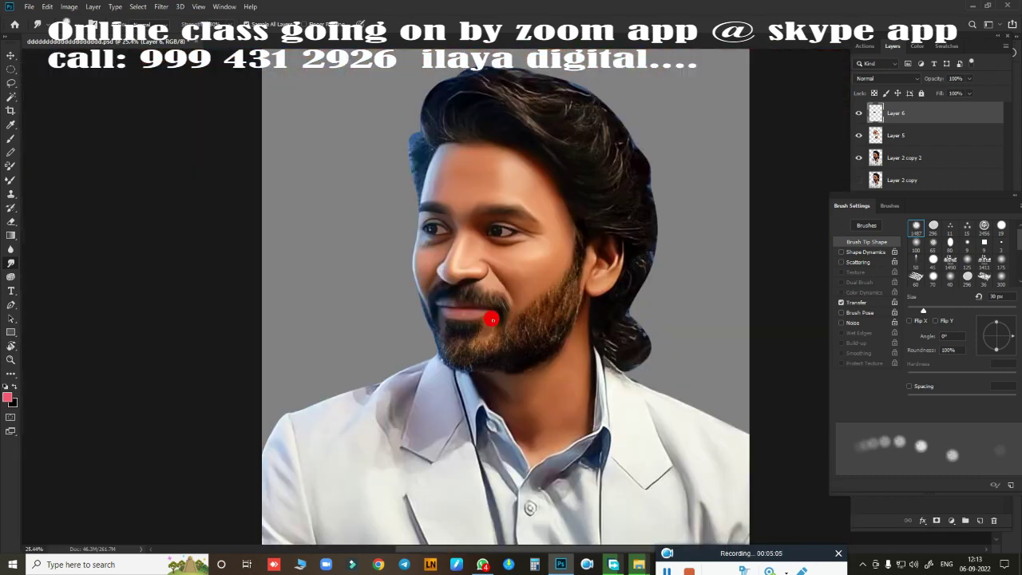
# Step: Enlarge the Mixer Brush to 60 px and zoom in on the cheek beard
pyautogui.scroll(5, 629, 410)
pyautogui.scroll(-2, 550, 333)
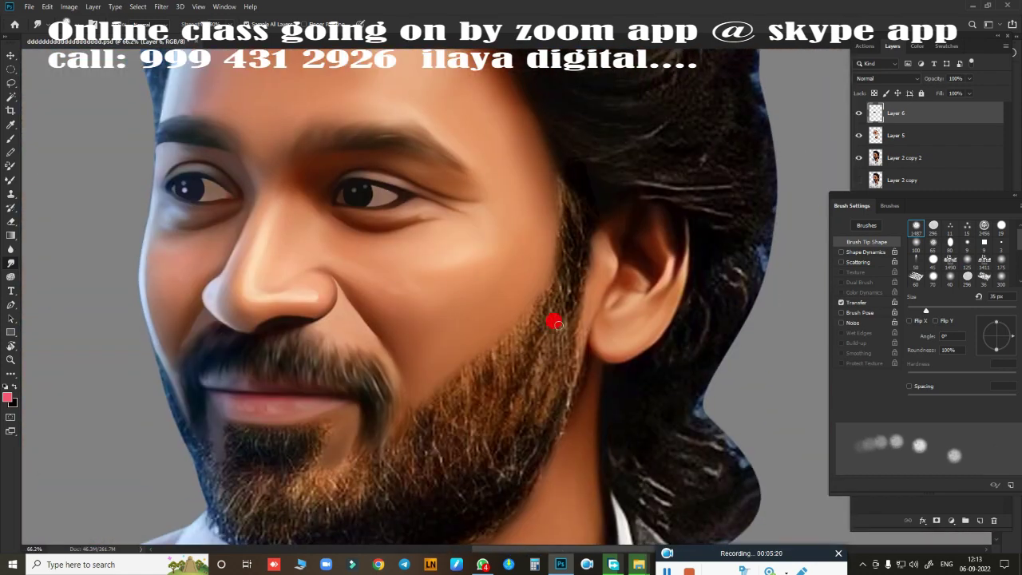
pyautogui.scroll(4, 554, 319)
pyautogui.scroll(-2, 527, 299)
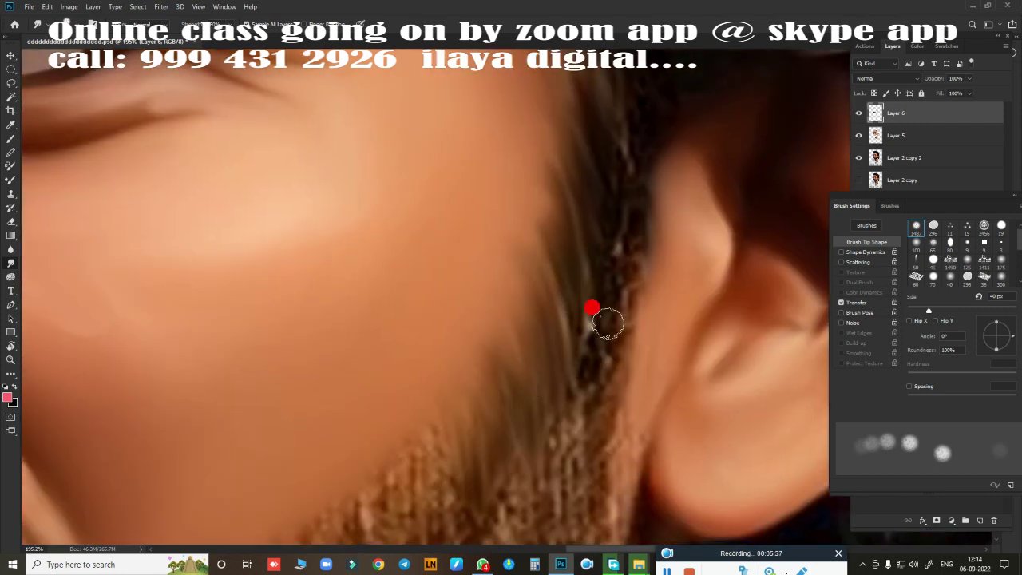
pyautogui.scroll(1, 559, 305)
pyautogui.hscroll(-2, 568, 278)
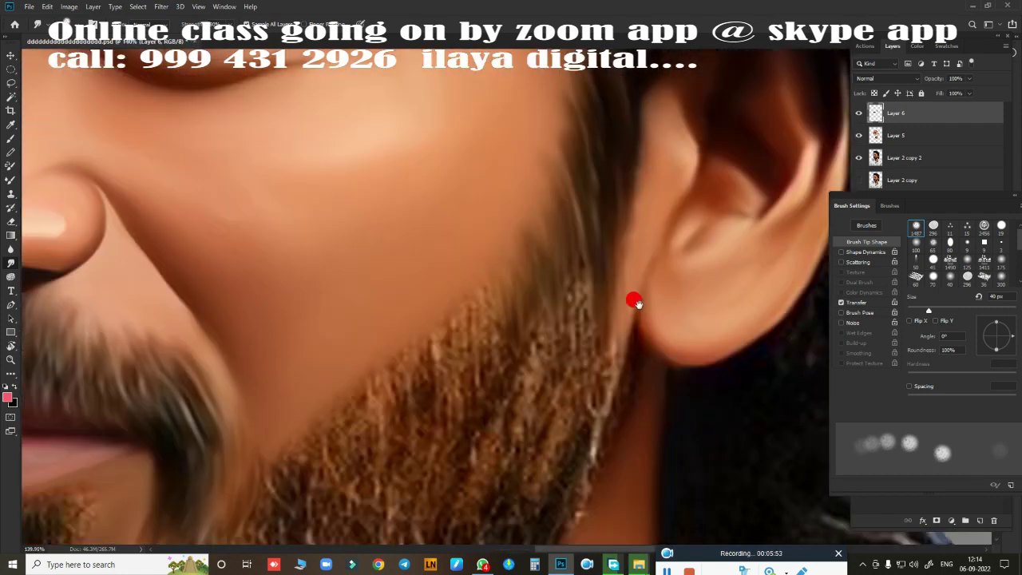
pyautogui.scroll(-3, 634, 296)
pyautogui.press(']')
pyautogui.press(']')
pyautogui.scroll(-1, 494, 184)
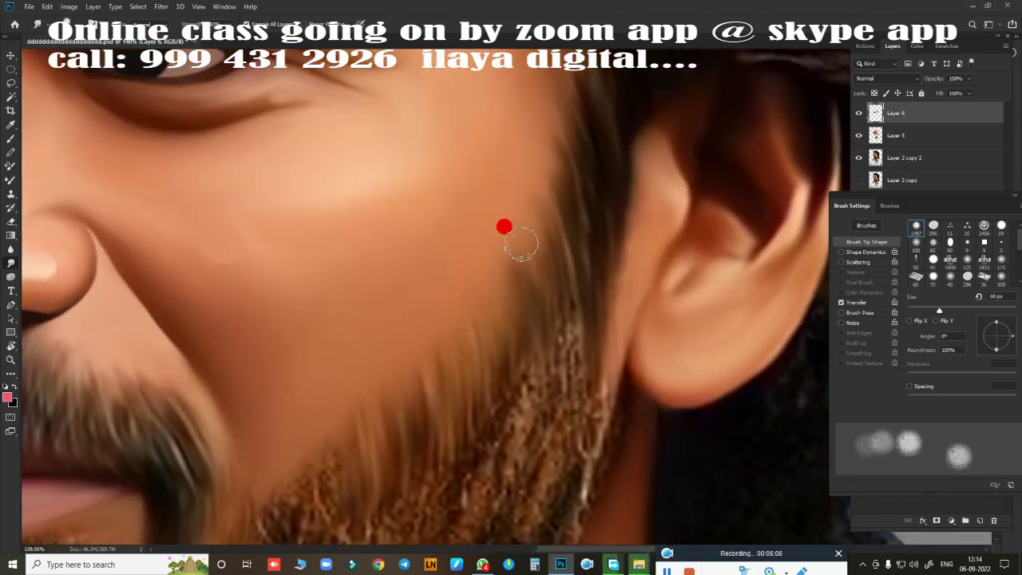
pyautogui.scroll(-3, 503, 226)
pyautogui.scroll(-1, 593, 344)
pyautogui.scroll(-1, 540, 194)
pyautogui.scroll(-1, 591, 340)
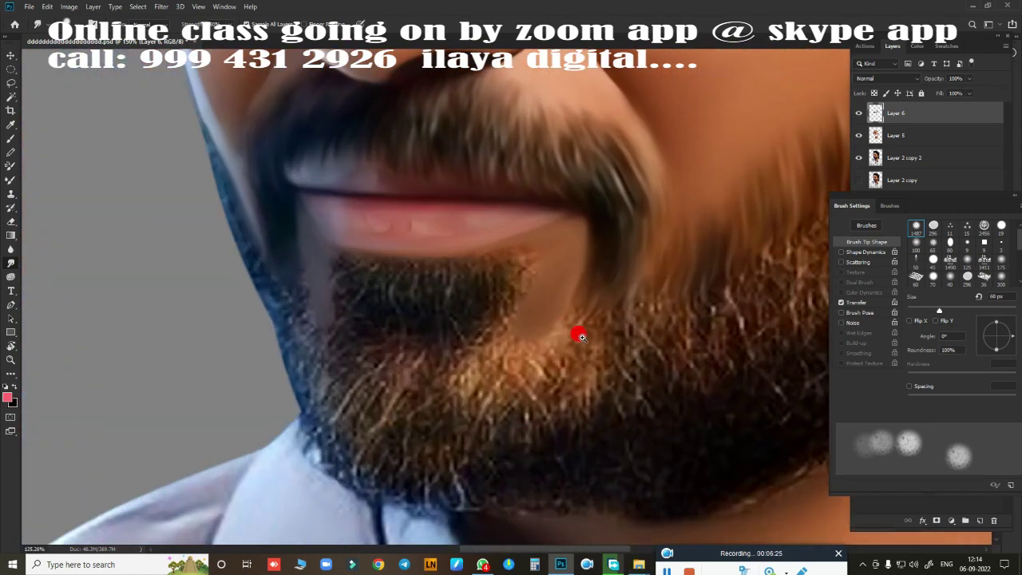
pyautogui.scroll(2, 577, 333)
pyautogui.scroll(2, 537, 335)
pyautogui.scroll(2, 554, 282)
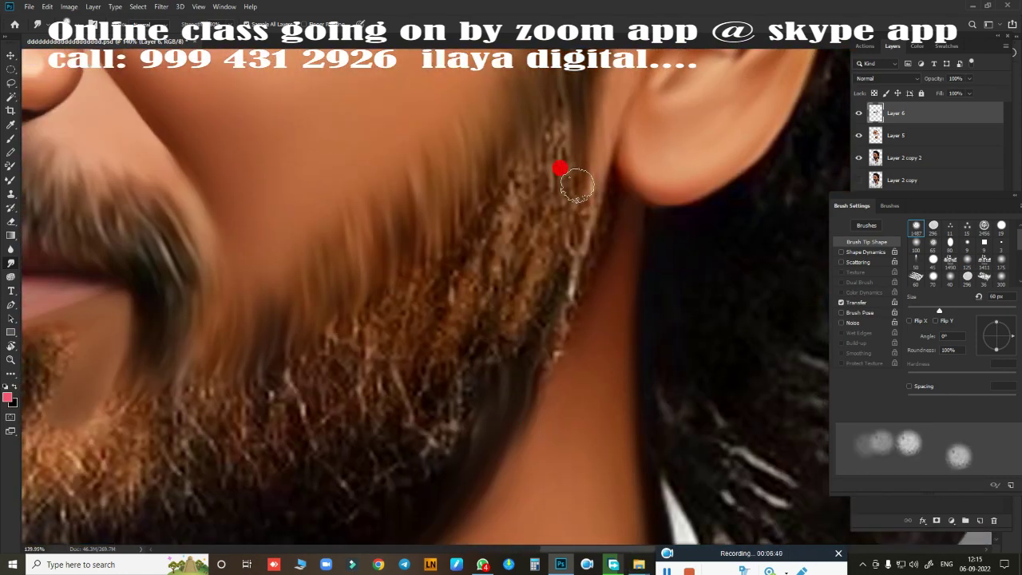
pyautogui.scroll(-3, 431, 397)
pyautogui.scroll(-1, 566, 372)
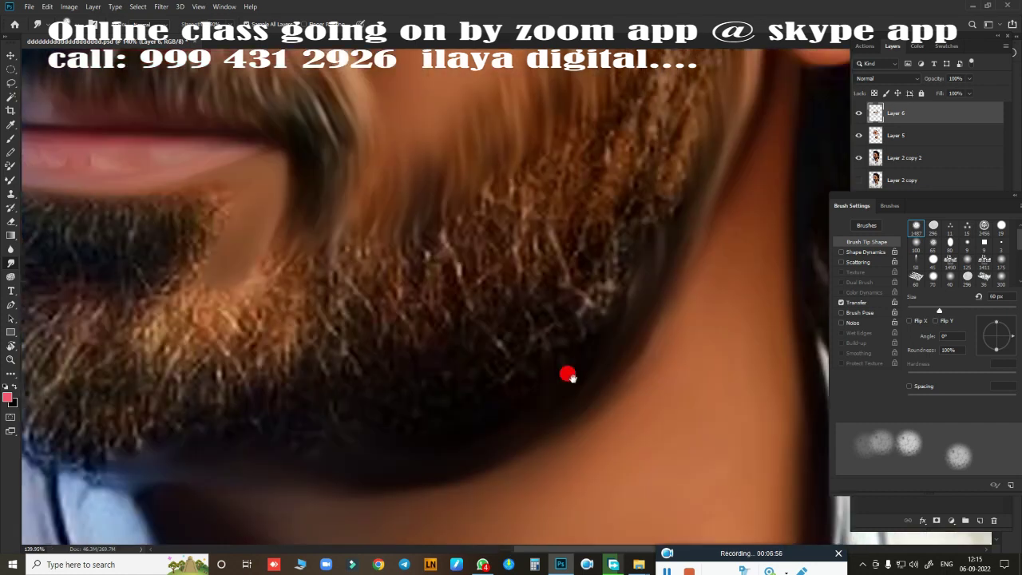
pyautogui.scroll(1, 275, 303)
pyautogui.scroll(-1, 276, 343)
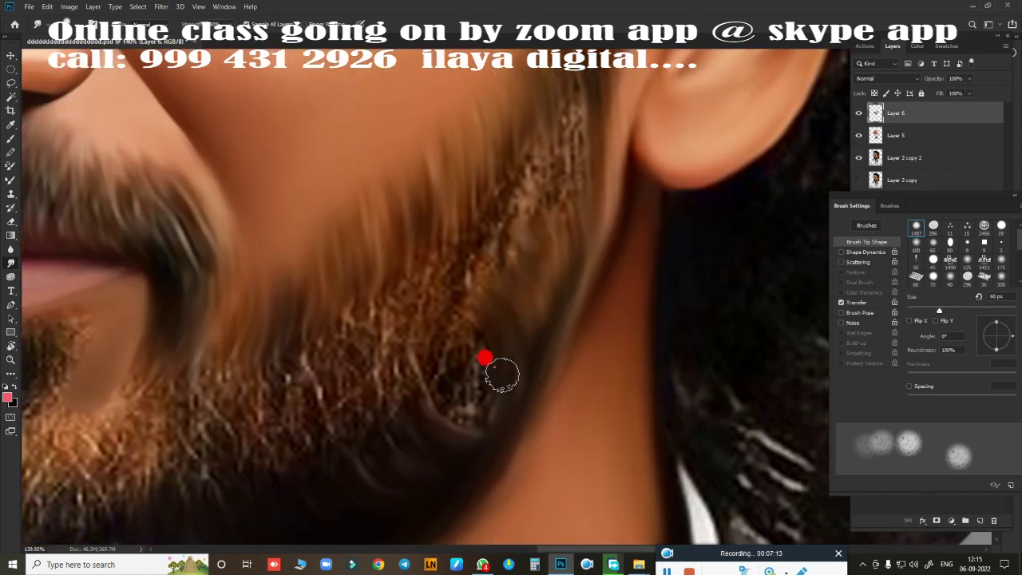
pyautogui.scroll(1, 471, 292)
pyautogui.scroll(-1, 602, 144)
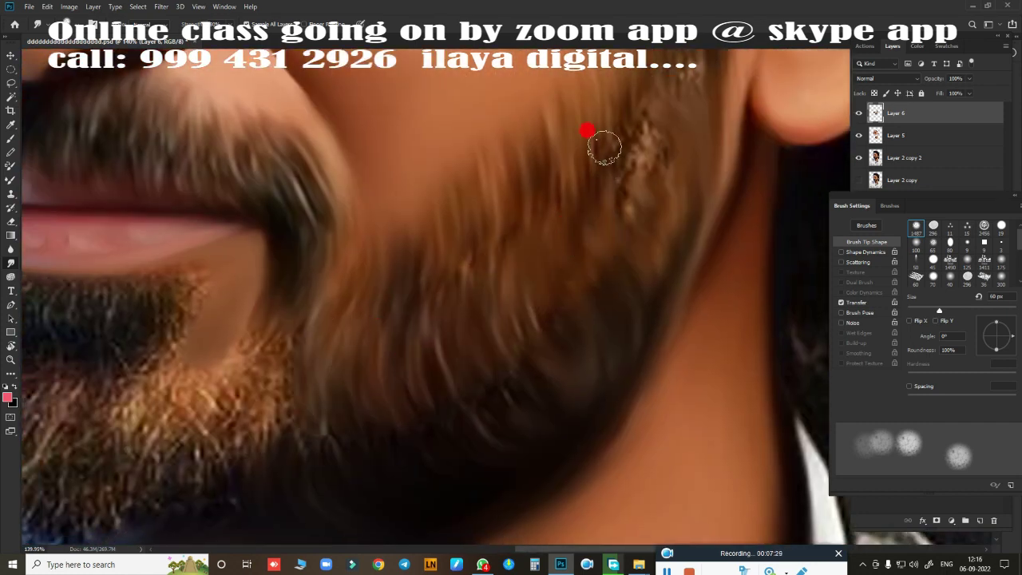
pyautogui.scroll(1, 595, 154)
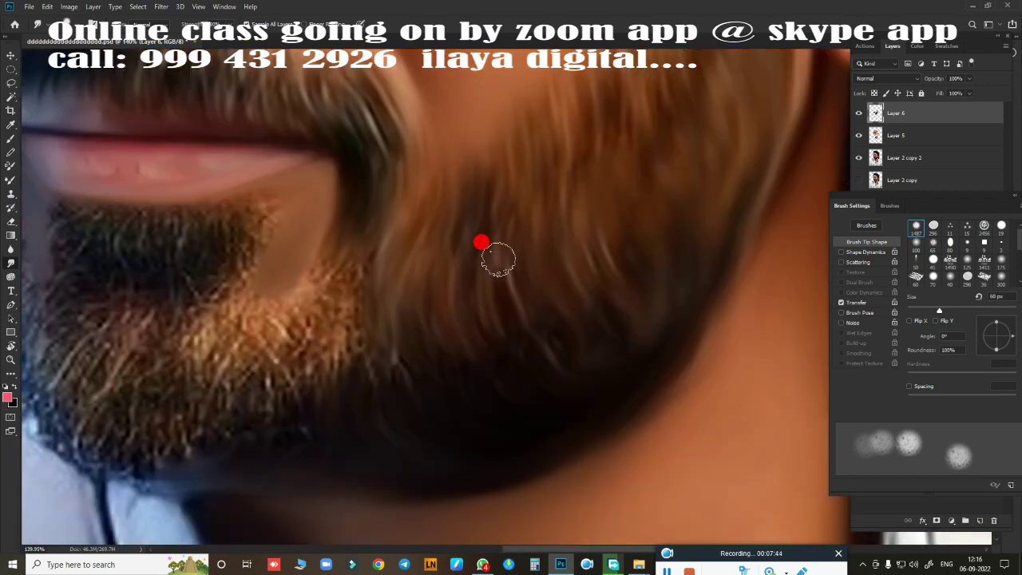
# Step: Smooth the beard texture along the lower jaw and chin into flowing strands
pyautogui.moveTo(481, 242); pyautogui.dragTo(654, 224)
pyautogui.scroll(-1, 564, 354)
pyautogui.scroll(1, 317, 258)
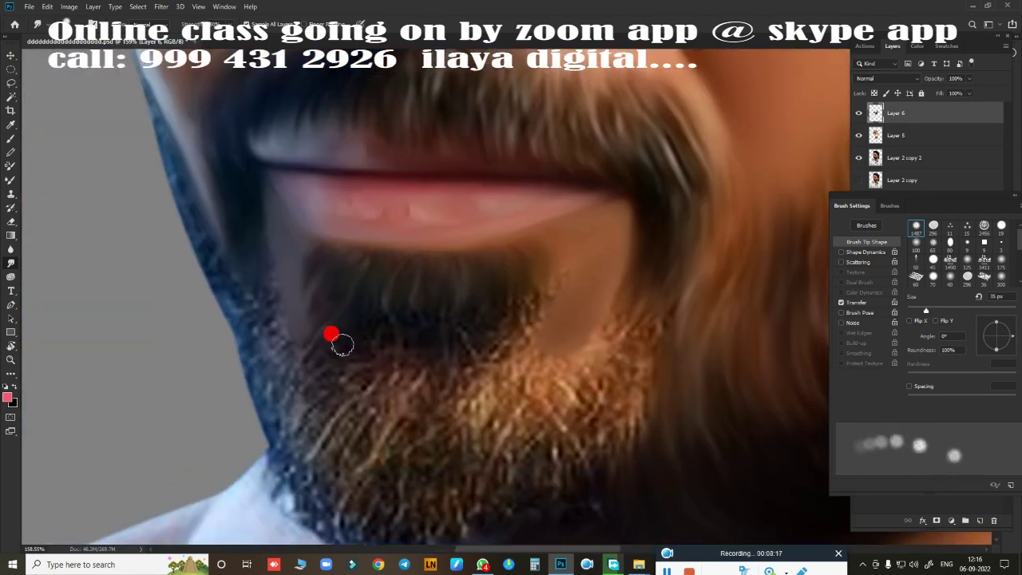
pyautogui.scroll(-1, 650, 241)
pyautogui.scroll(1, 471, 292)
pyautogui.scroll(-1, 517, 342)
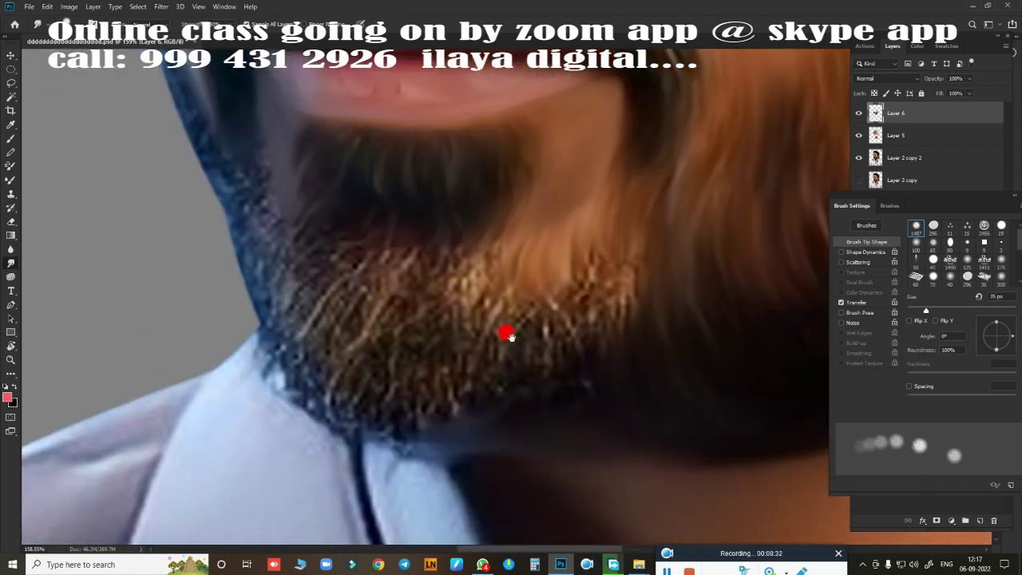
pyautogui.scroll(1, 309, 346)
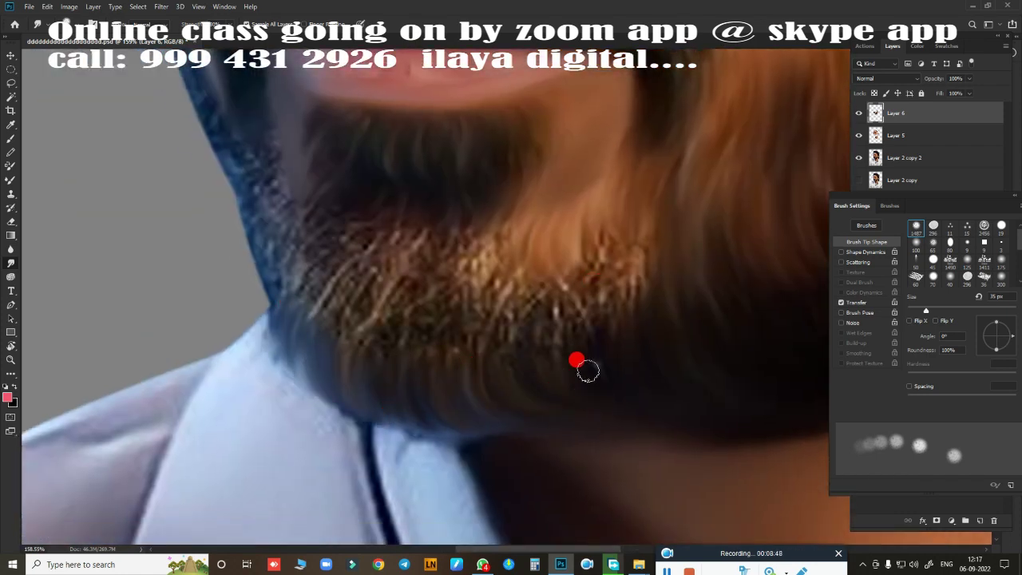
pyautogui.moveTo(408, 348); pyautogui.dragTo(595, 252)
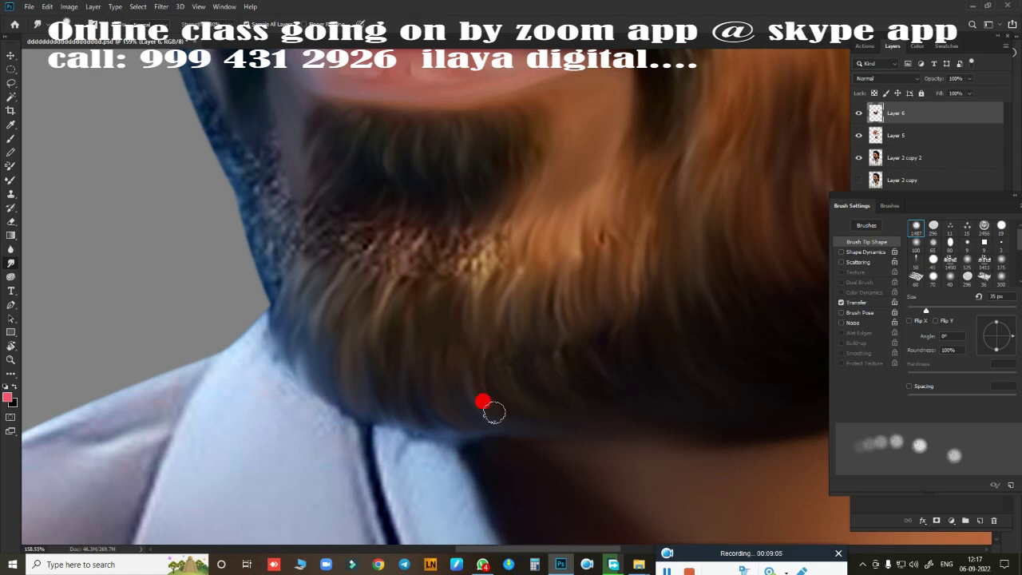
pyautogui.scroll(2, 314, 313)
pyautogui.scroll(-3, 448, 431)
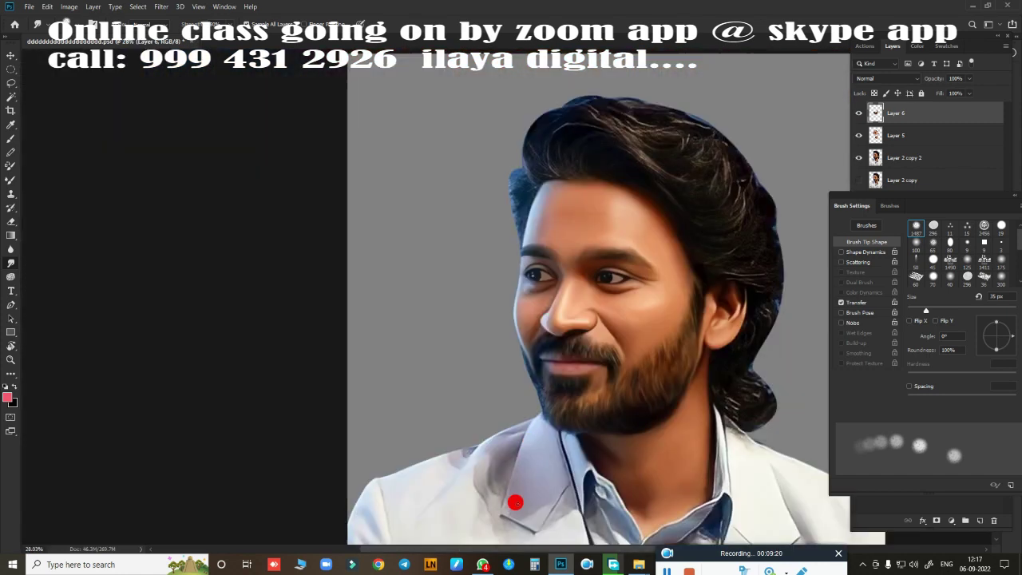
pyautogui.scroll(2, 479, 400)
# Step: Smooth the speckled strands over the upper-left hair along the head outline
pyautogui.scroll(2, 418, 495)
pyautogui.scroll(1, 446, 294)
pyautogui.scroll(-2, 446, 293)
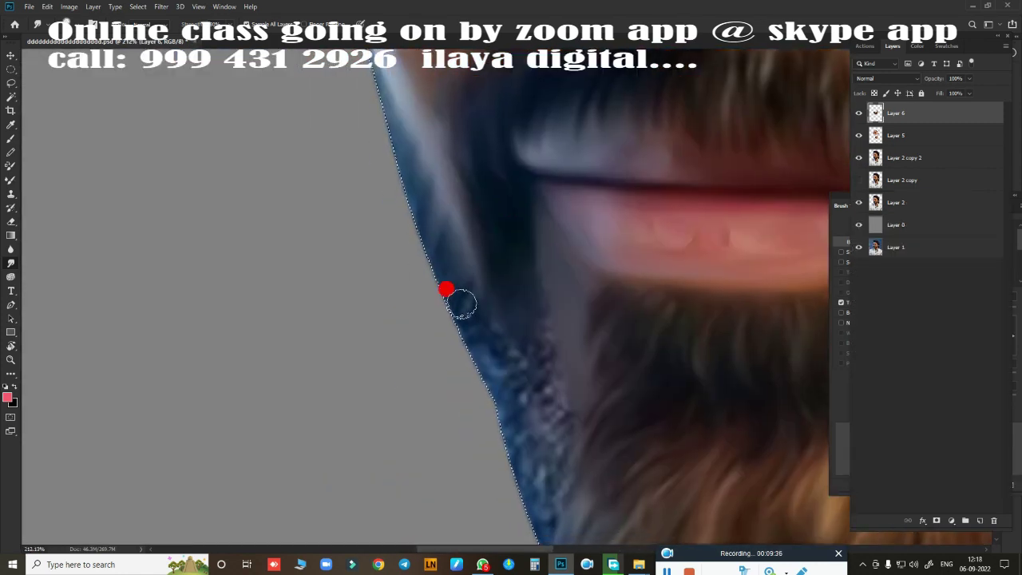
pyautogui.scroll(-2, 450, 291)
pyautogui.scroll(-3, 479, 304)
pyautogui.scroll(-2, 474, 339)
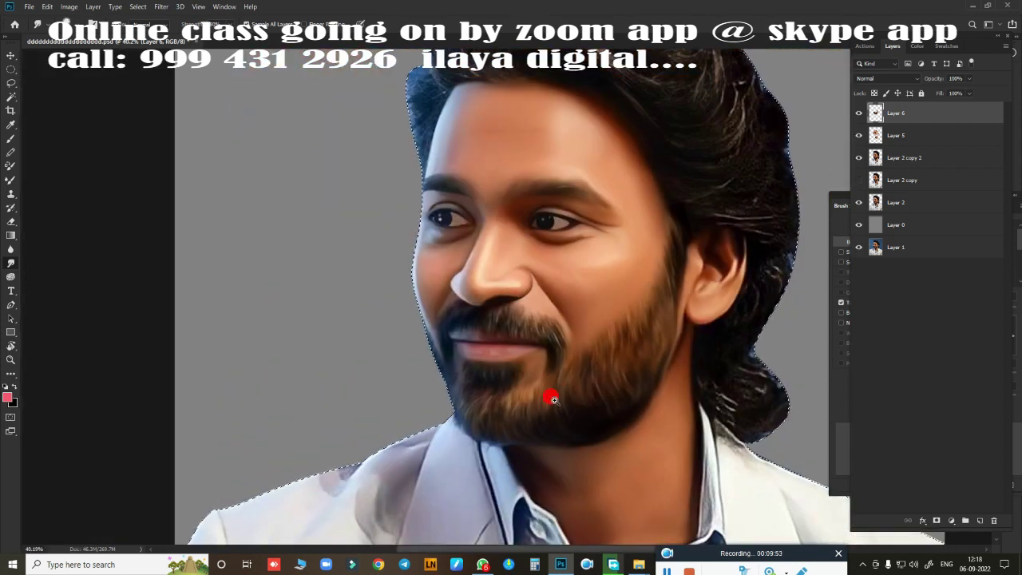
pyautogui.scroll(4, 554, 397)
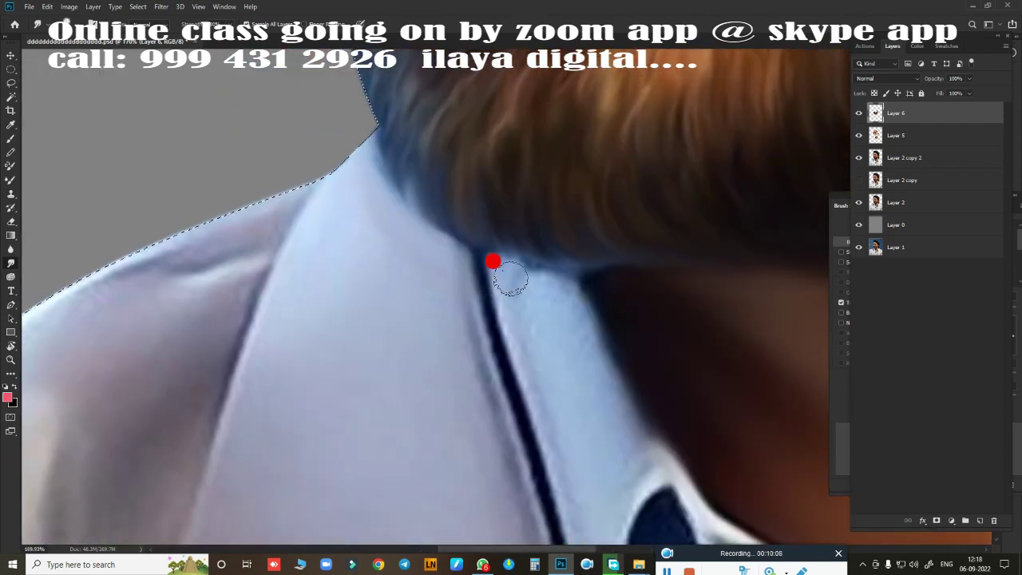
pyautogui.scroll(-3, 418, 454)
pyautogui.scroll(3, 455, 269)
pyautogui.scroll(-3, 452, 293)
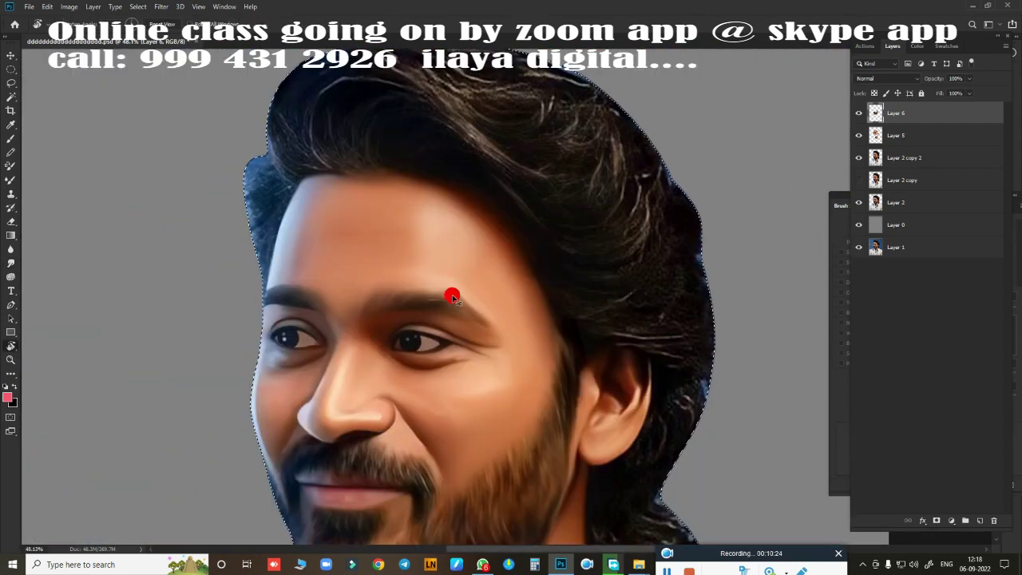
pyautogui.scroll(2, 308, 263)
pyautogui.scroll(2, 308, 263)
pyautogui.scroll(2, 372, 290)
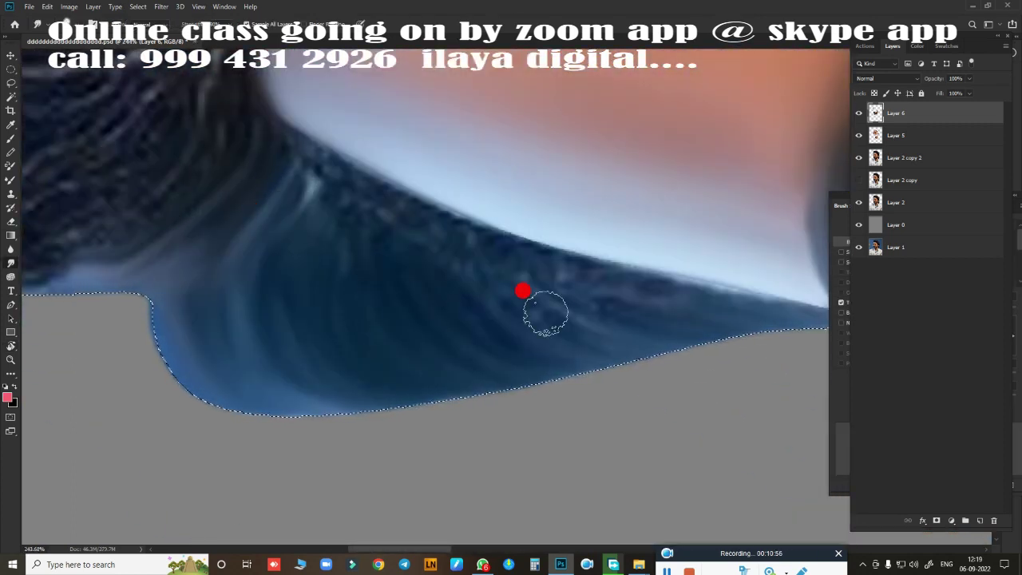
pyautogui.hscroll(5, 551, 328)
pyautogui.hscroll(3, 575, 379)
pyautogui.hscroll(3, 503, 384)
pyautogui.hscroll(3, 543, 389)
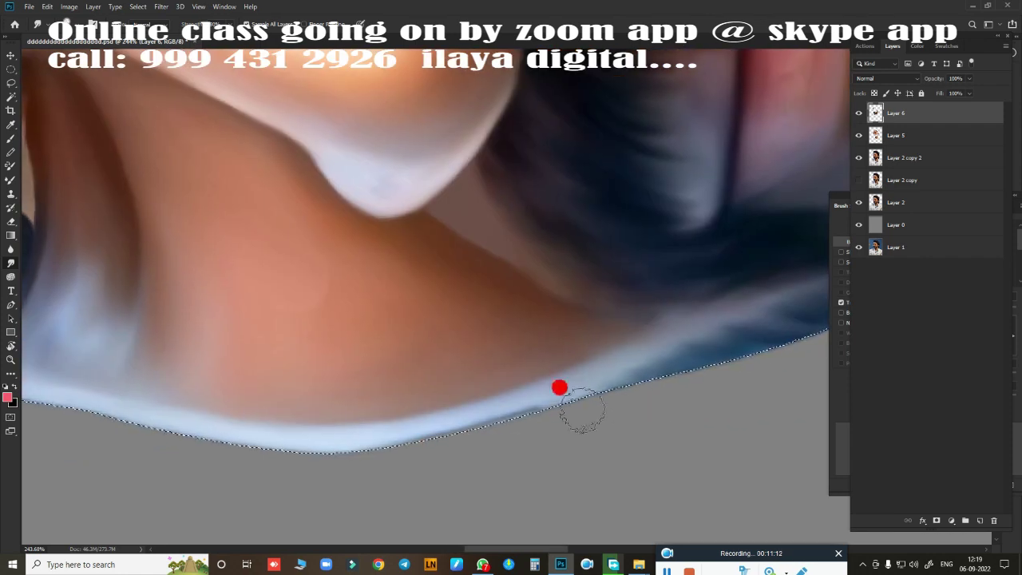
pyautogui.hscroll(-10, 623, 392)
pyautogui.moveTo(656, 393); pyautogui.dragTo(415, 155)
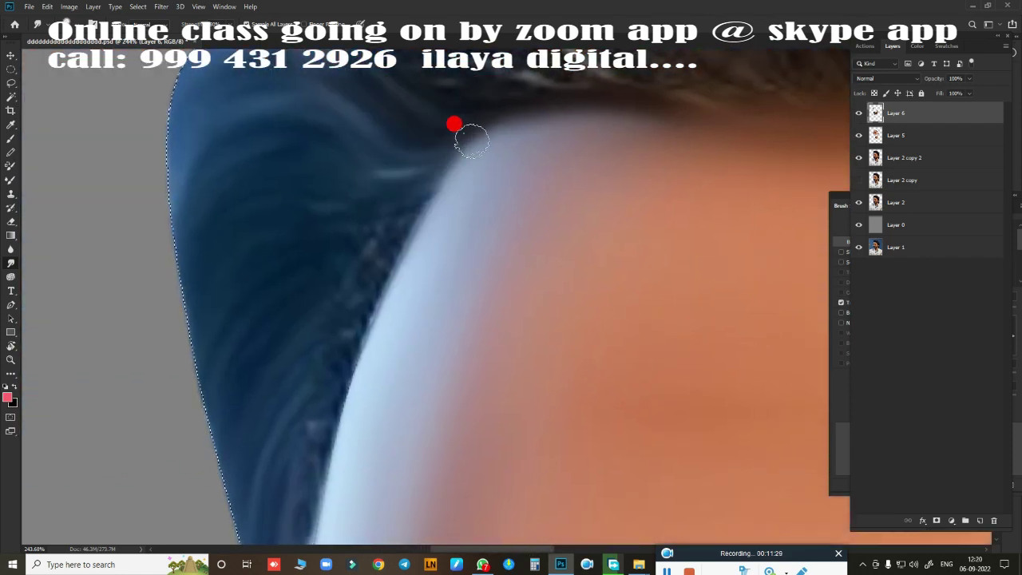
pyautogui.scroll(-3, 338, 217)
pyautogui.scroll(2, 303, 287)
pyautogui.scroll(3, 288, 319)
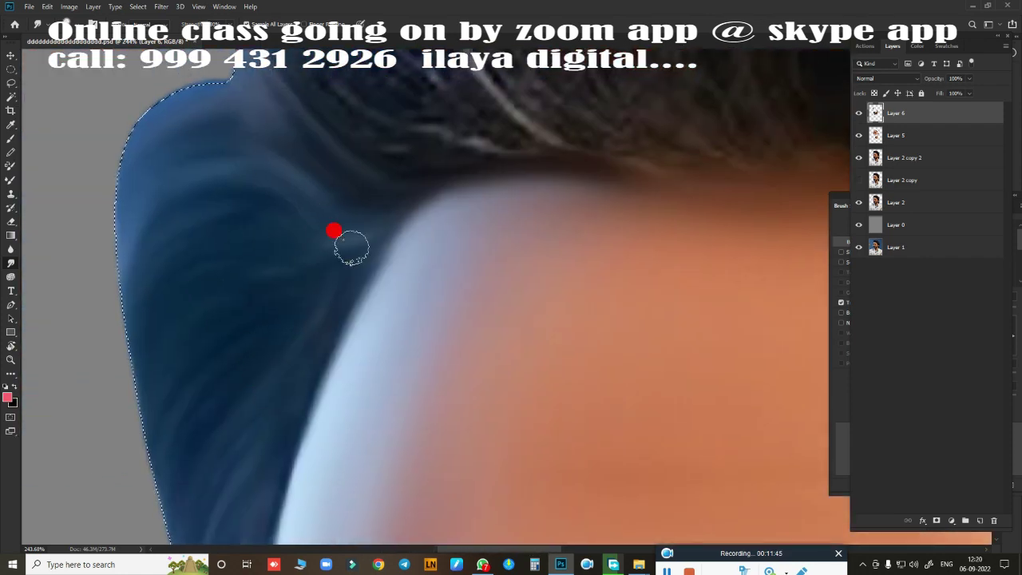
pyautogui.scroll(-3, 303, 338)
pyautogui.scroll(-3, 360, 303)
pyautogui.scroll(3, 517, 288)
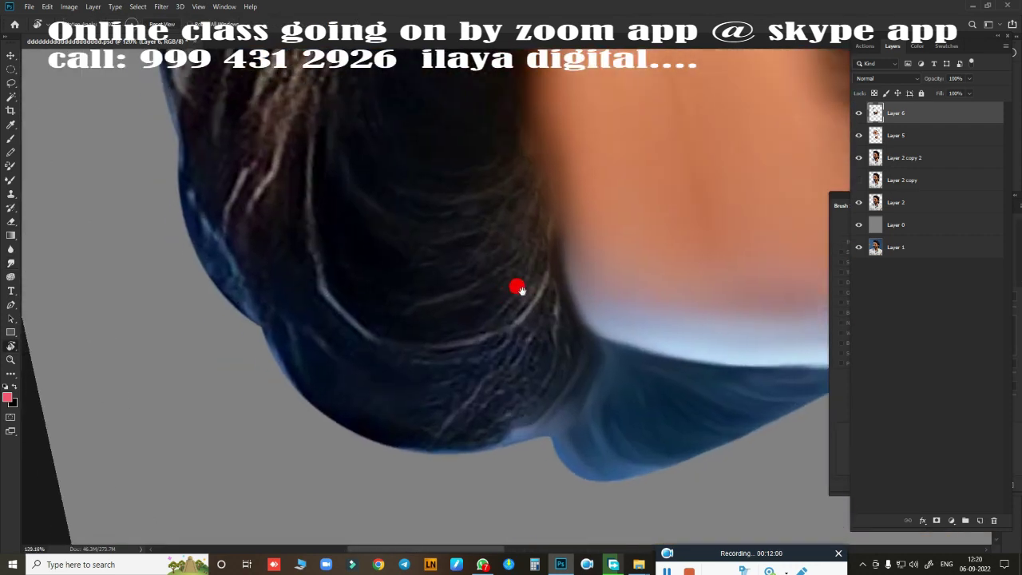
pyautogui.scroll(2, 515, 246)
pyautogui.scroll(-2, 433, 292)
pyautogui.scroll(3, 256, 199)
pyautogui.scroll(3, 455, 349)
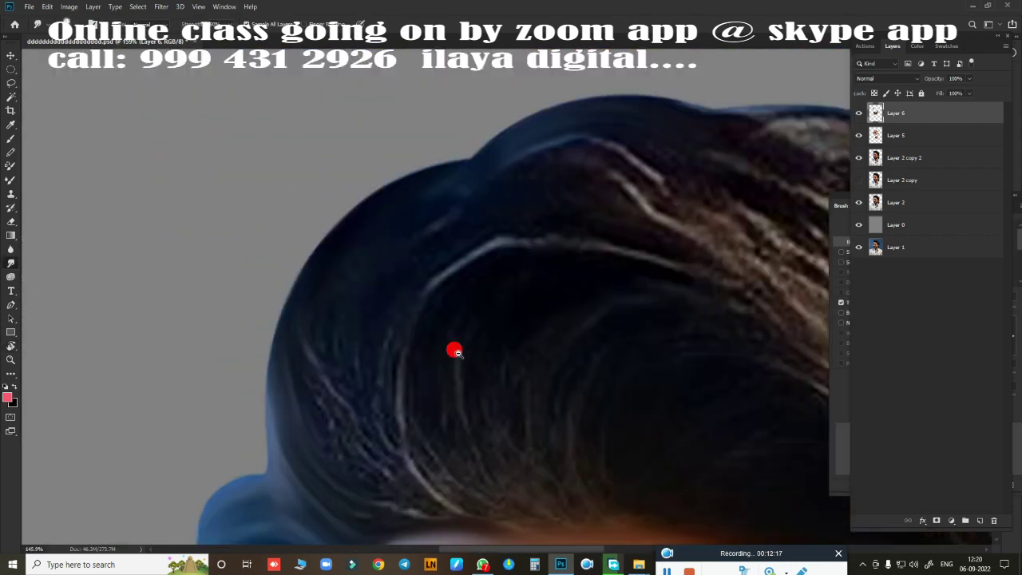
pyautogui.scroll(2, 329, 136)
pyautogui.scroll(-3, 329, 136)
pyautogui.scroll(-2, 474, 157)
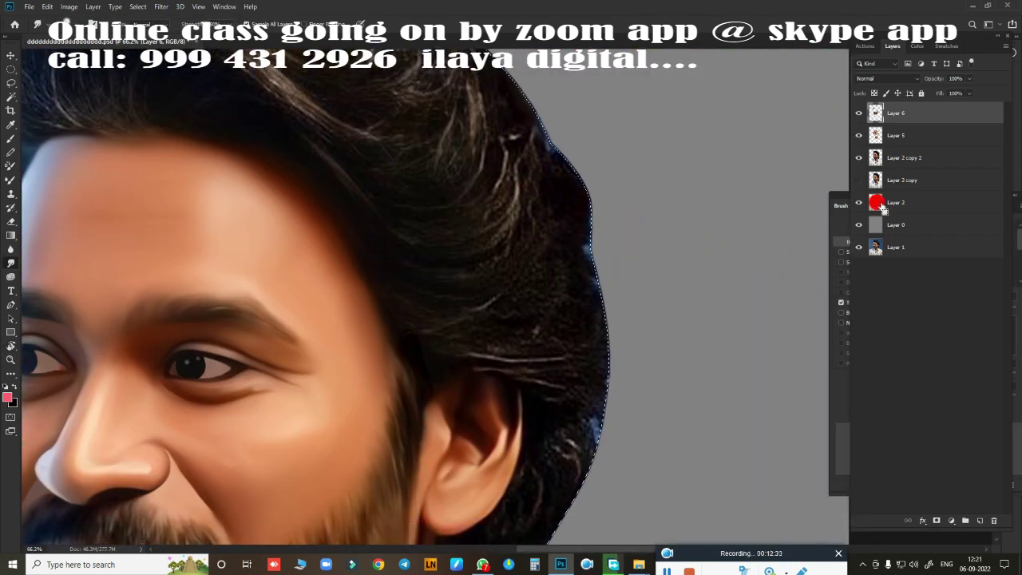
pyautogui.scroll(-2, 442, 146)
pyautogui.scroll(2, 603, 223)
pyautogui.scroll(-3, 627, 376)
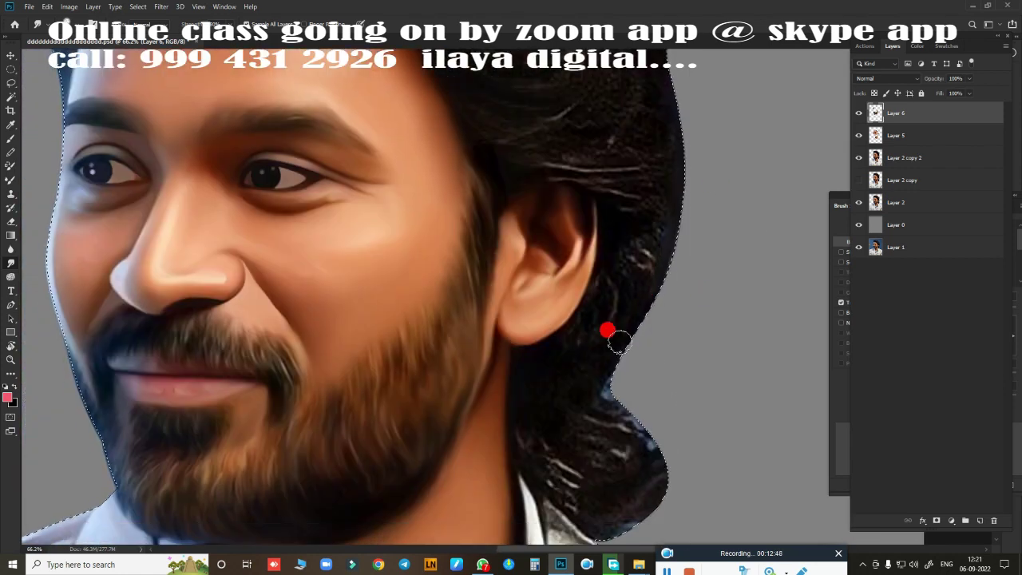
pyautogui.scroll(-2, 607, 399)
pyautogui.hscroll(-3, 551, 310)
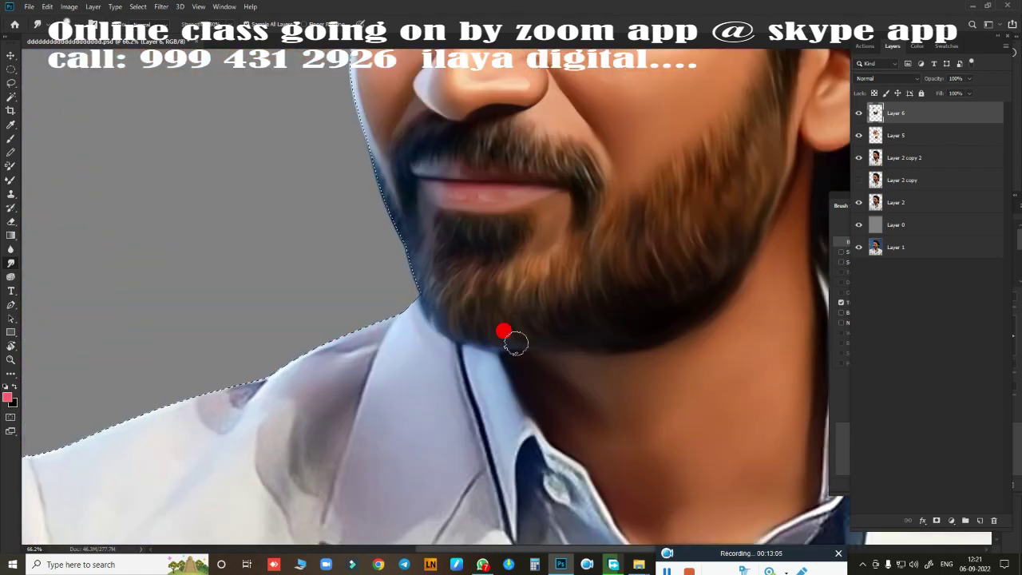
pyautogui.scroll(3, 511, 372)
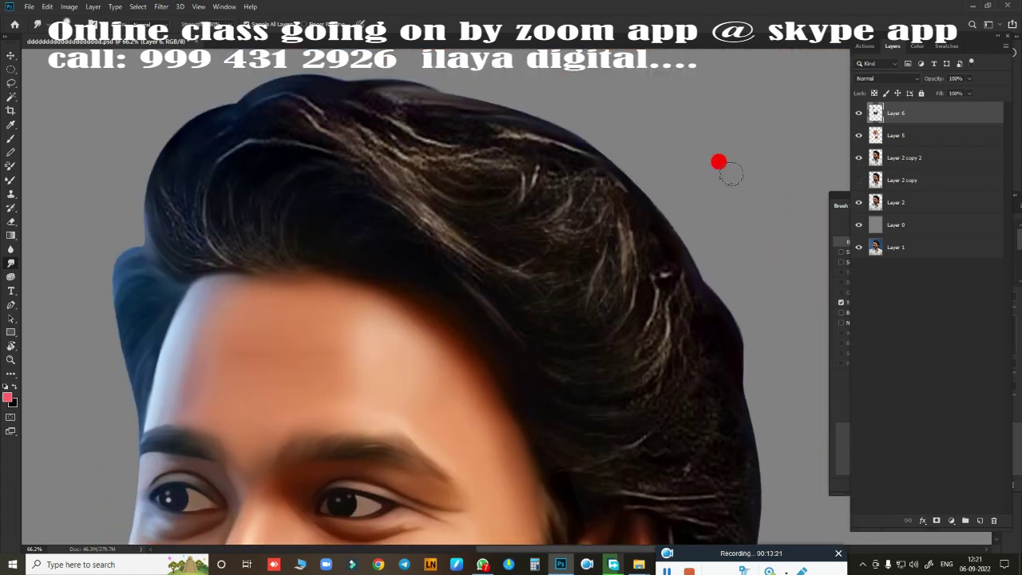
pyautogui.scroll(4, 721, 162)
pyautogui.scroll(5, 315, 233)
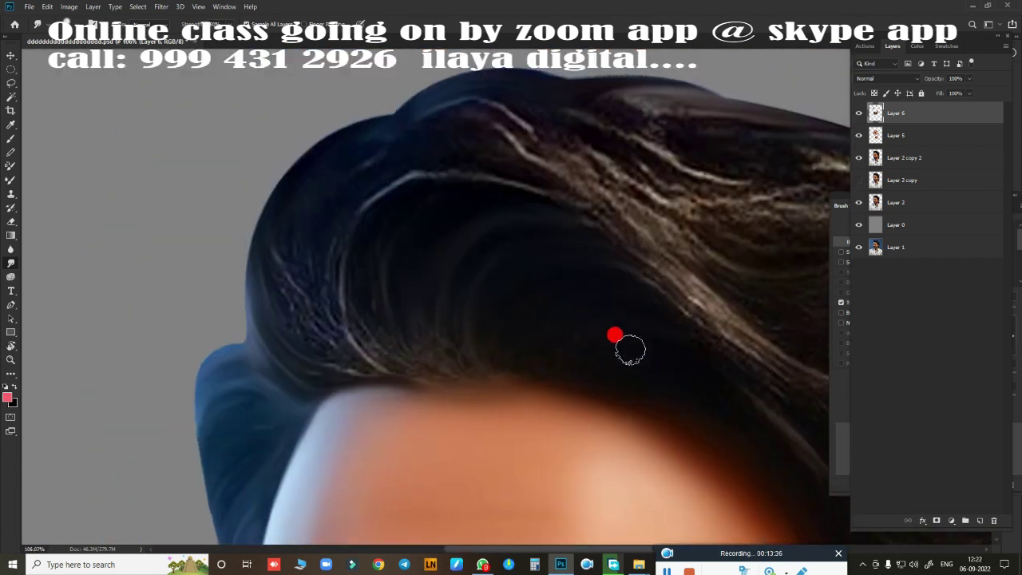
pyautogui.scroll(3, 463, 331)
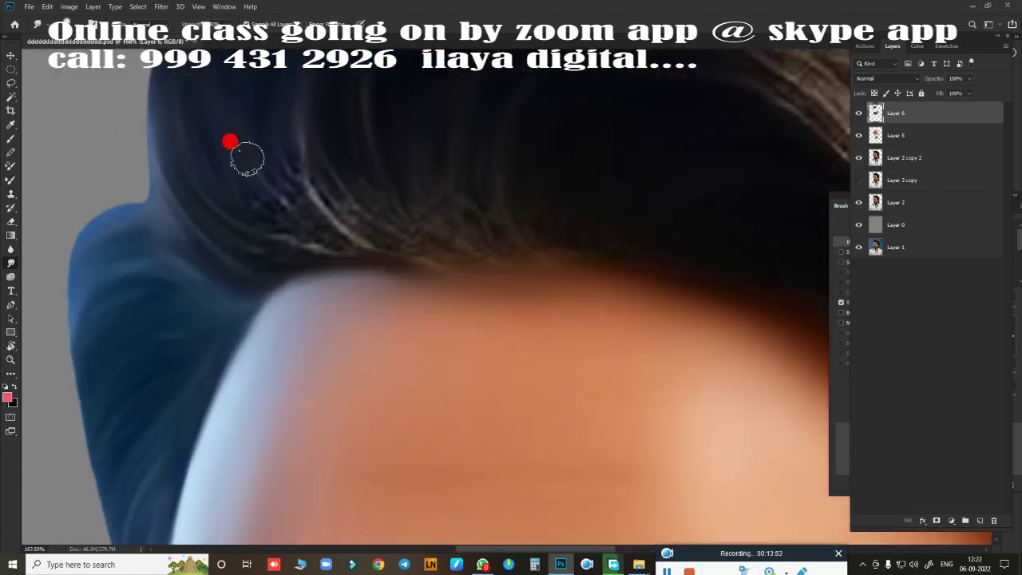
pyautogui.moveTo(288, 100); pyautogui.dragTo(487, 157)
# Step: Paint the speckled hair at the upper right and behind the ear into smooth dark hair
pyautogui.moveTo(580, 272); pyautogui.dragTo(359, 309)
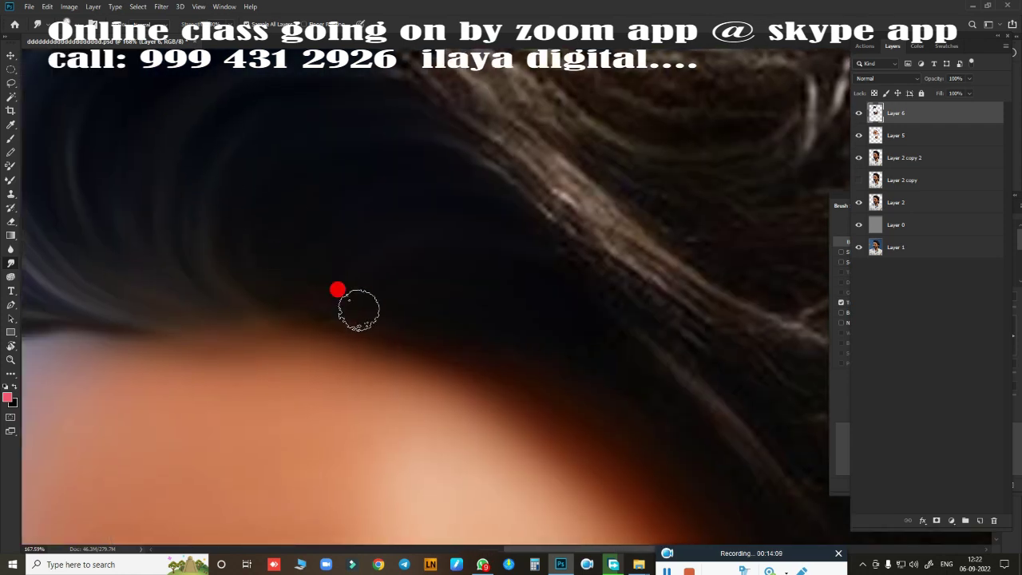
pyautogui.scroll(-3, 379, 264)
pyautogui.scroll(-2, 529, 285)
pyautogui.scroll(1, 332, 145)
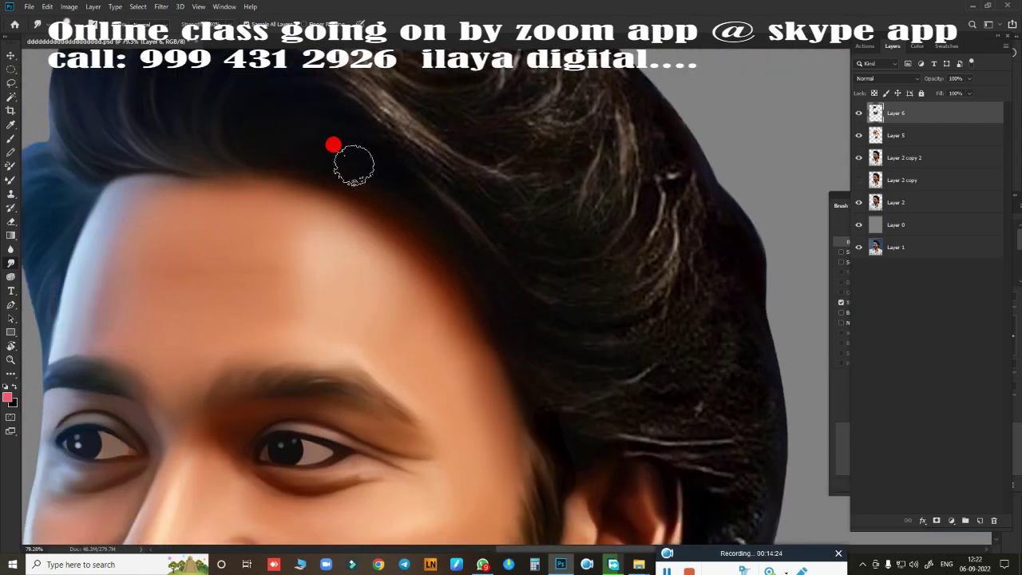
pyautogui.moveTo(724, 412); pyautogui.dragTo(581, 151)
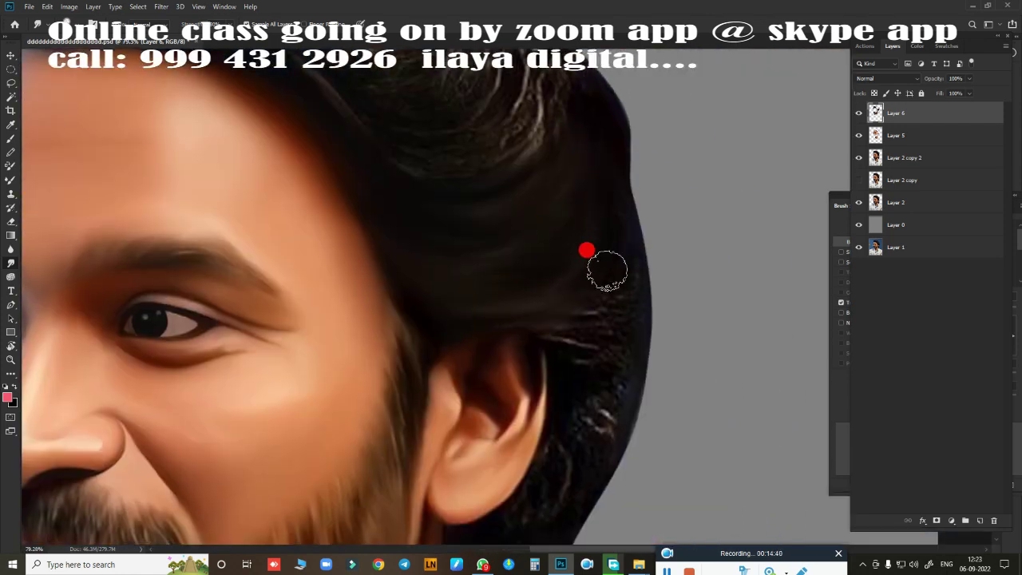
pyautogui.scroll(3, 559, 271)
pyautogui.scroll(2, 447, 320)
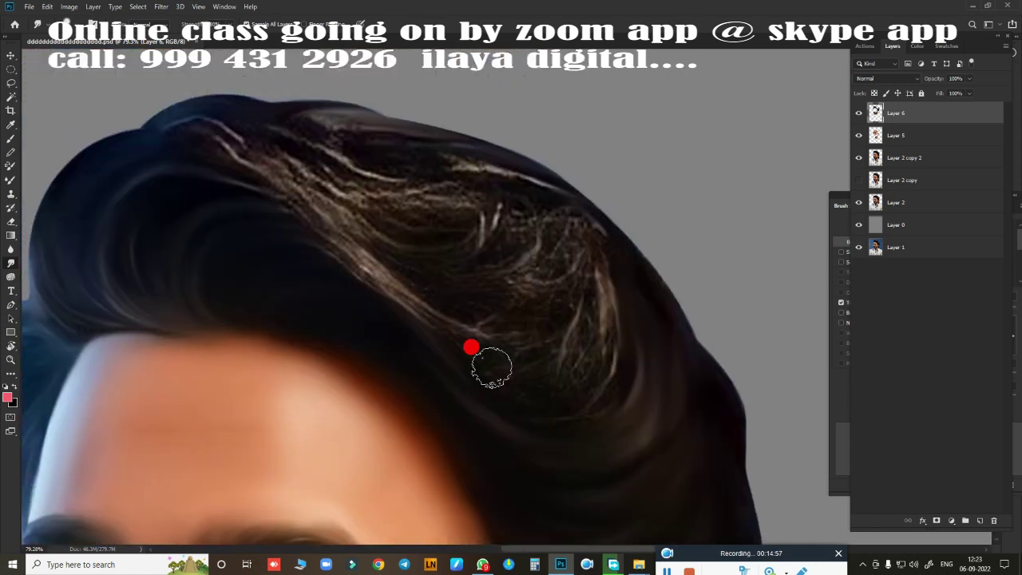
pyautogui.scroll(3, 647, 376)
pyautogui.scroll(-1, 233, 164)
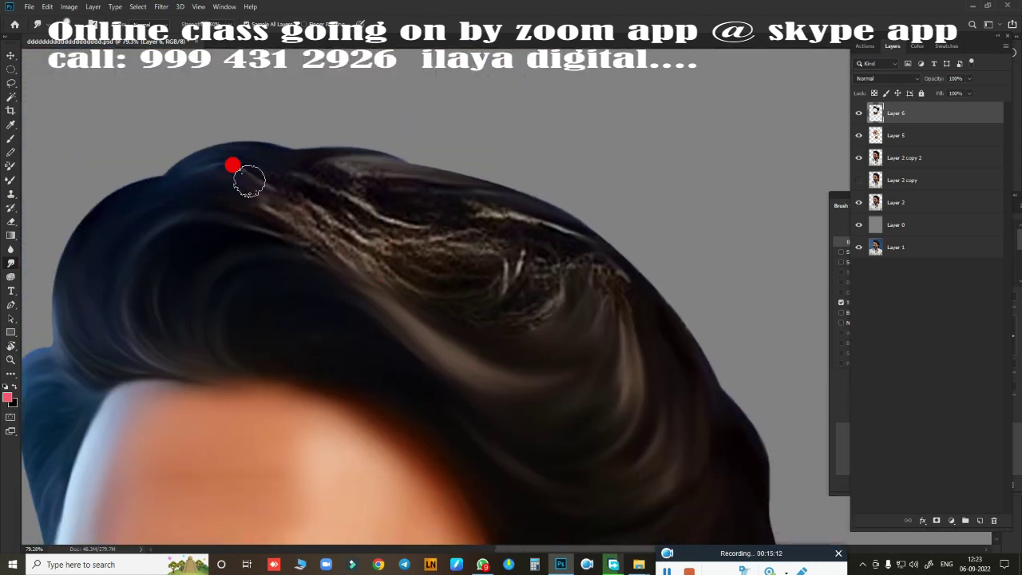
pyautogui.moveTo(372, 192)
pyautogui.mouseDown()
pyautogui.moveTo(431, 272)
pyautogui.moveTo(270, 208)
pyautogui.mouseUp()
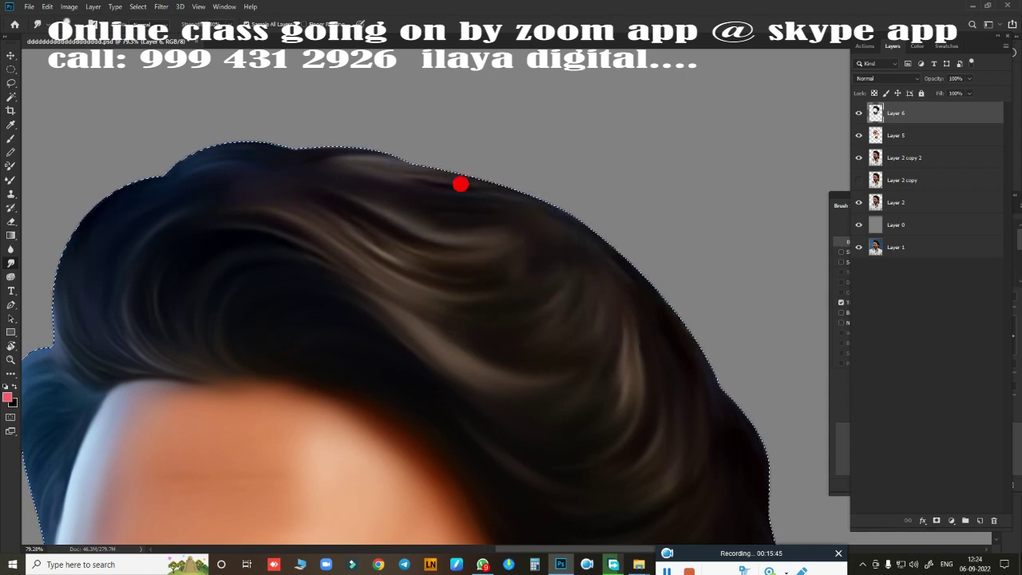
pyautogui.moveTo(589, 339); pyautogui.dragTo(503, 210)
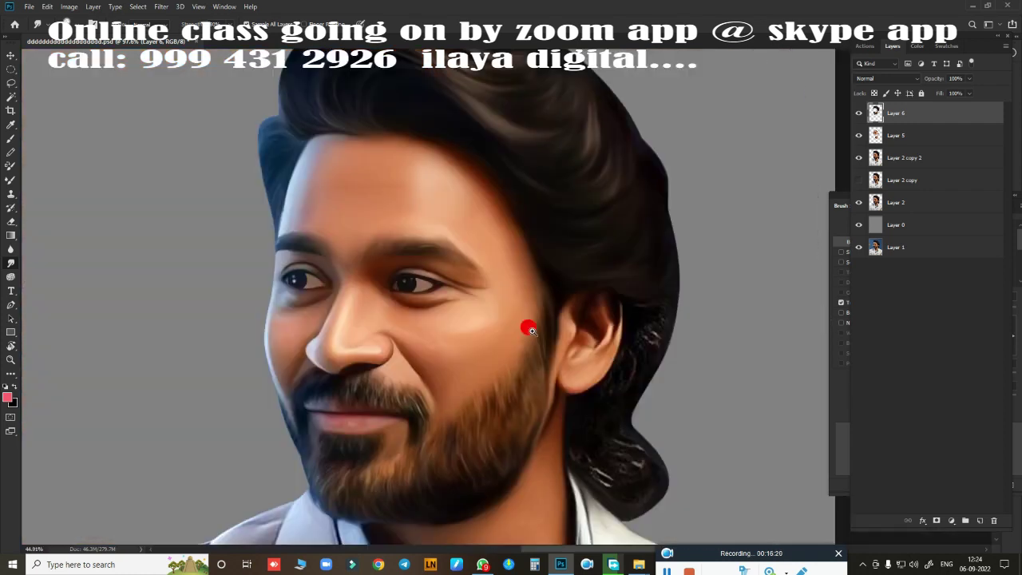
pyautogui.moveTo(462, 371); pyautogui.dragTo(537, 332)
pyautogui.moveTo(377, 143)
pyautogui.mouseDown()
pyautogui.moveTo(474, 410)
pyautogui.moveTo(499, 246)
pyautogui.moveTo(615, 285)
pyautogui.moveTo(352, 373)
pyautogui.moveTo(438, 292)
pyautogui.moveTo(499, 430)
pyautogui.mouseUp()
# Step: On a new empty layer, smooth the jacket collar, neck area and left lapel
pyautogui.hotkey('ctrl', 'shift', 'alt', 'n')
pyautogui.moveTo(304, 320)
pyautogui.mouseDown()
pyautogui.moveTo(187, 324)
pyautogui.moveTo(295, 404)
pyautogui.mouseUp()
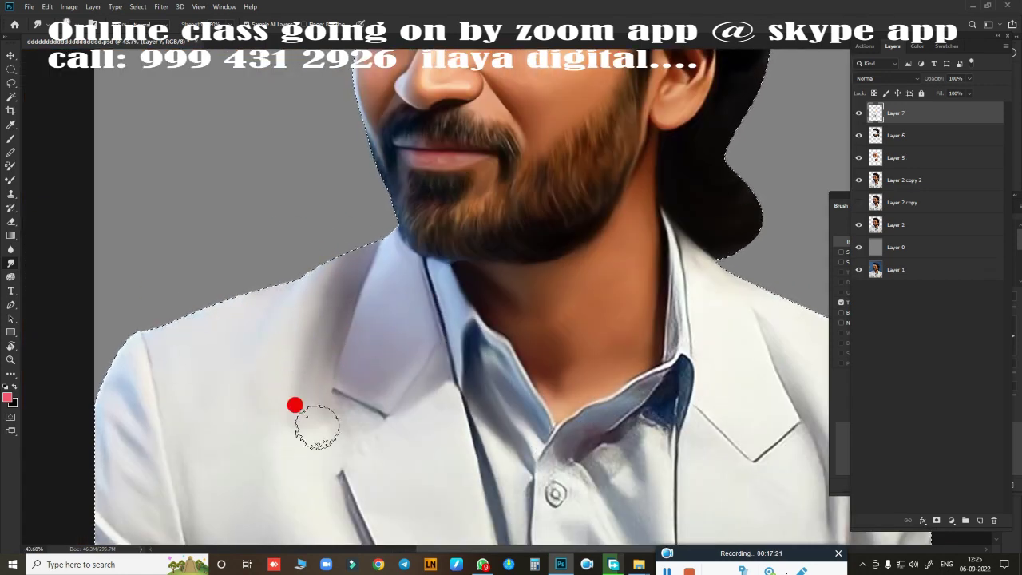
pyautogui.scroll(-3, 333, 354)
pyautogui.moveTo(438, 232)
pyautogui.mouseDown()
pyautogui.moveTo(535, 394)
pyautogui.moveTo(583, 226)
pyautogui.moveTo(599, 423)
pyautogui.moveTo(500, 250)
pyautogui.mouseUp()
pyautogui.scroll(-3, 500, 250)
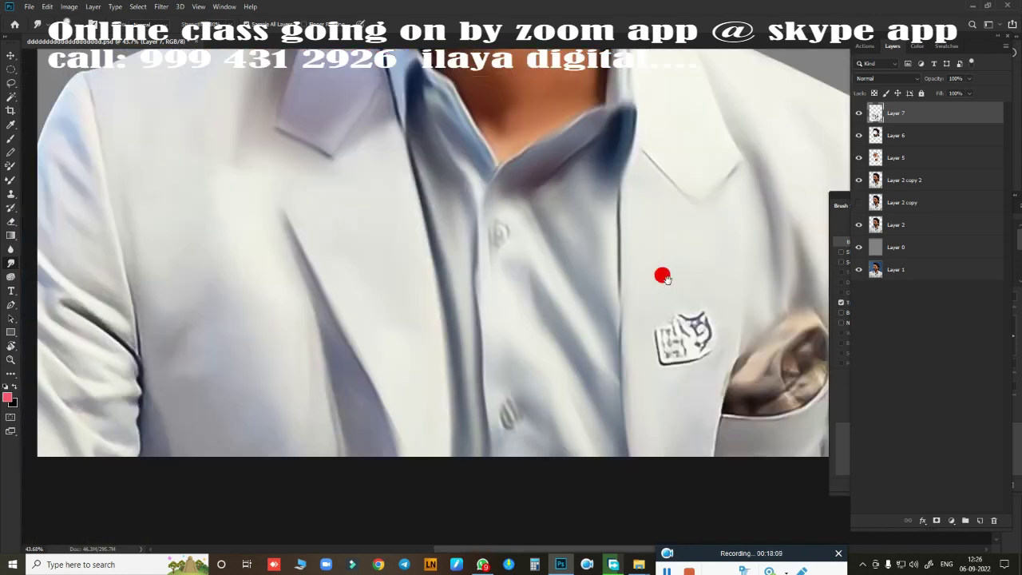
pyautogui.moveTo(662, 274); pyautogui.dragTo(522, 413)
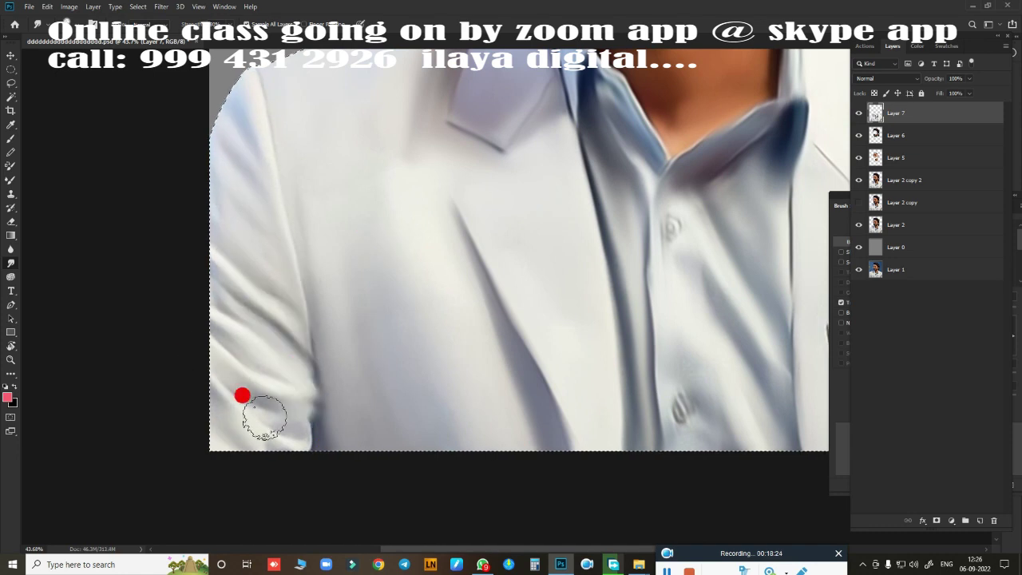
pyautogui.scroll(3, 423, 423)
pyautogui.scroll(-3, 416, 207)
pyautogui.scroll(-3, 399, 224)
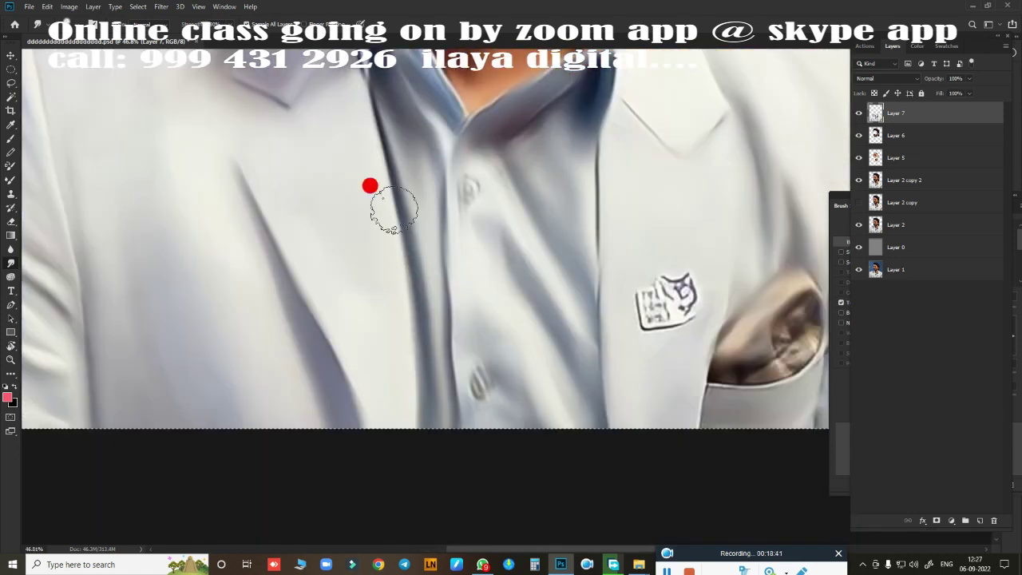
pyautogui.hotkey('ctrl', '0')
# Step: Move Layer 7 down the stack so it sits just beneath Layer 6
pyautogui.hotkey('ctrl', '[')
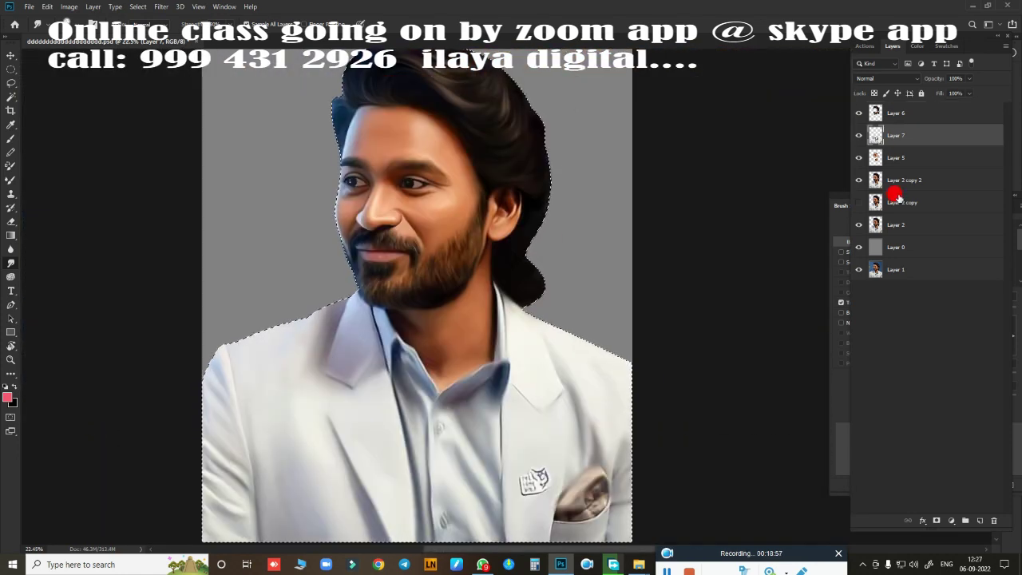
pyautogui.hotkey('ctrl', '[')
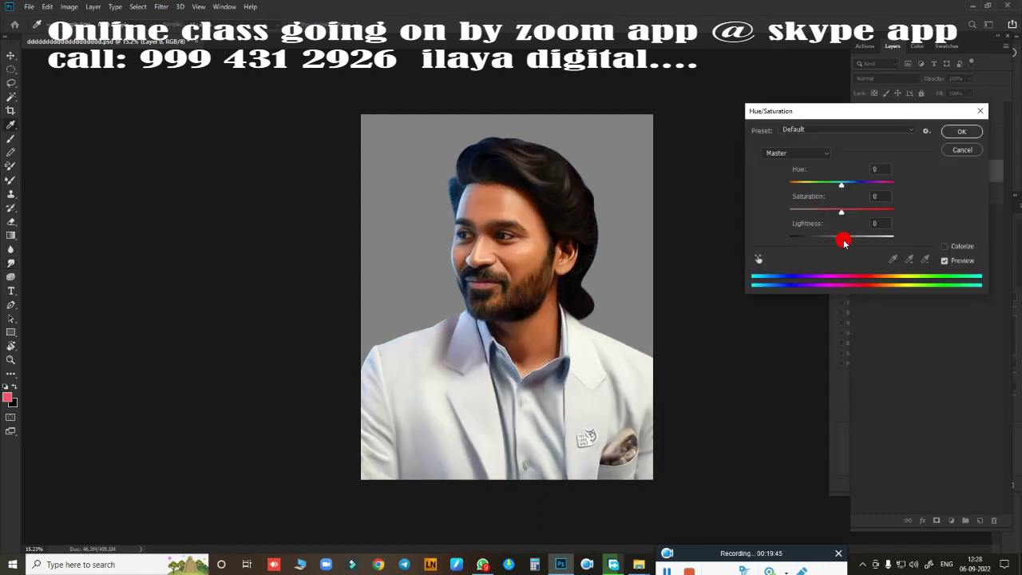
pyautogui.scroll(2, 625, 253)
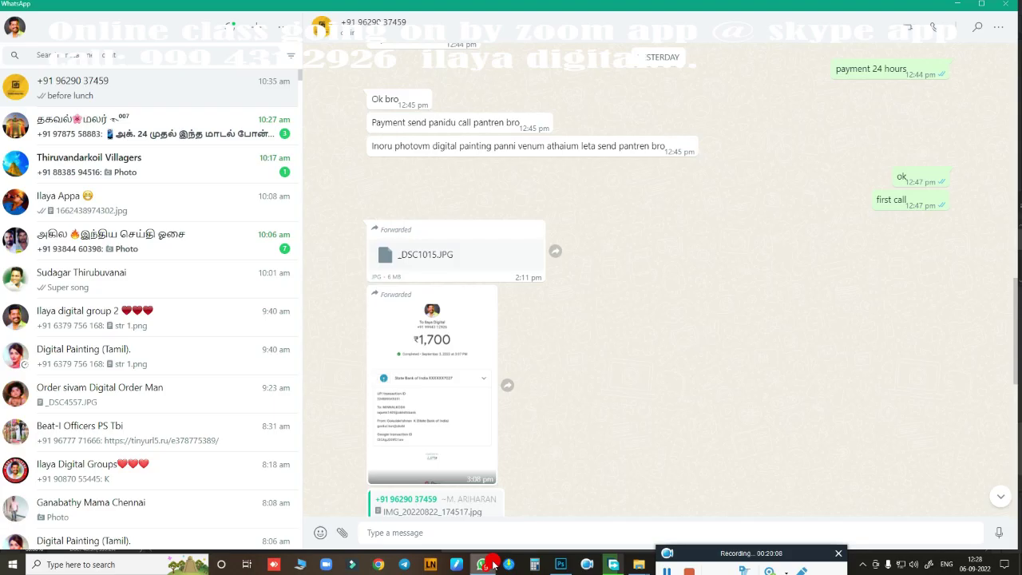
# Step: Check the incoming chat, play the voice message and reply 'ok'
pyautogui.click(219, 283)
pyautogui.click(380, 490)
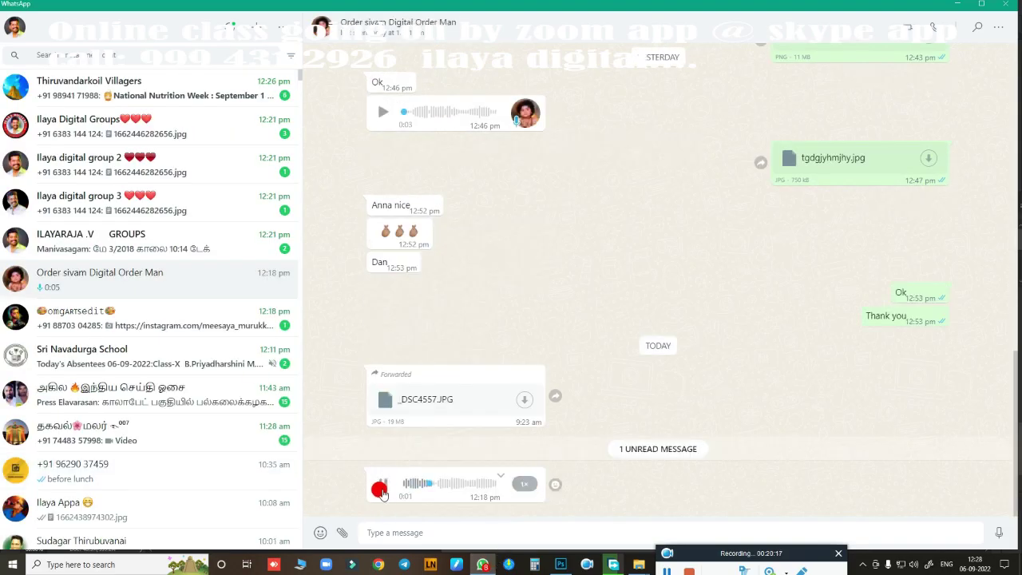
pyautogui.write('ok')
pyautogui.press('Return')
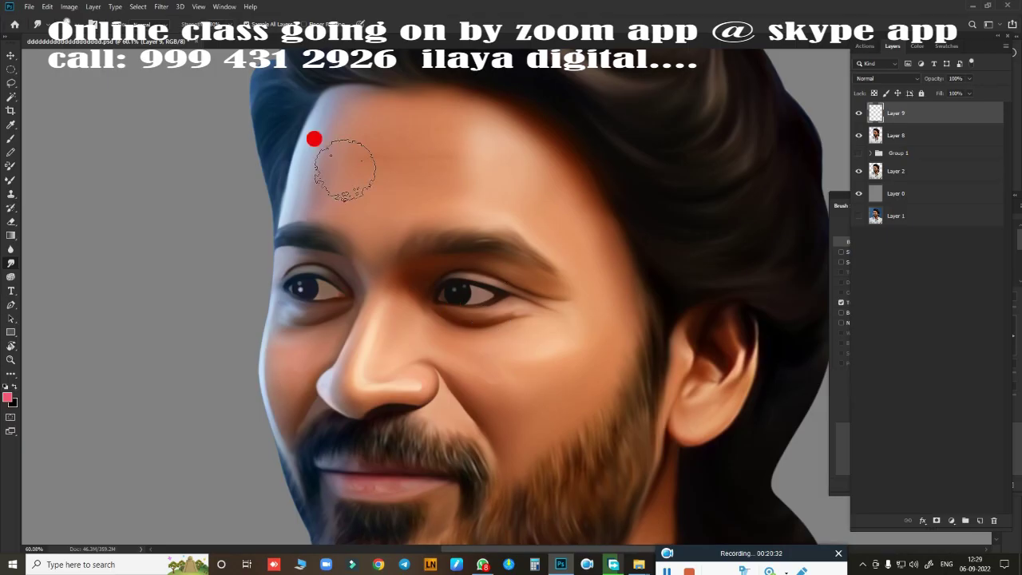
# Step: Rotate the canvas view so the face lies sideways, then return to the Brush tool
pyautogui.scroll(3, 448, 243)
pyautogui.press('r')
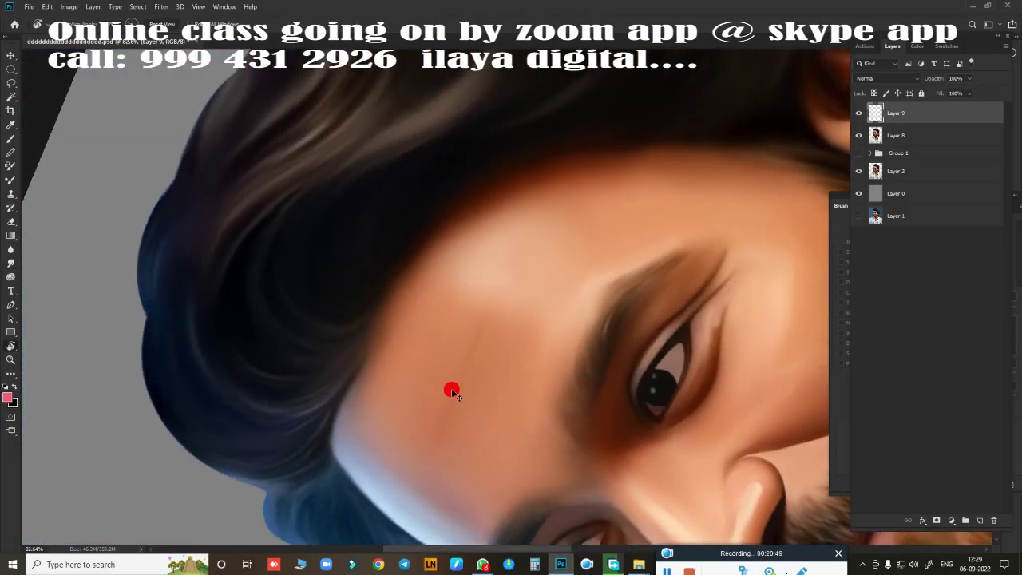
pyautogui.moveTo(422, 226); pyautogui.dragTo(349, 383)
pyautogui.scroll(3, 349, 383)
pyautogui.press('b')
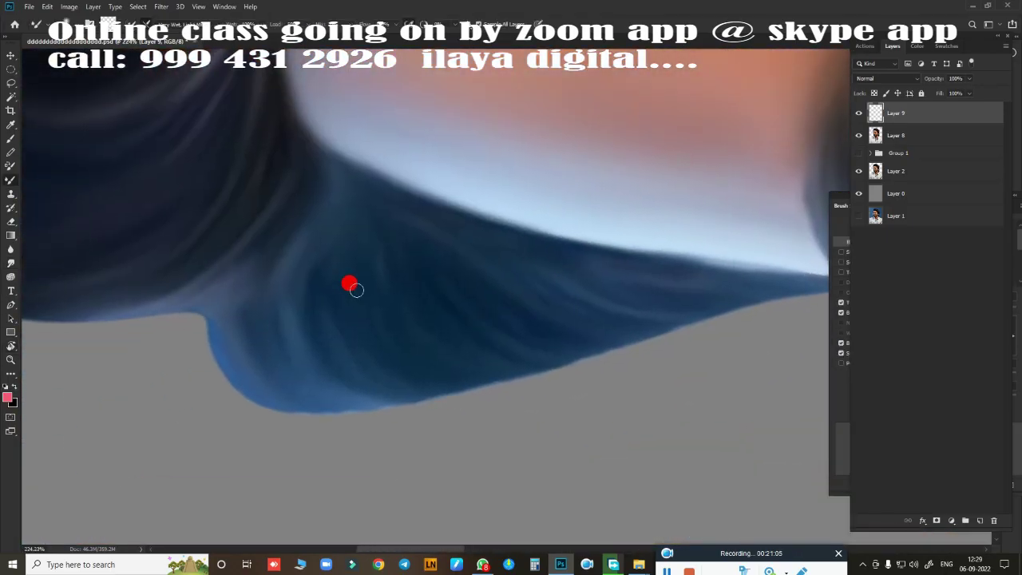
# Step: Review the brush presets, then show the brush's Shape Dynamics settings
pyautogui.rightClick(354, 242)
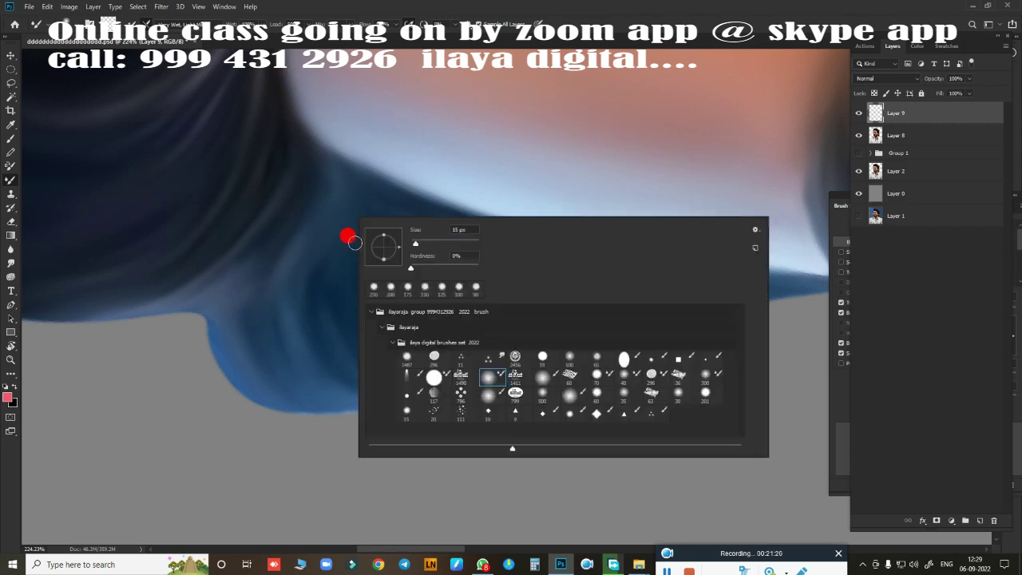
pyautogui.press('Escape')
pyautogui.click(837, 388)
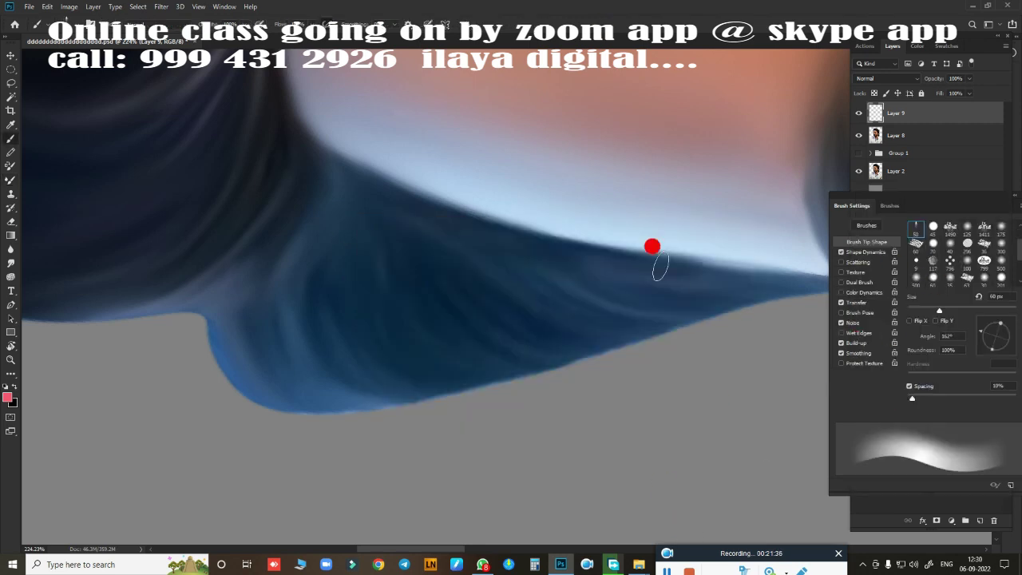
pyautogui.click(866, 252)
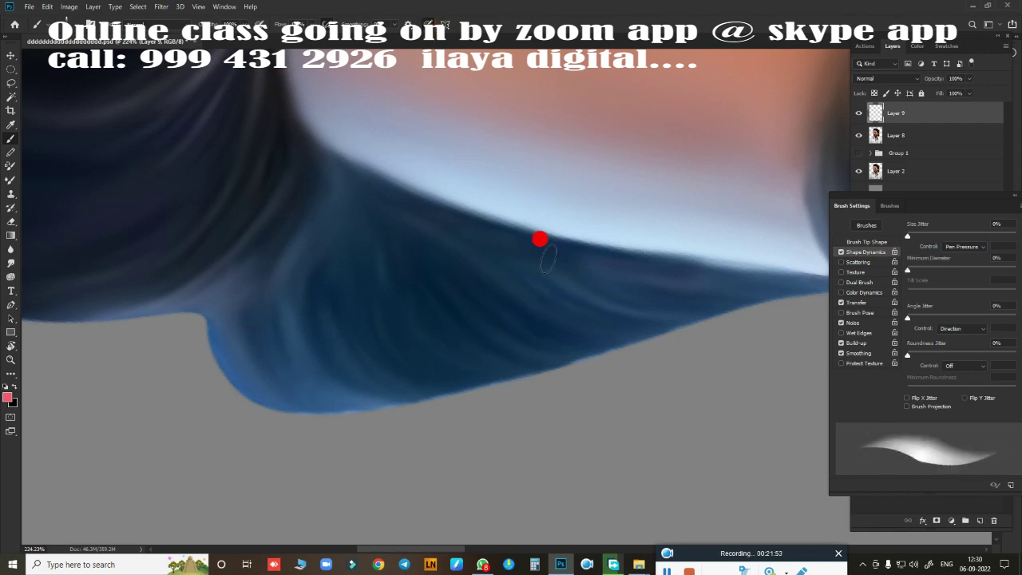
# Step: Set the painting colour to light blue and zoom in on the hair
pyautogui.click(10, 396)
pyautogui.click(885, 156)
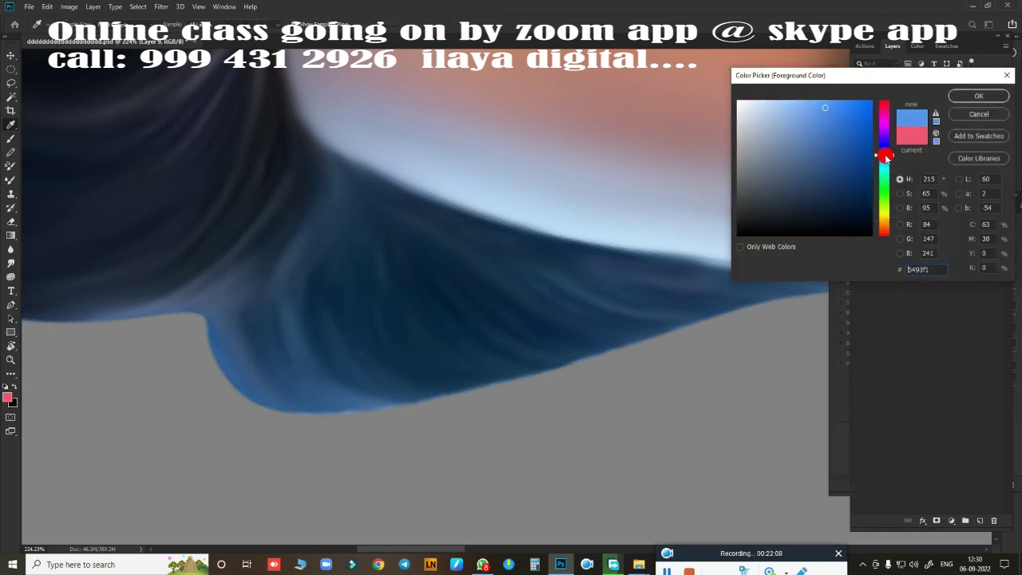
pyautogui.click(964, 96)
pyautogui.scroll(-3, 379, 374)
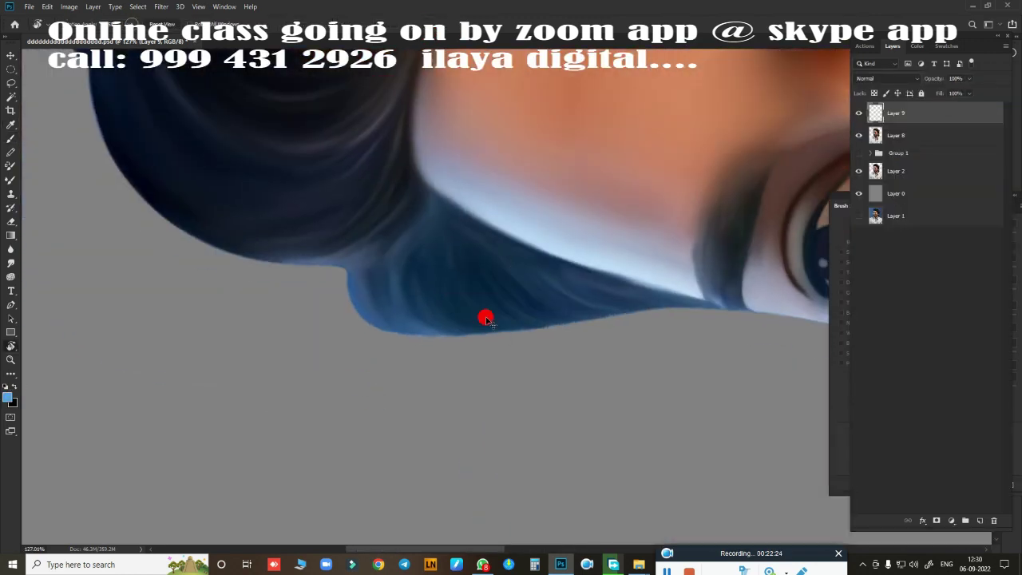
pyautogui.scroll(3, 486, 319)
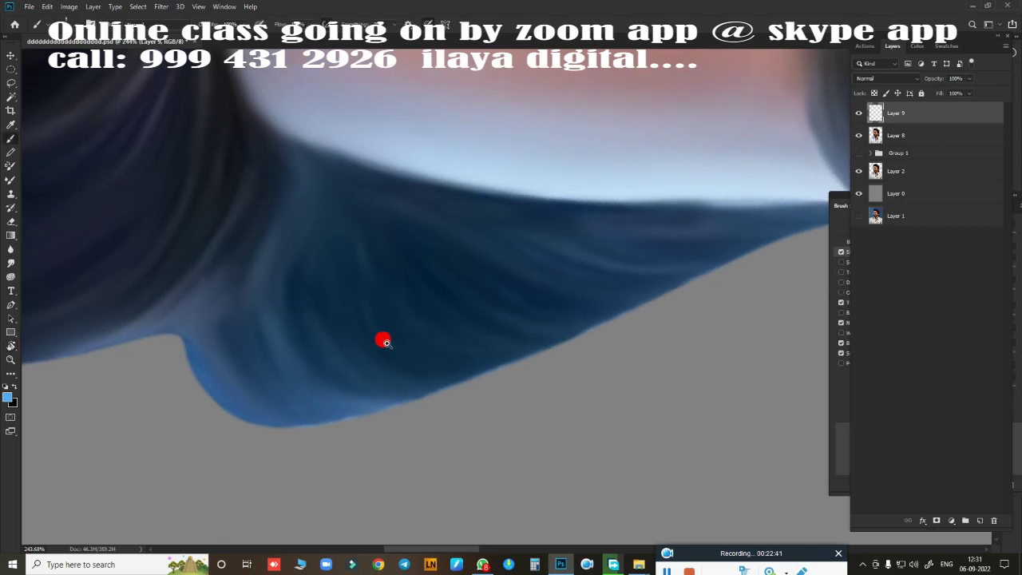
pyautogui.scroll(1, 385, 341)
# Step: Paint light-blue strands along the lower hair edge and the flowing locks beside the forehead
pyautogui.moveTo(208, 267)
pyautogui.mouseDown()
pyautogui.moveTo(303, 354)
pyautogui.moveTo(420, 344)
pyautogui.moveTo(567, 353)
pyautogui.mouseUp()
pyautogui.scroll(2, 567, 354)
pyautogui.moveTo(274, 303); pyautogui.dragTo(669, 242)
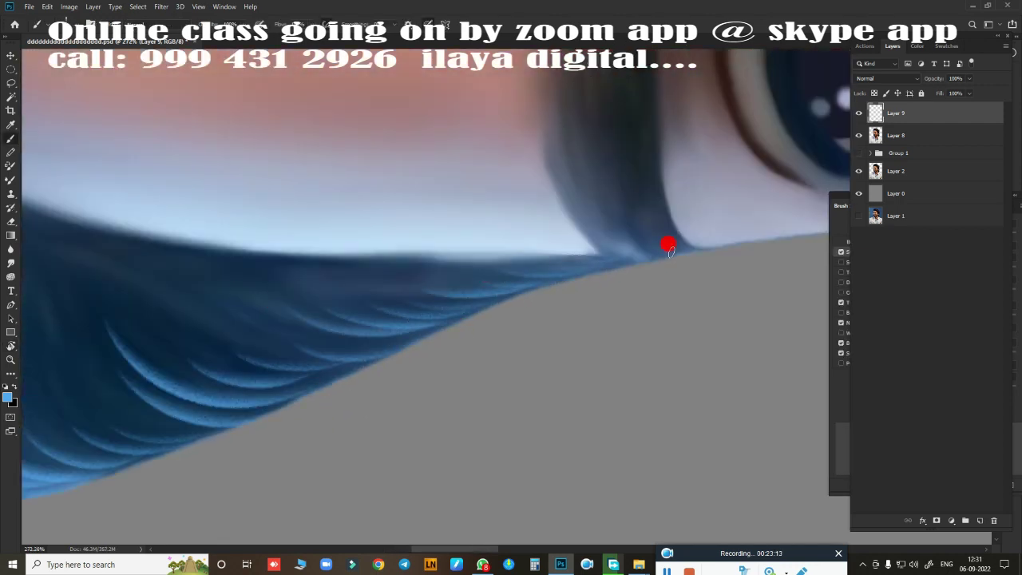
pyautogui.scroll(1, 668, 242)
pyautogui.moveTo(450, 253); pyautogui.dragTo(547, 233)
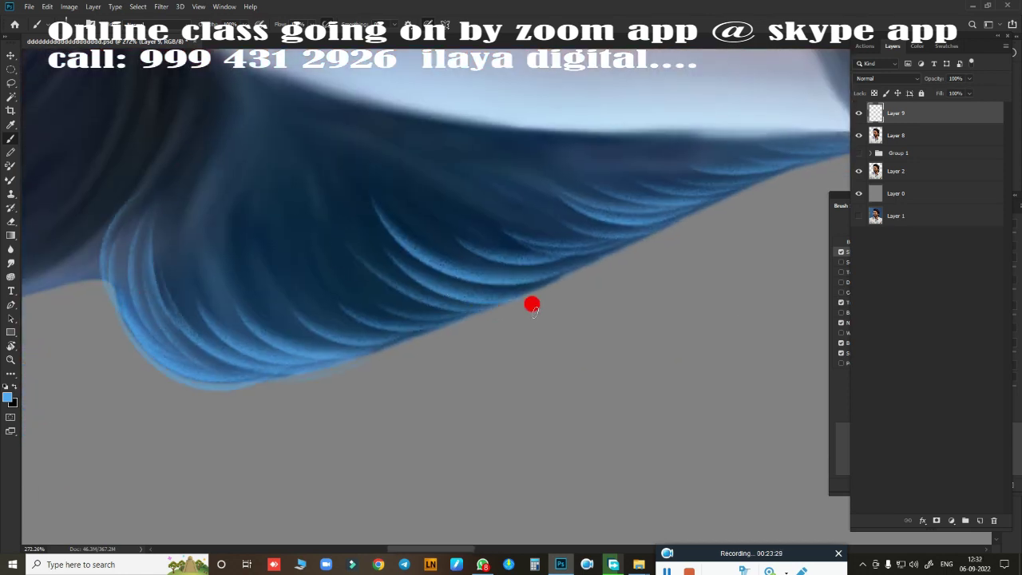
pyautogui.moveTo(532, 305)
pyautogui.mouseDown()
pyautogui.moveTo(479, 251)
pyautogui.moveTo(452, 322)
pyautogui.moveTo(207, 279)
pyautogui.mouseUp()
pyautogui.scroll(1, 210, 408)
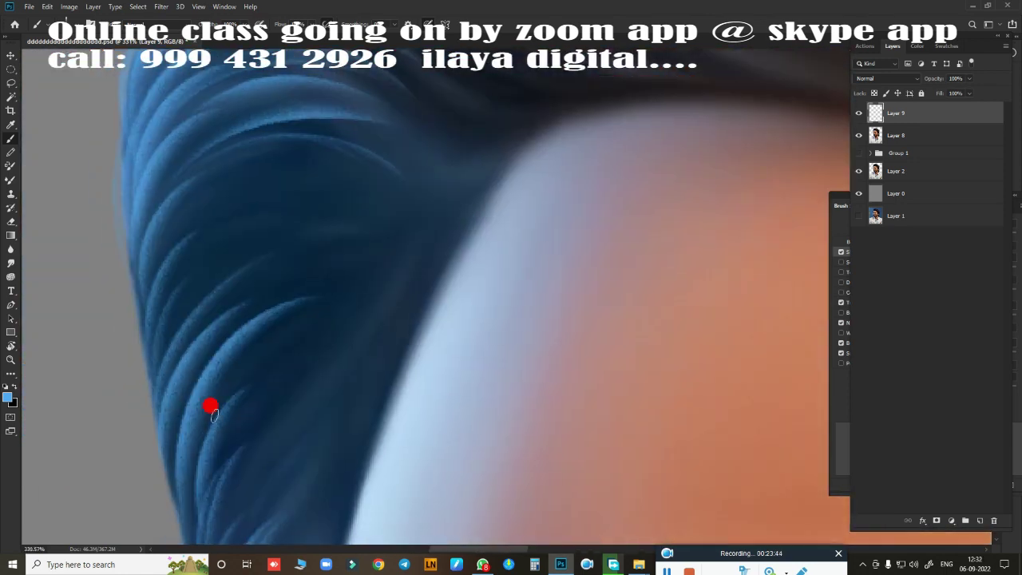
pyautogui.moveTo(210, 408)
pyautogui.mouseDown()
pyautogui.moveTo(196, 388)
pyautogui.moveTo(267, 331)
pyautogui.moveTo(312, 178)
pyautogui.mouseUp()
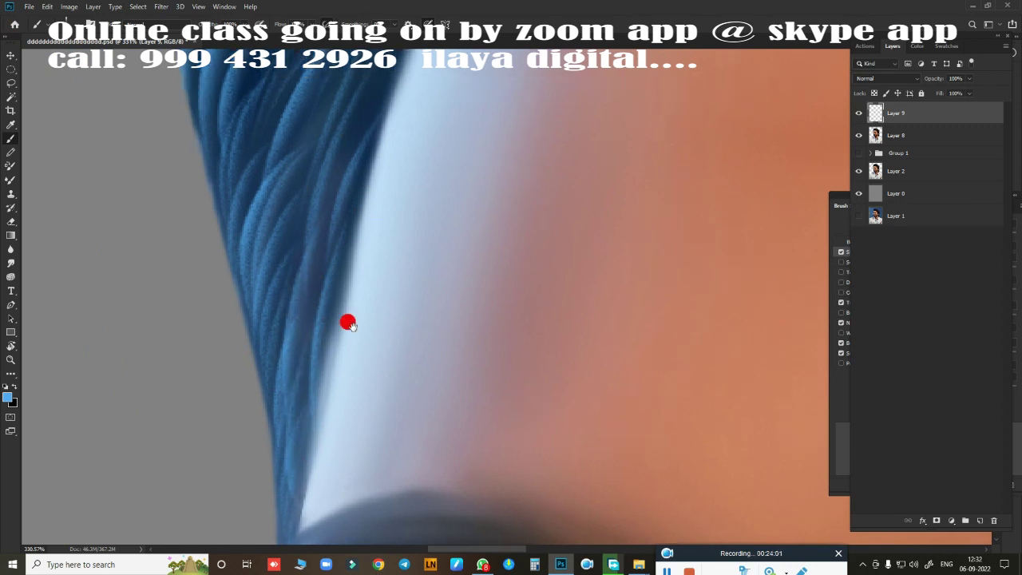
pyautogui.scroll(-2, 404, 246)
pyautogui.scroll(-2, 488, 299)
pyautogui.scroll(3, 365, 355)
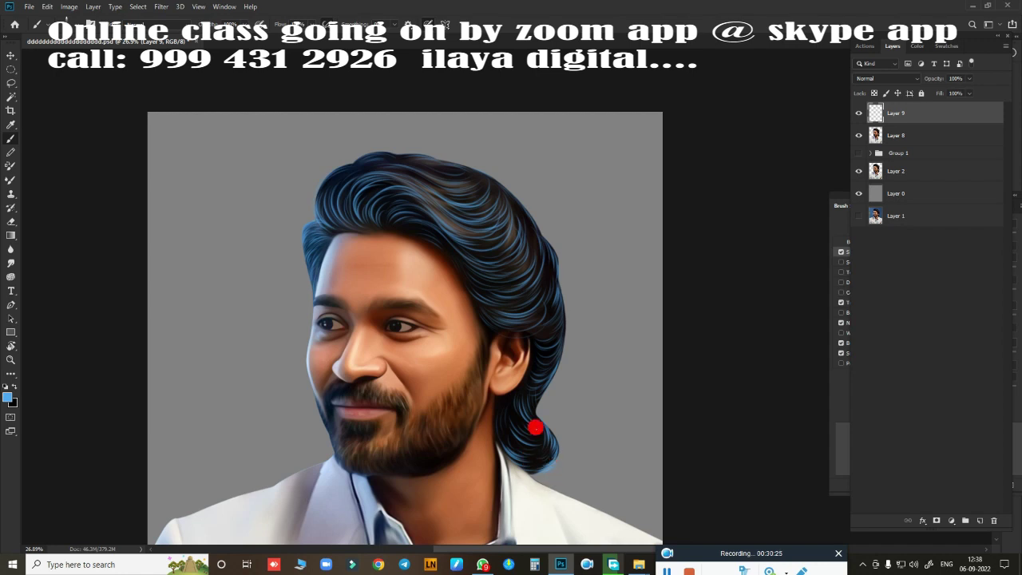
# Step: Make Layer 8 the working layer and view the lower hair and neck
pyautogui.press('o')
pyautogui.hotkey('alt', '[')
pyautogui.scroll(2, 415, 245)
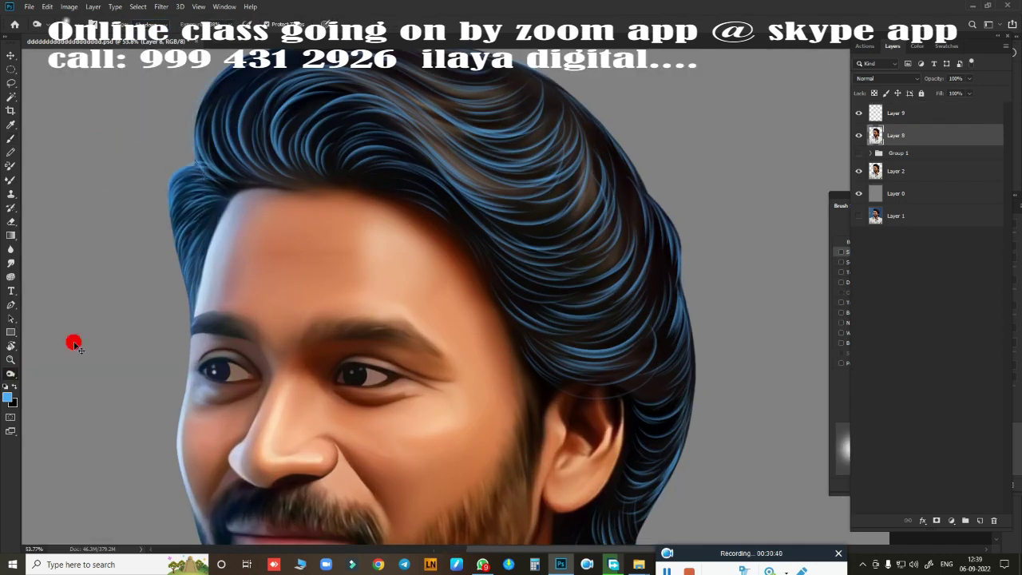
pyautogui.scroll(3, 338, 367)
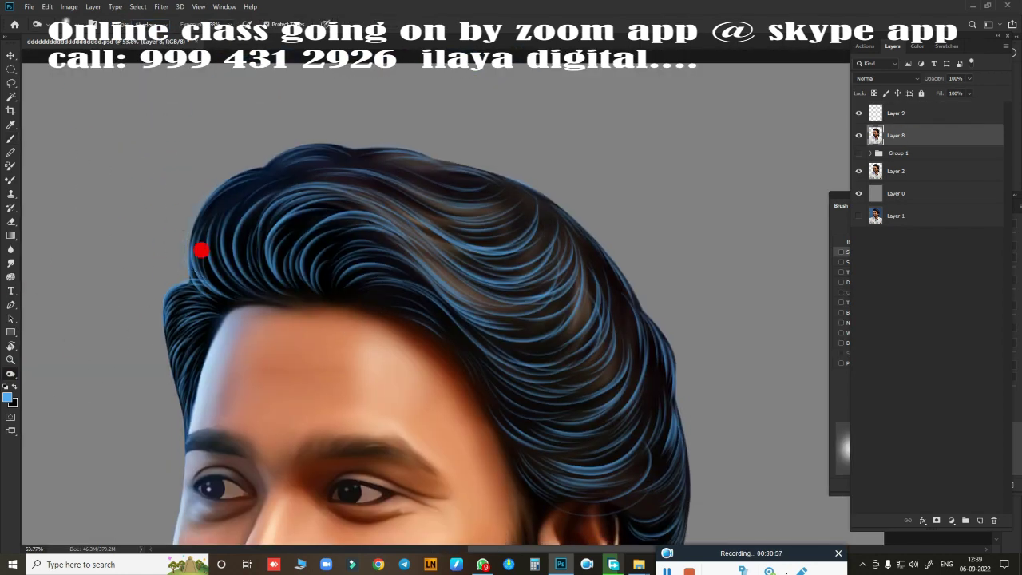
pyautogui.moveTo(560, 421); pyautogui.dragTo(500, 282)
pyautogui.scroll(-3, 502, 343)
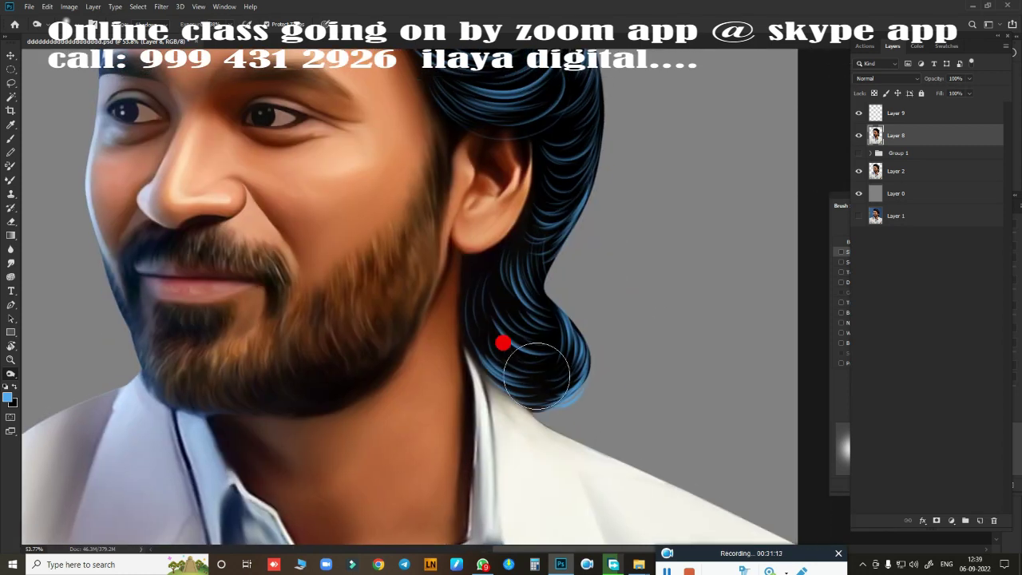
pyautogui.keyDown('alt'); pyautogui.scroll(-2, 589, 245); pyautogui.keyUp('alt')
# Step: Try a preset Gradient Overlay on hair-strand Layer 9, then discard it
pyautogui.keyDown('alt'); pyautogui.scroll(1, 604, 285); pyautogui.keyUp('alt')
pyautogui.hotkey('alt', ']')
pyautogui.click(923, 520)
pyautogui.click(950, 486)
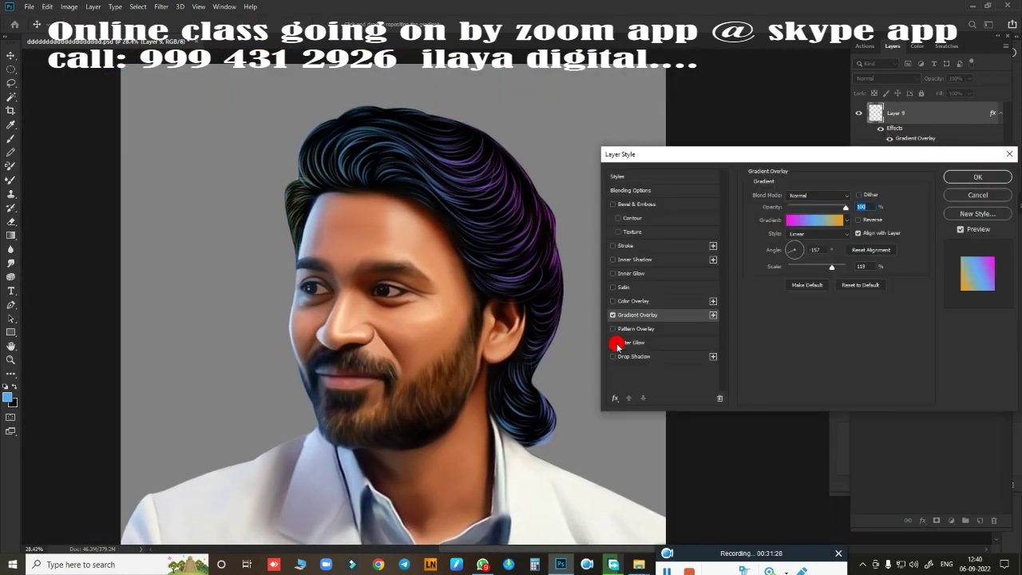
pyautogui.click(799, 215)
pyautogui.click(771, 127)
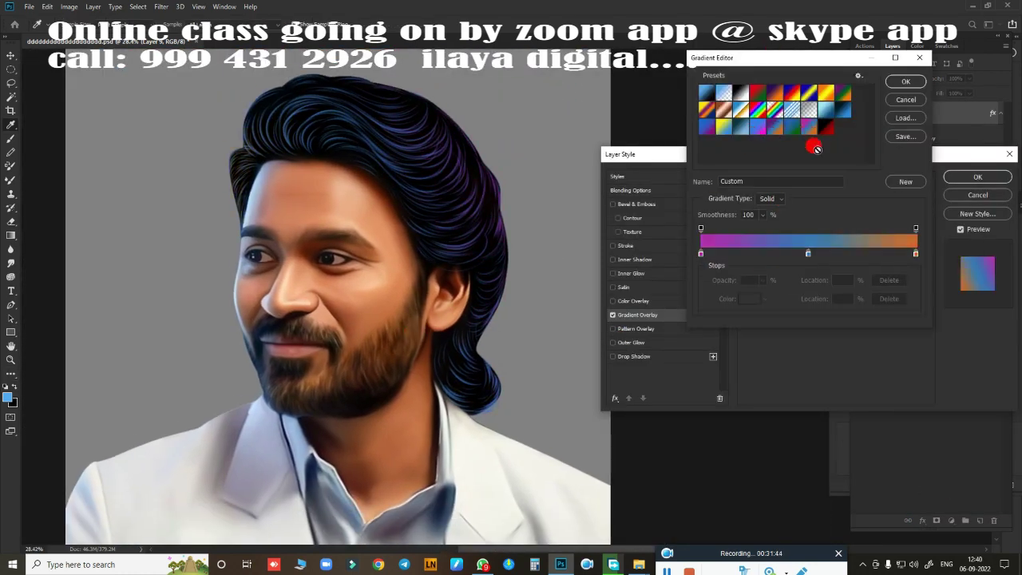
pyautogui.click(896, 99)
pyautogui.click(978, 195)
# Step: Reopen the Gradient Overlay and make the gradient's right-hand stop yellow
pyautogui.click(923, 520)
pyautogui.click(930, 487)
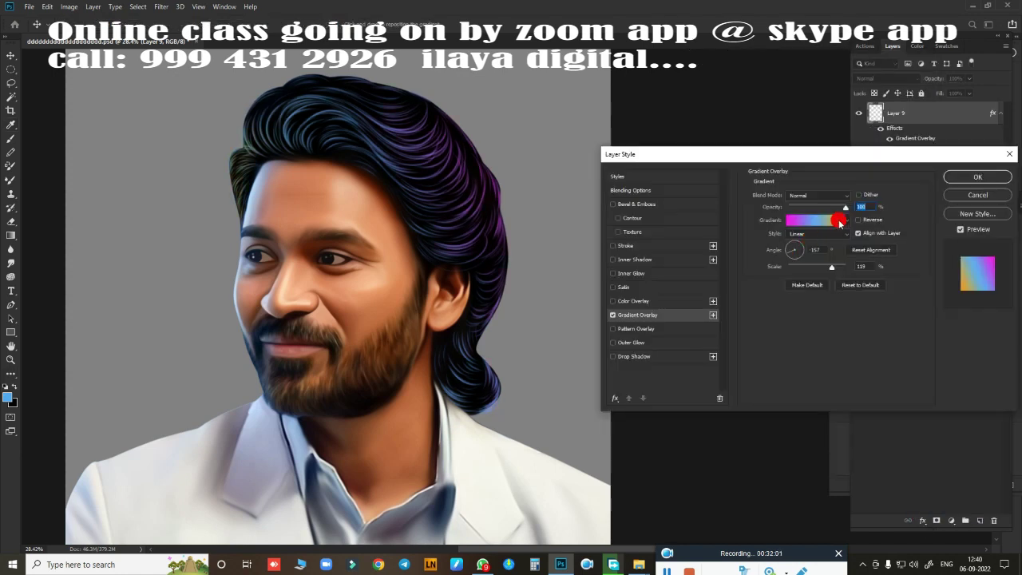
pyautogui.click(840, 221)
pyautogui.doubleClick(915, 254)
pyautogui.click(878, 219)
pyautogui.click(947, 100)
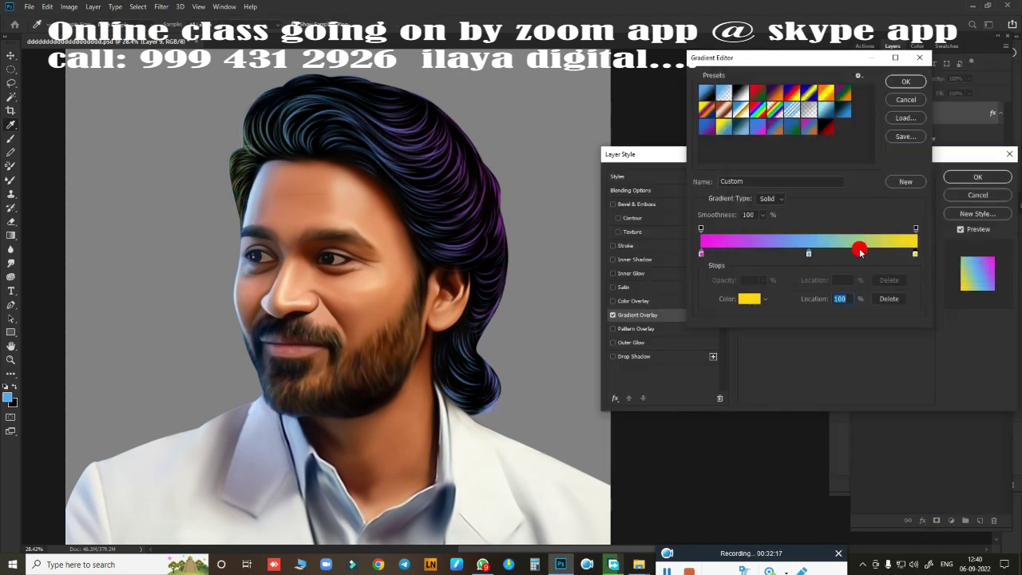
pyautogui.click(906, 81)
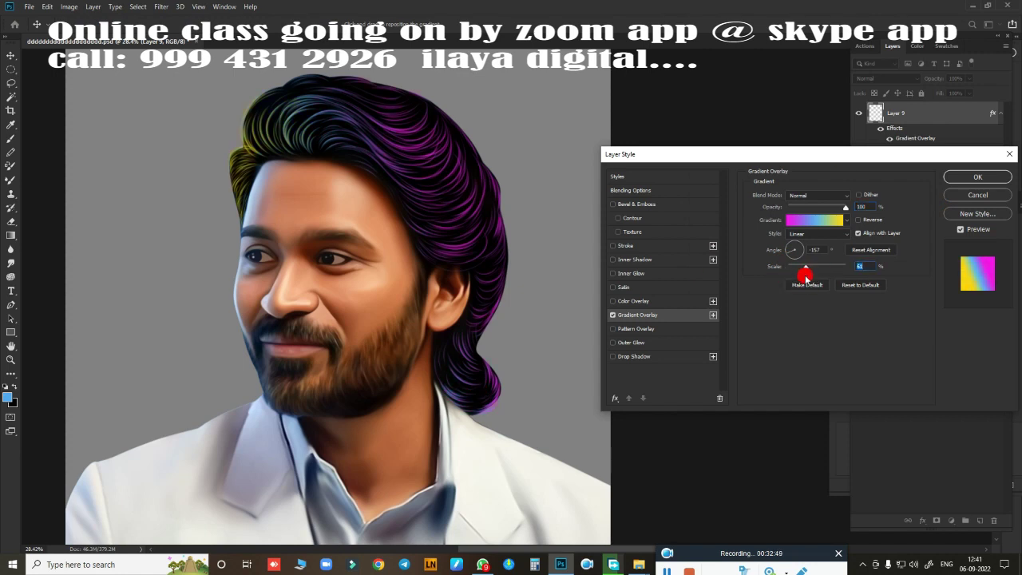
# Step: Rotate the gradient angle, make the left stop magenta, and apply the overlay
pyautogui.moveTo(786, 252); pyautogui.dragTo(796, 285)
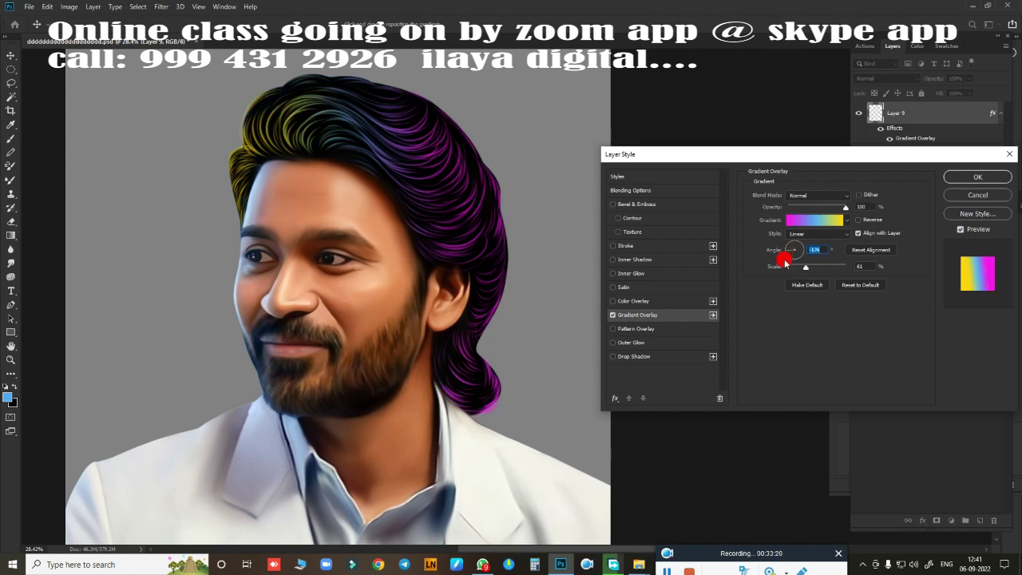
pyautogui.click(814, 222)
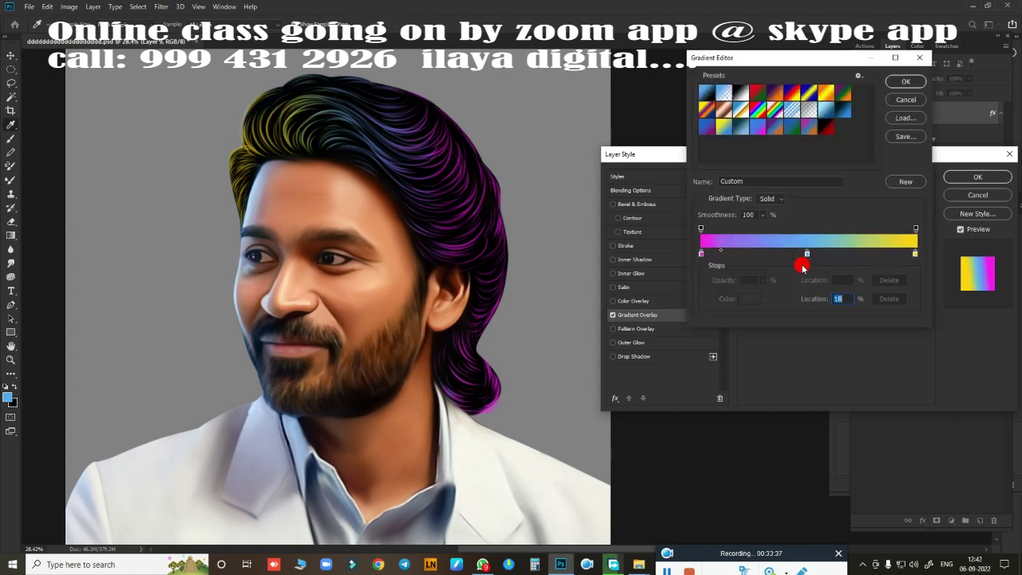
pyautogui.doubleClick(701, 254)
pyautogui.click(783, 107)
pyautogui.press('Return')
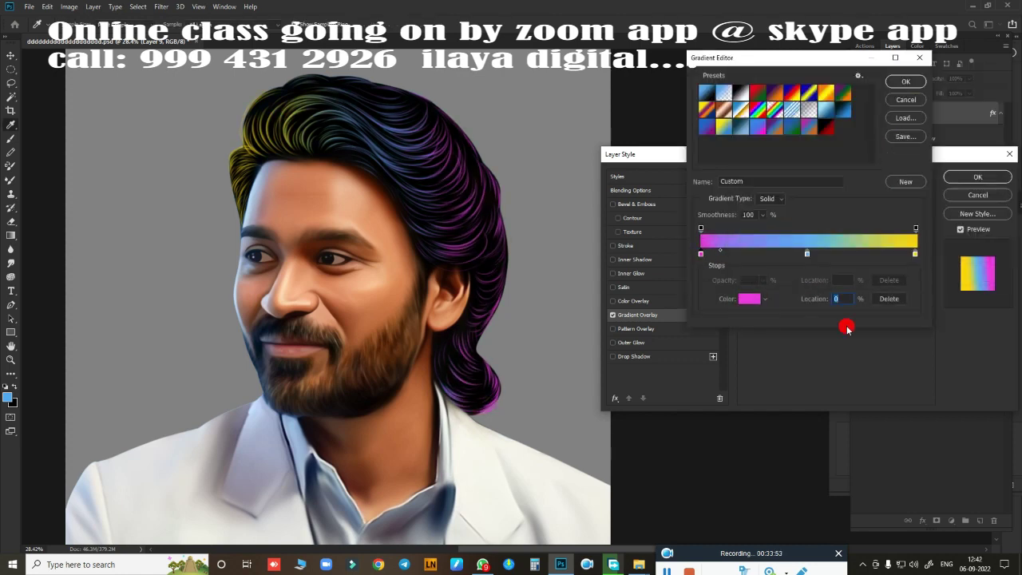
pyautogui.press('Return')
# Step: Try a hue shift on the hair colours in Hue/Saturation
pyautogui.press('Return')
pyautogui.hotkey('ctrl', 'u')
pyautogui.moveTo(841, 185)
pyautogui.mouseDown()
pyautogui.moveTo(785, 195)
pyautogui.moveTo(844, 182)
pyautogui.mouseUp()
pyautogui.press('Return')
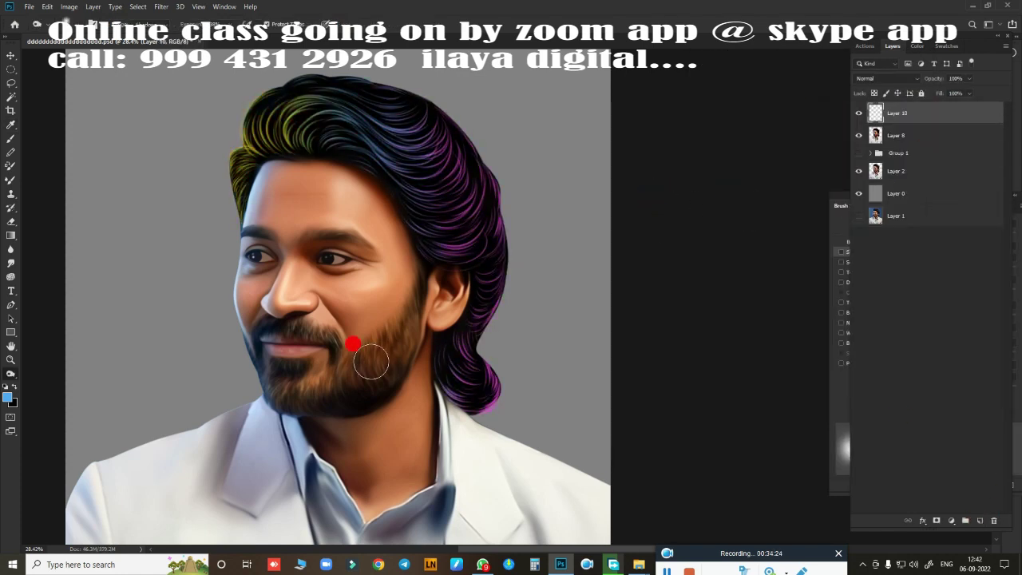
# Step: Feather the hair selection by 12 px and copy it to a new layer
pyautogui.press('v')
pyautogui.hotkey('shift', 'F6')
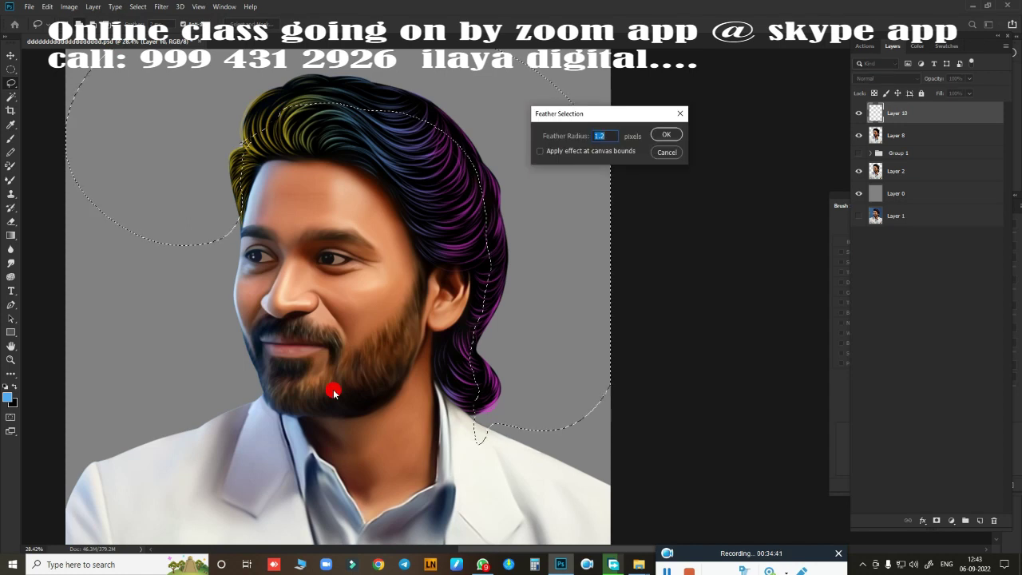
pyautogui.press('Return')
pyautogui.press('Delete')
pyautogui.hotkey('ctrl', 'd')
pyautogui.hotkey('ctrl', 'shift', 'n')
pyautogui.press('Return')
# Step: Boost the hair colours' saturation with Hue/Saturation
pyautogui.hotkey('ctrl', 'u')
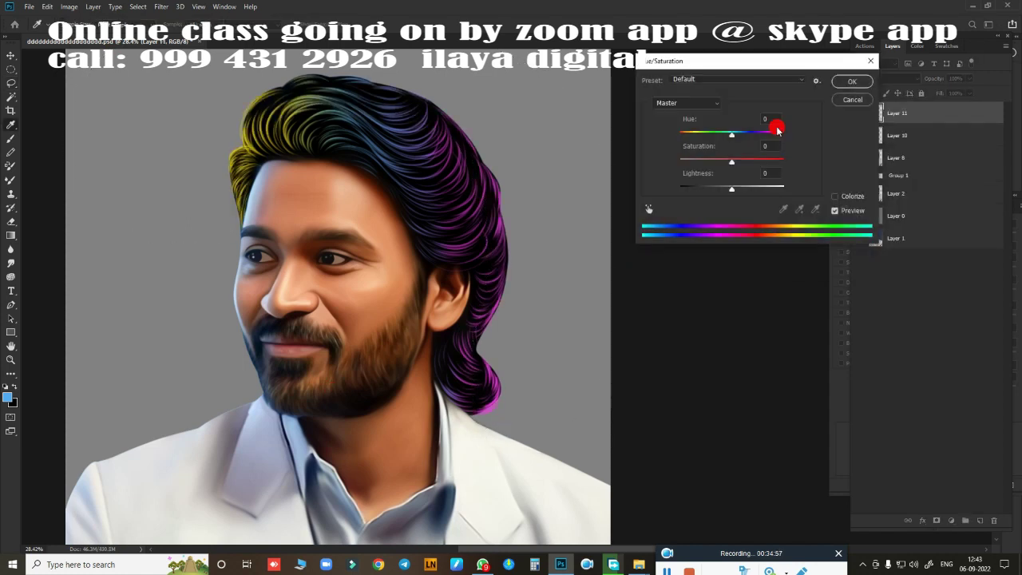
pyautogui.moveTo(700, 172); pyautogui.dragTo(784, 166)
pyautogui.moveTo(700, 146)
pyautogui.mouseDown()
pyautogui.moveTo(660, 145)
pyautogui.moveTo(698, 145)
pyautogui.mouseUp()
pyautogui.moveTo(701, 198)
pyautogui.mouseDown()
pyautogui.moveTo(757, 199)
pyautogui.moveTo(641, 213)
pyautogui.moveTo(706, 199)
pyautogui.mouseUp()
pyautogui.moveTo(698, 145); pyautogui.dragTo(731, 145)
# Step: Lower Layer 11's fill to 71% and make Layer 8 the working layer
pyautogui.click(820, 93)
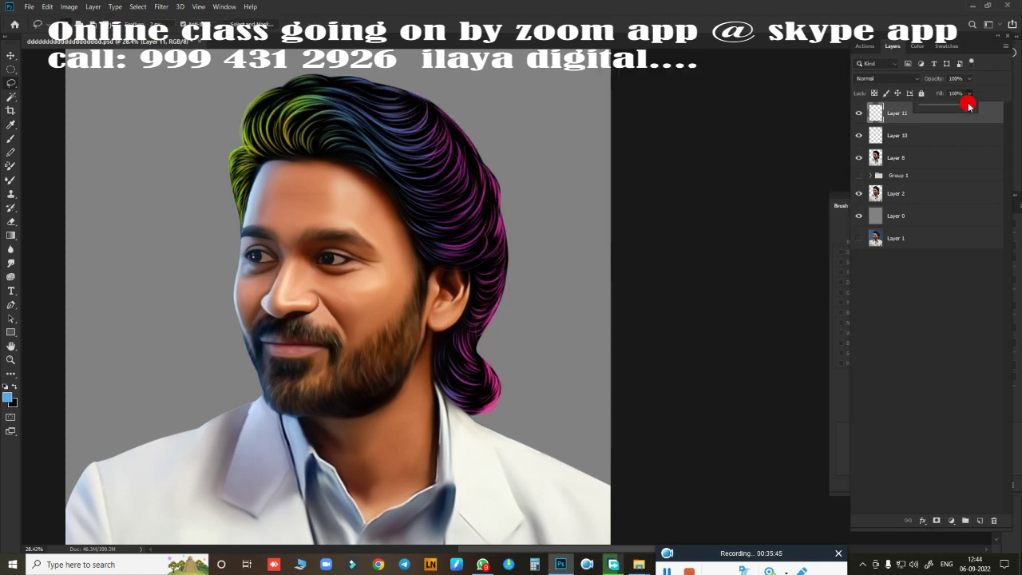
pyautogui.moveTo(969, 93)
pyautogui.mouseDown()
pyautogui.moveTo(919, 107)
pyautogui.moveTo(957, 109)
pyautogui.mouseUp()
pyautogui.click(896, 157)
pyautogui.scroll(5, 474, 274)
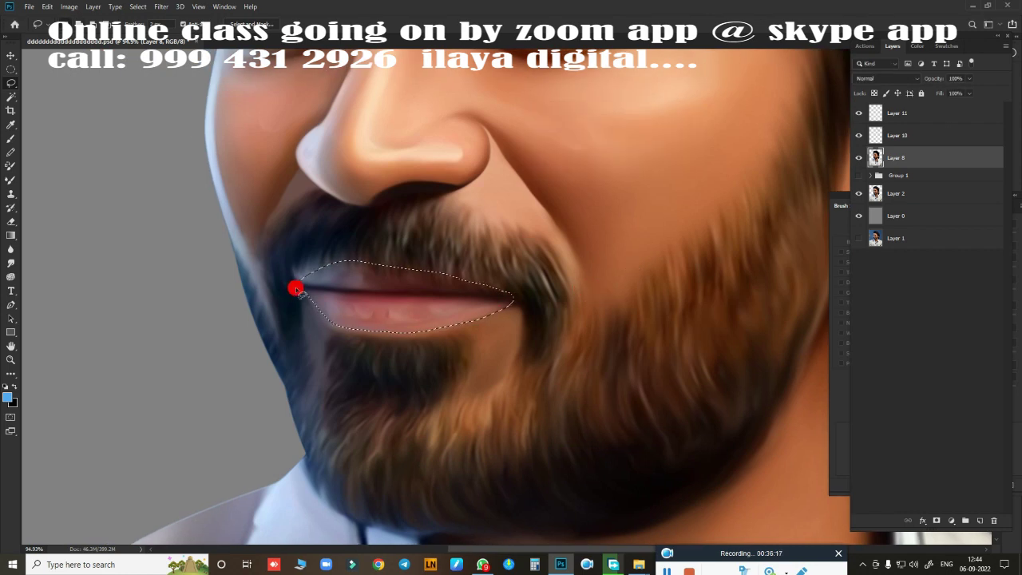
# Step: Copy the lips to a new layer, adjust them, and merge Layer 8 into Layer 12
pyautogui.hotkey('ctrl', 'j')
pyautogui.scroll(-3, 532, 326)
pyautogui.scroll(-2, 583, 306)
pyautogui.hotkey('ctrl', 'm')
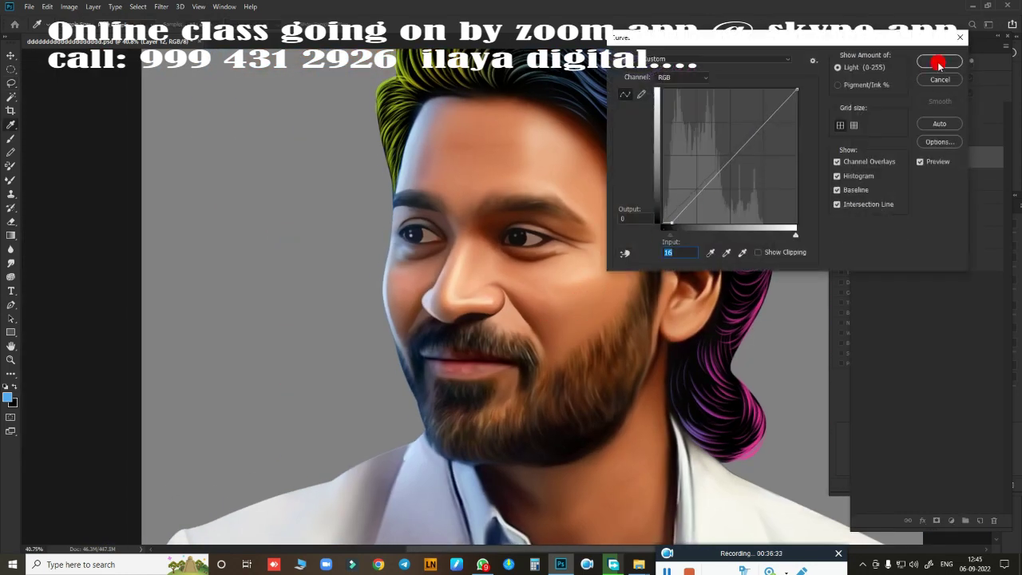
pyautogui.click(939, 64)
pyautogui.hotkey('ctrl', 'u')
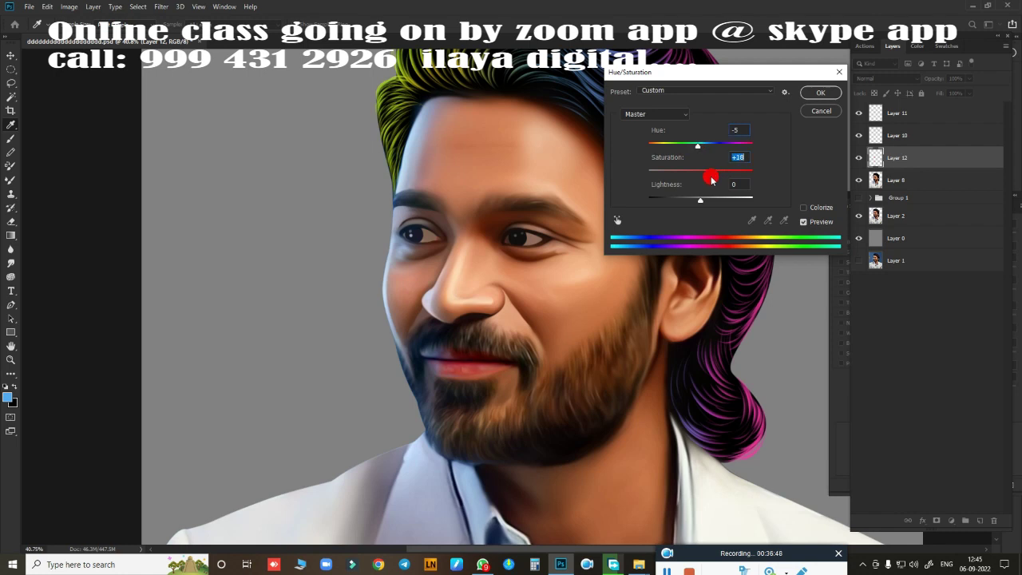
pyautogui.press('Return')
pyautogui.keyDown('shift'); pyautogui.click(902, 180); pyautogui.keyUp('shift')
pyautogui.hotkey('ctrl', 'e')
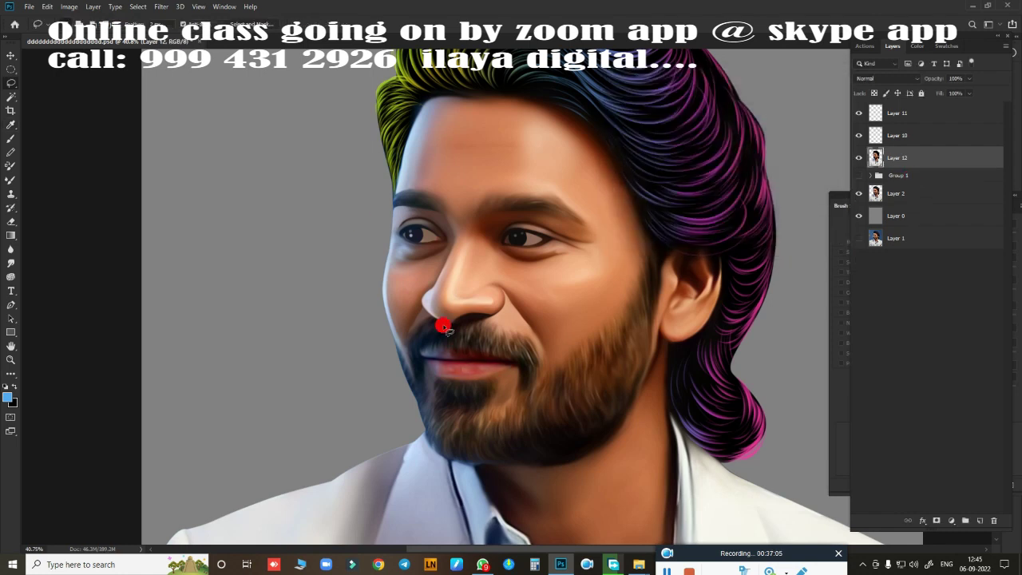
# Step: Shift Layer 12's colour balance away from magenta and apply a Blue-channel Curves correction
pyautogui.hotkey('ctrl', 'b')
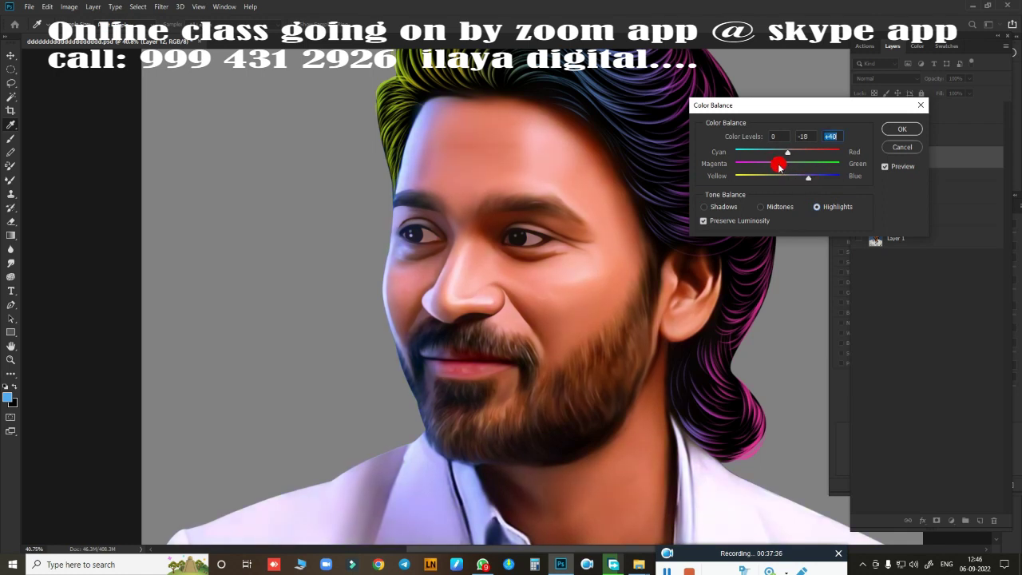
pyautogui.moveTo(779, 166); pyautogui.dragTo(787, 162)
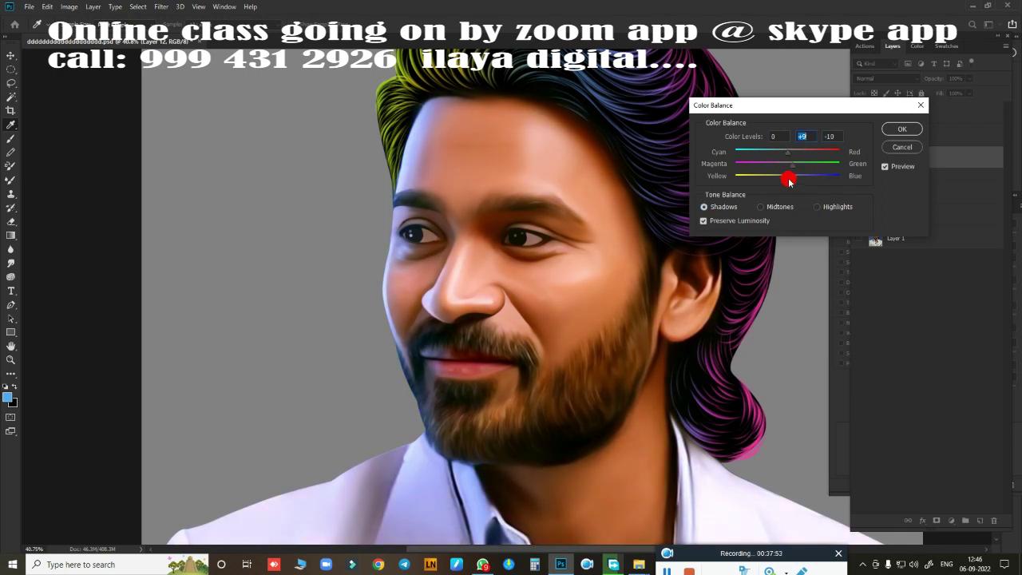
pyautogui.click(897, 137)
pyautogui.hotkey('ctrl', 'm')
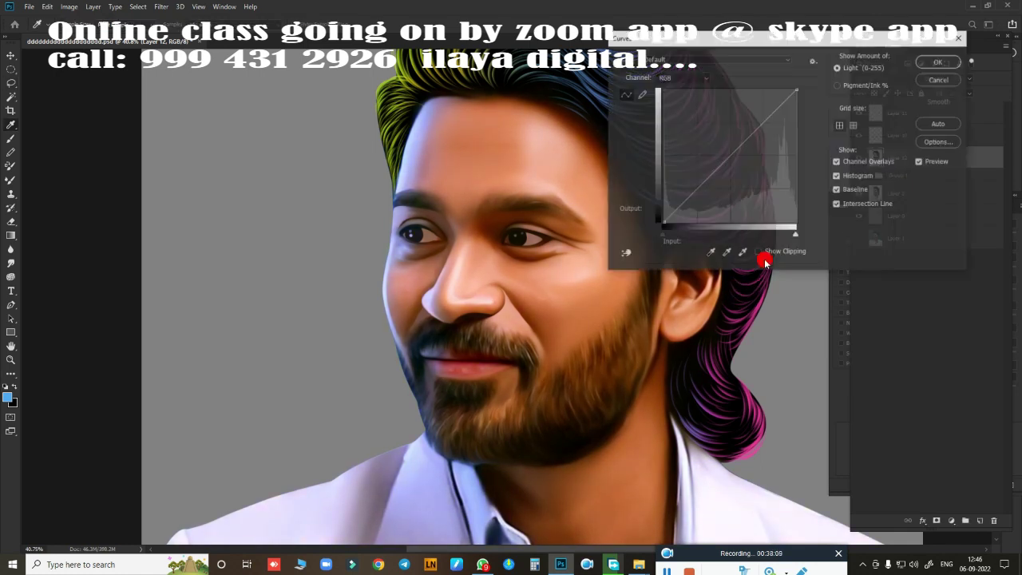
pyautogui.moveTo(658, 234); pyautogui.dragTo(664, 234)
pyautogui.hotkey('alt', '5')
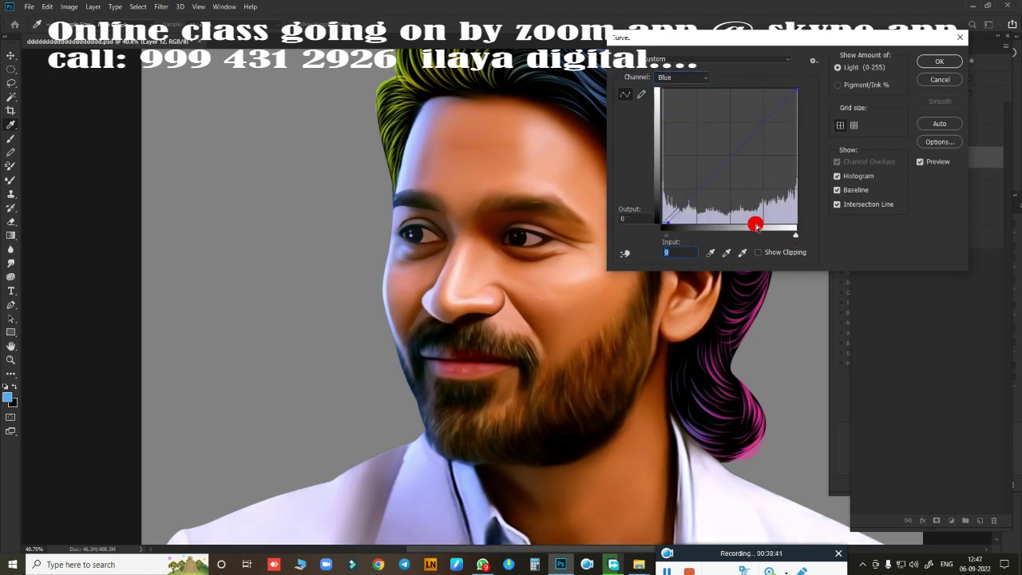
pyautogui.click(940, 65)
pyautogui.hotkey('ctrl', '0')
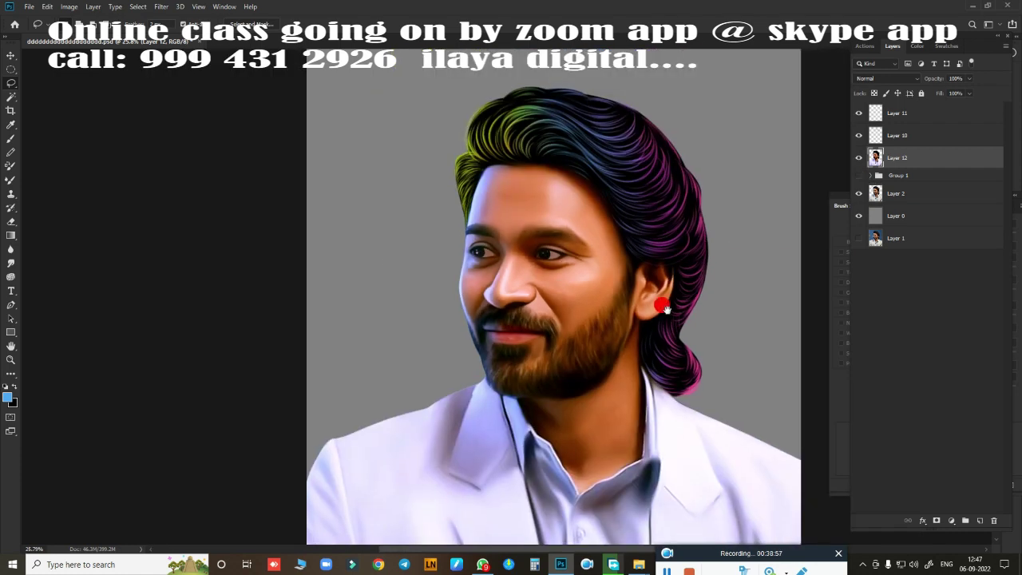
# Step: Copy a feathered area to Layer 13 and warm it toward green and yellow
pyautogui.scroll(2, 623, 237)
pyautogui.scroll(-1, 475, 310)
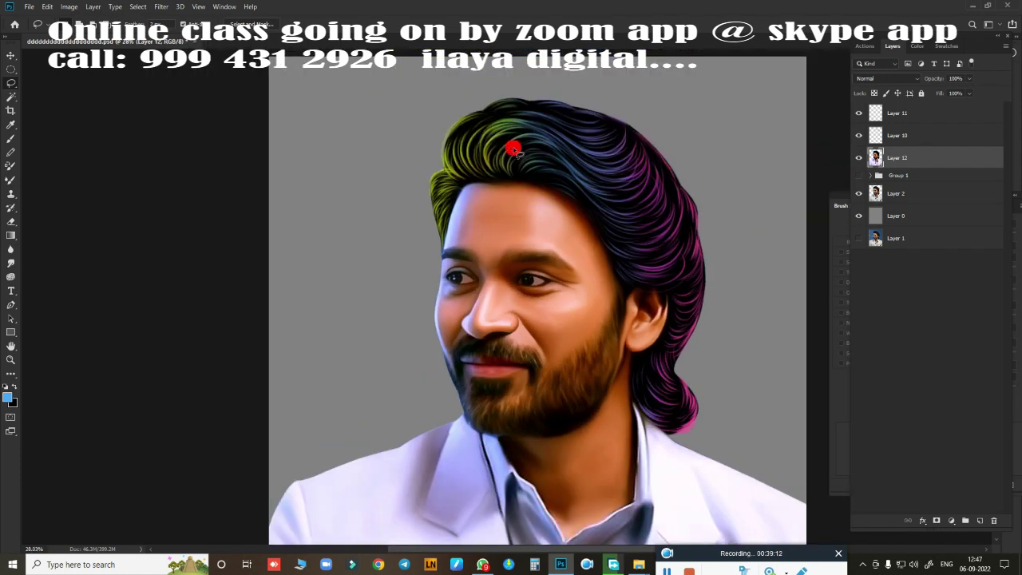
pyautogui.hotkey('shift', 'F6')
pyautogui.press('Return')
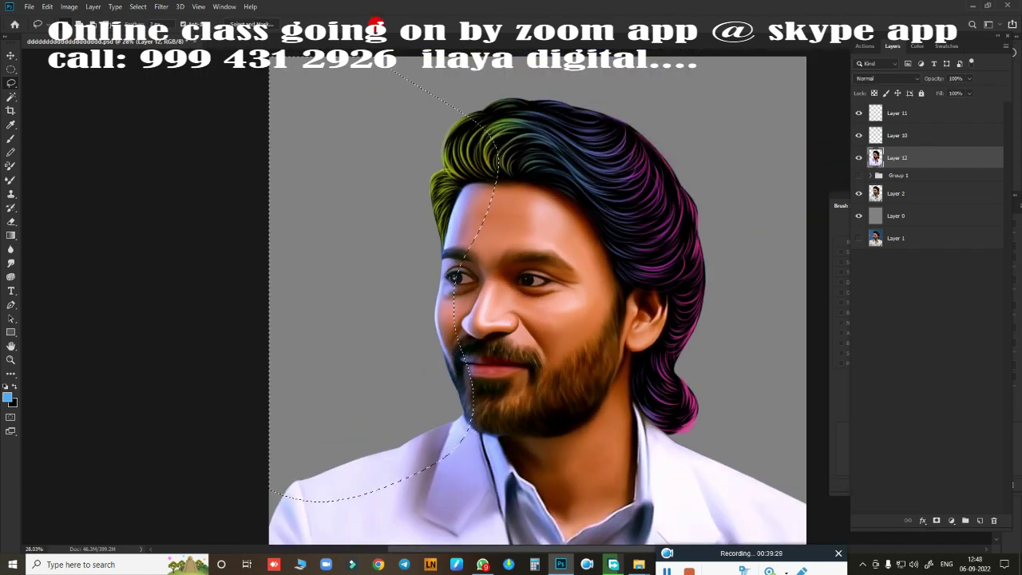
pyautogui.hotkey('ctrl', 'j')
pyautogui.hotkey('ctrl', 'b')
pyautogui.scroll(1, 597, 337)
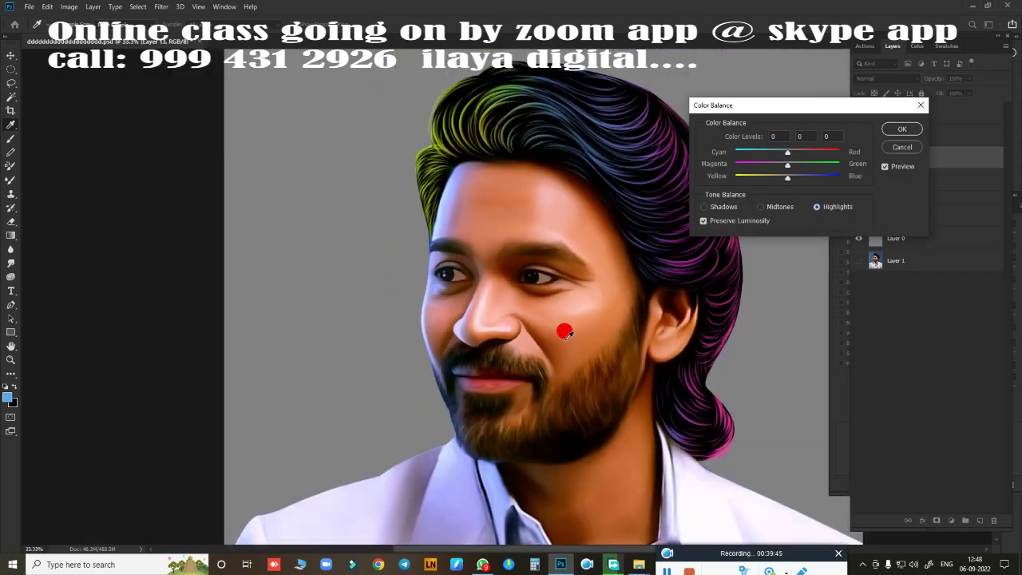
pyautogui.moveTo(778, 182)
pyautogui.mouseDown()
pyautogui.moveTo(745, 181)
pyautogui.moveTo(796, 164)
pyautogui.mouseUp()
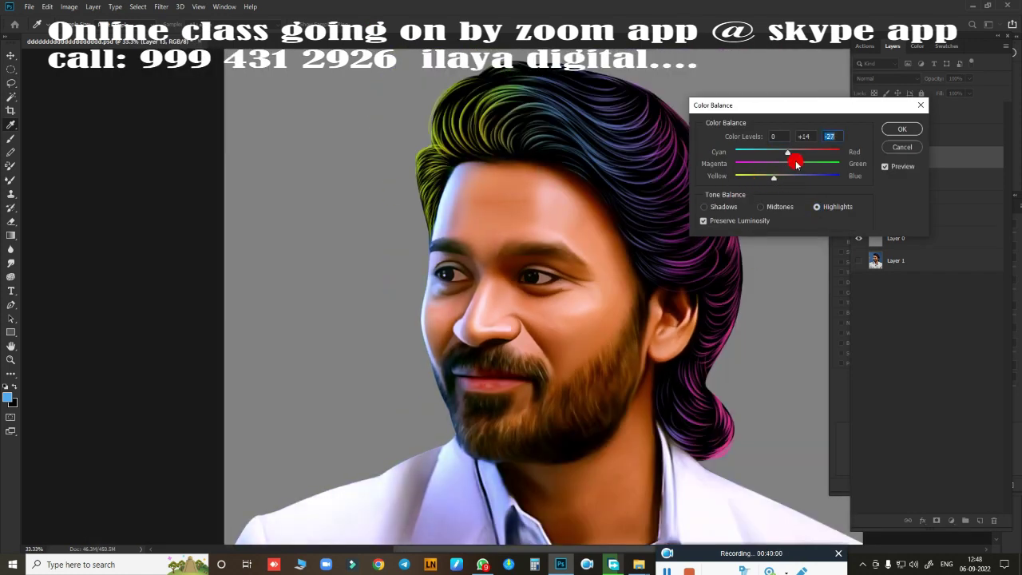
pyautogui.press('Return')
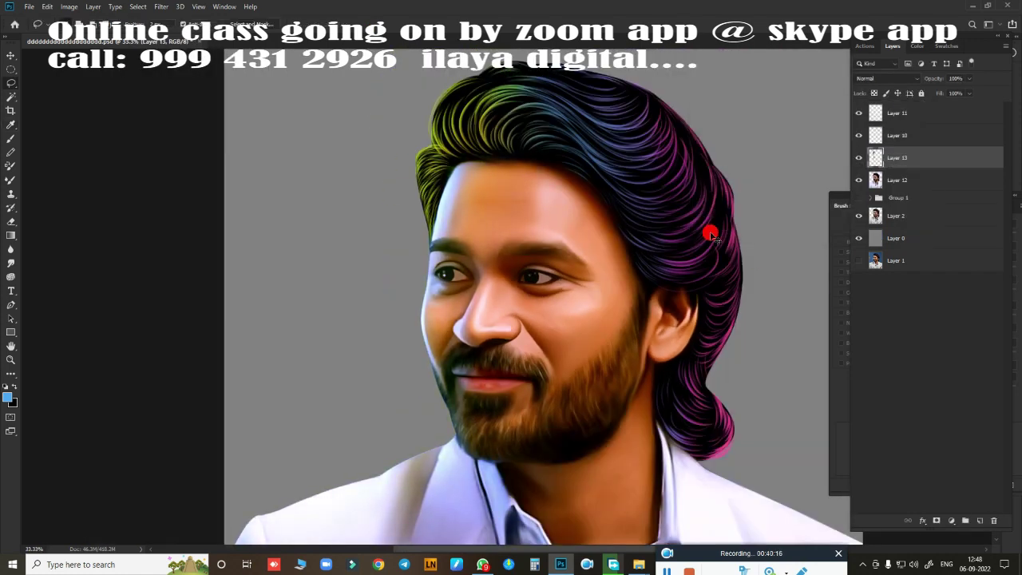
pyautogui.hotkey('ctrl', 'm')
pyautogui.press('Return')
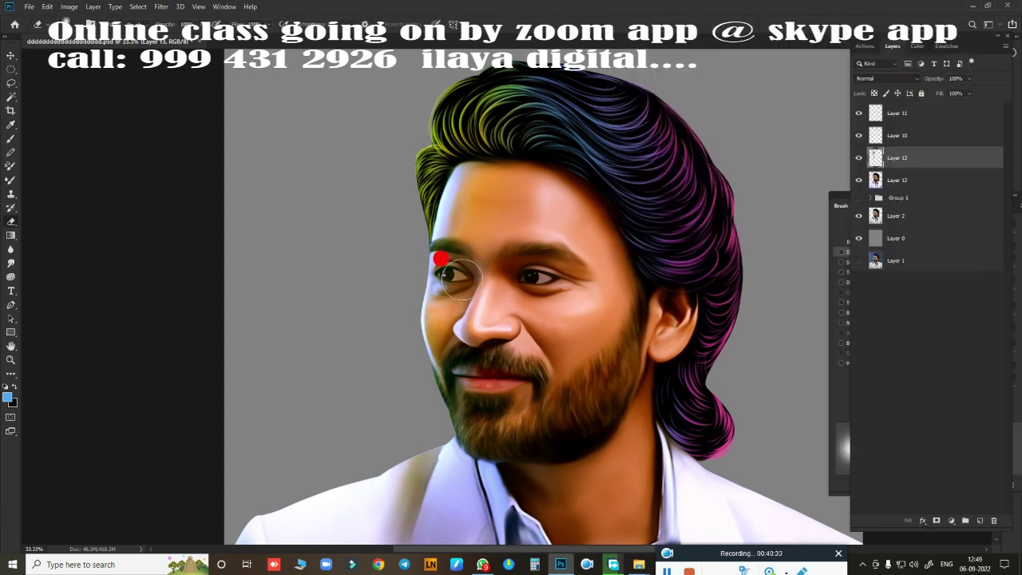
# Step: Copy a feathered hair-to-forehead area to Layer 14 and reduce its blue
pyautogui.click(895, 180)
pyautogui.press('l')
pyautogui.moveTo(572, 72); pyautogui.dragTo(540, 185)
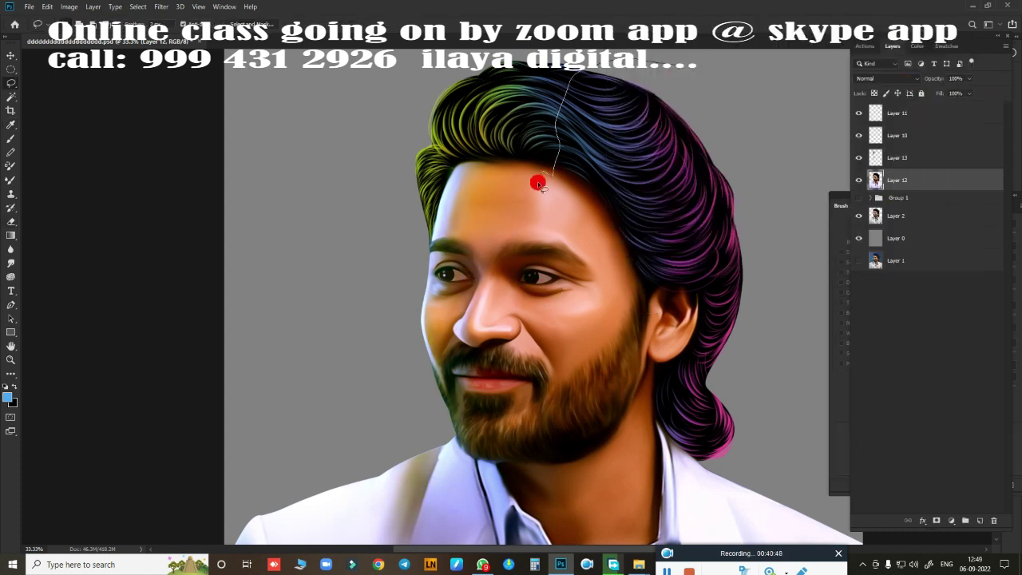
pyautogui.hotkey('shift', 'F6')
pyautogui.press('Return')
pyautogui.hotkey('ctrl', 'j')
pyautogui.hotkey('ctrl', 'b')
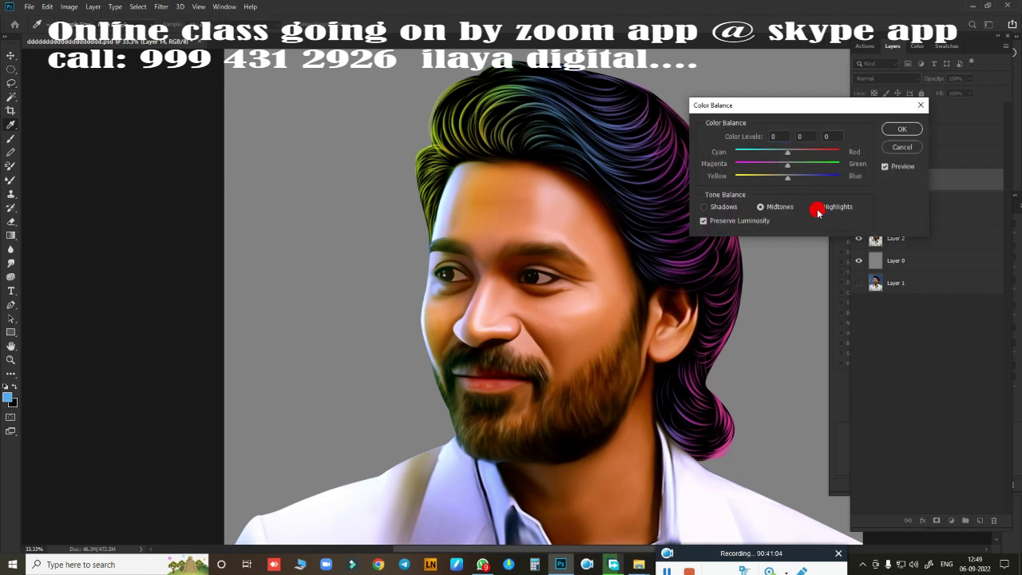
pyautogui.moveTo(819, 176); pyautogui.dragTo(778, 168)
pyautogui.press('Return')
pyautogui.hotkey('ctrl', 'm')
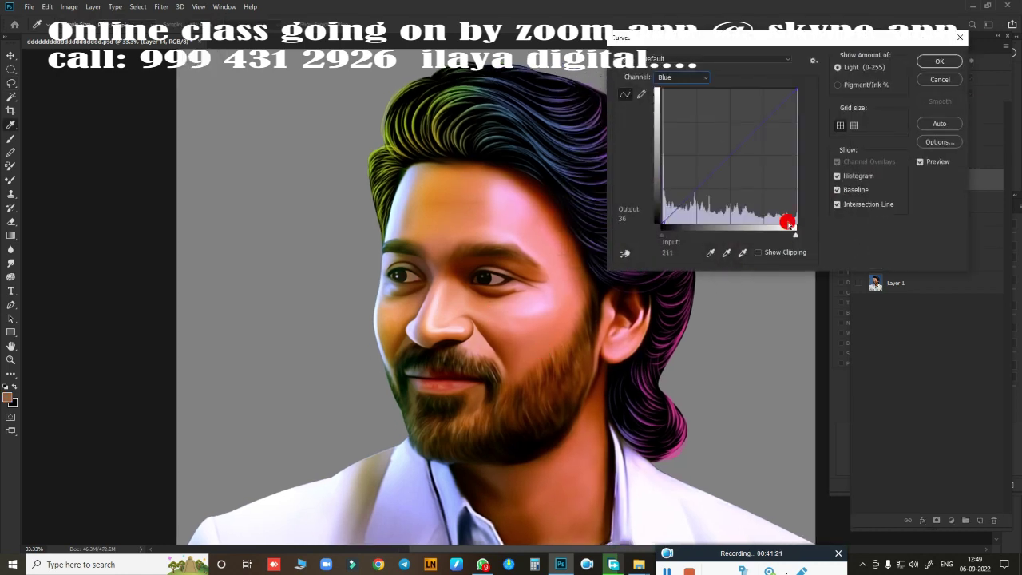
pyautogui.moveTo(785, 240)
pyautogui.mouseDown()
pyautogui.moveTo(719, 242)
pyautogui.moveTo(679, 230)
pyautogui.mouseUp()
pyautogui.press('Return')
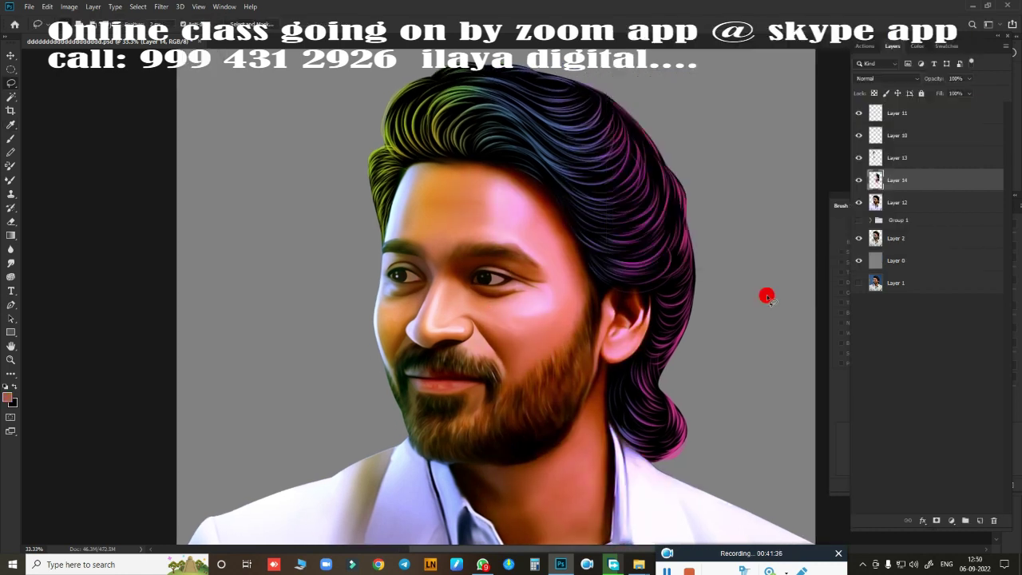
pyautogui.hotkey('ctrl', '0')
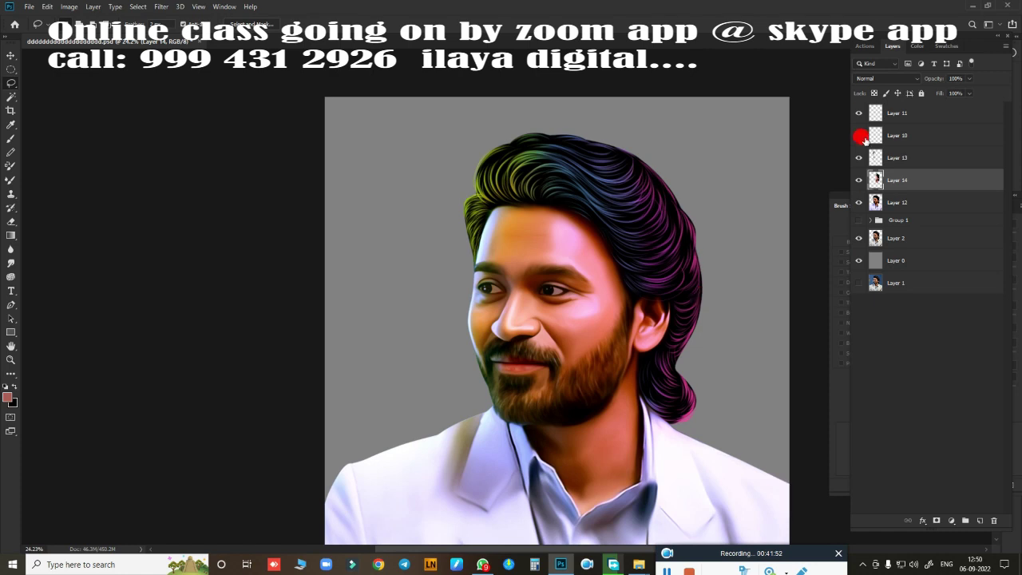
# Step: Show Layer 10 at 72% fill, set Layer 11 to 60%, and add Layer 15
pyautogui.click(859, 135)
pyautogui.click(897, 135)
pyautogui.click(970, 93)
pyautogui.moveTo(973, 105); pyautogui.dragTo(957, 110)
pyautogui.click(964, 107)
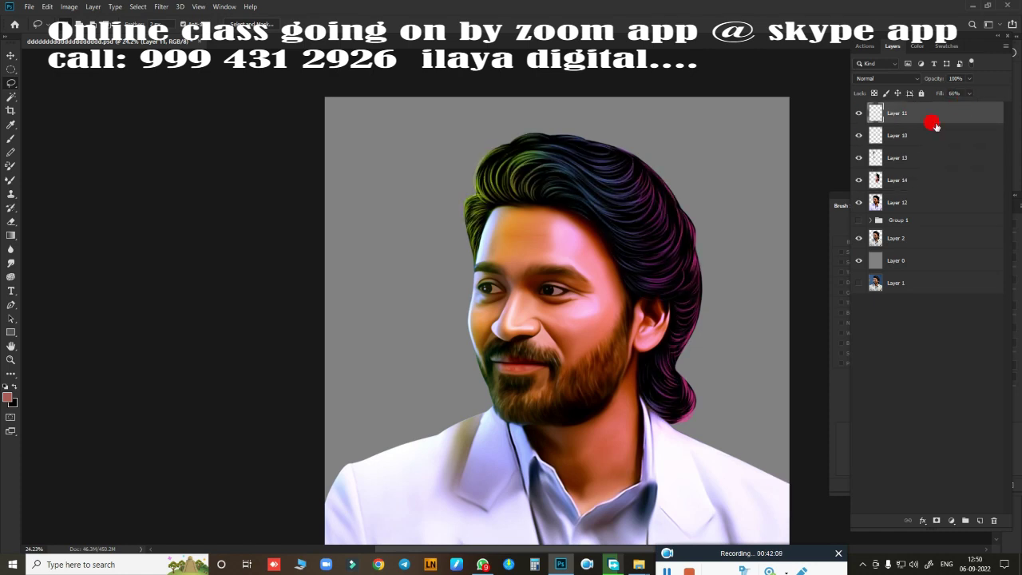
pyautogui.hotkey('ctrl', 'shift', 'alt', 'n')
pyautogui.hotkey('ctrl', '[')
pyautogui.hotkey('ctrl', '[')
pyautogui.hotkey('ctrl', '[')
pyautogui.hotkey('ctrl', ']')
# Step: Zoom in on the face and paint darker brush strokes along the eyebrow
pyautogui.press('b')
pyautogui.scroll(1, 537, 298)
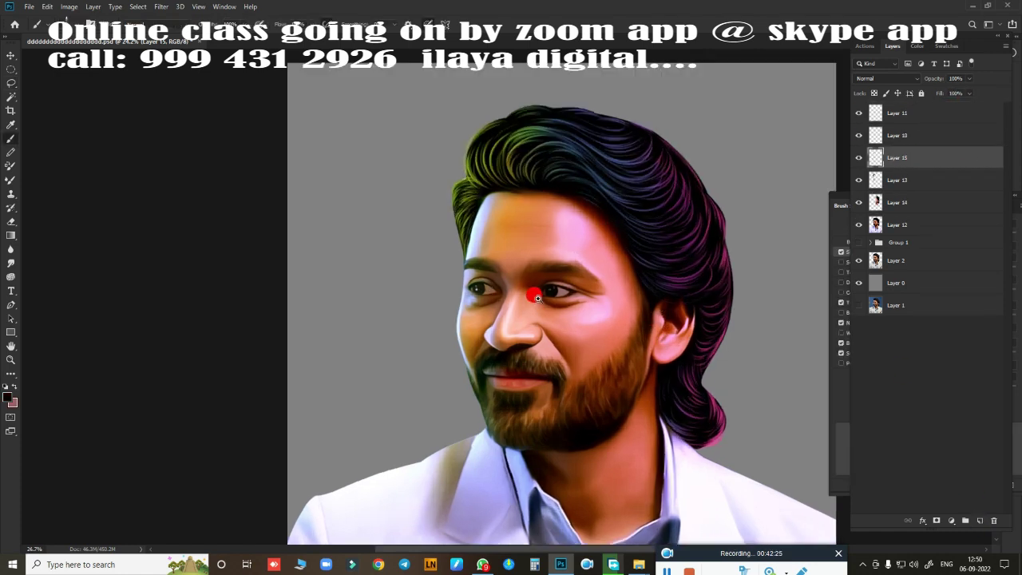
pyautogui.scroll(10, 537, 298)
pyautogui.moveTo(580, 307)
pyautogui.mouseDown()
pyautogui.moveTo(418, 137)
pyautogui.moveTo(411, 289)
pyautogui.mouseUp()
pyautogui.moveTo(286, 245)
pyautogui.mouseDown()
pyautogui.moveTo(461, 104)
pyautogui.moveTo(686, 282)
pyautogui.moveTo(590, 112)
pyautogui.moveTo(495, 271)
pyautogui.mouseUp()
pyautogui.scroll(-3, 415, 372)
pyautogui.scroll(3, 502, 285)
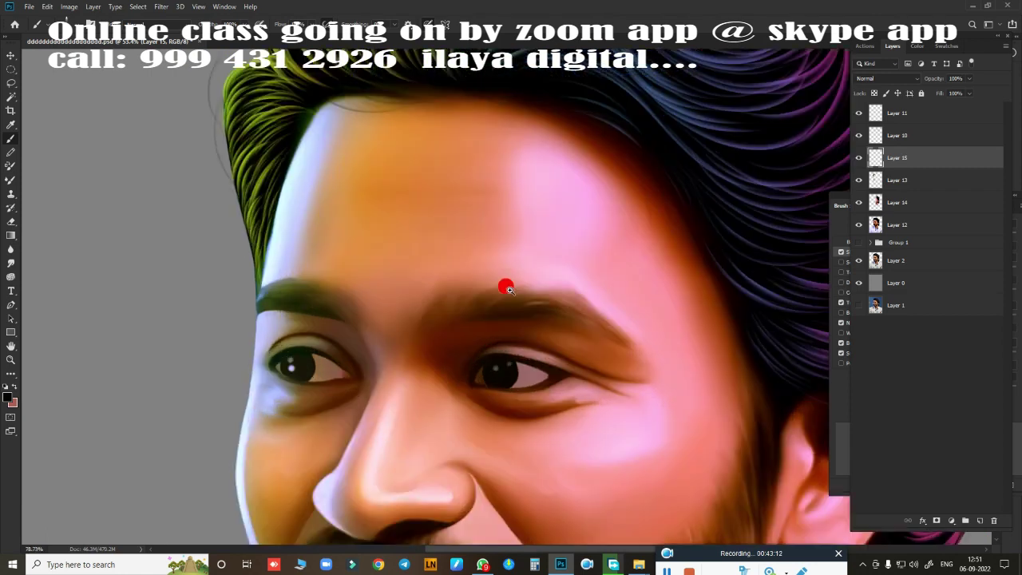
pyautogui.scroll(-3, 519, 162)
pyautogui.scroll(5, 696, 309)
pyautogui.scroll(2, 559, 231)
pyautogui.scroll(2, 336, 224)
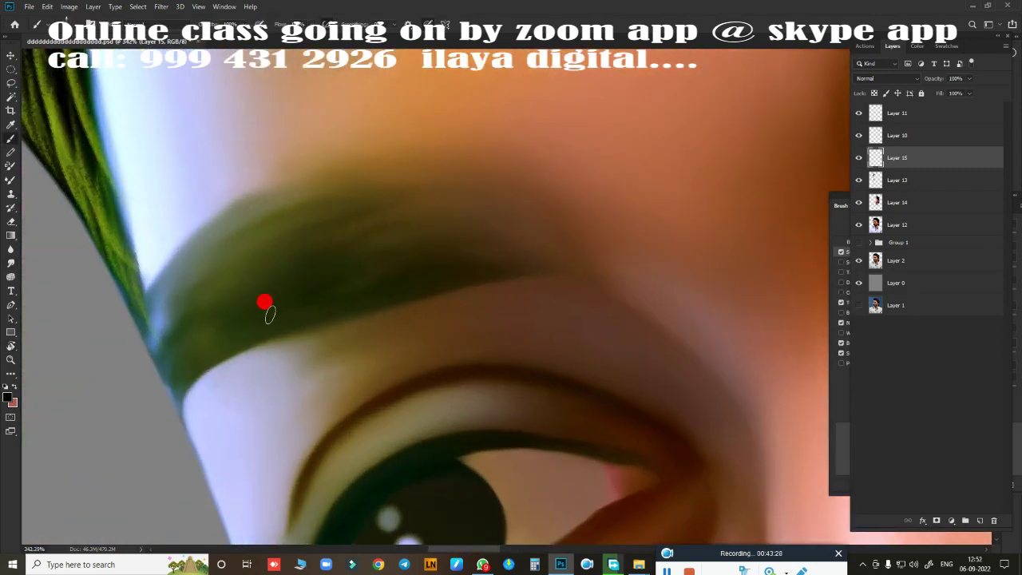
pyautogui.moveTo(264, 299)
pyautogui.mouseDown()
pyautogui.moveTo(175, 285)
pyautogui.moveTo(198, 319)
pyautogui.mouseUp()
pyautogui.moveTo(474, 228)
pyautogui.mouseDown()
pyautogui.moveTo(492, 212)
pyautogui.moveTo(480, 328)
pyautogui.mouseUp()
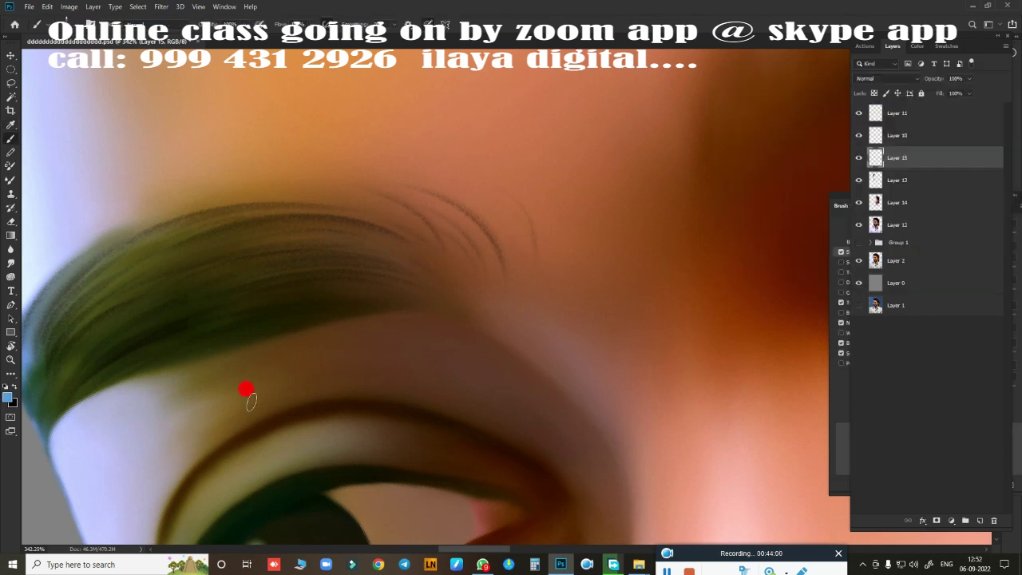
# Step: Paint fine dark hairs along the brow above the eye
pyautogui.moveTo(244, 392)
pyautogui.mouseDown()
pyautogui.moveTo(337, 164)
pyautogui.moveTo(389, 410)
pyautogui.mouseUp()
pyautogui.scroll(-2, 389, 410)
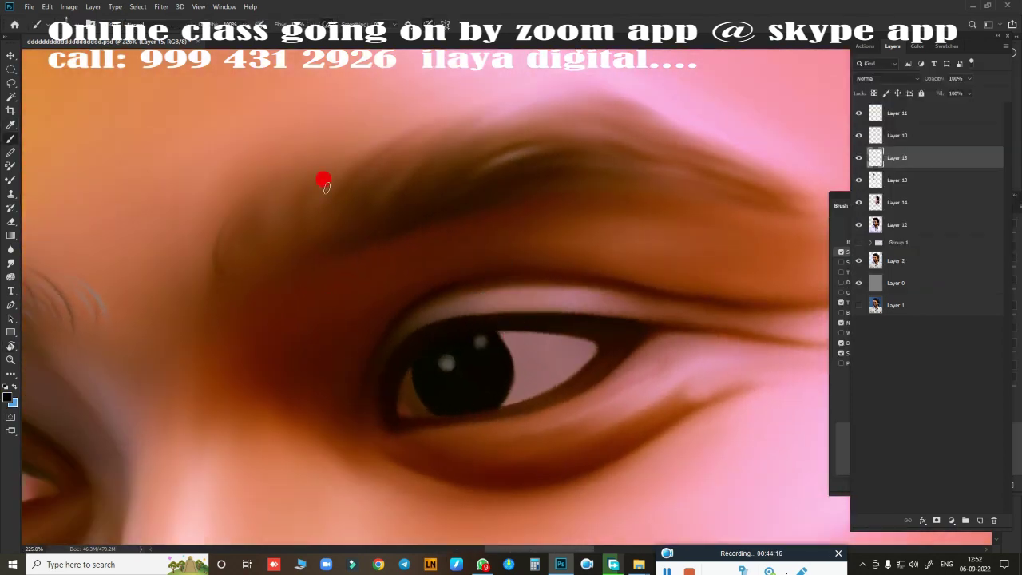
pyautogui.moveTo(602, 163)
pyautogui.mouseDown()
pyautogui.moveTo(433, 235)
pyautogui.moveTo(655, 294)
pyautogui.mouseUp()
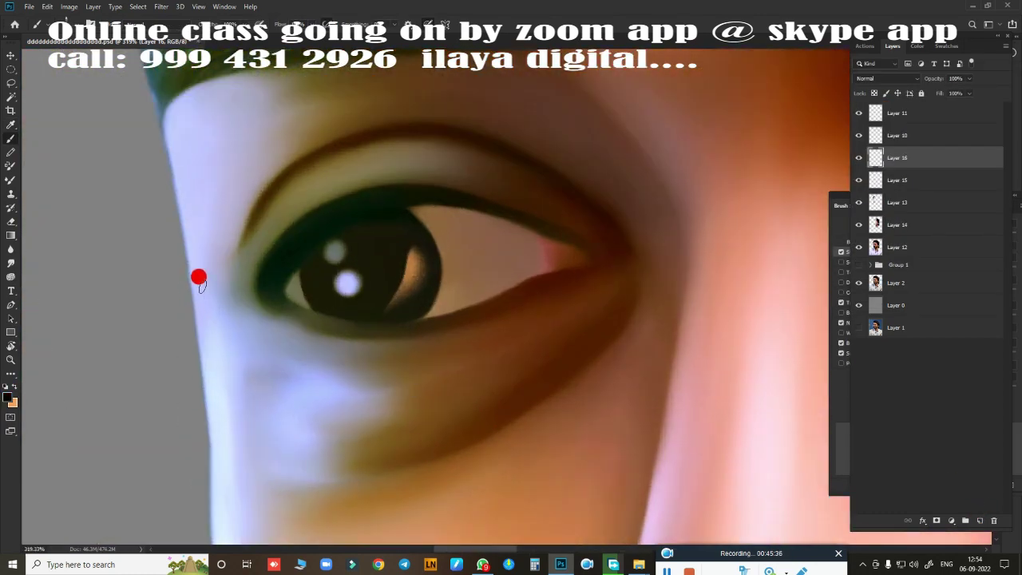
pyautogui.moveTo(585, 389); pyautogui.dragTo(208, 323)
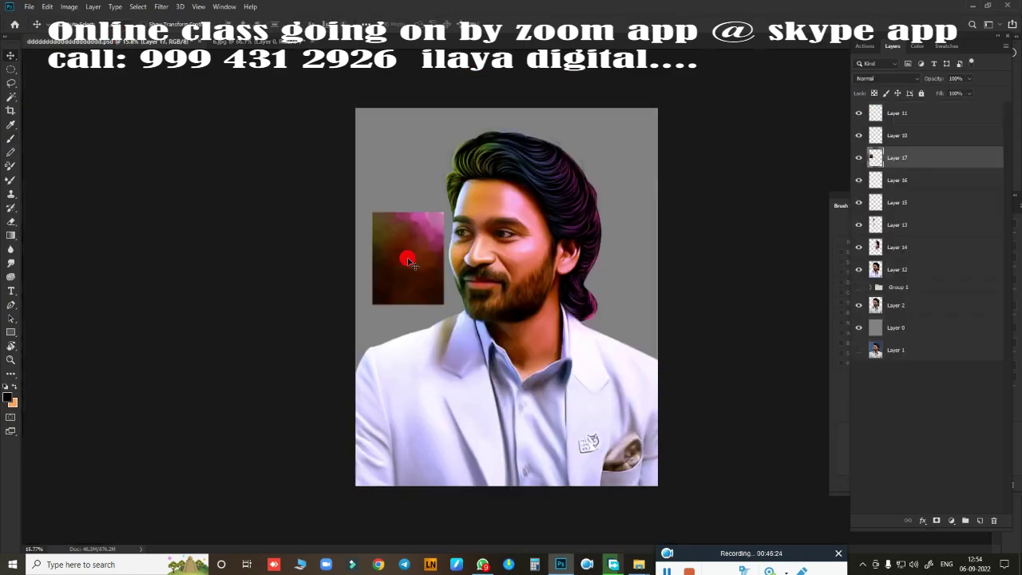
# Step: Place the bokeh image stretched to fill the canvas and select the portrait layers
pyautogui.moveTo(404, 263); pyautogui.dragTo(365, 142)
pyautogui.moveTo(427, 200); pyautogui.dragTo(650, 483)
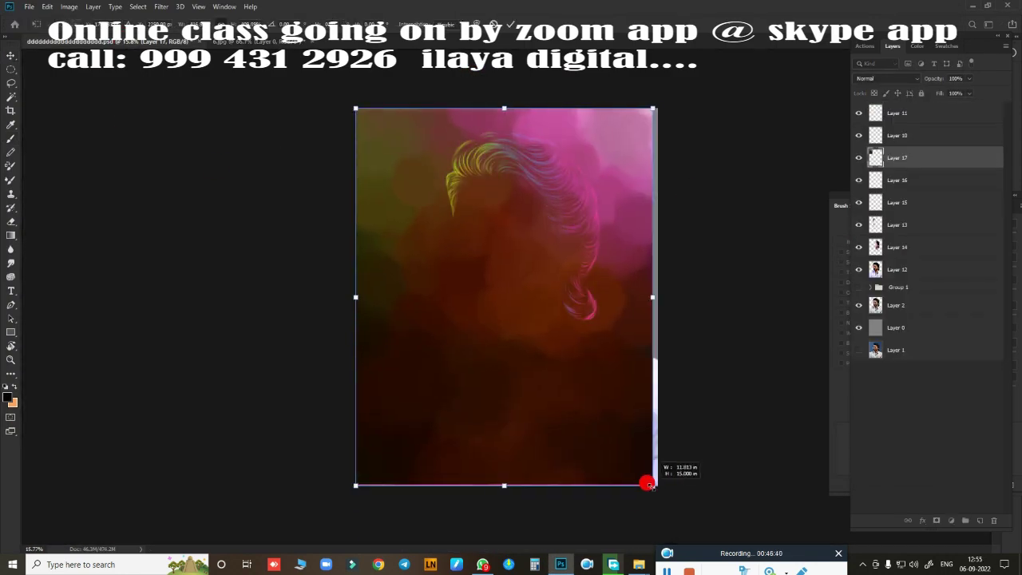
pyautogui.press('Return')
pyautogui.keyDown('shift'); pyautogui.click(914, 247); pyautogui.keyUp('shift')
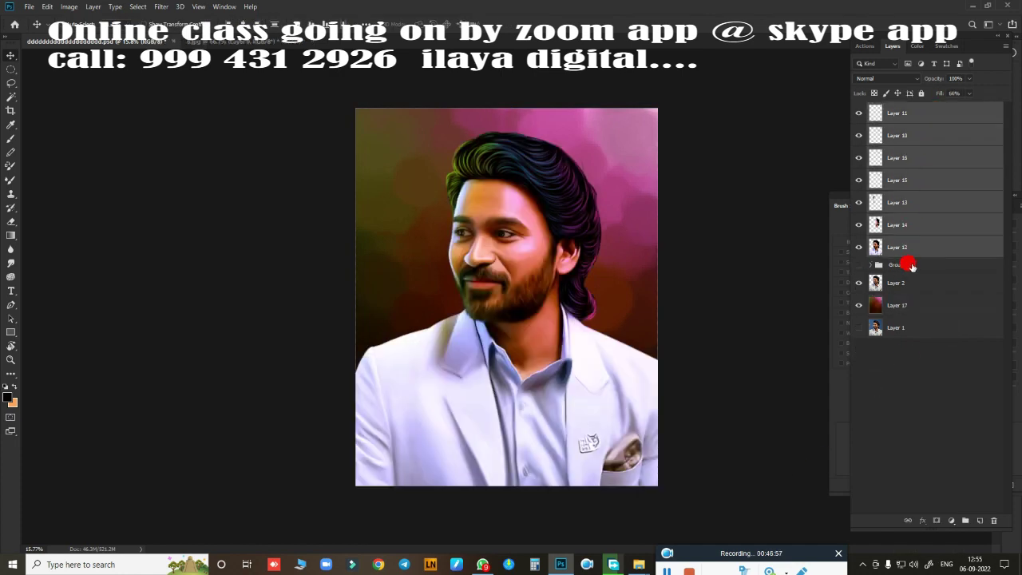